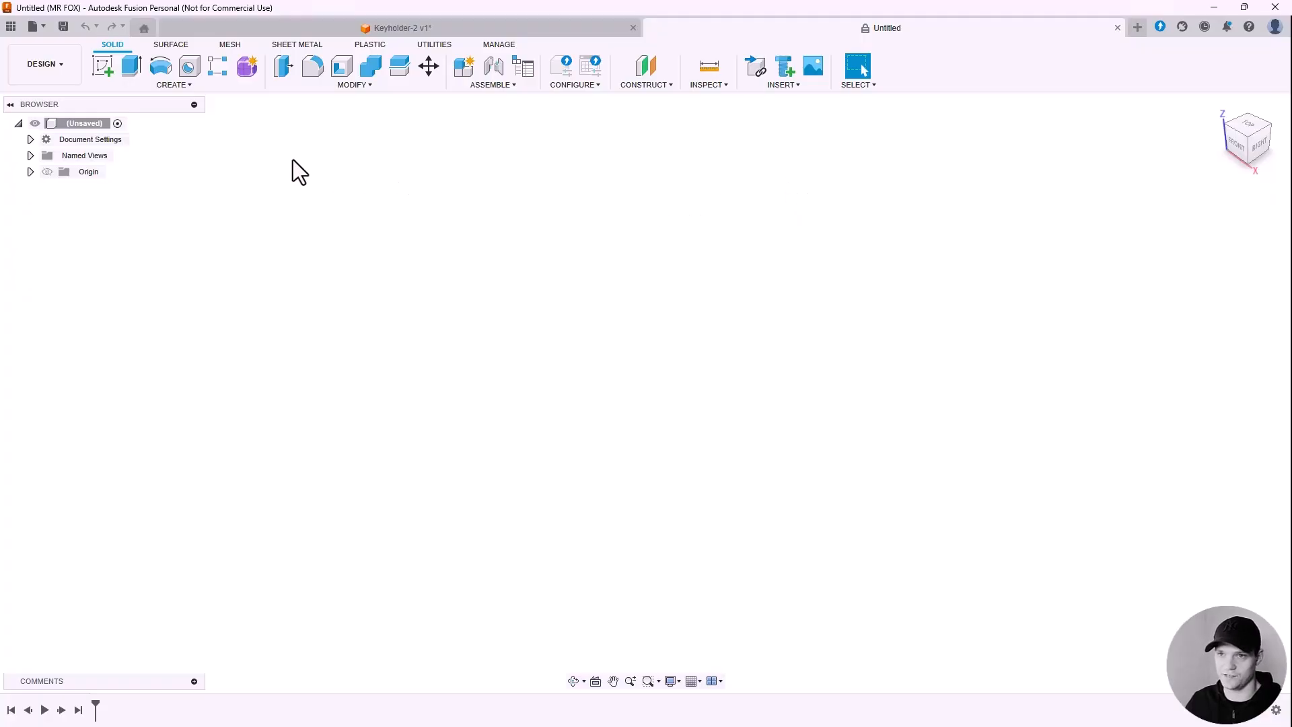
Step: Start a sketch on the XY ground plane and draw a text box from the origin showing Sample Text
{"action": "left_click", "coordinate": [103, 67]}
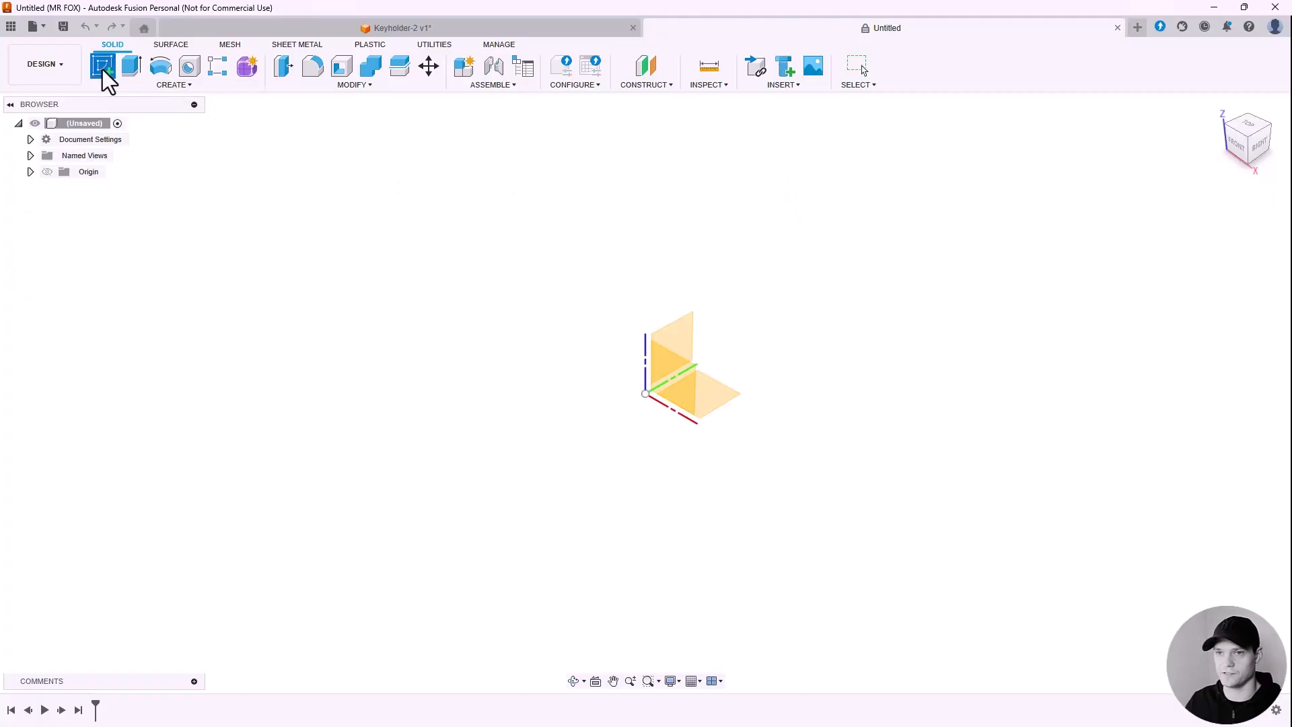
{"action": "left_click", "coordinate": [721, 397]}
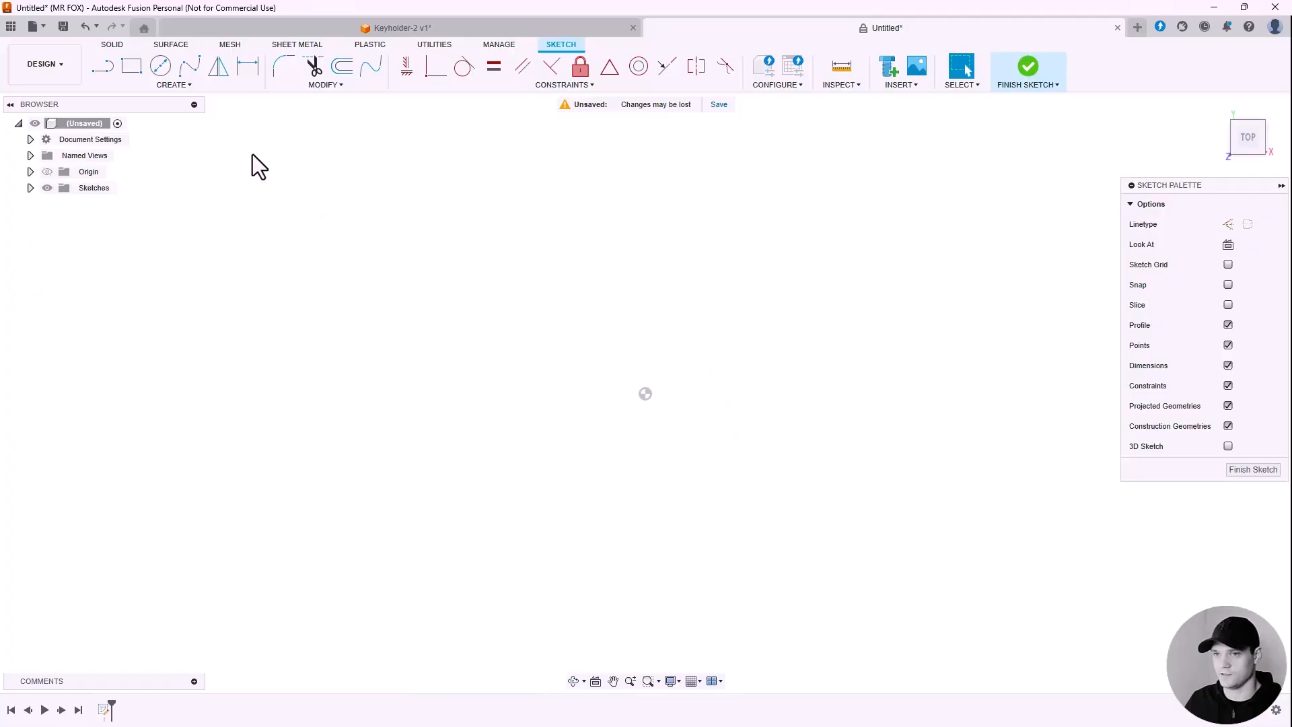
{"action": "left_click", "coordinate": [184, 86]}
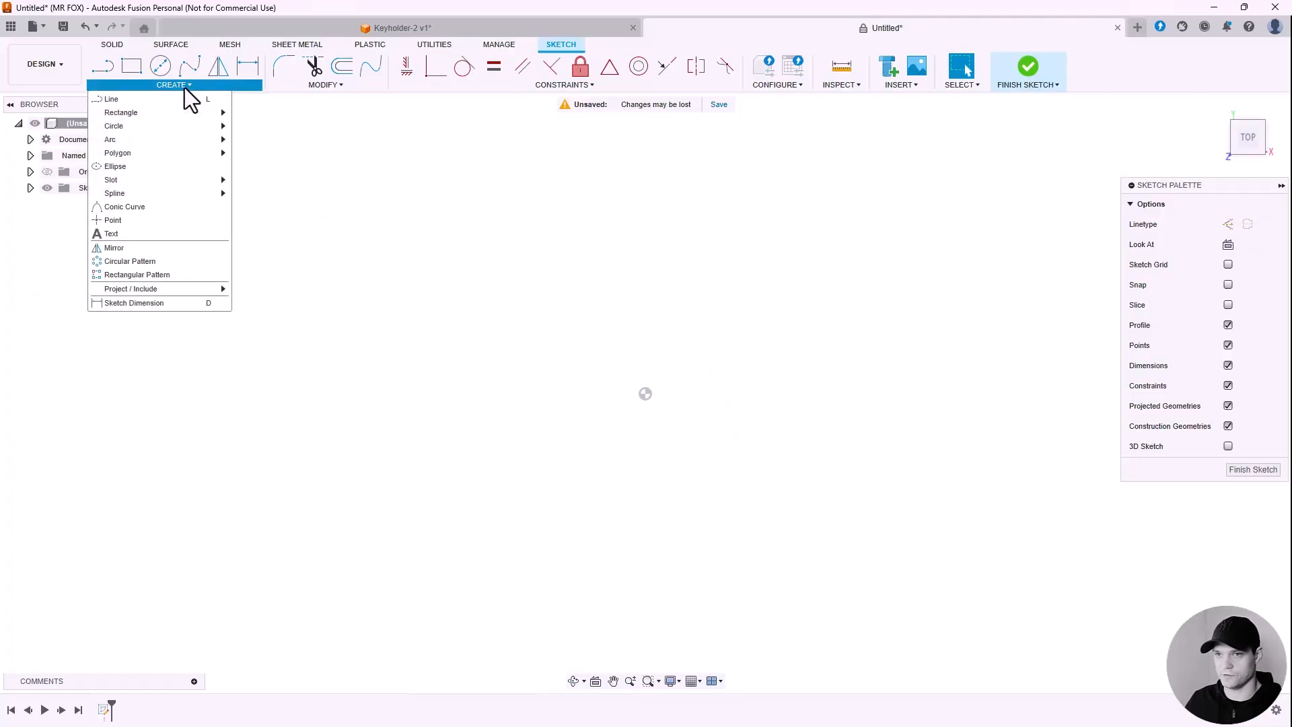
{"action": "left_click", "coordinate": [112, 233]}
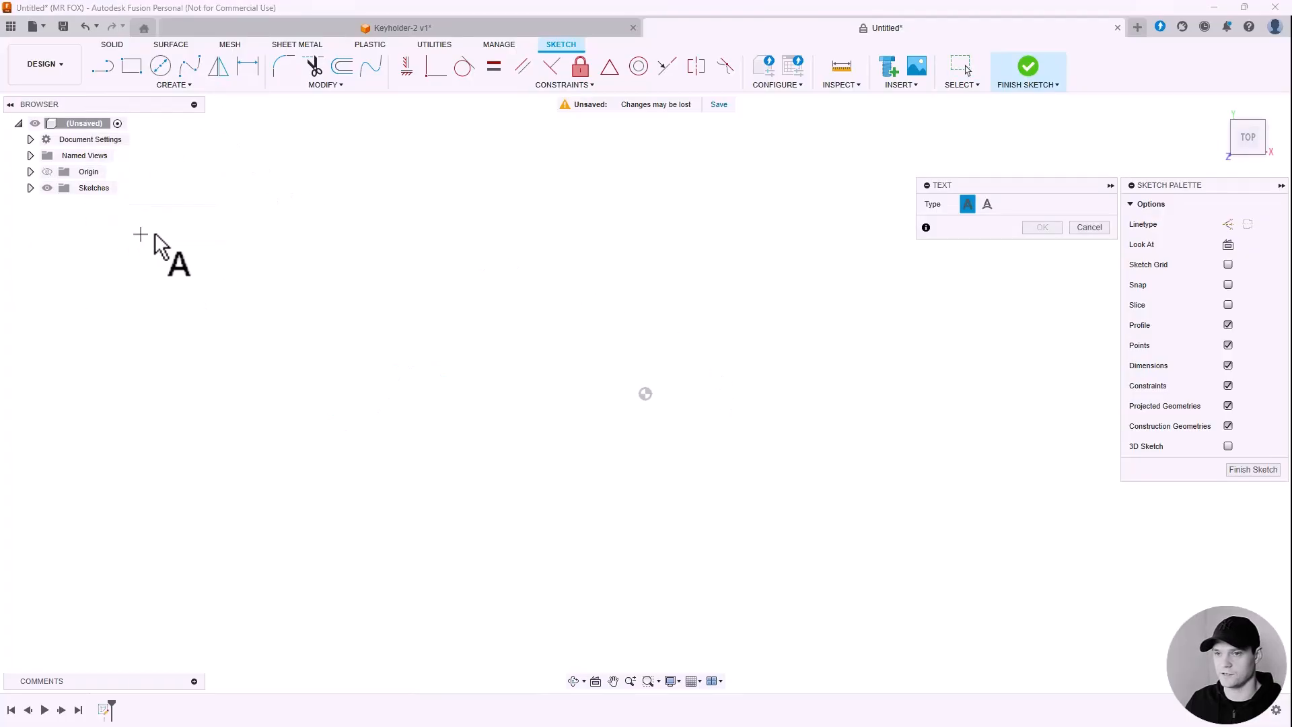
{"action": "left_click", "coordinate": [645, 394]}
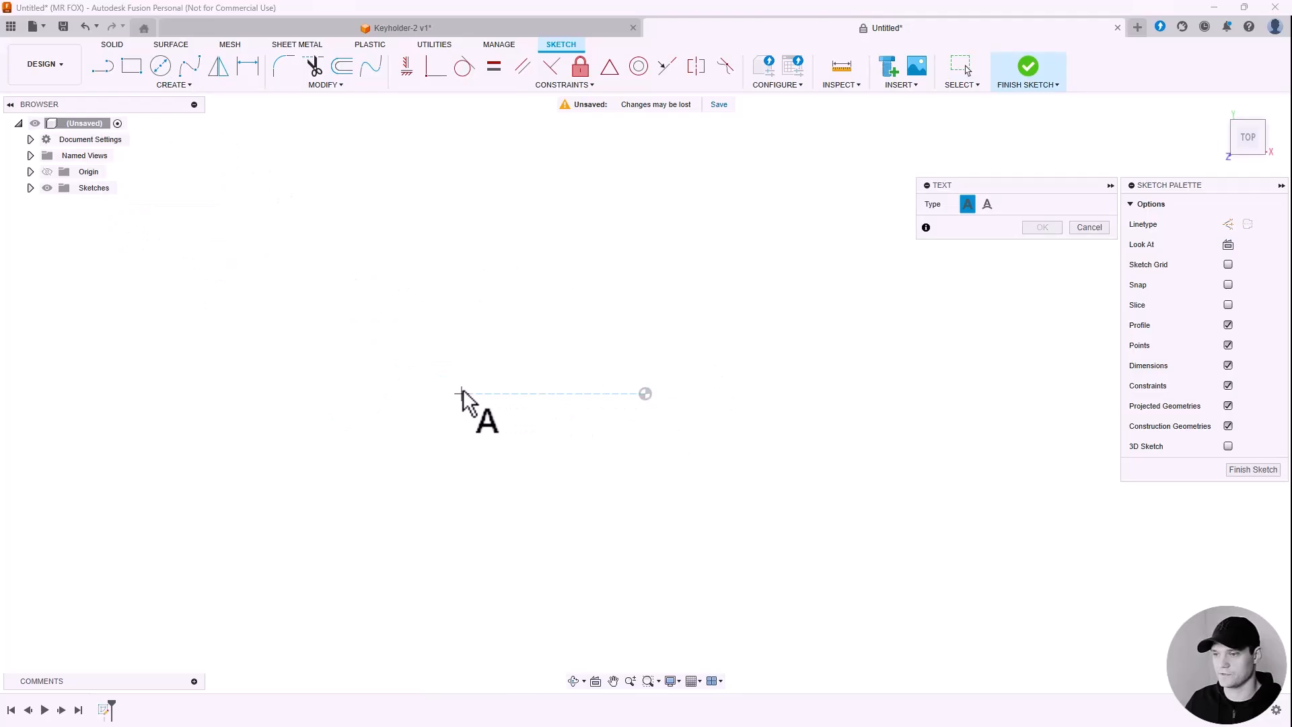
{"action": "left_click", "coordinate": [827, 548]}
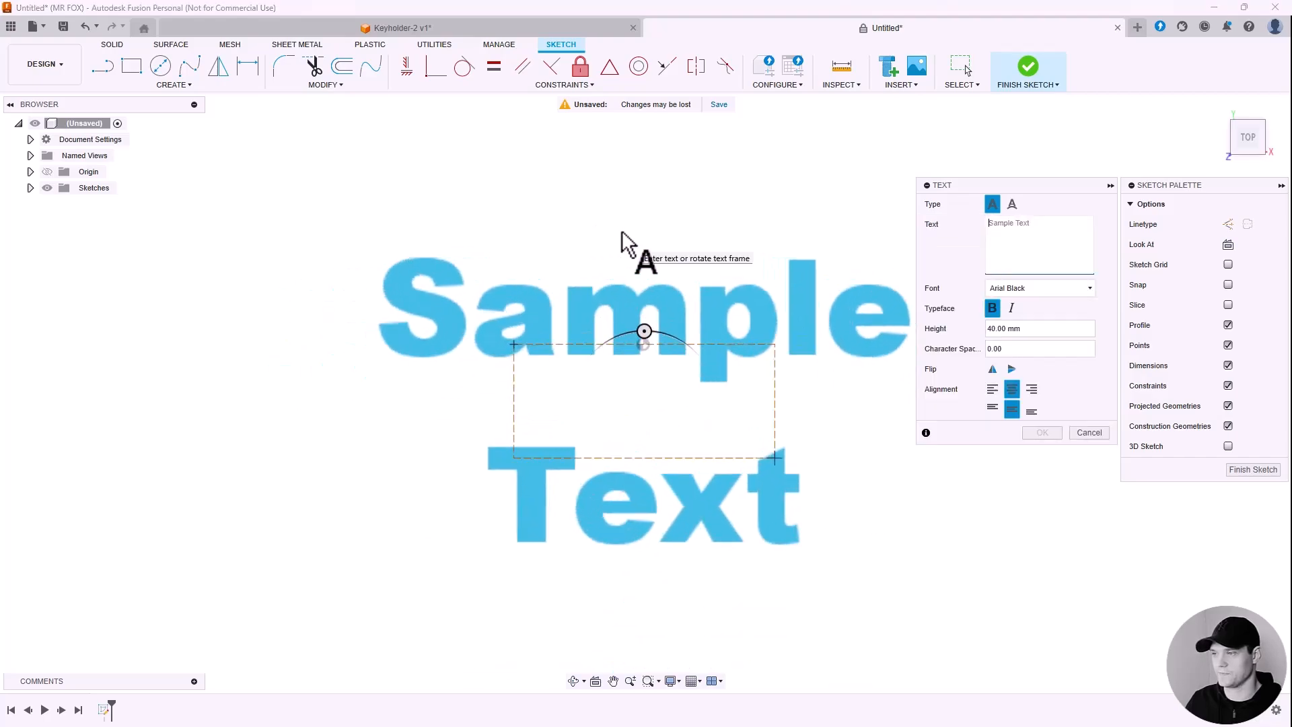
{"action": "scroll", "coordinate": [622, 232], "scroll_direction": "down", "scroll_amount": 2}
{"action": "scroll", "coordinate": [851, 205], "scroll_direction": "up", "scroll_amount": 2}
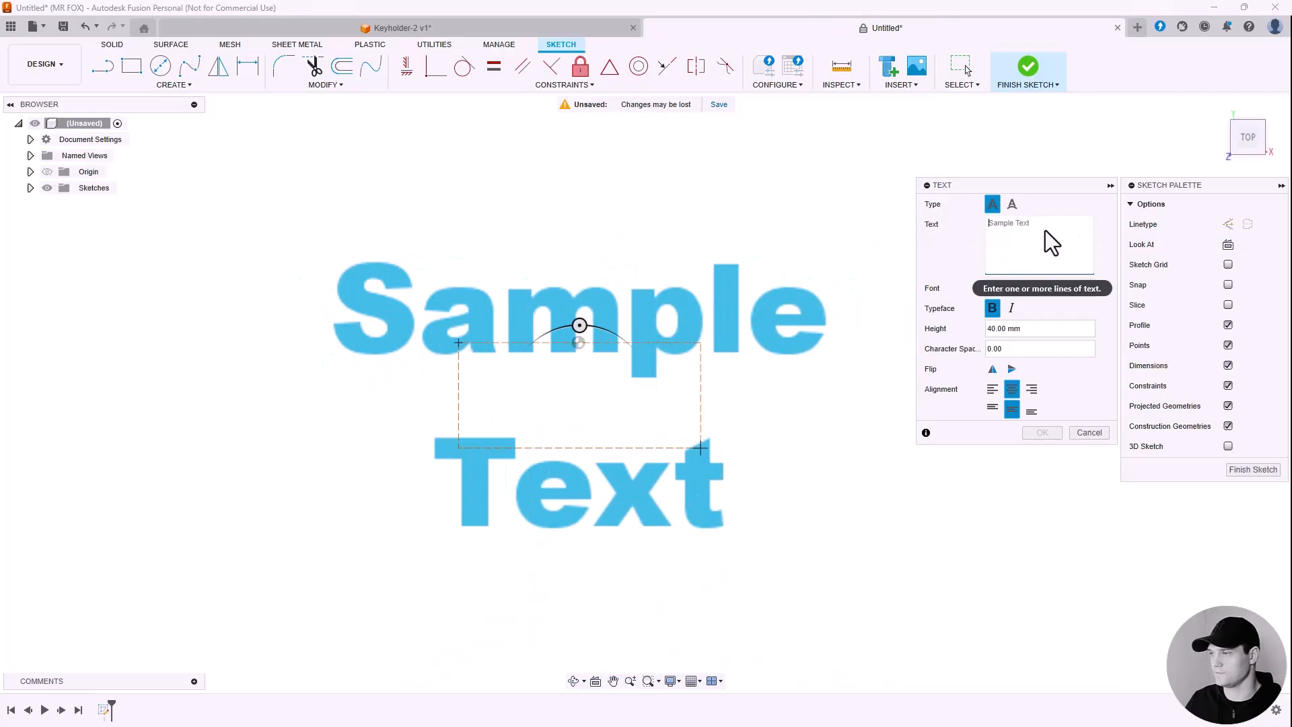
Step: Enter HOME as the sketch text, keeping the Arial Black font
{"action": "left_click_drag", "start_coordinate": [1024, 187], "coordinate": [973, 172]}
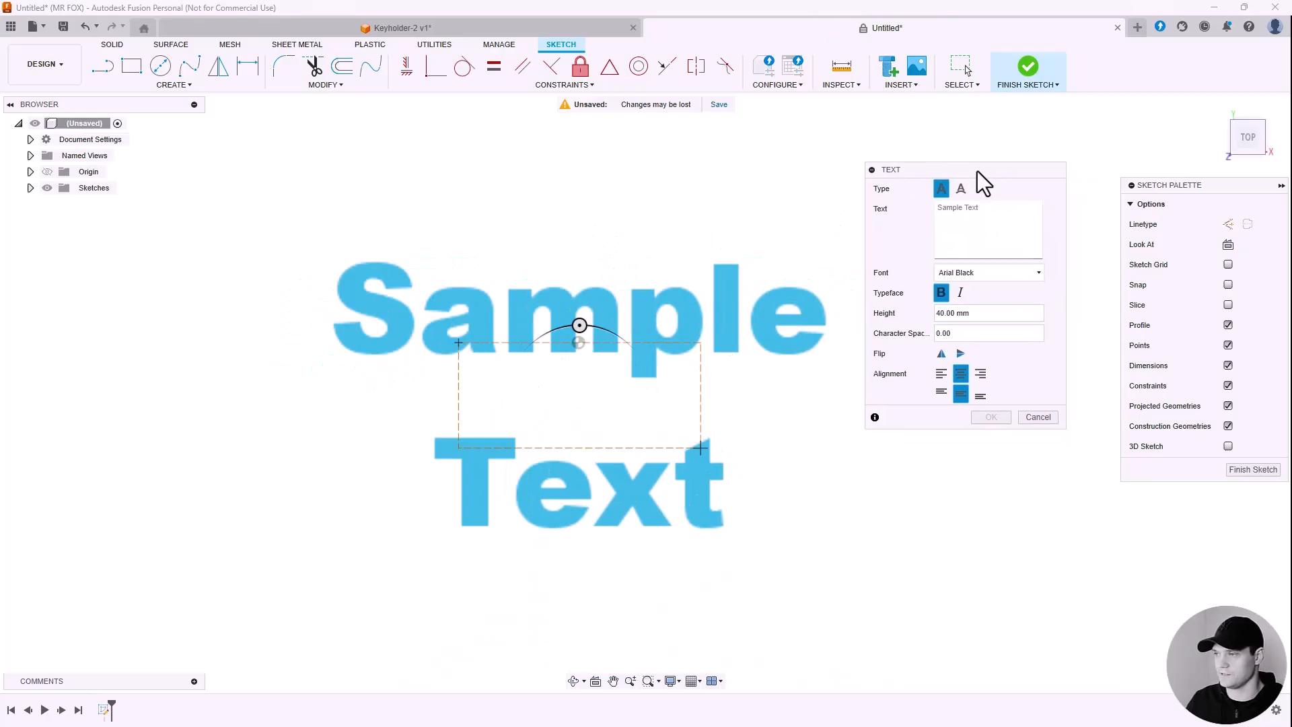
{"action": "type", "text": "HOME"}
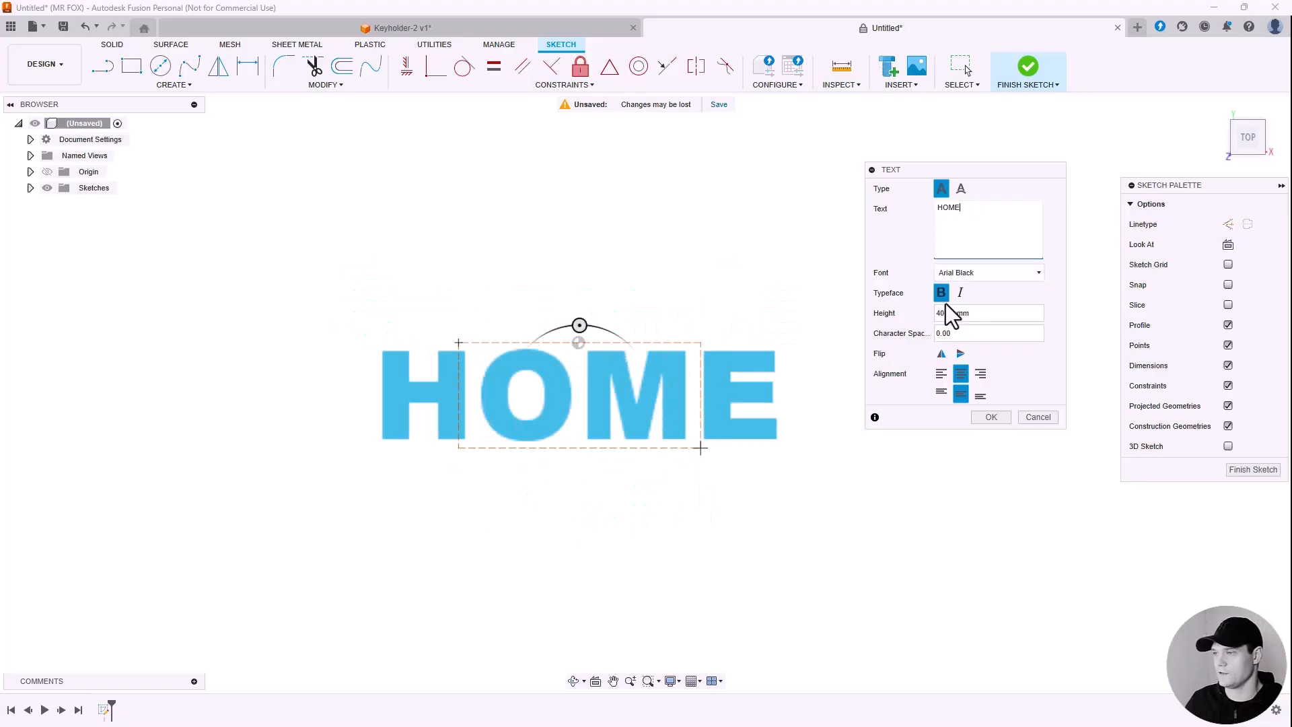
{"action": "left_click", "coordinate": [962, 274]}
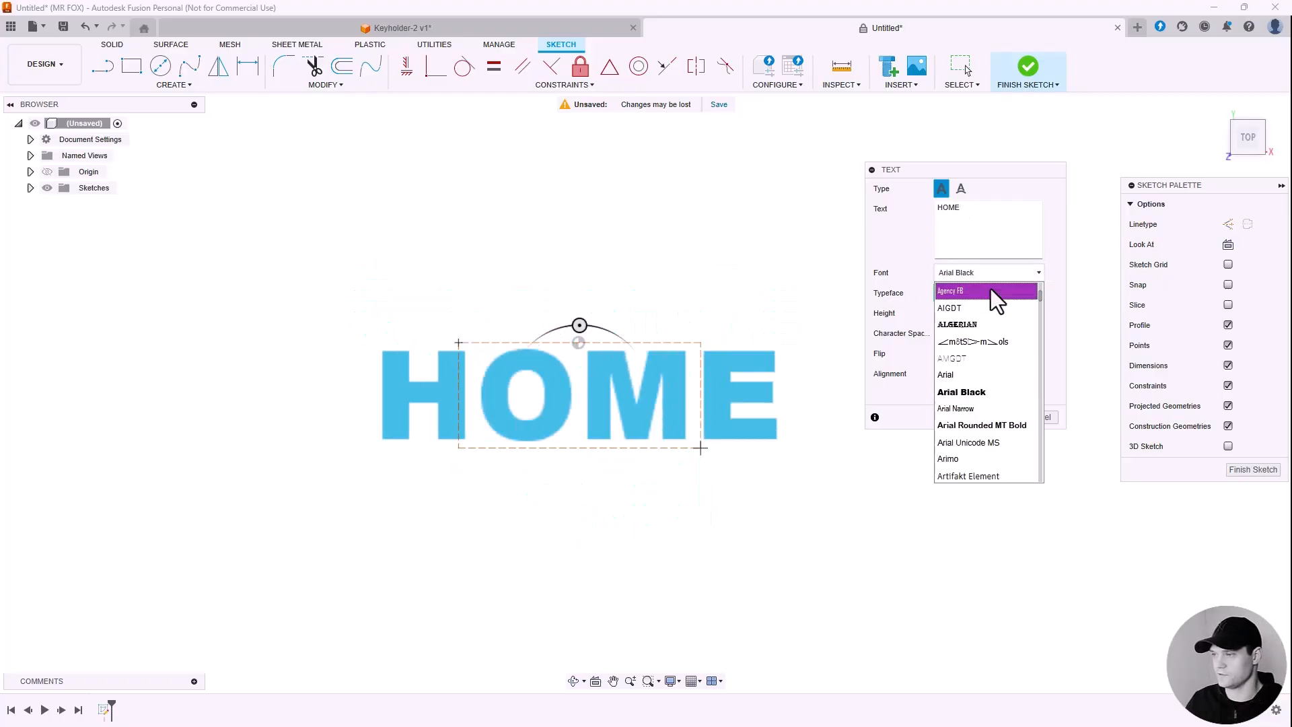
{"action": "left_click", "coordinate": [984, 394]}
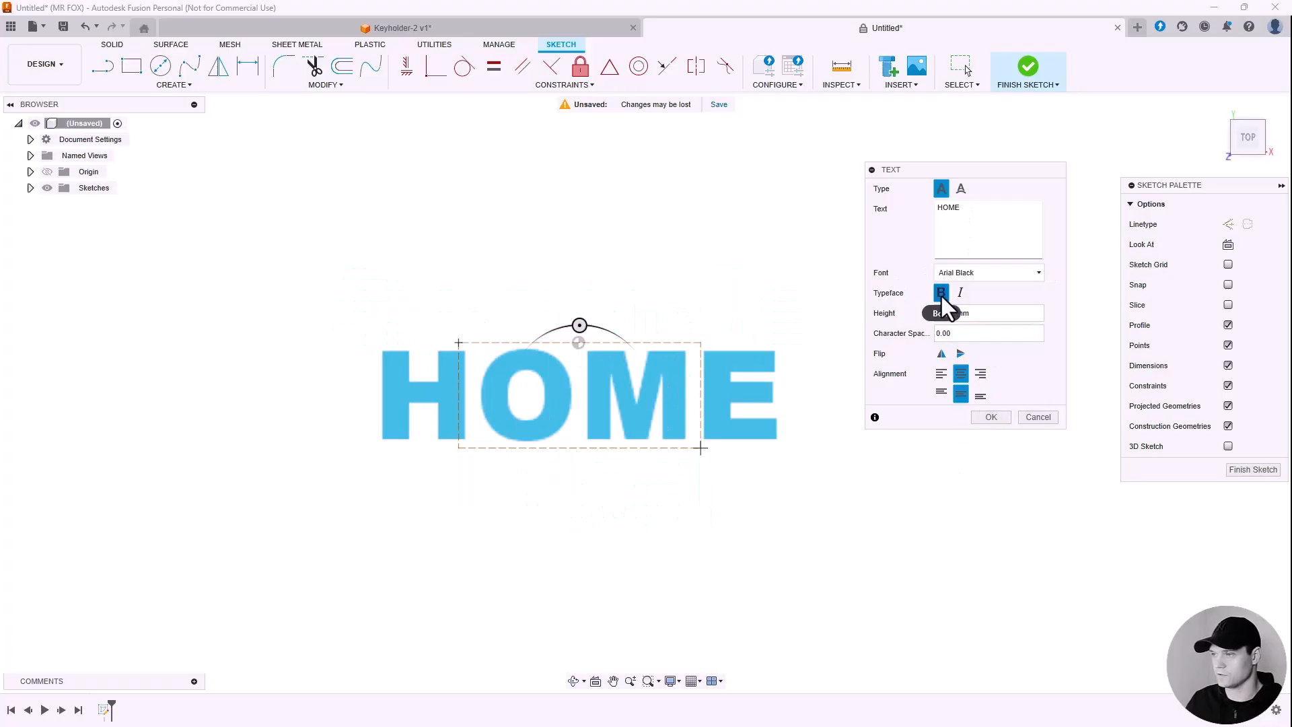
Step: Set the text height to 40 mm, centre-align it, confirm, and finish the sketch
{"action": "left_click", "coordinate": [949, 312]}
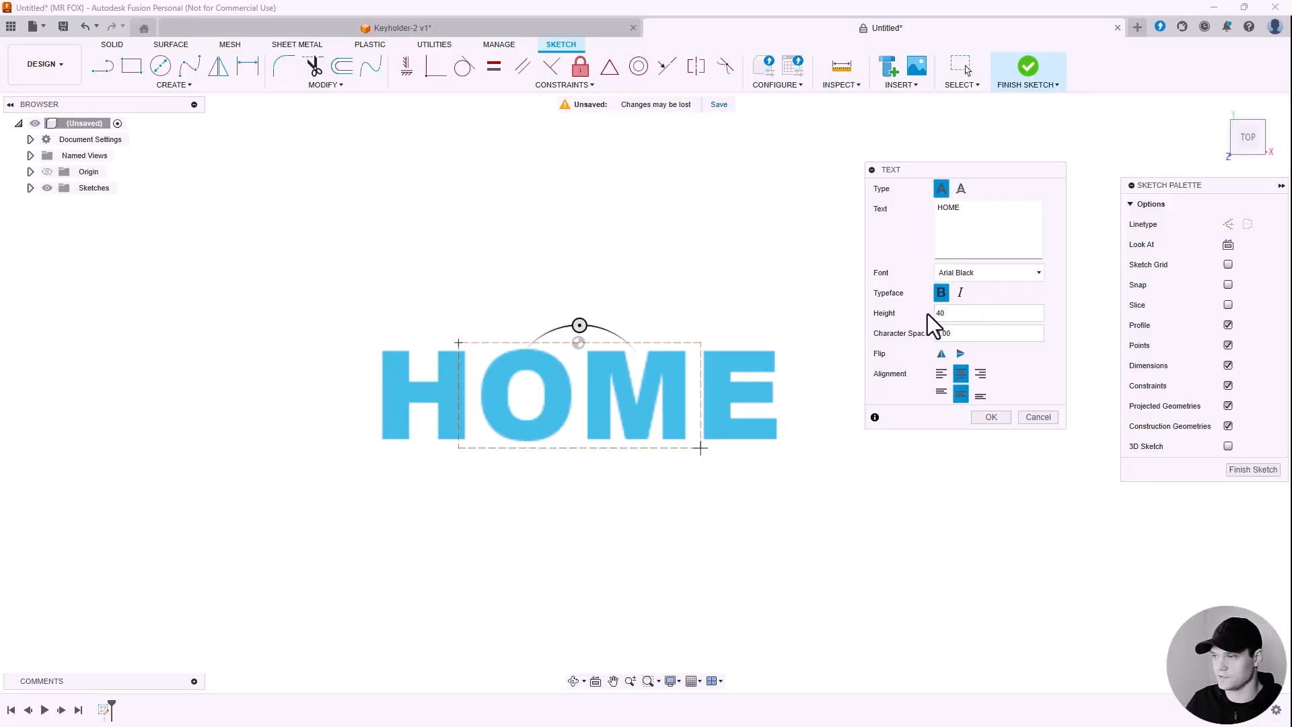
{"action": "left_click_drag", "start_coordinate": [948, 313], "coordinate": [932, 315]}
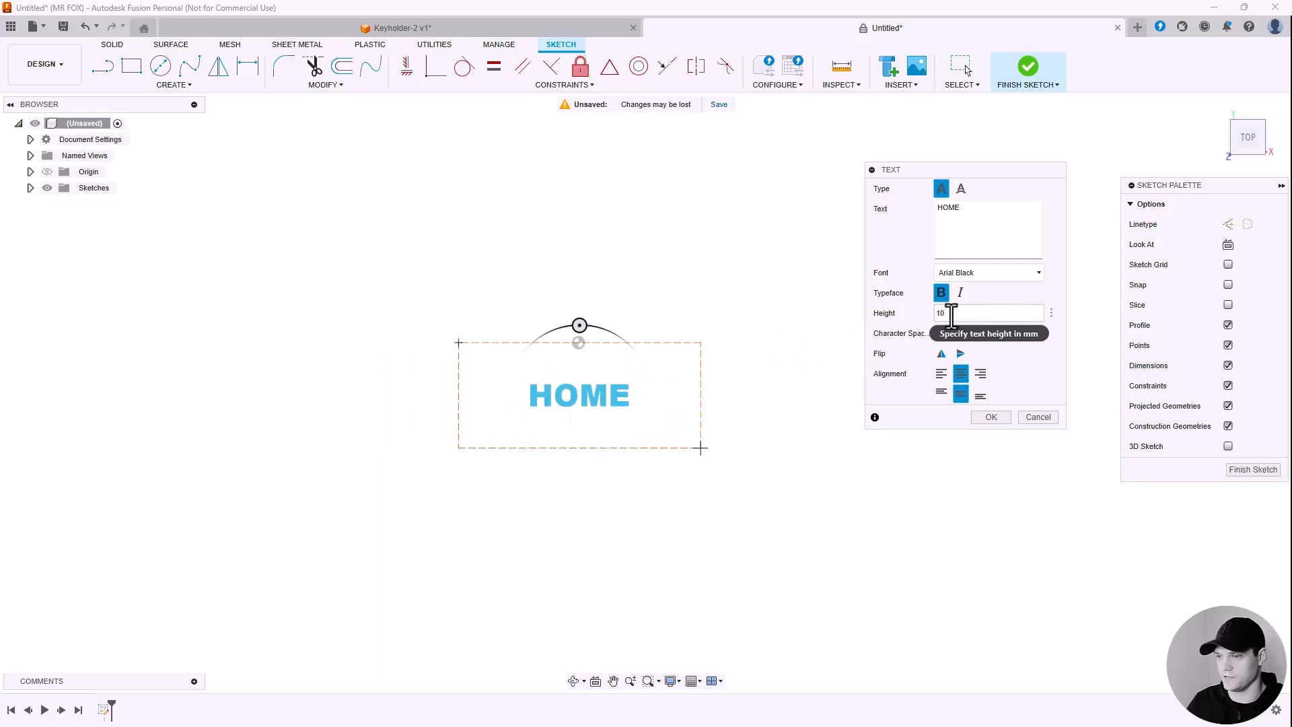
{"action": "left_click_drag", "start_coordinate": [950, 313], "coordinate": [931, 311]}
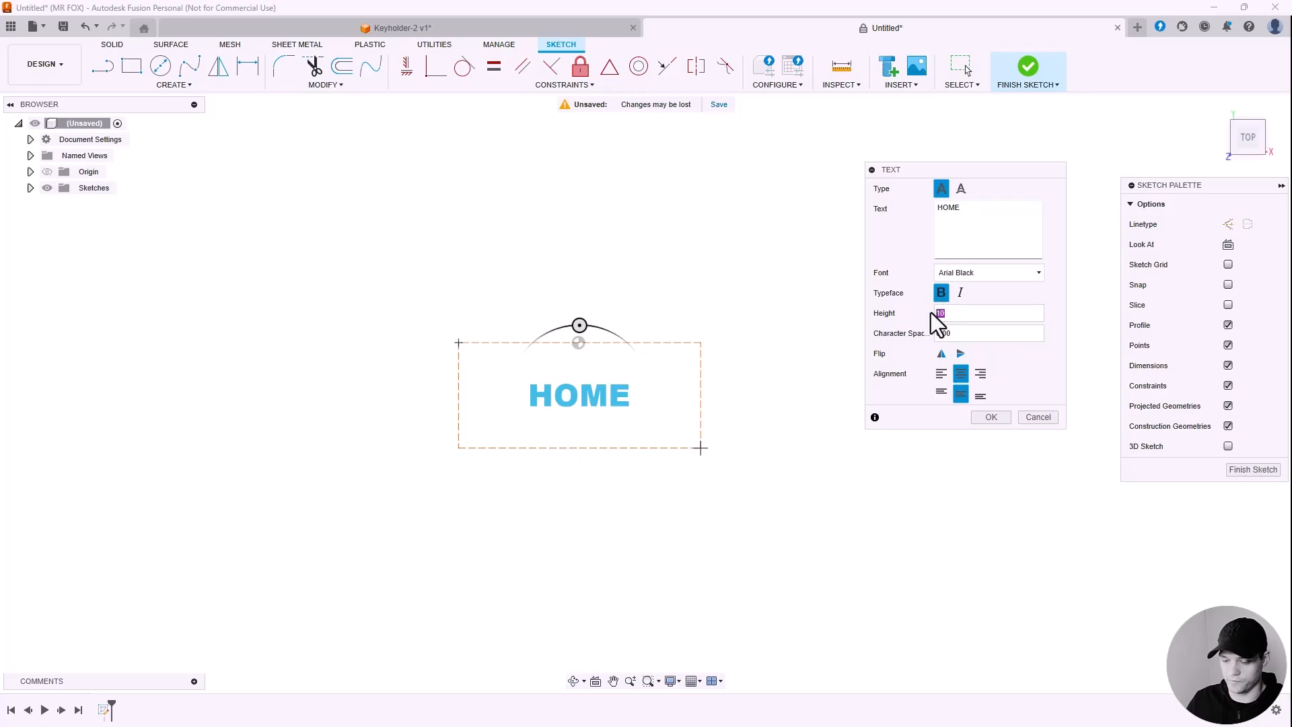
{"action": "type", "text": "40"}
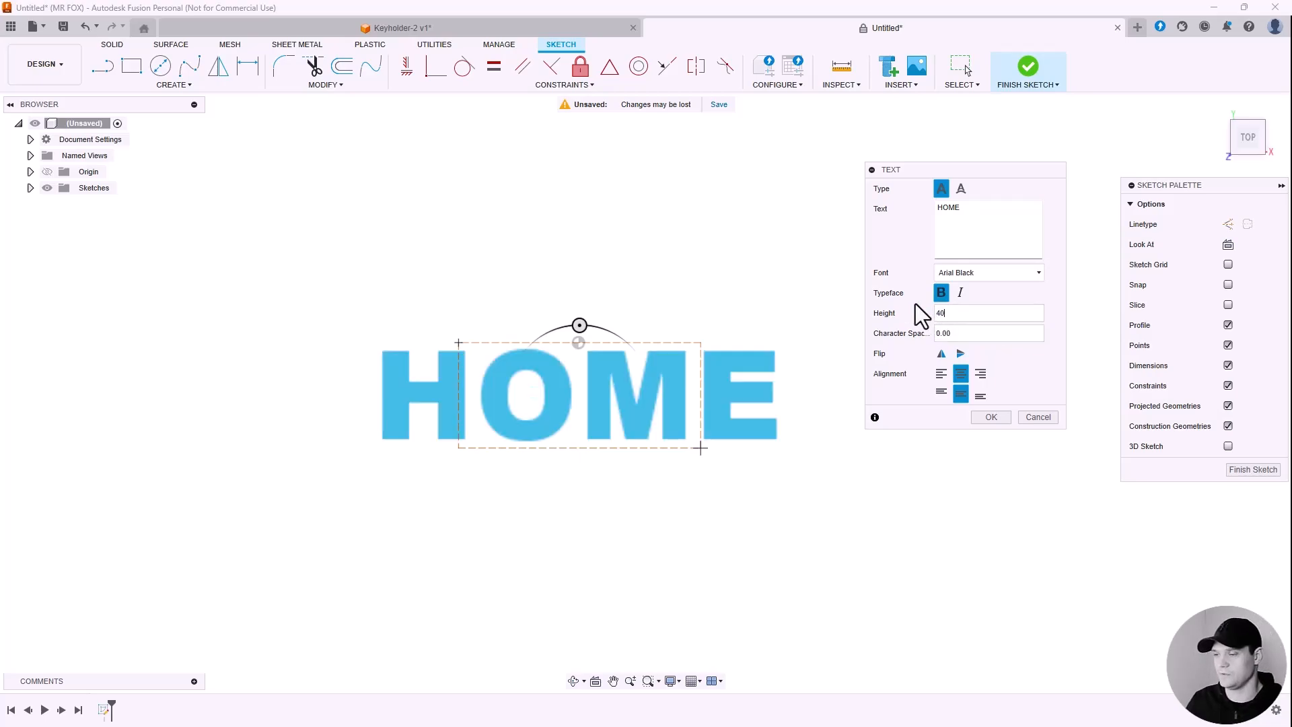
{"action": "left_click", "coordinate": [941, 373]}
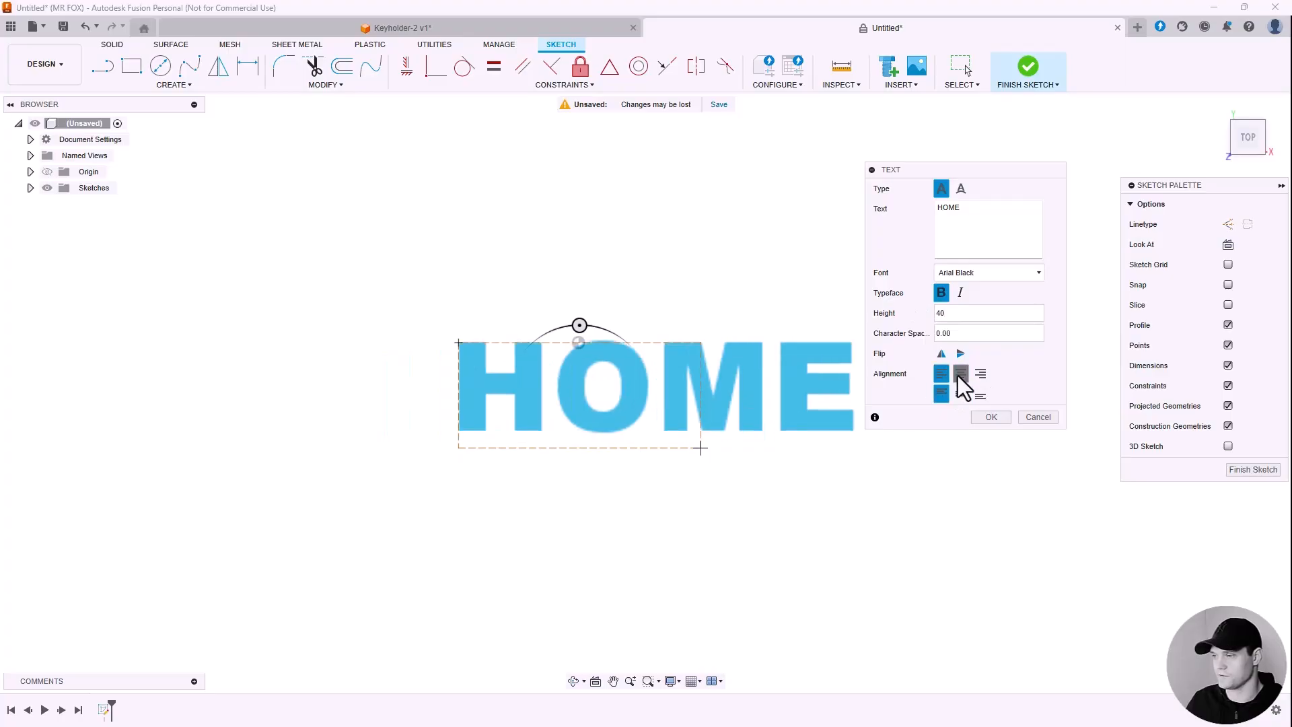
{"action": "left_click", "coordinate": [960, 373]}
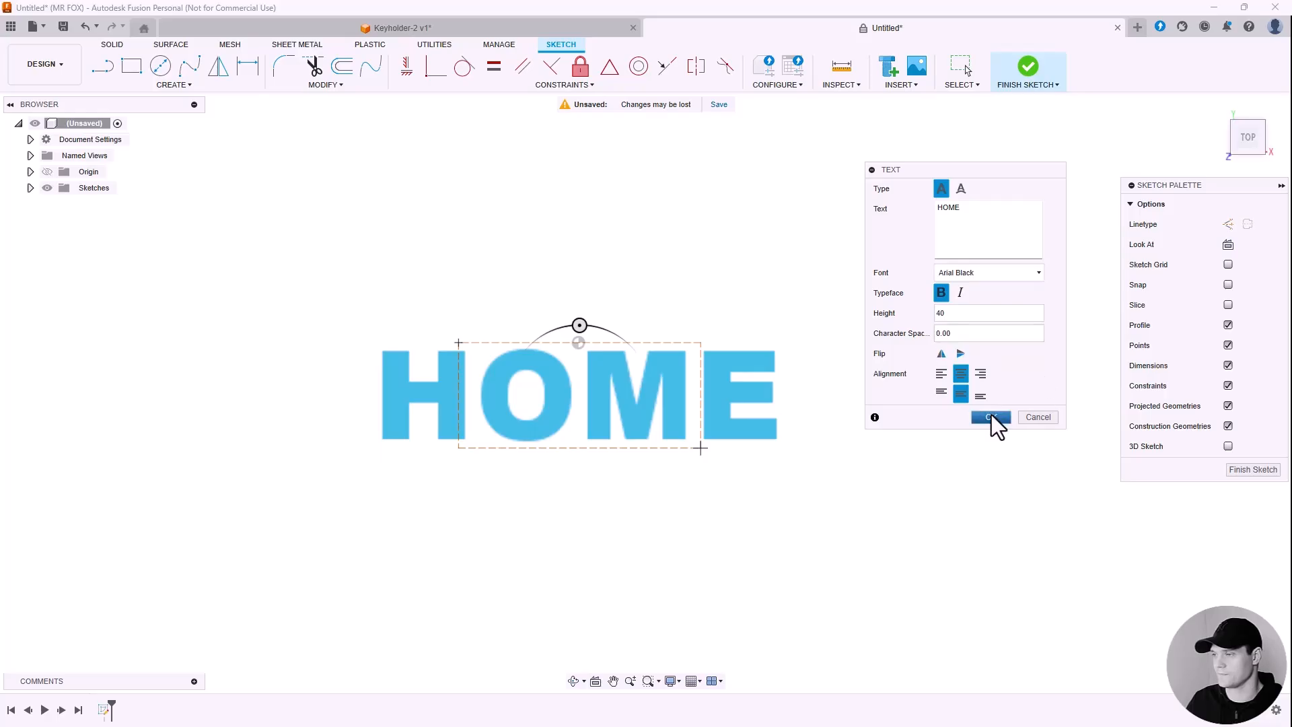
{"action": "left_click", "coordinate": [991, 416]}
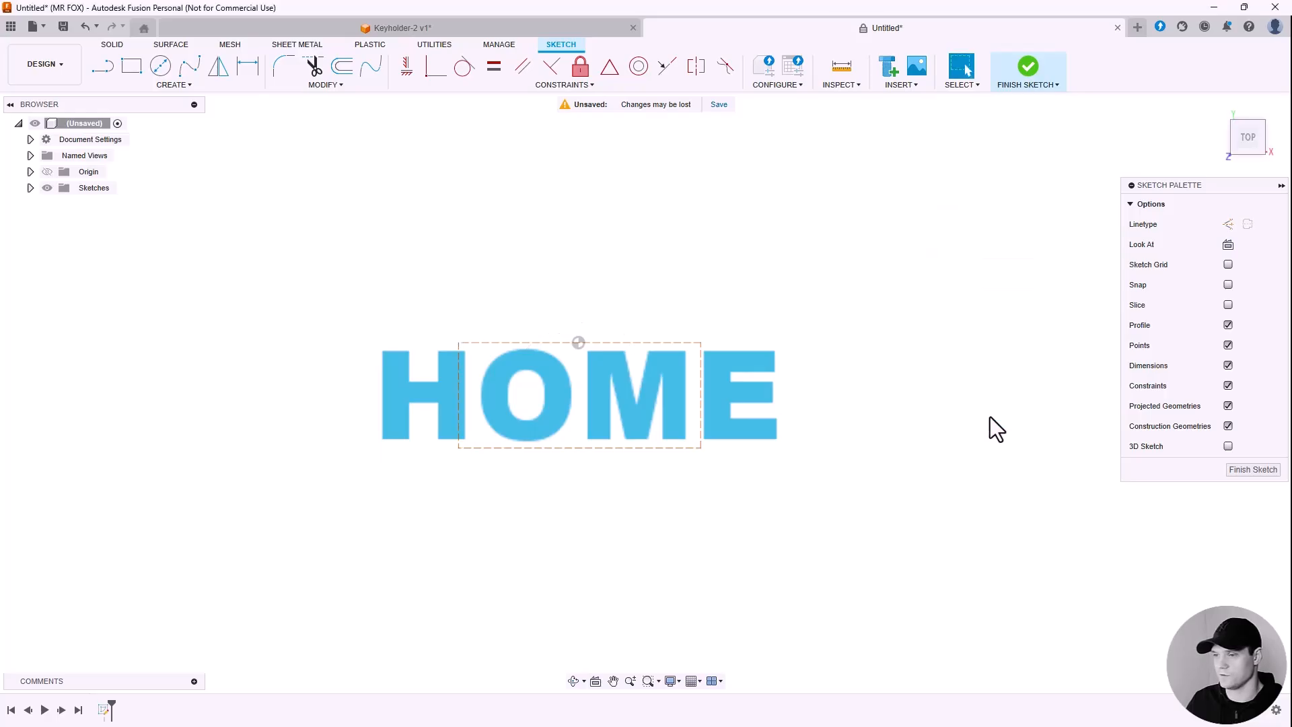
{"action": "left_click", "coordinate": [1252, 470]}
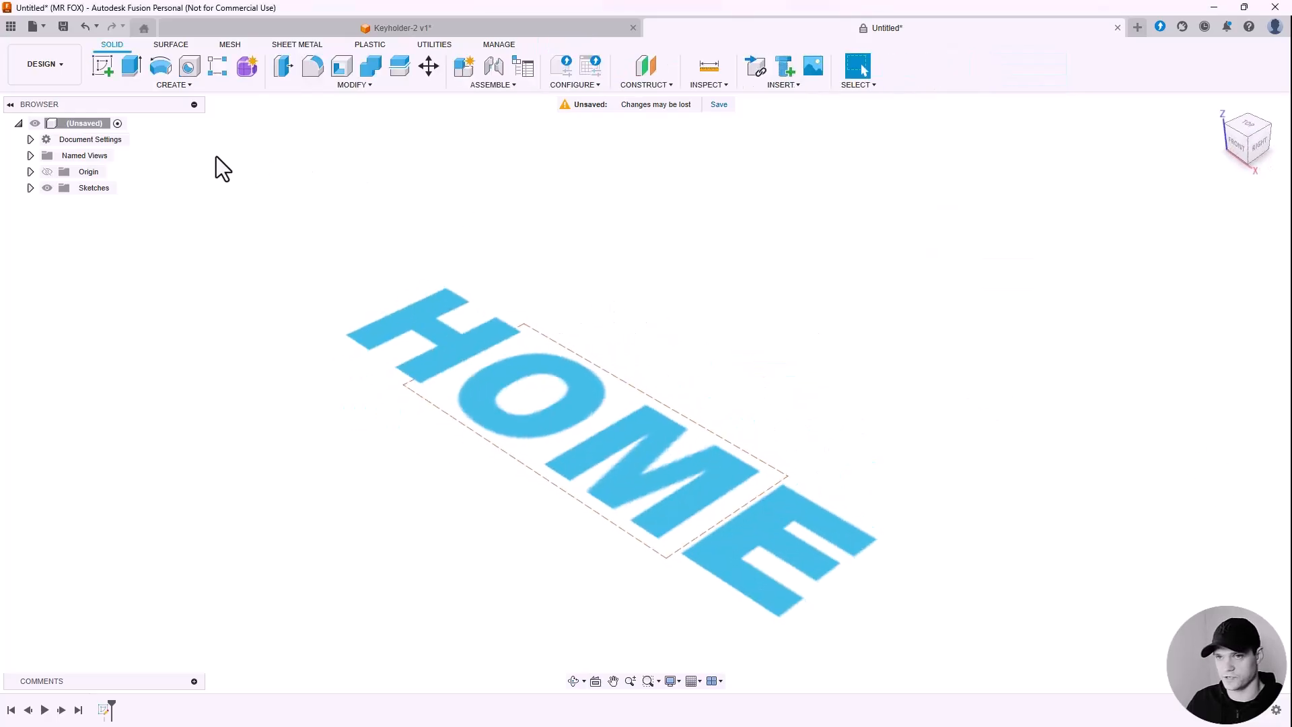
Step: Extrude the HOME text profile 2 mm as a new body
{"action": "left_click", "coordinate": [132, 67]}
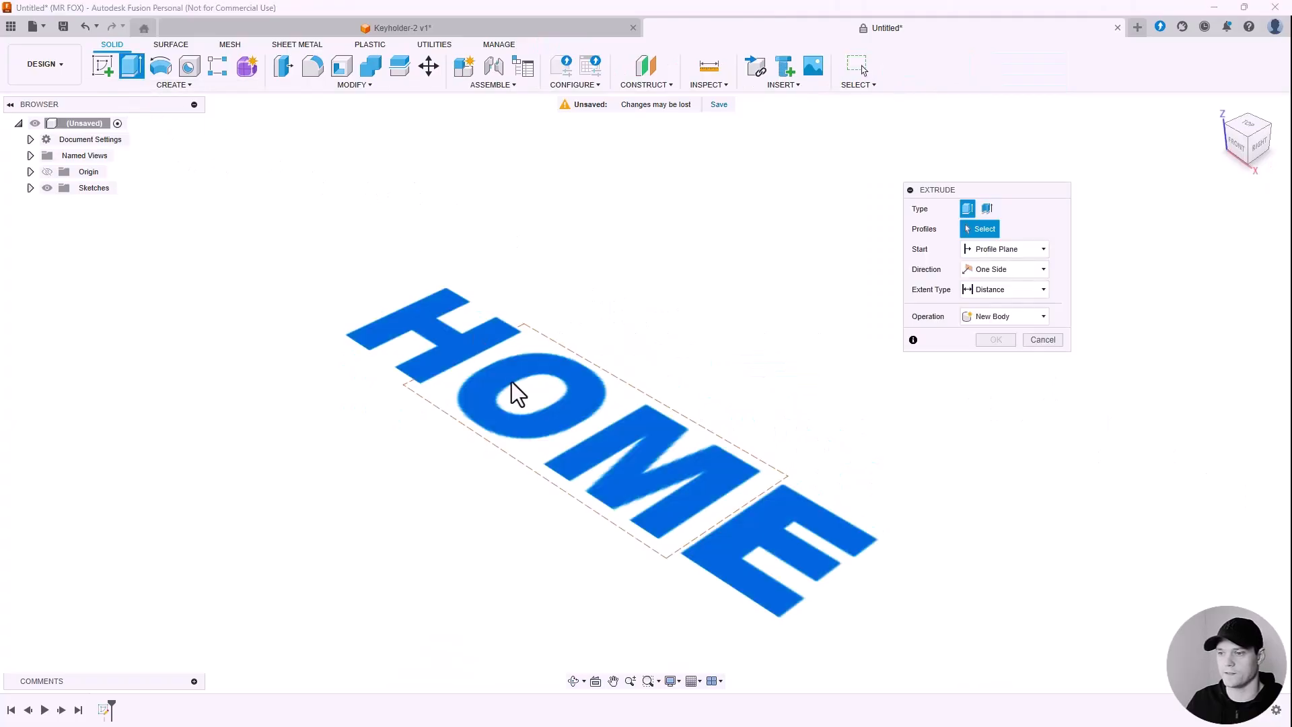
{"action": "left_click", "coordinate": [570, 413]}
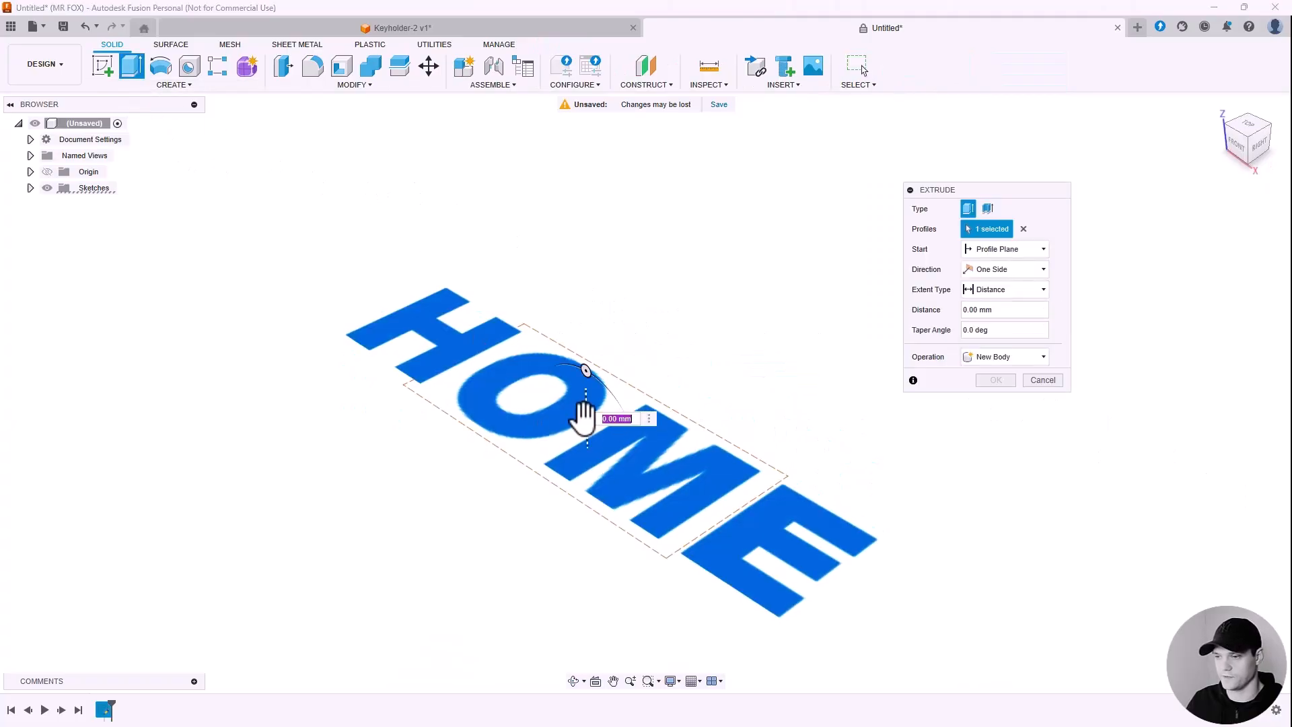
{"action": "type", "text": "5"}
{"action": "key", "text": "Return"}
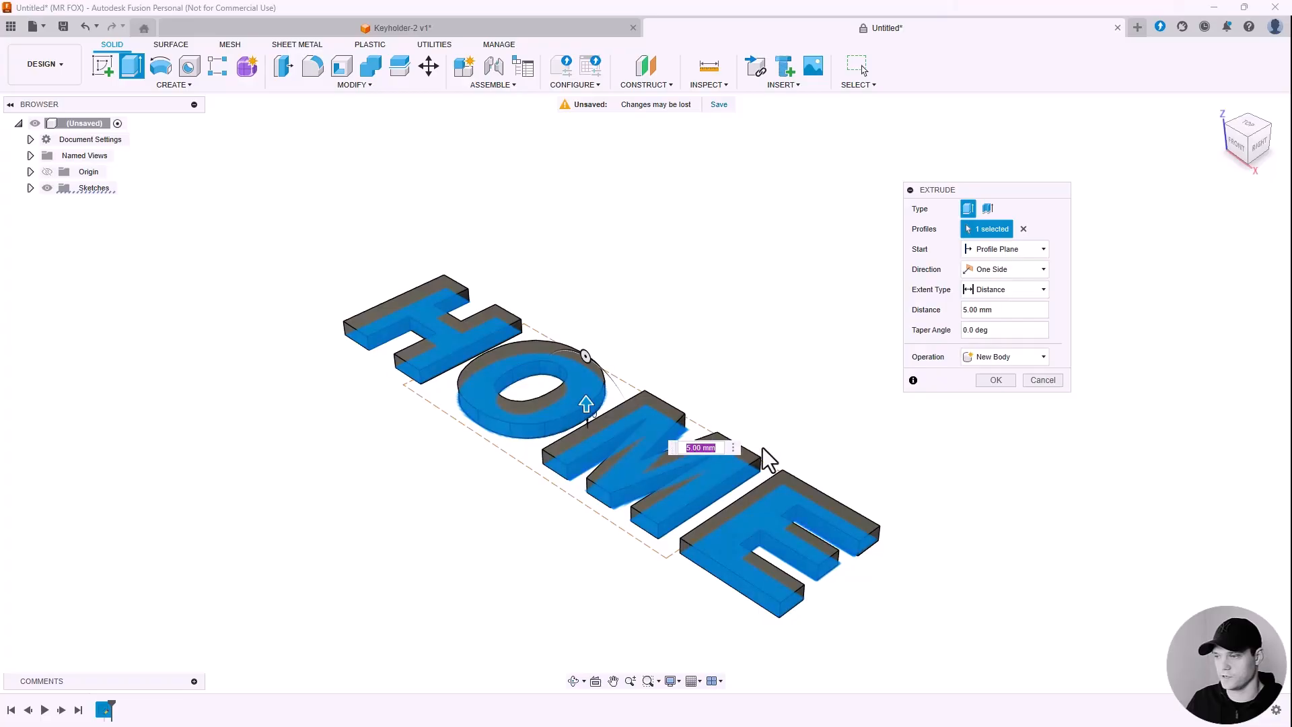
{"action": "left_click_drag", "start_coordinate": [991, 309], "coordinate": [972, 309]}
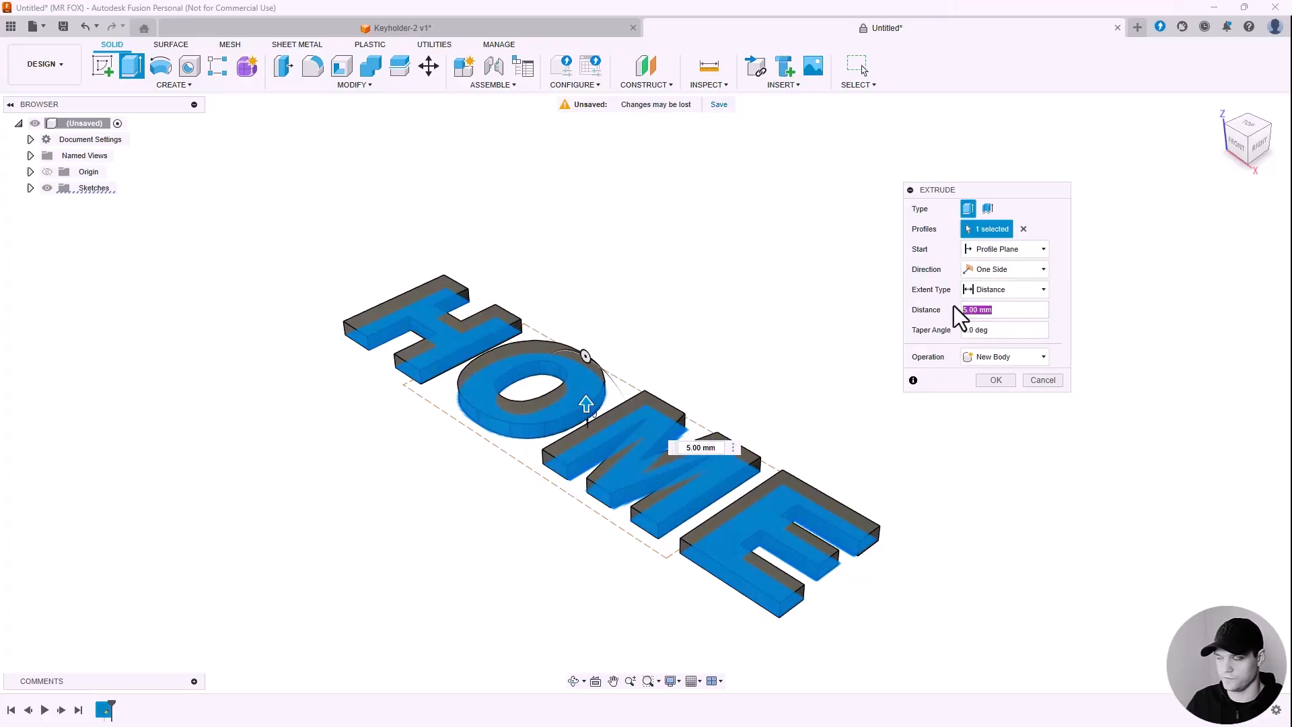
{"action": "type", "text": "2"}
{"action": "scroll", "coordinate": [598, 456], "scroll_direction": "up", "scroll_amount": 4}
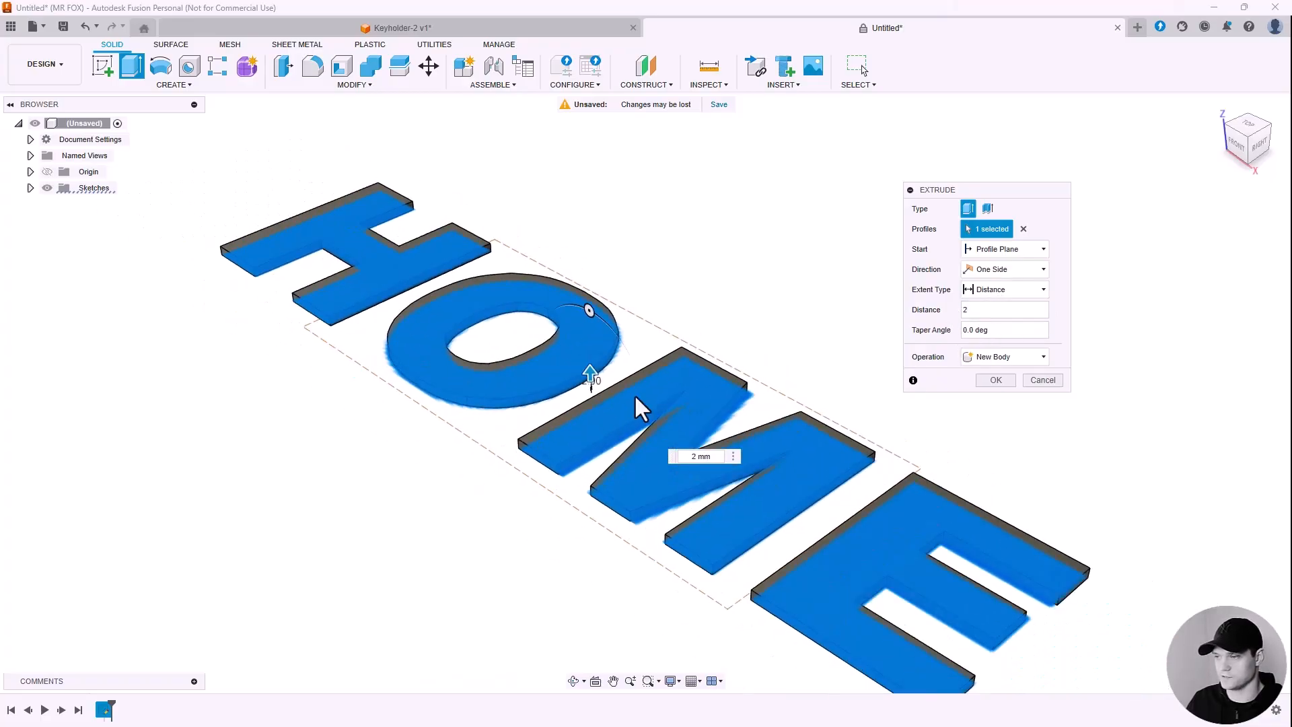
{"action": "scroll", "coordinate": [633, 394], "scroll_direction": "down", "scroll_amount": 1}
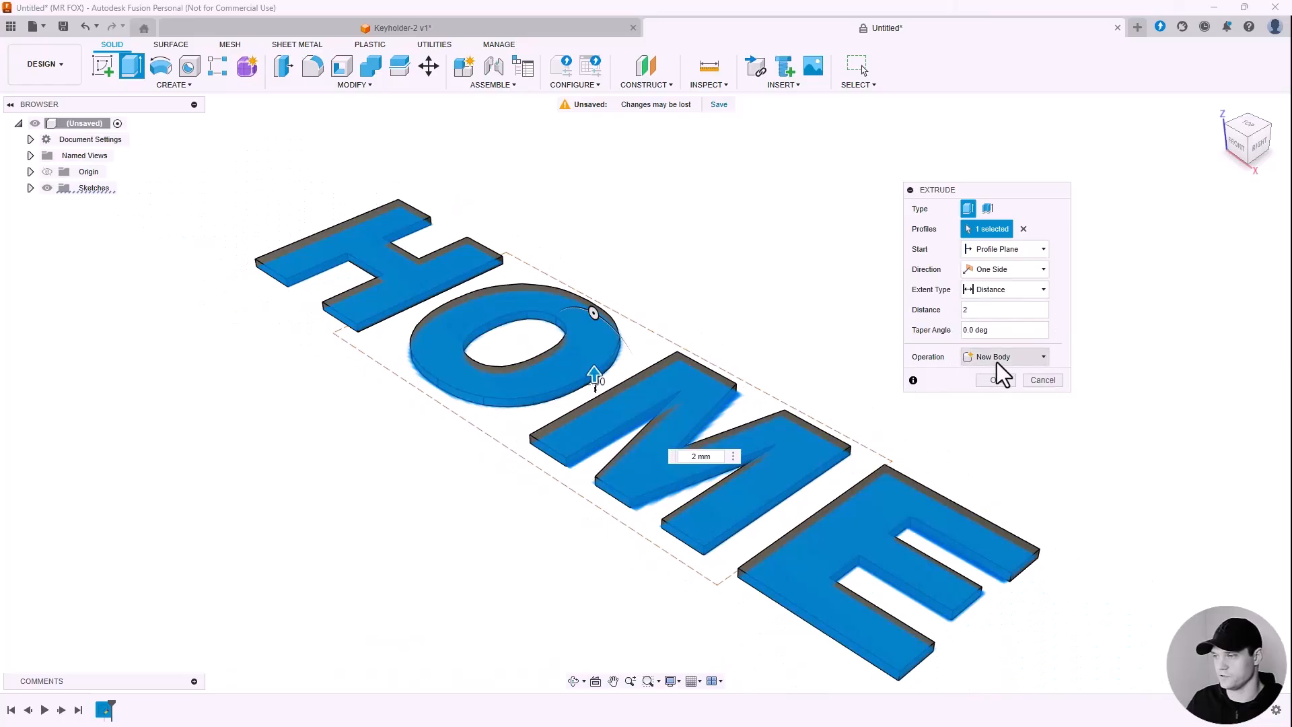
{"action": "left_click", "coordinate": [996, 381]}
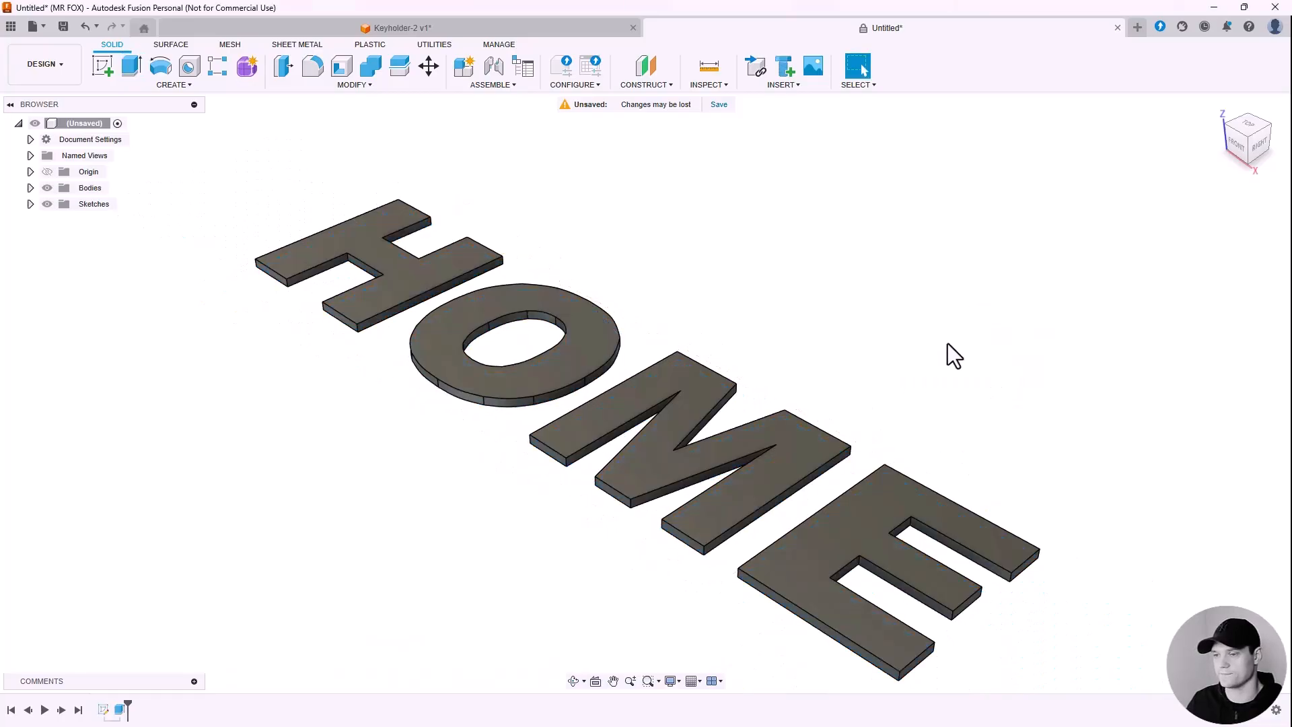
Step: Orbit to an oblique top-front view of the extruded HOME letters
{"action": "middle_click_drag", "start_coordinate": [947, 343], "coordinate": [765, 244], "text": "shift"}
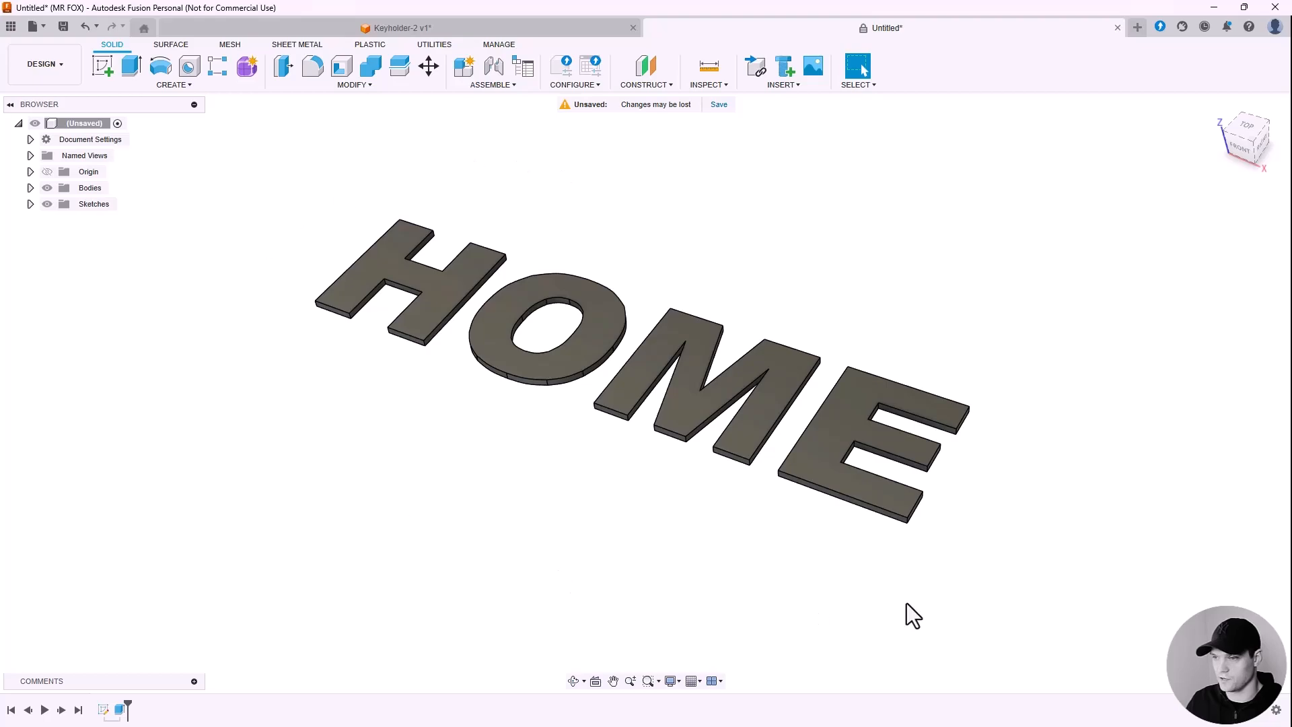
{"action": "middle_click_drag", "start_coordinate": [728, 273], "coordinate": [462, 309], "text": "shift"}
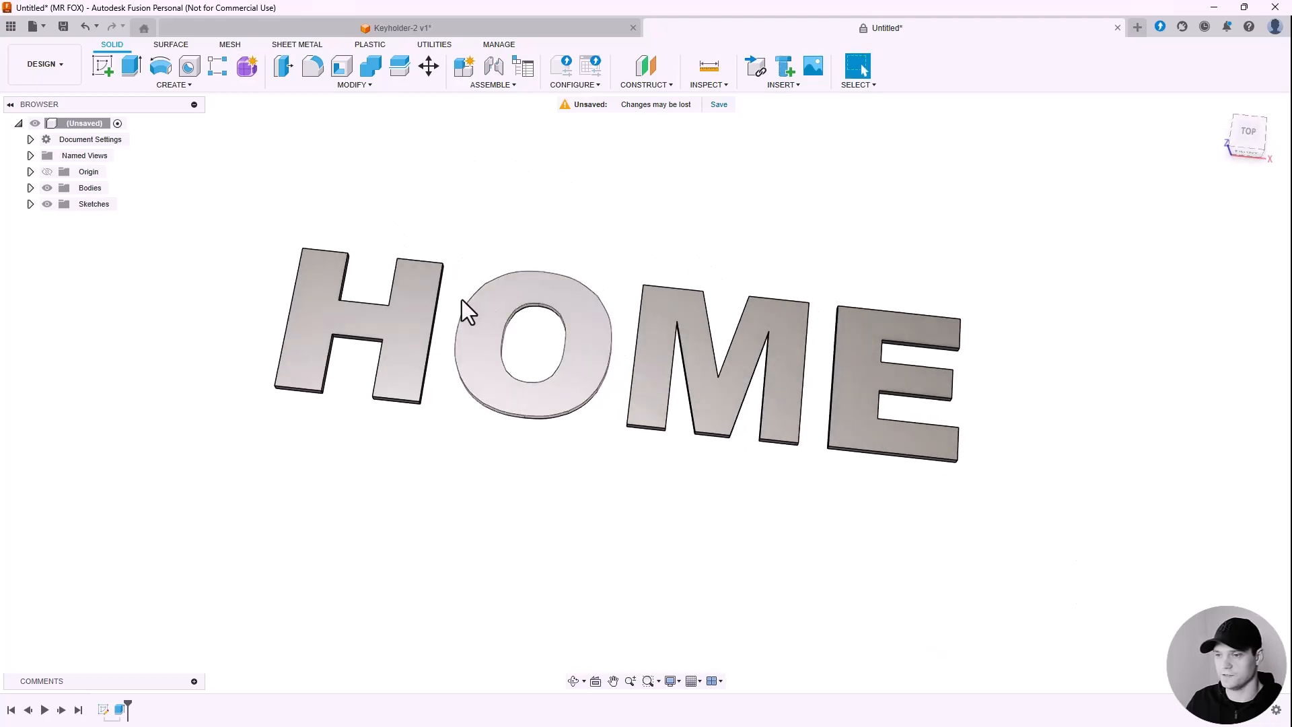
{"action": "scroll", "coordinate": [752, 229], "scroll_direction": "up", "scroll_amount": 2}
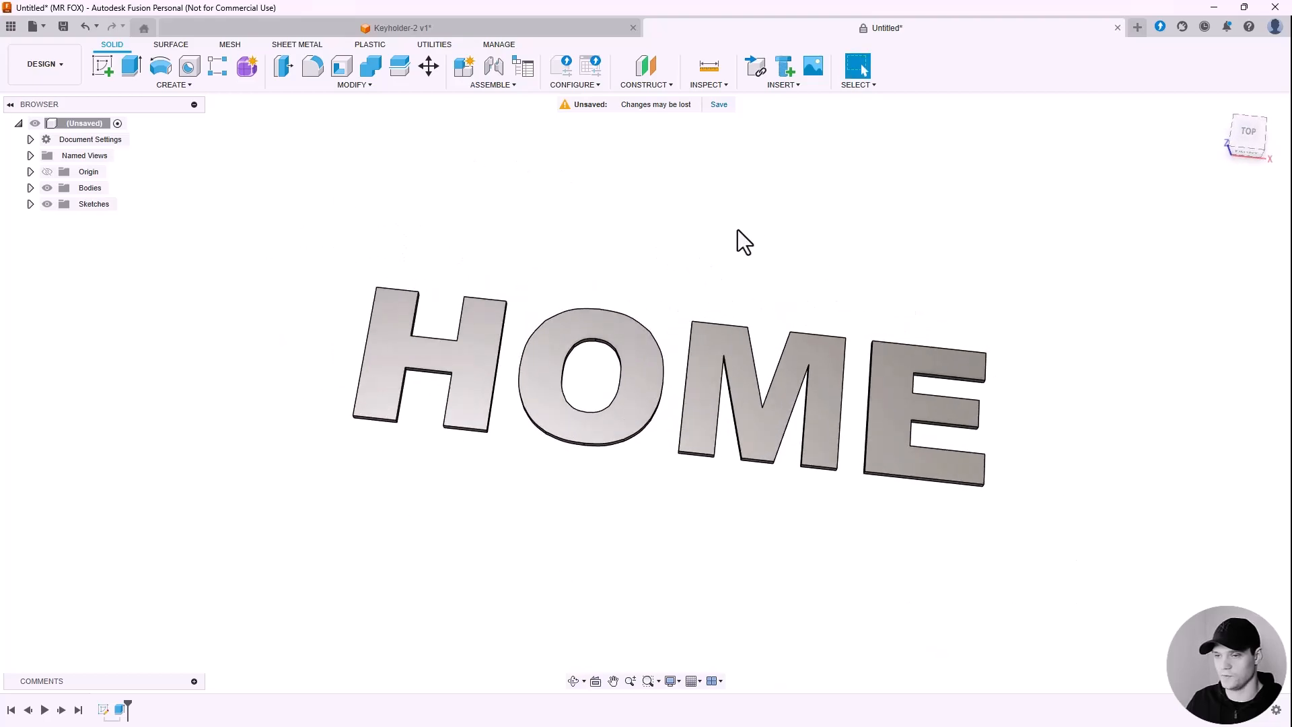
{"action": "middle_click_drag", "start_coordinate": [603, 245], "coordinate": [582, 196], "text": "shift"}
Step: Start a new ground-plane sketch and draw a 2-point rectangle from inside the H to inside the E
{"action": "left_click", "coordinate": [104, 66]}
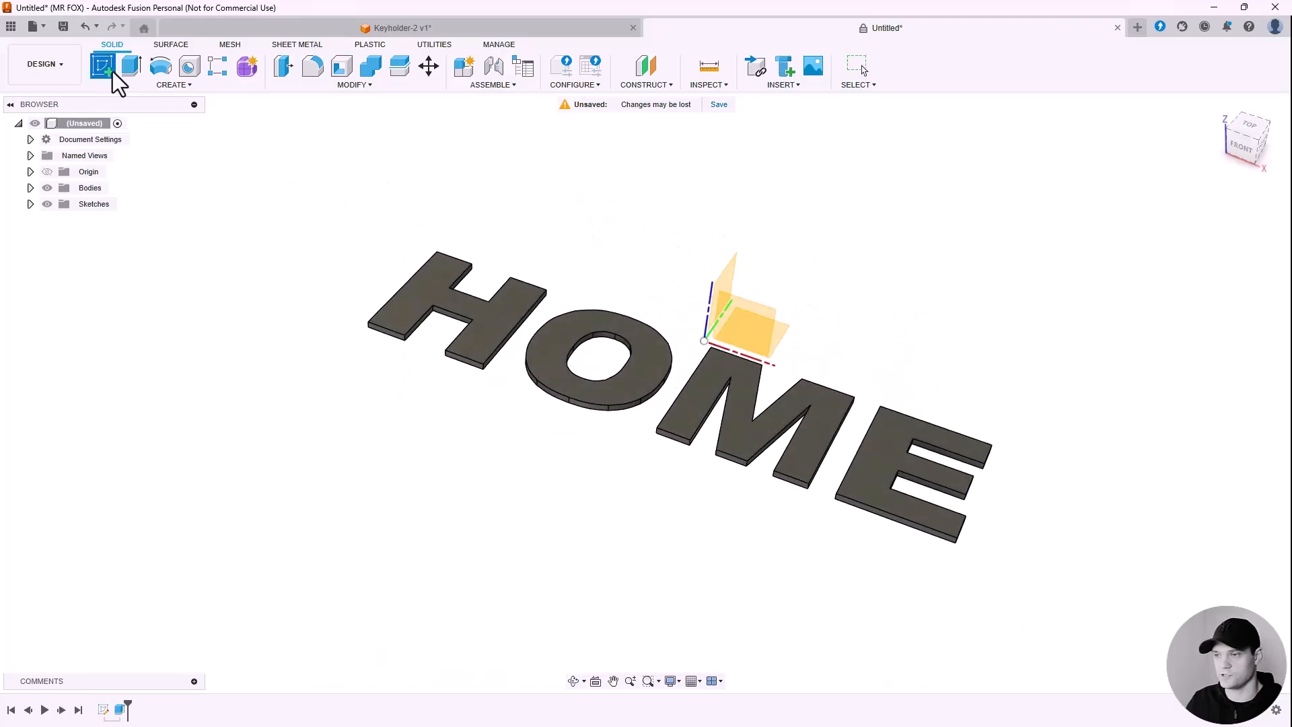
{"action": "mouse_move", "coordinate": [934, 286]}
{"action": "middle_mouse_down", "text": "shift"}
{"action": "mouse_move", "coordinate": [856, 276]}
{"action": "mouse_move", "coordinate": [884, 281]}
{"action": "middle_mouse_up", "text": "shift"}
{"action": "scroll", "coordinate": [810, 362], "scroll_direction": "up", "scroll_amount": 4}
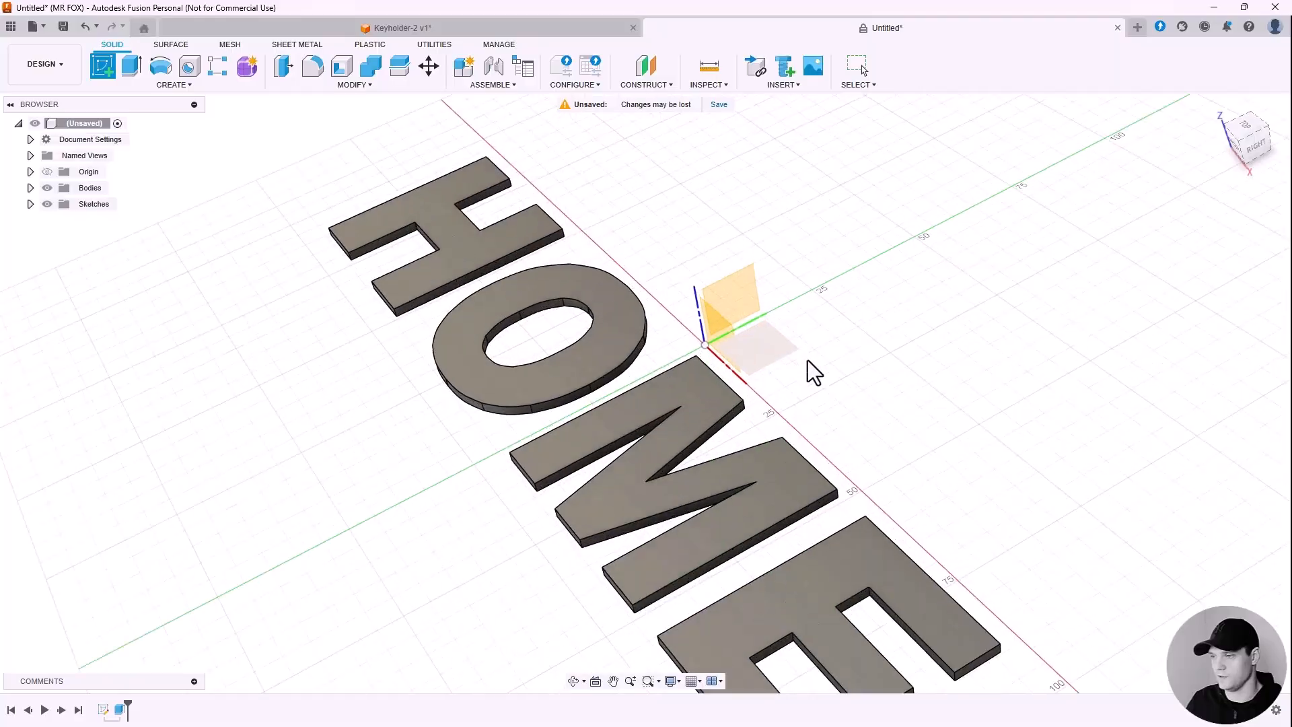
{"action": "scroll", "coordinate": [745, 352], "scroll_direction": "down", "scroll_amount": 4}
{"action": "left_click", "coordinate": [770, 347]}
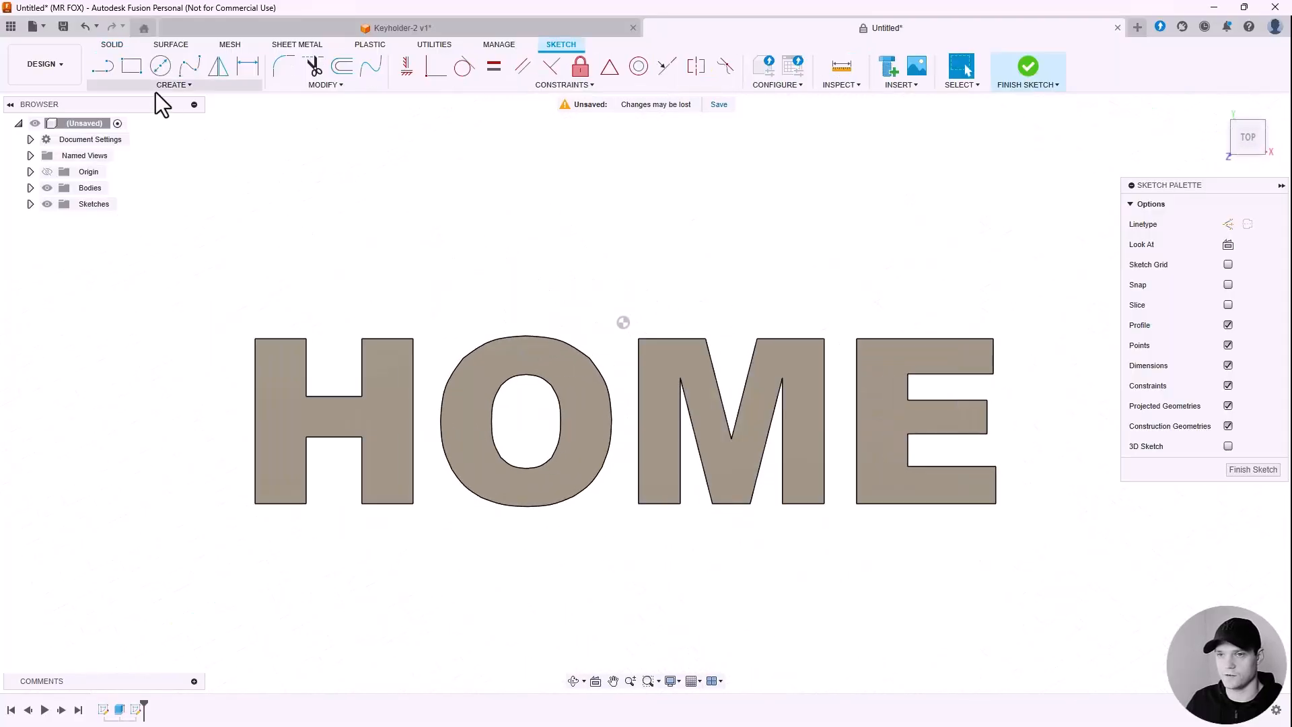
{"action": "left_click", "coordinate": [167, 86]}
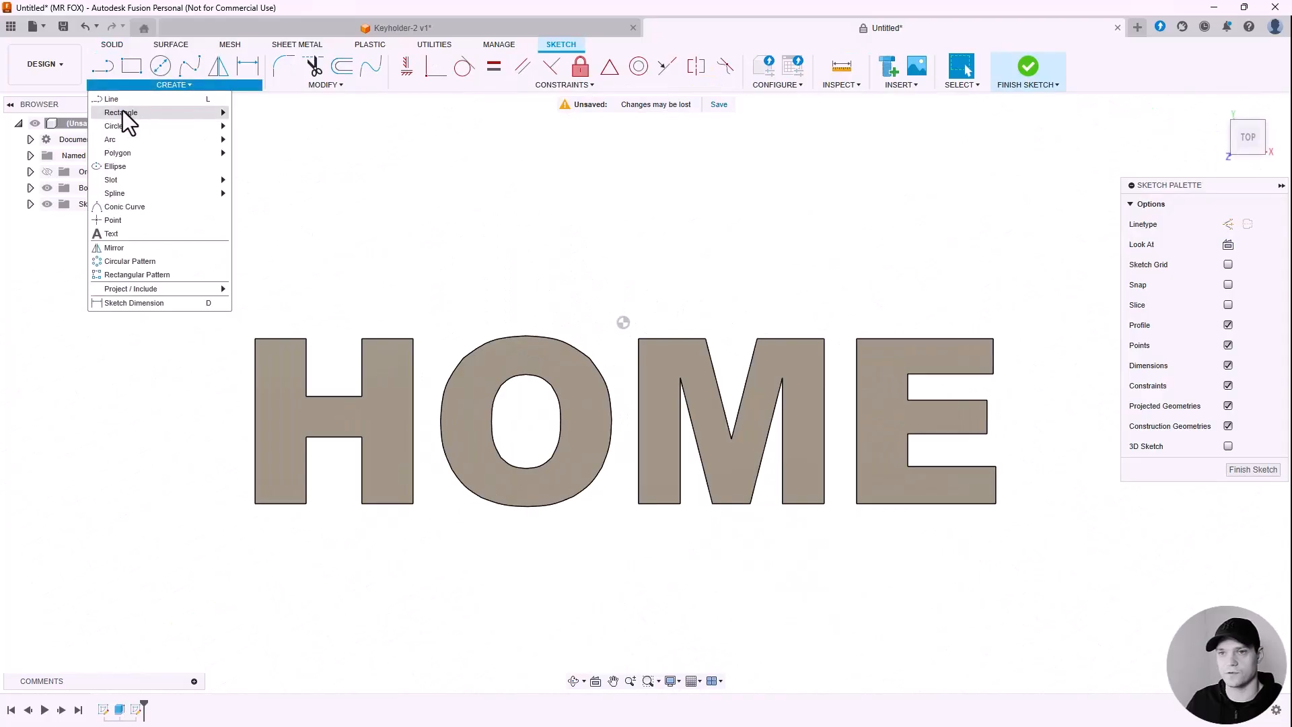
{"action": "mouse_move", "coordinate": [164, 113]}
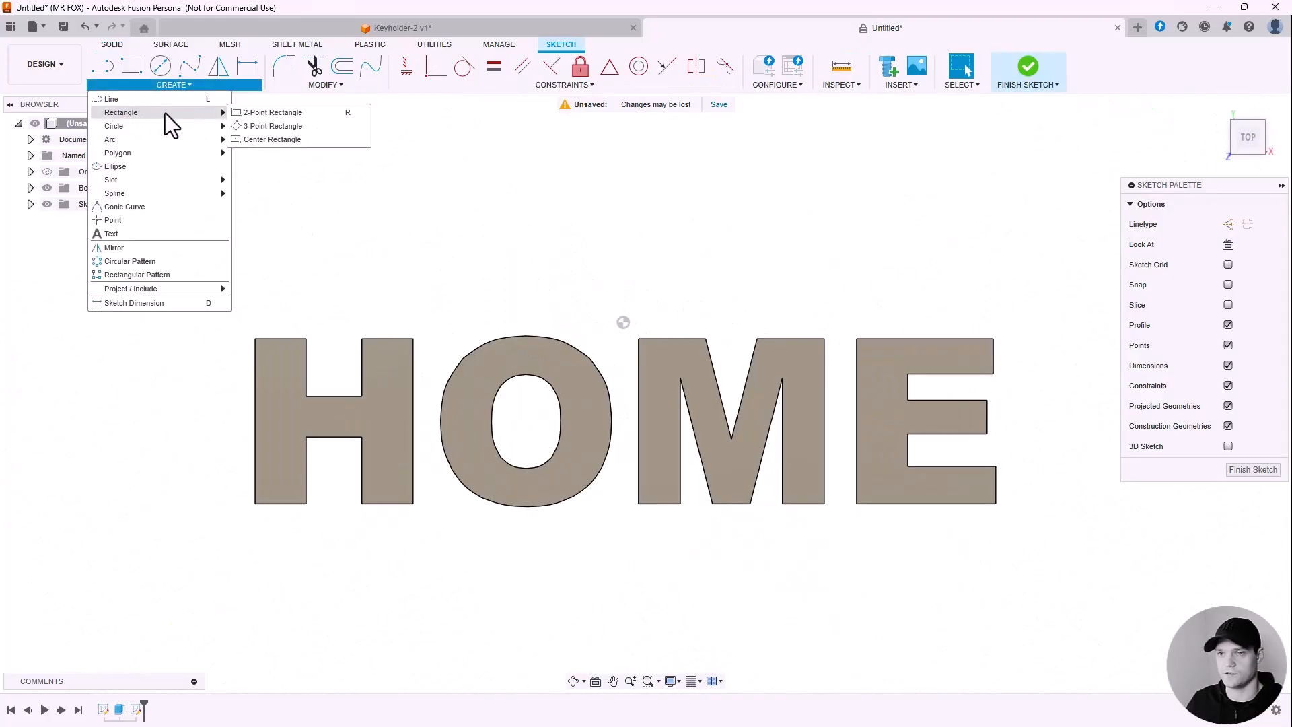
{"action": "left_click", "coordinate": [316, 115]}
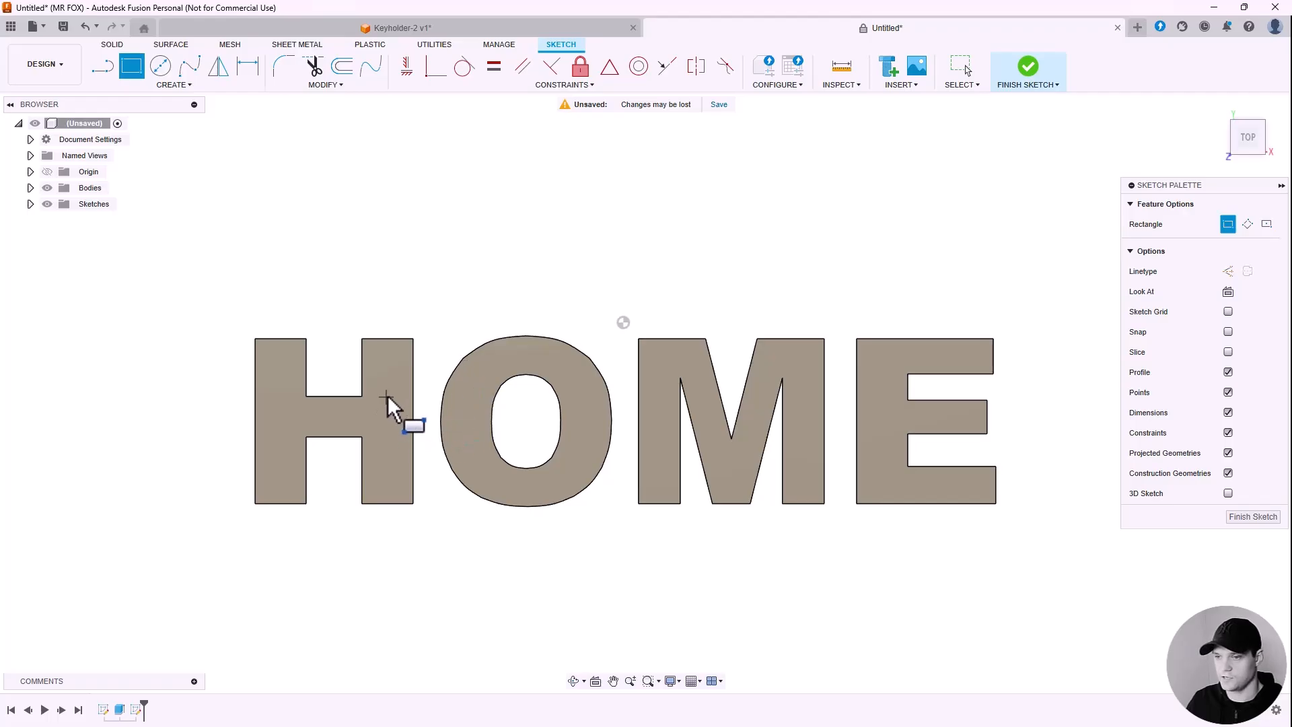
{"action": "left_click", "coordinate": [386, 397]}
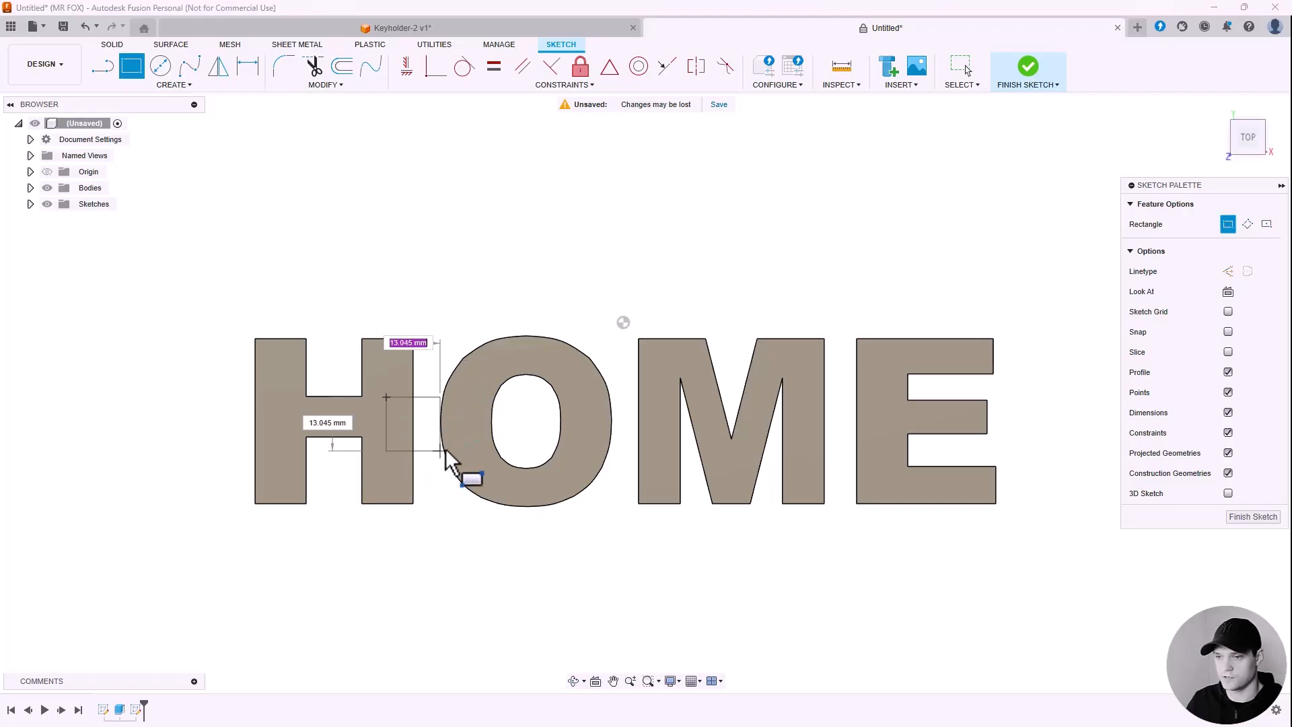
{"action": "left_click", "coordinate": [881, 451]}
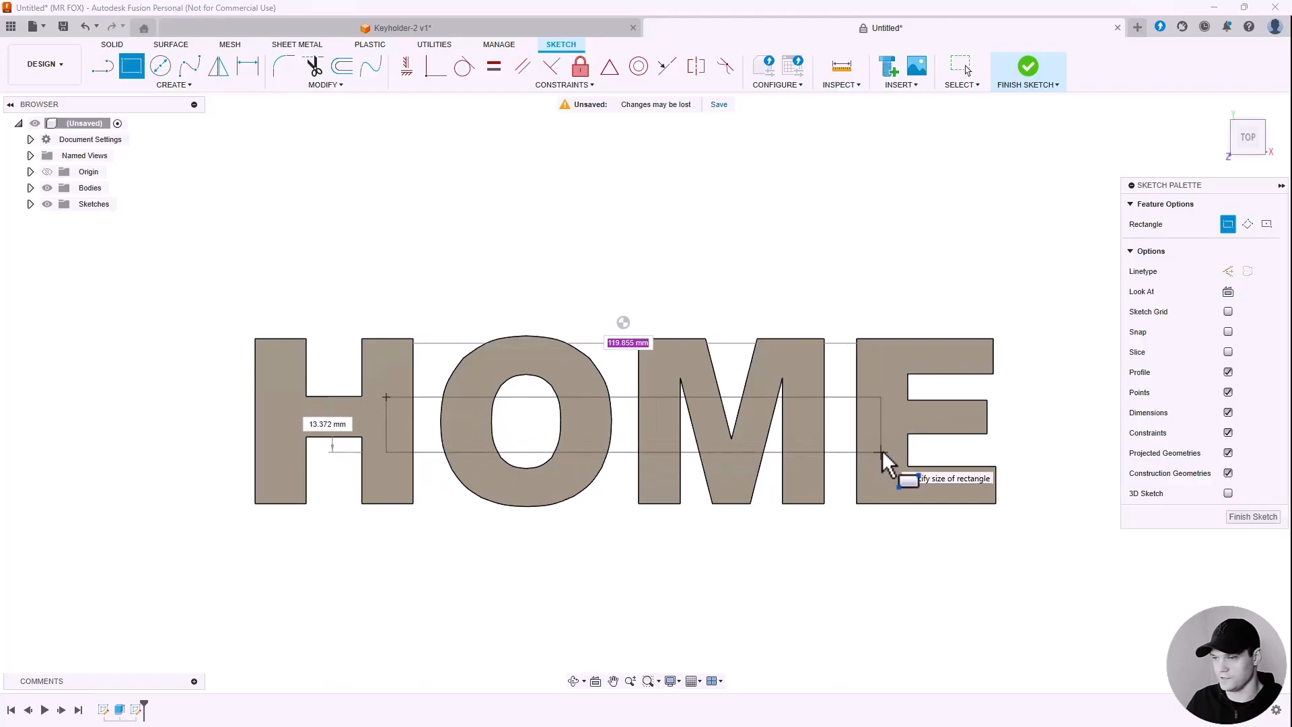
{"action": "key", "text": "Escape"}
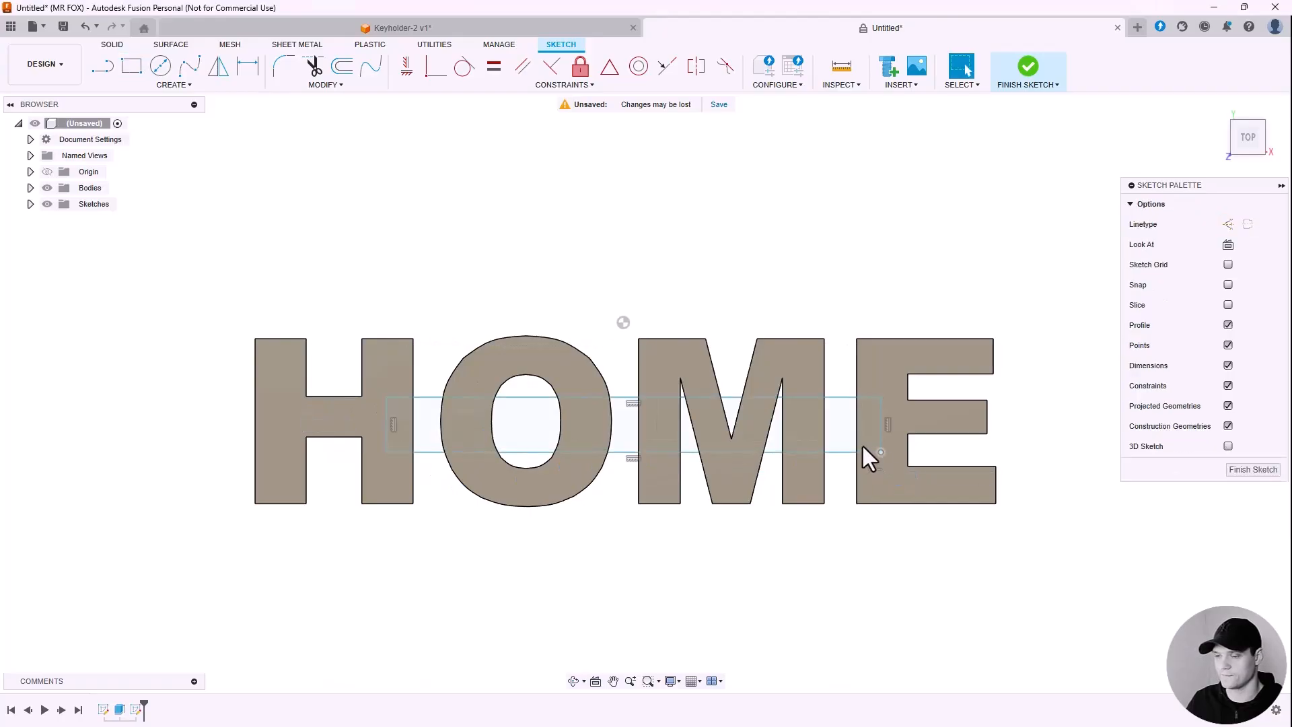
Step: Adjust the rectangle's top and bottom edges so the bar runs across the letters
{"action": "scroll", "coordinate": [437, 421], "scroll_direction": "up", "scroll_amount": 2}
{"action": "left_click_drag", "start_coordinate": [460, 426], "coordinate": [465, 425]}
{"action": "left_click_drag", "start_coordinate": [466, 369], "coordinate": [467, 366]}
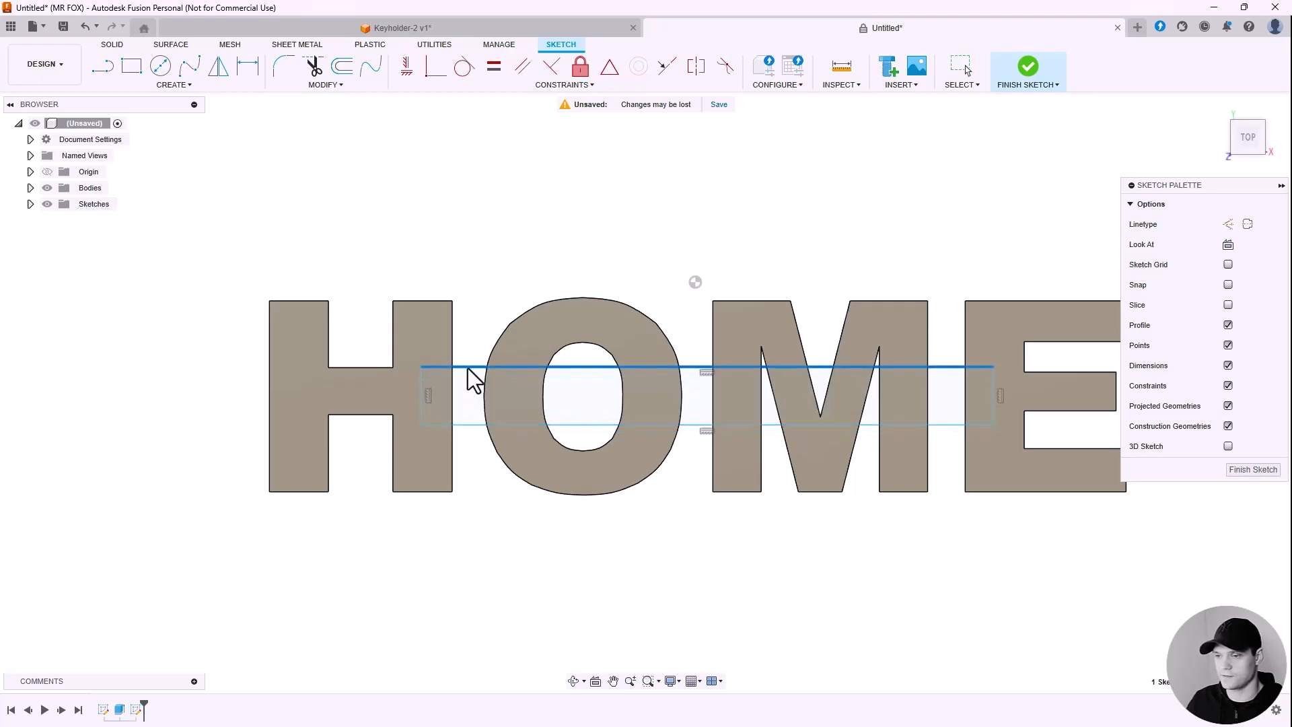
{"action": "scroll", "coordinate": [369, 377], "scroll_direction": "down", "scroll_amount": 1}
{"action": "scroll", "coordinate": [522, 430], "scroll_direction": "up", "scroll_amount": 2}
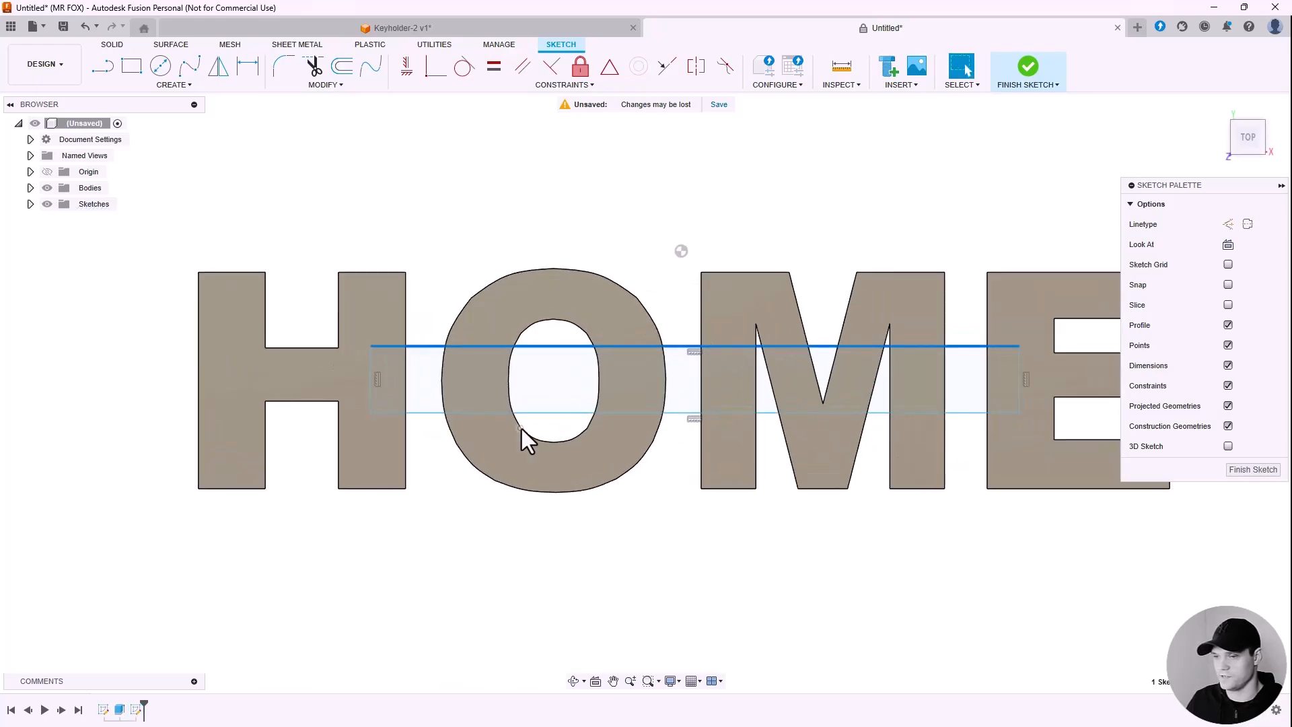
{"action": "left_click", "coordinate": [368, 387]}
{"action": "scroll", "coordinate": [301, 385], "scroll_direction": "down", "scroll_amount": 2}
{"action": "scroll", "coordinate": [756, 382], "scroll_direction": "up", "scroll_amount": 2}
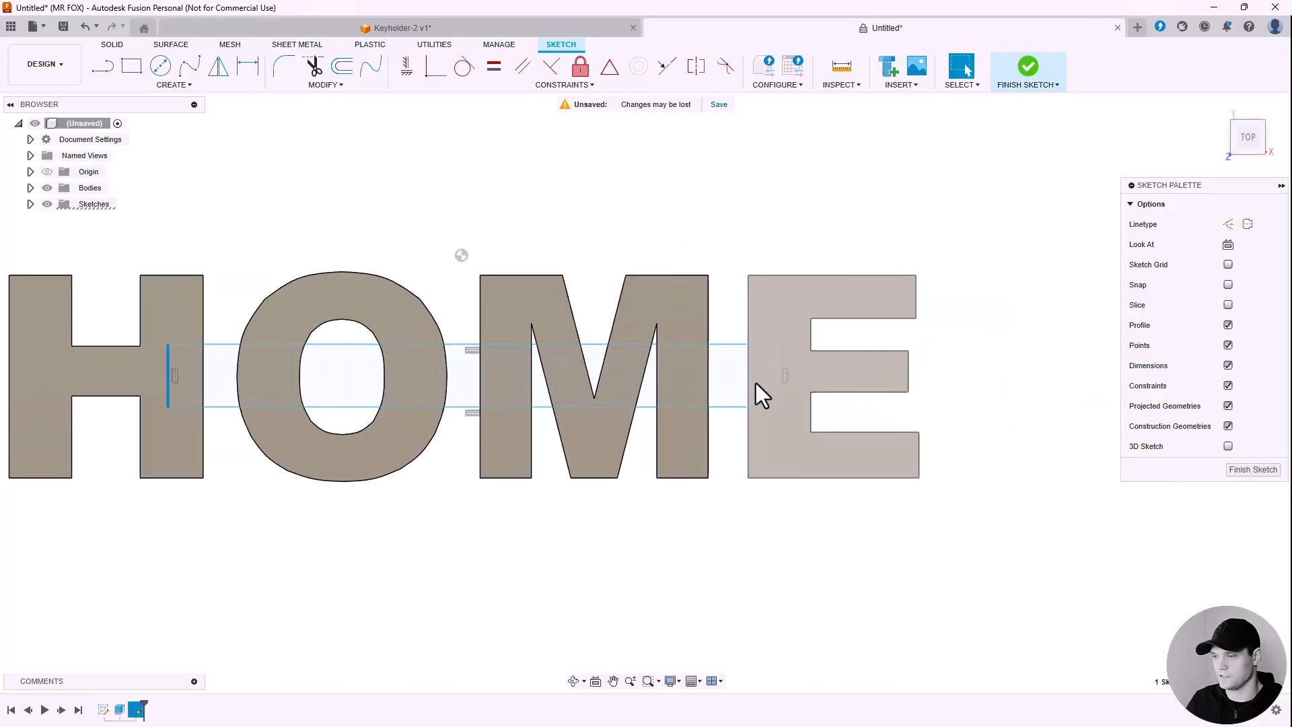
{"action": "left_click", "coordinate": [778, 382]}
{"action": "scroll", "coordinate": [785, 381], "scroll_direction": "down", "scroll_amount": 2}
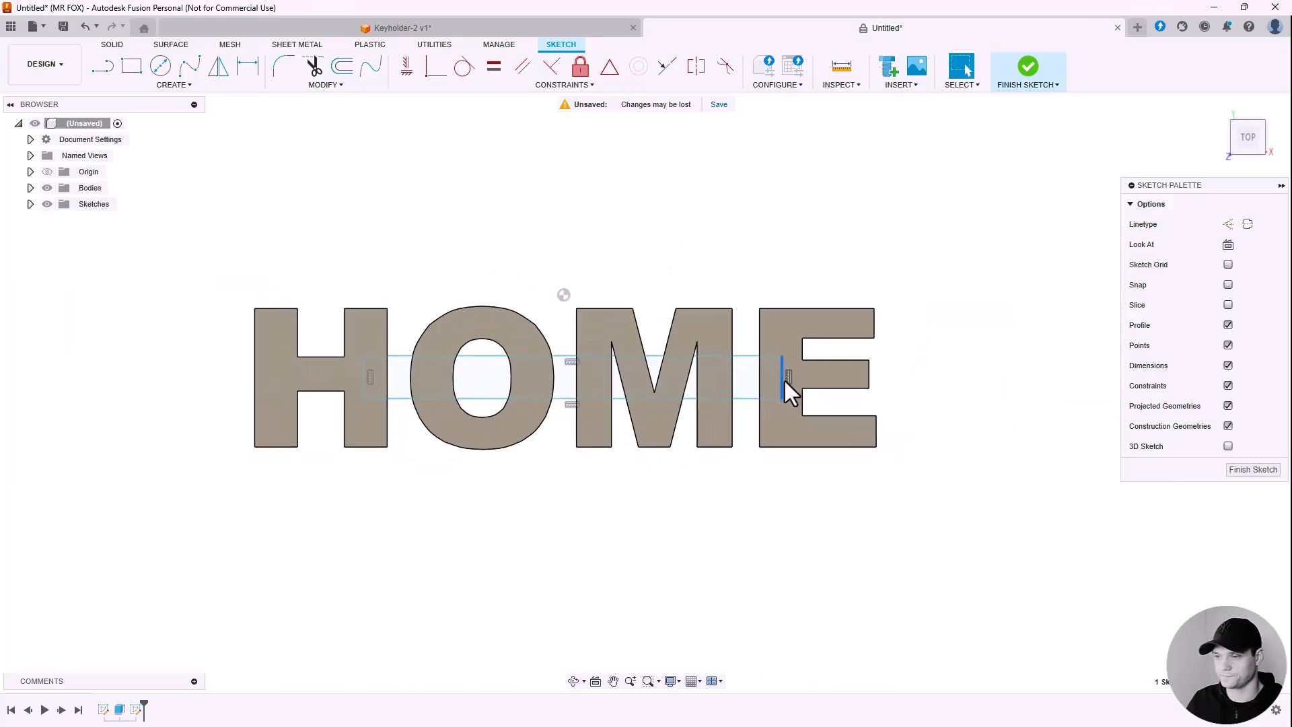
{"action": "scroll", "coordinate": [456, 256], "scroll_direction": "up", "scroll_amount": 1}
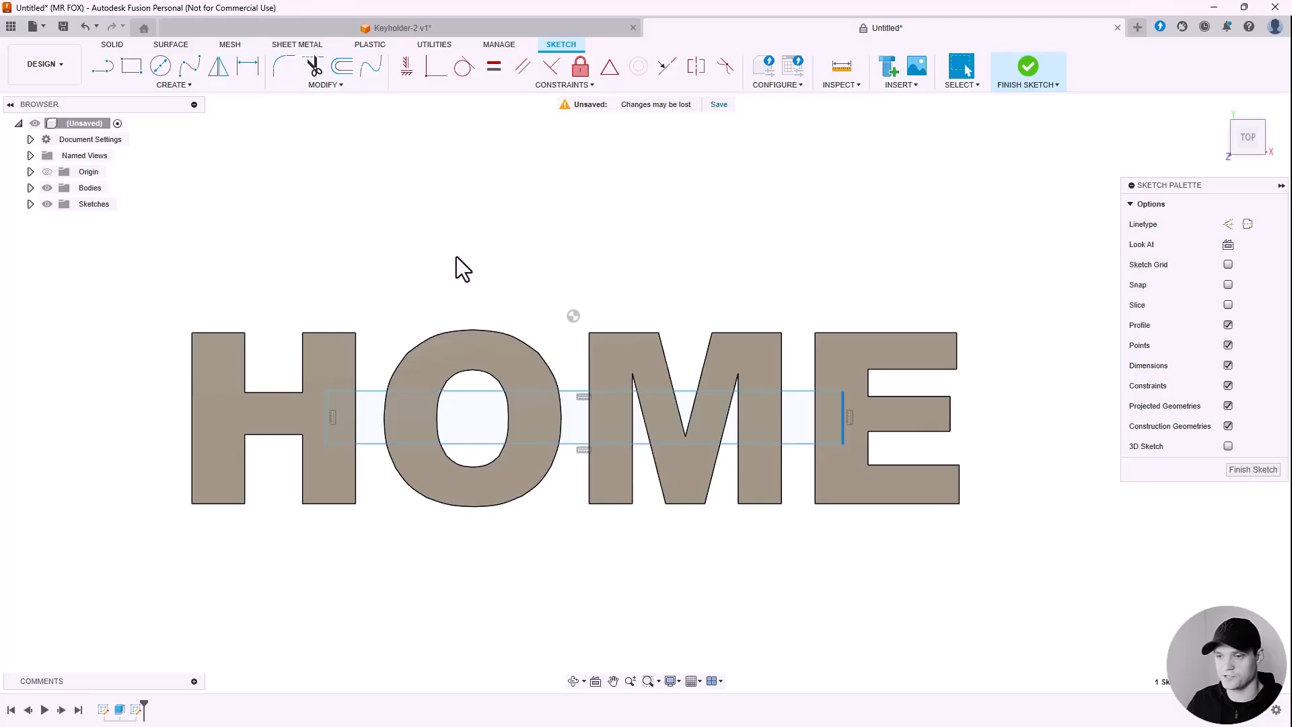
Step: Dimension the bar's height to 10 mm
{"action": "left_click", "coordinate": [247, 66]}
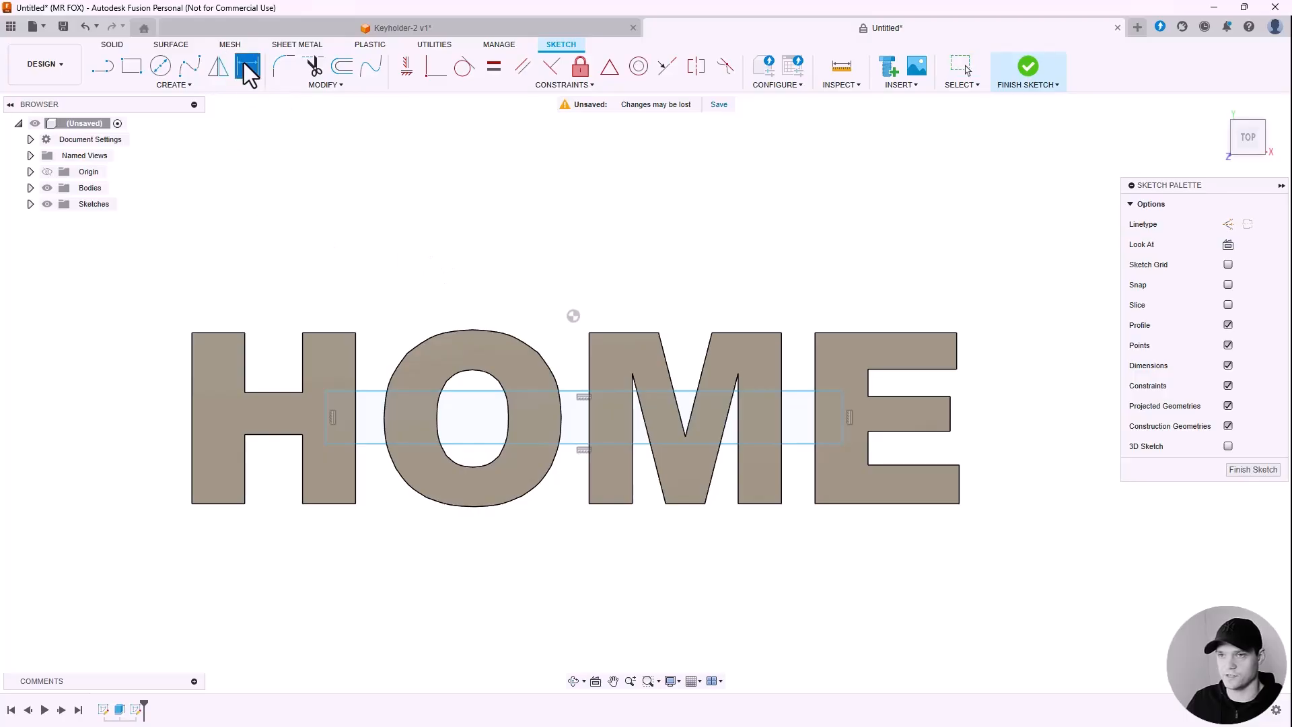
{"action": "left_click", "coordinate": [330, 427]}
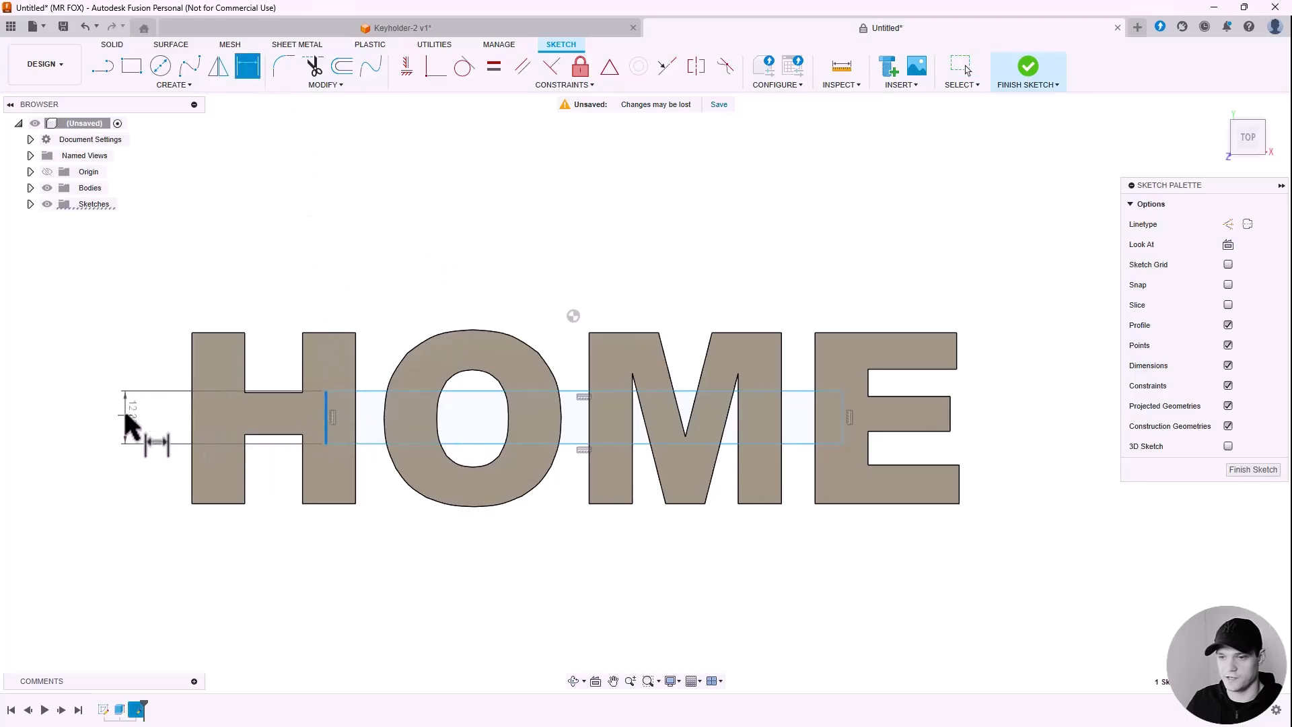
{"action": "left_click", "coordinate": [125, 418]}
{"action": "type", "text": "10"}
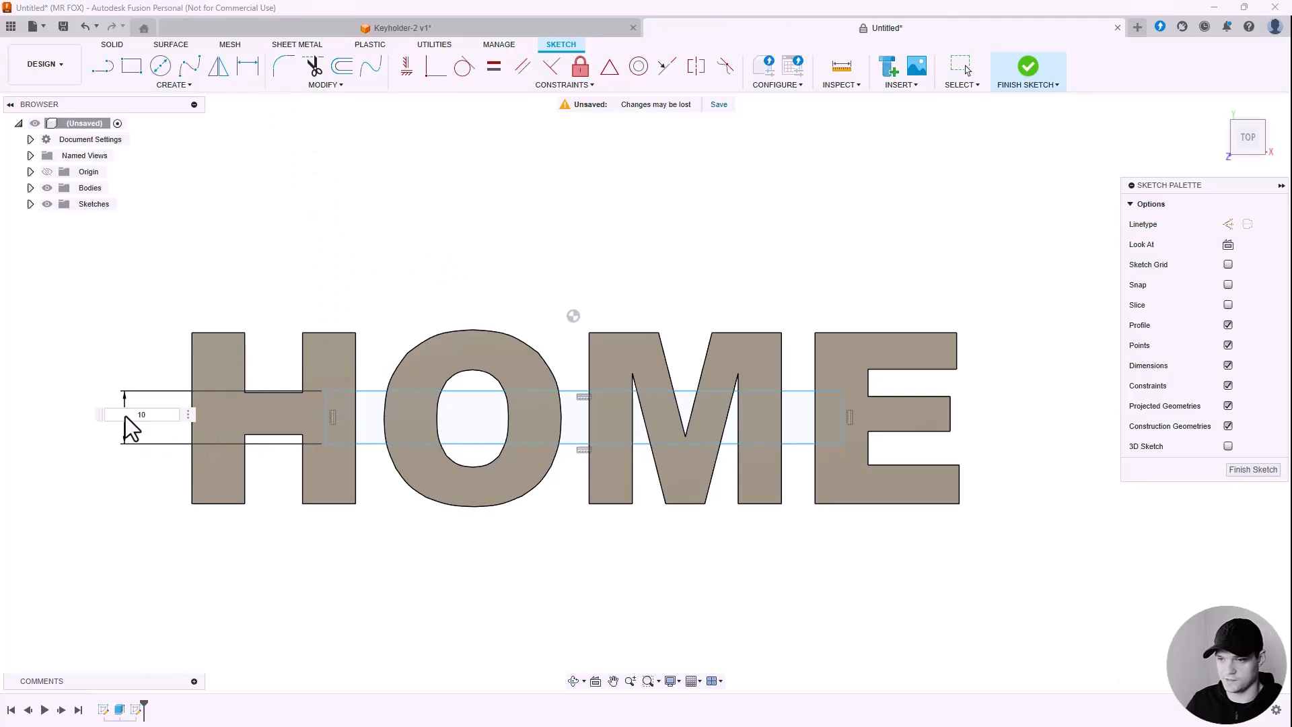
{"action": "key", "text": "Return"}
{"action": "key", "text": "Escape"}
{"action": "scroll", "coordinate": [498, 484], "scroll_direction": "up", "scroll_amount": 2}
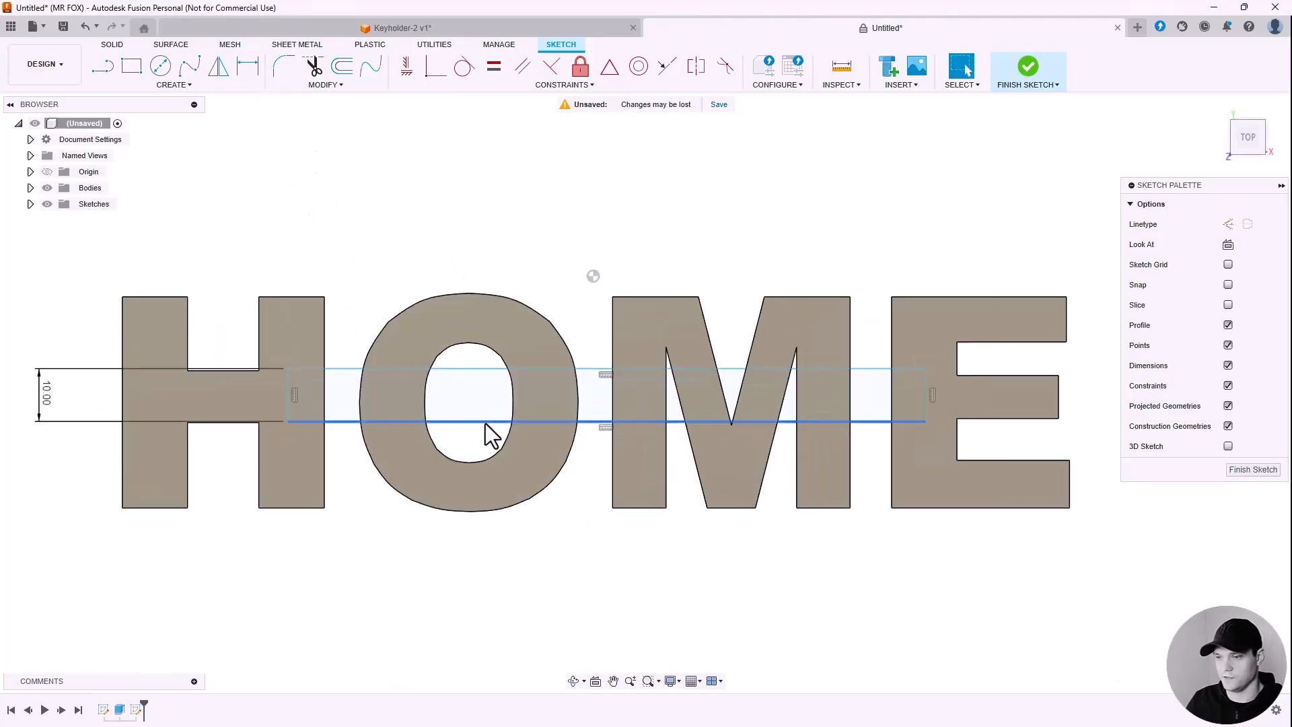
{"action": "left_click", "coordinate": [485, 425]}
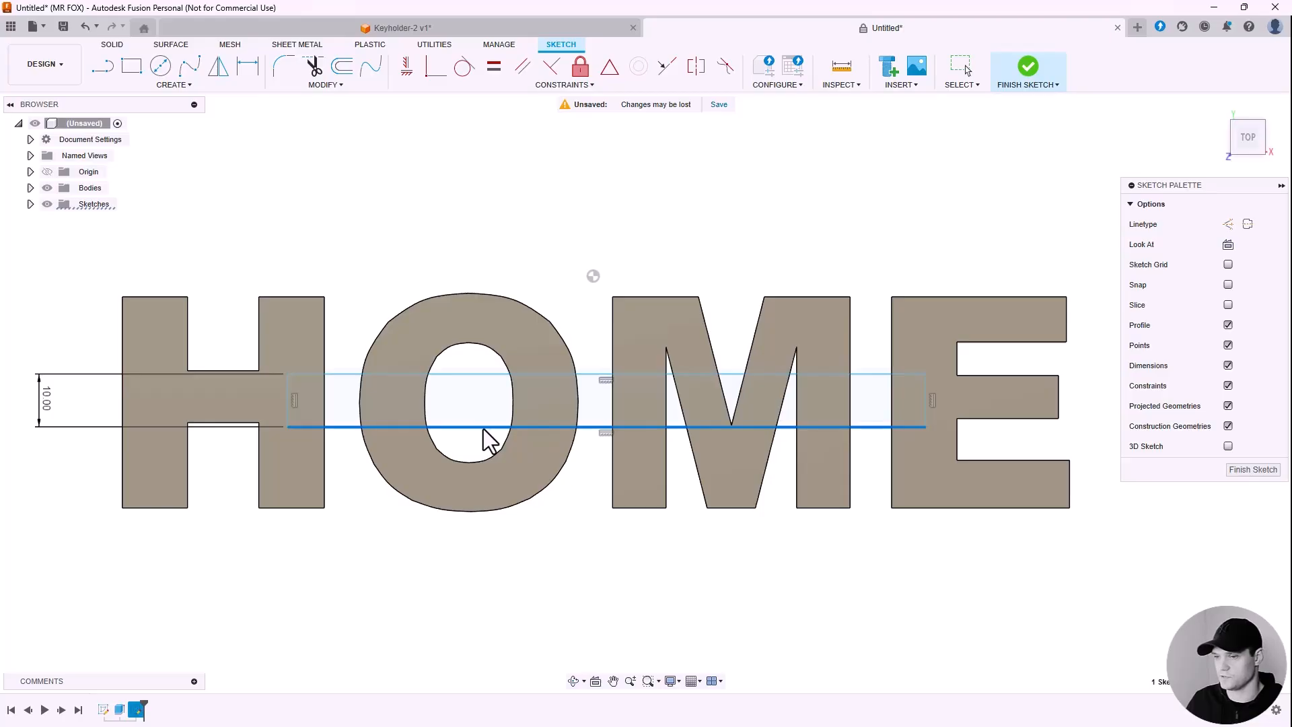
{"action": "scroll", "coordinate": [483, 430], "scroll_direction": "down", "scroll_amount": 2}
{"action": "scroll", "coordinate": [509, 289], "scroll_direction": "down", "scroll_amount": 1}
{"action": "left_click", "coordinate": [507, 245]}
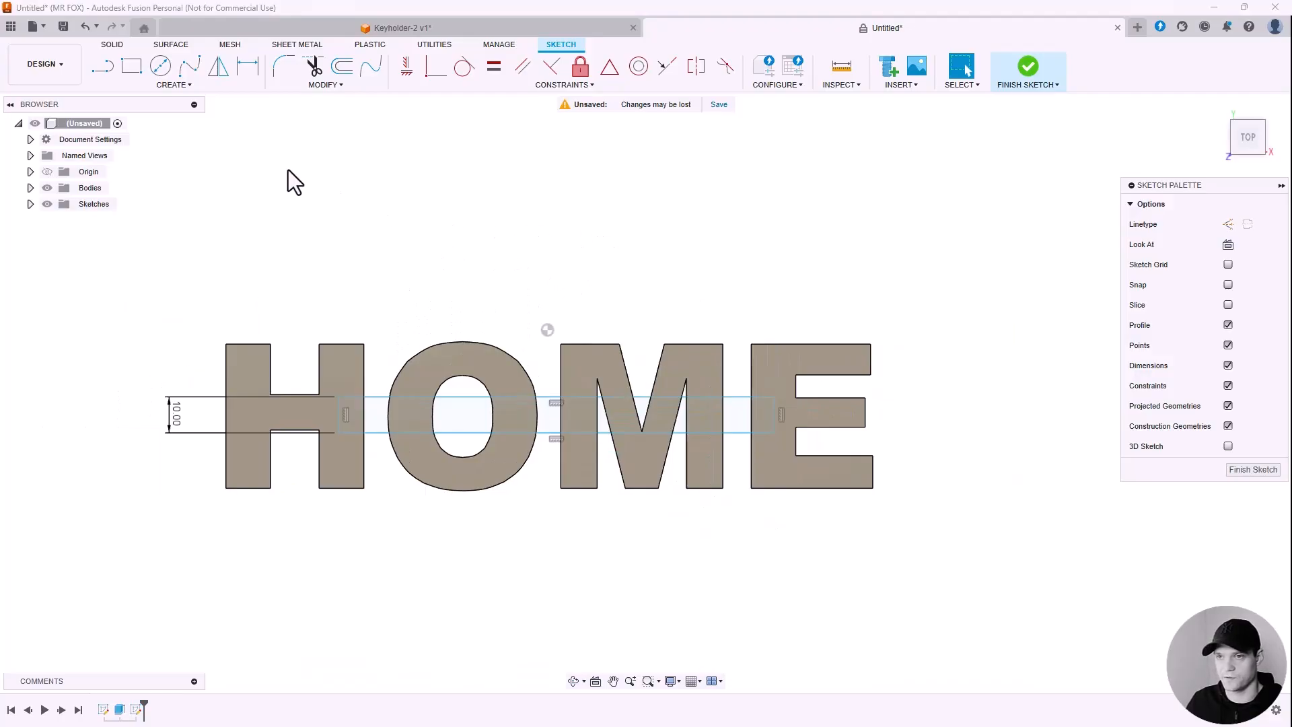
Step: Project the H, O, M and E letter outlines into the bar sketch
{"action": "left_click", "coordinate": [179, 86]}
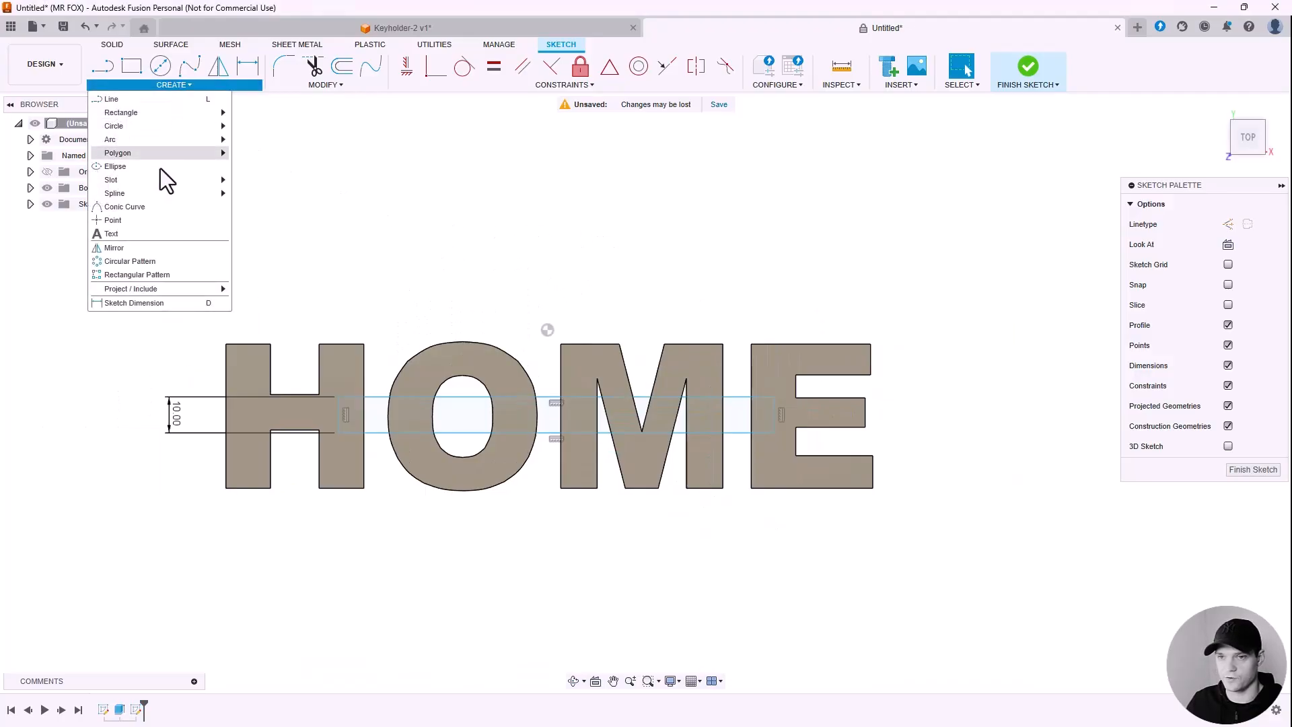
{"action": "mouse_move", "coordinate": [138, 288]}
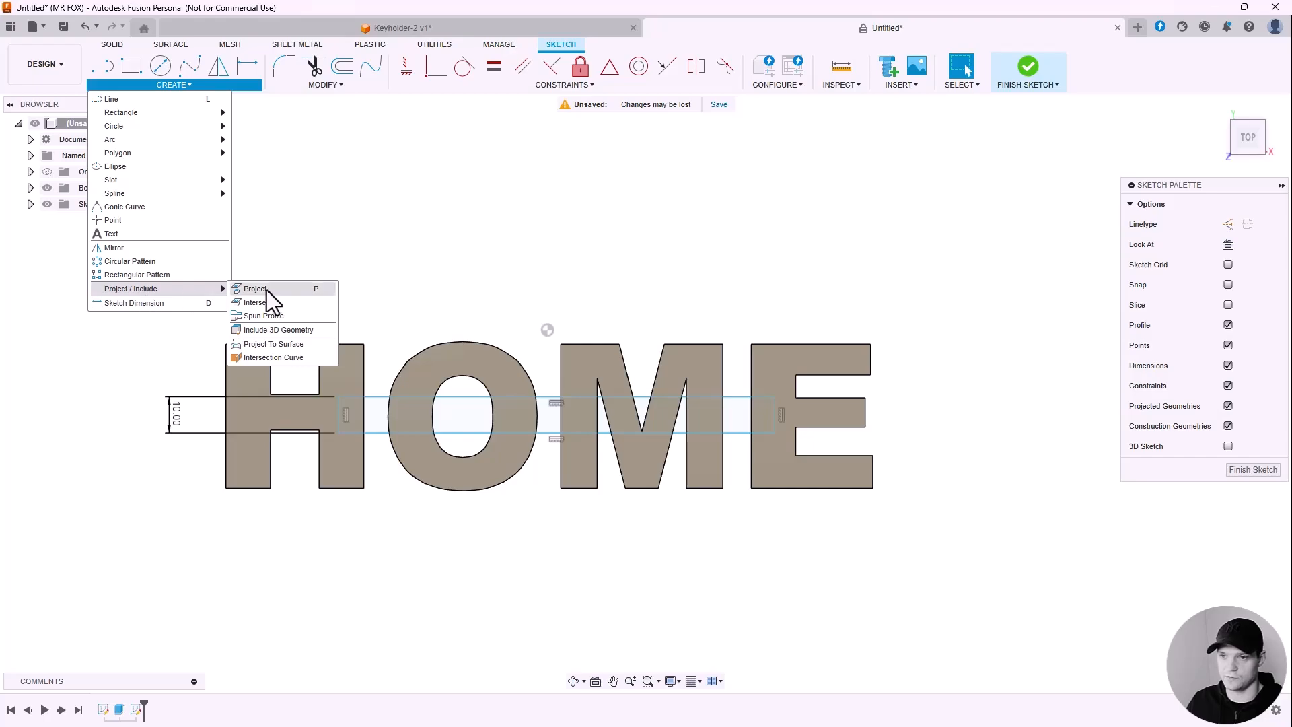
{"action": "left_click", "coordinate": [289, 288]}
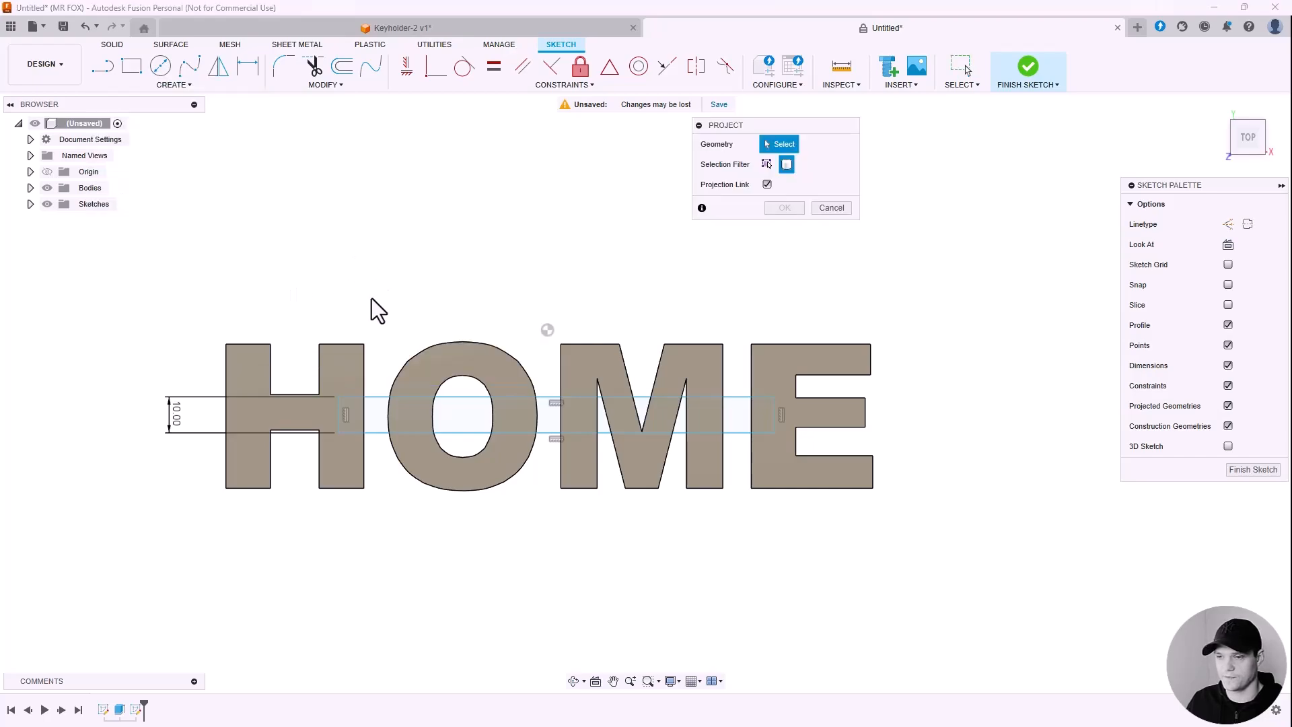
{"action": "left_click_drag", "start_coordinate": [800, 126], "coordinate": [616, 177]}
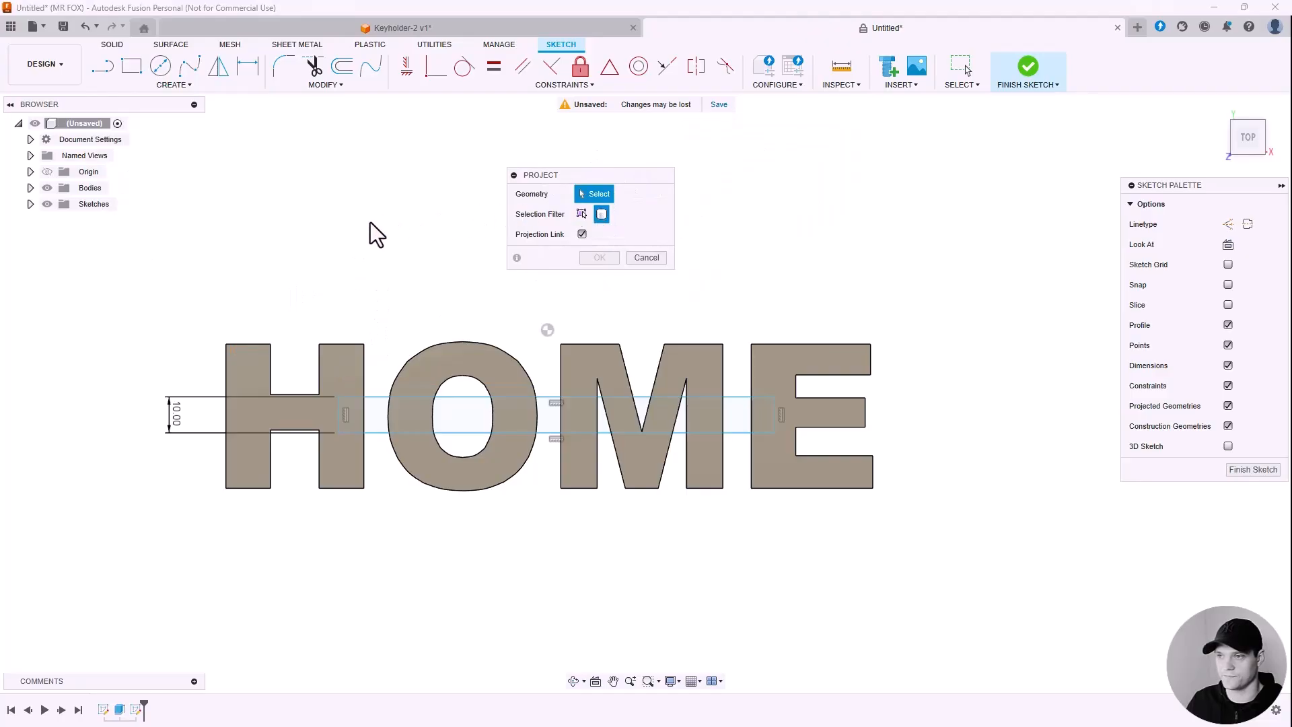
{"action": "left_click", "coordinate": [357, 380]}
{"action": "left_click", "coordinate": [459, 374]}
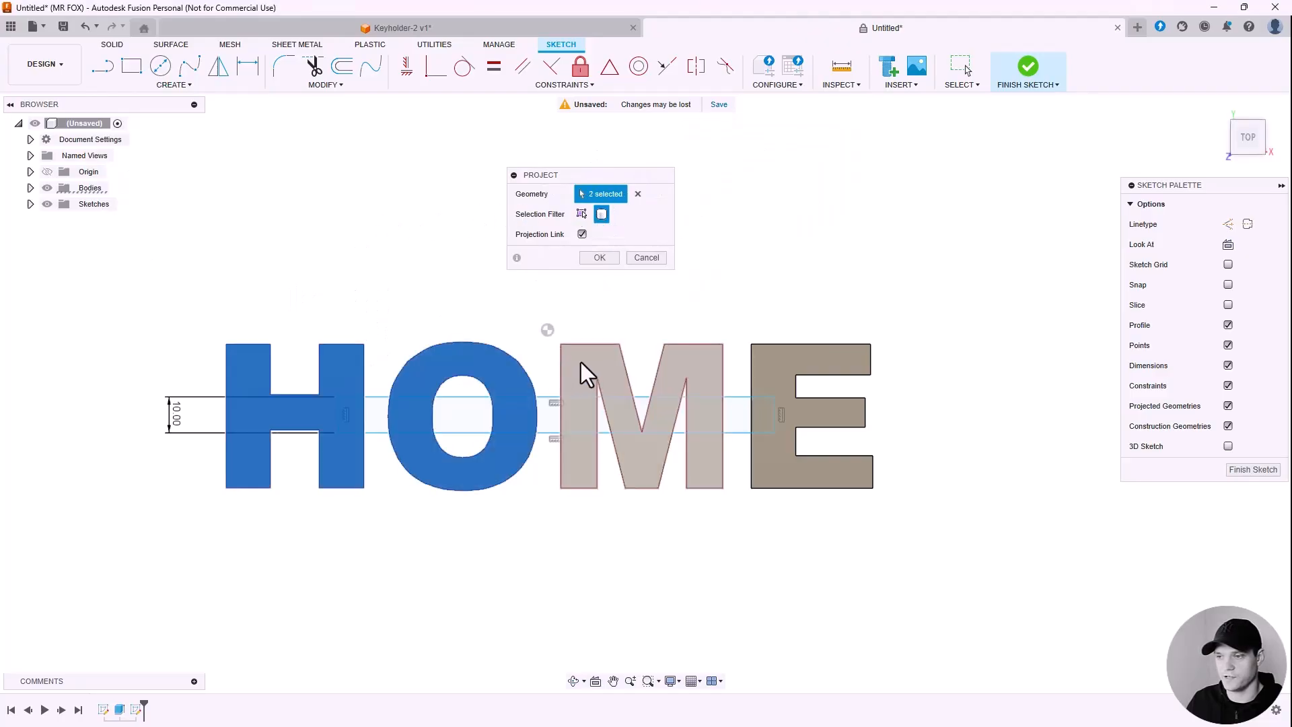
{"action": "left_click", "coordinate": [625, 370]}
{"action": "left_click", "coordinate": [774, 366]}
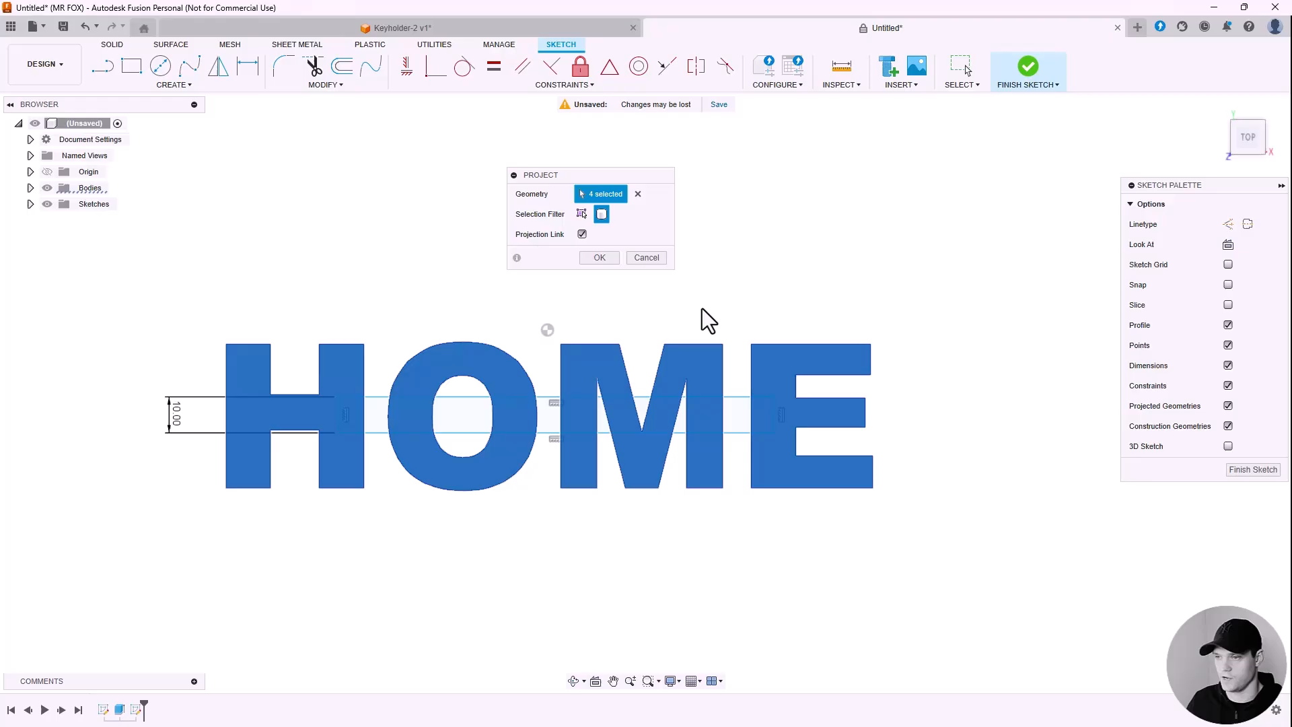
{"action": "left_click", "coordinate": [596, 258]}
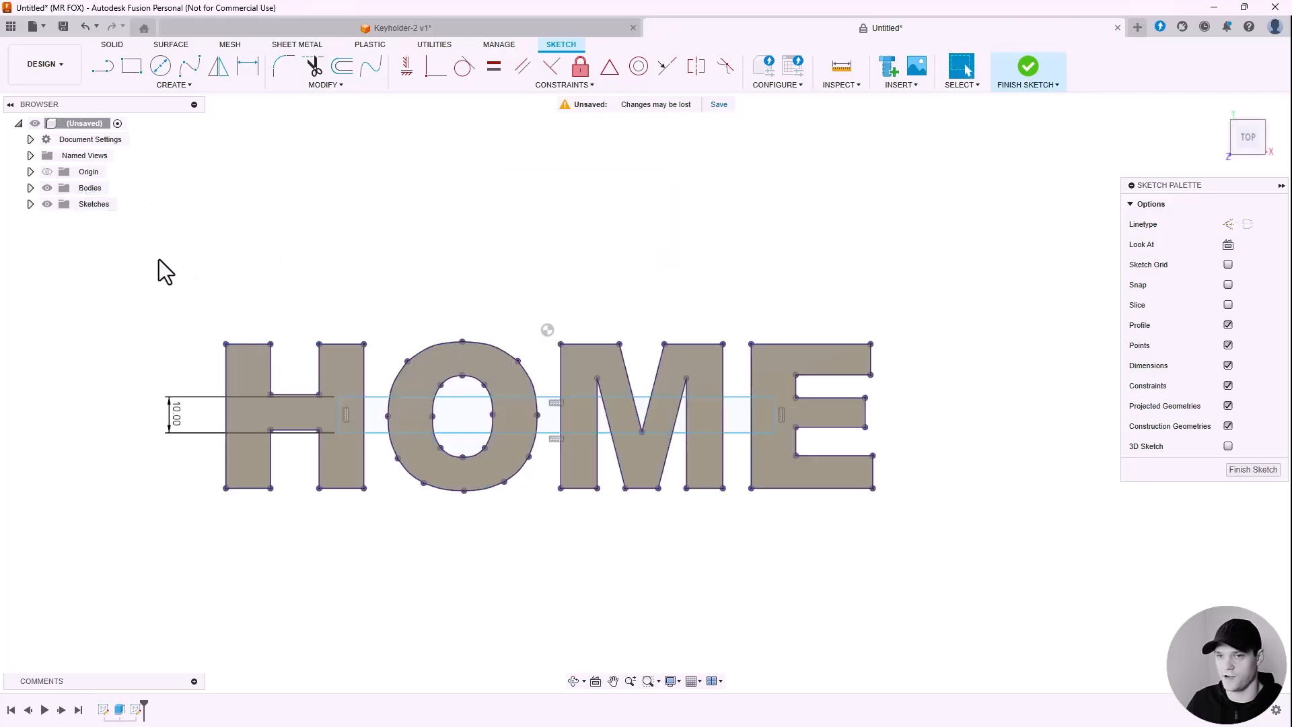
Step: Hide the letter bodies and inspect the bar sections between the letters in a tilted view
{"action": "left_click", "coordinate": [47, 188]}
{"action": "middle_click_drag", "start_coordinate": [305, 227], "coordinate": [693, 285], "text": "shift"}
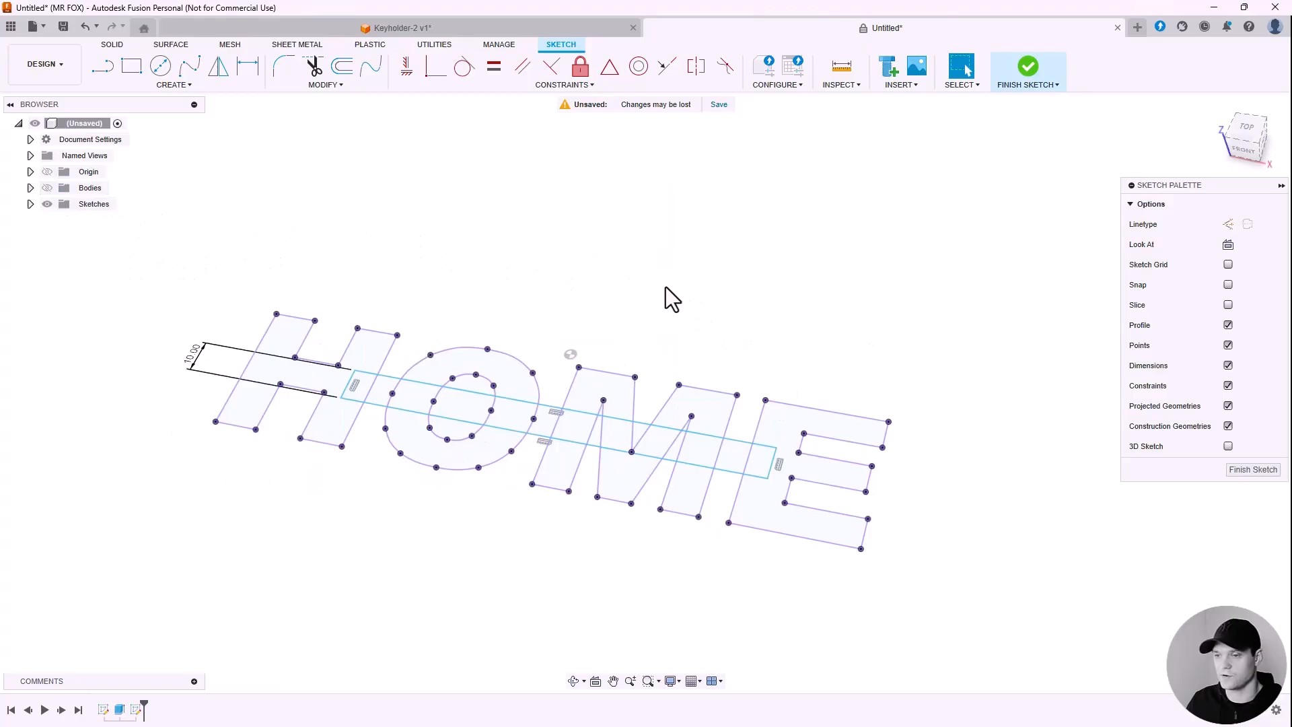
{"action": "left_click", "coordinate": [732, 454]}
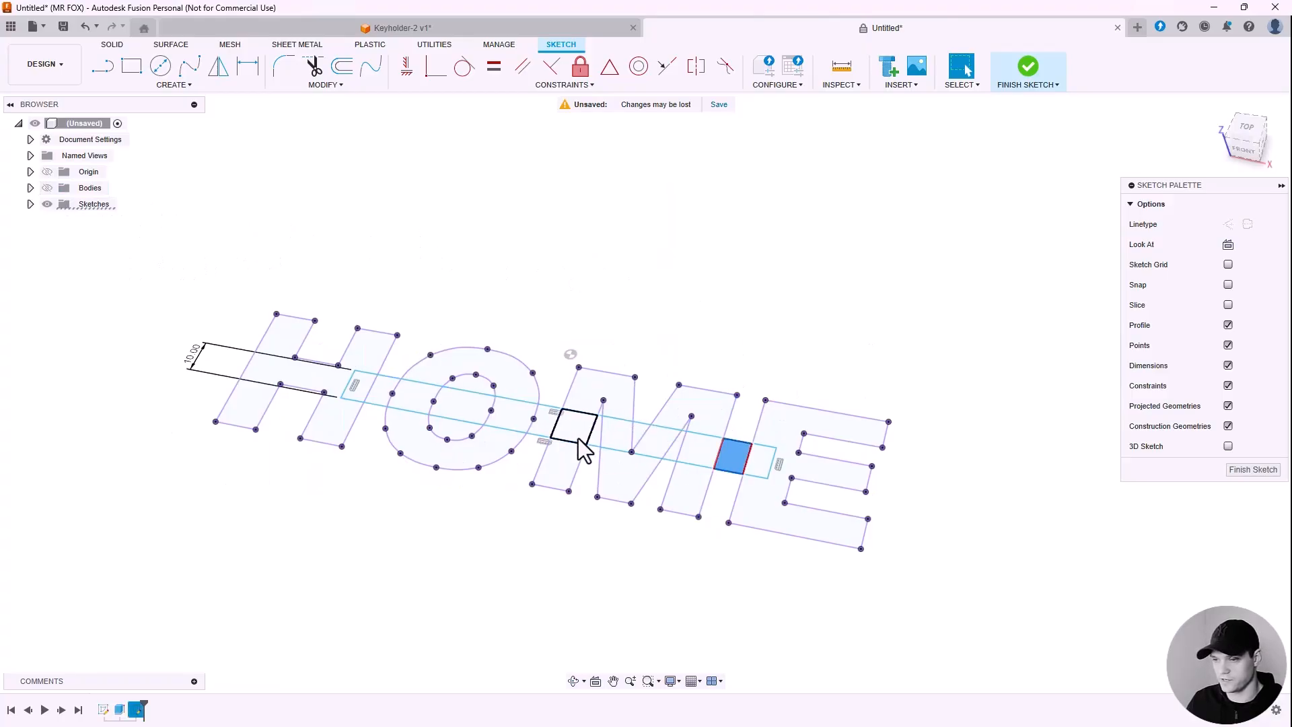
{"action": "left_click", "coordinate": [542, 423]}
{"action": "left_click", "coordinate": [381, 389]}
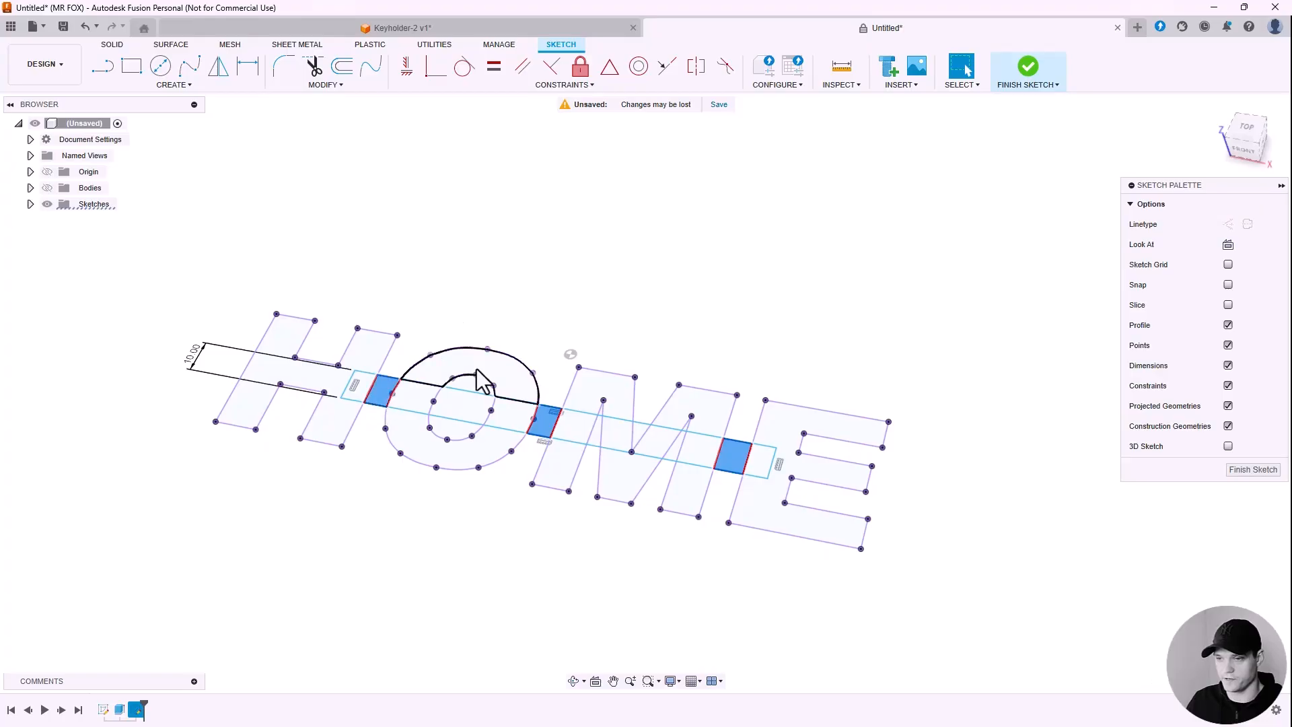
{"action": "left_click", "coordinate": [577, 297]}
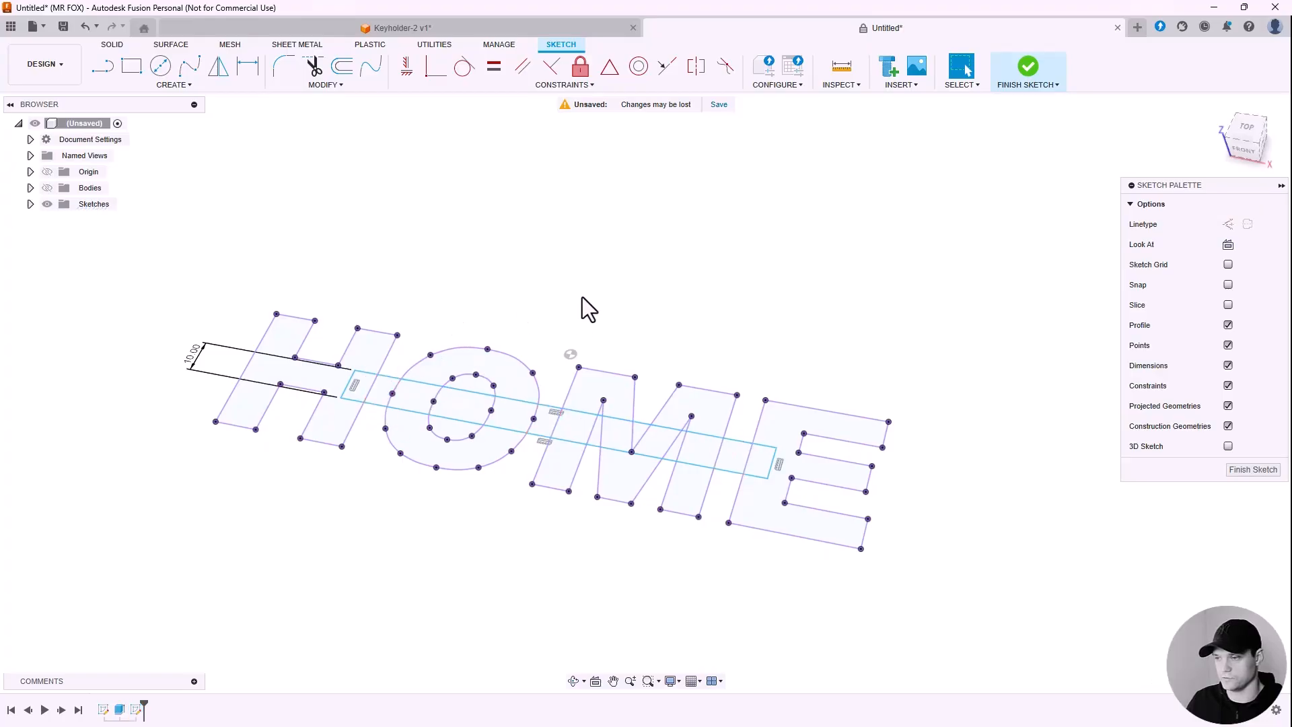
Step: Finish the sketch, show the bodies, and select the H–O, O–M and M–E connector profiles to extrude
{"action": "left_click", "coordinate": [1244, 470]}
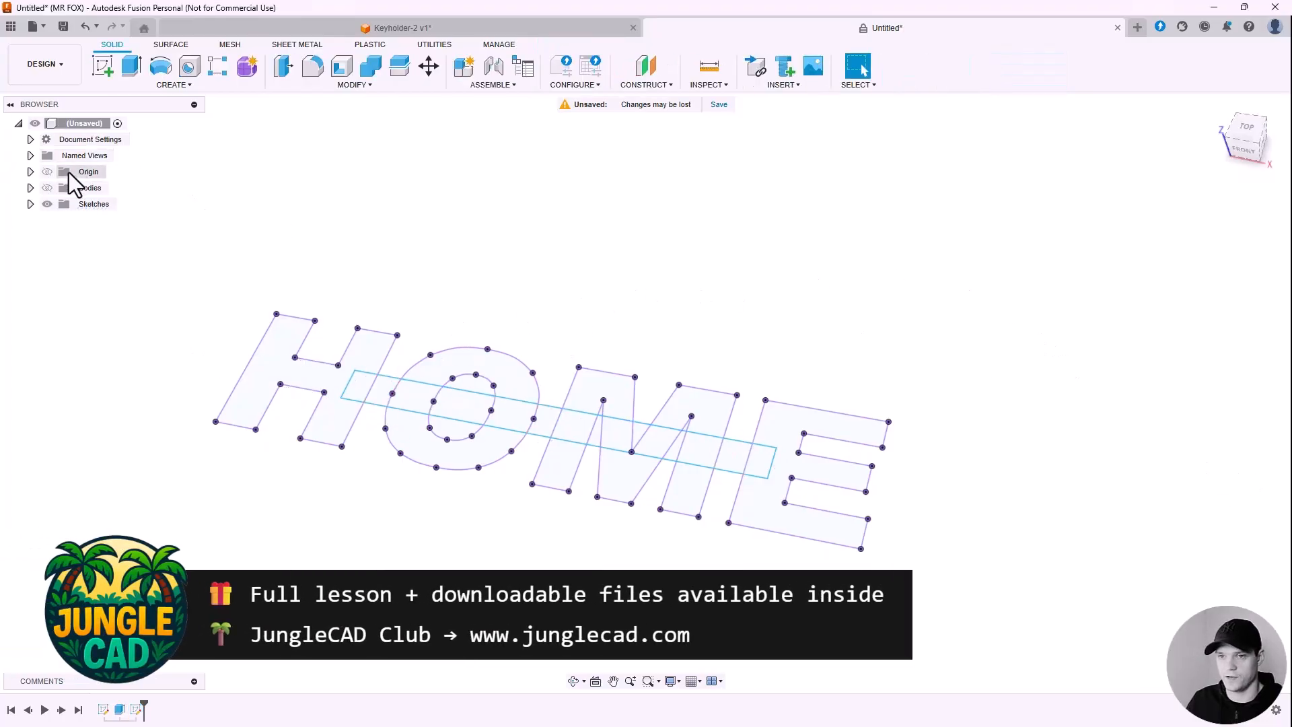
{"action": "left_click", "coordinate": [47, 188]}
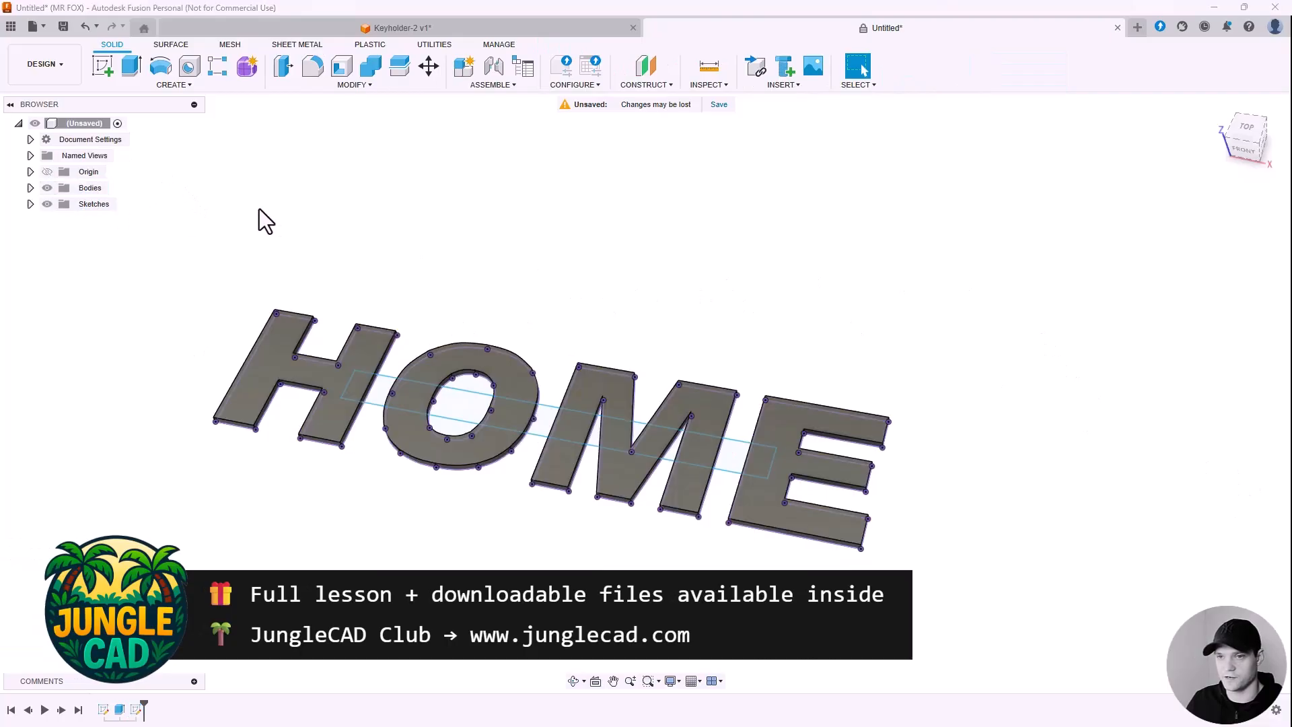
{"action": "left_click", "coordinate": [130, 67]}
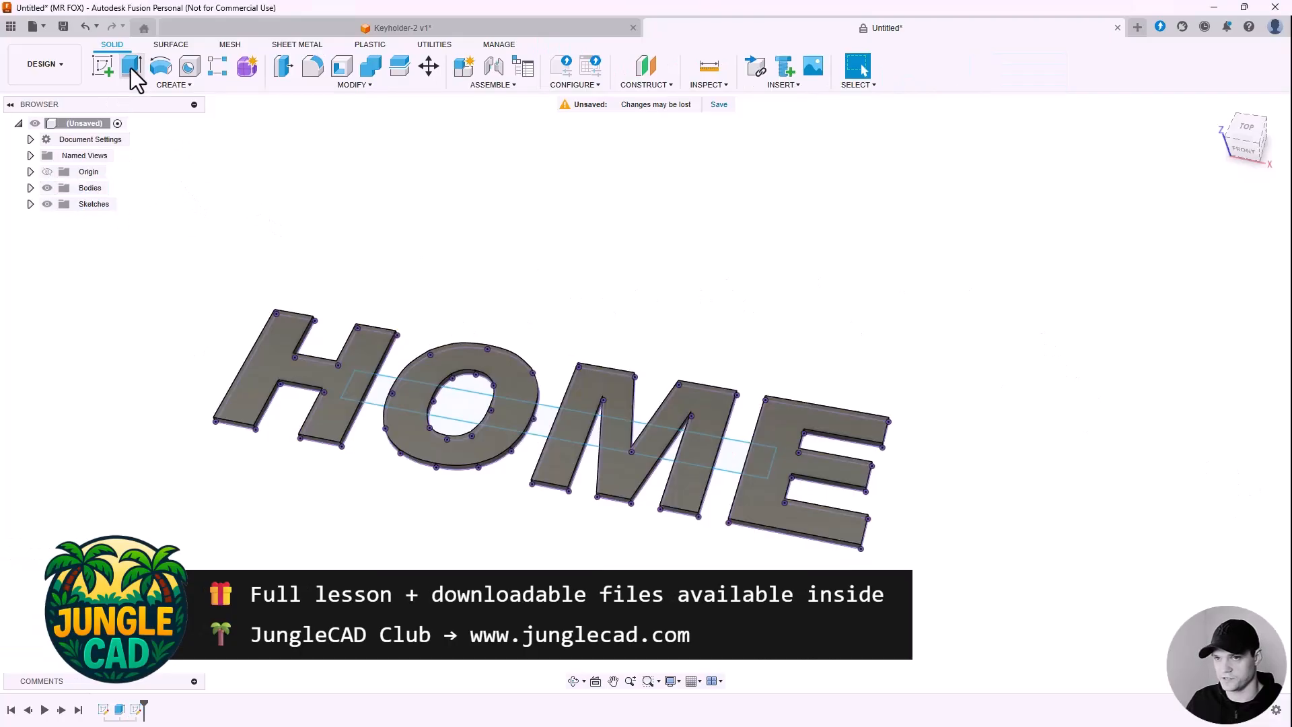
{"action": "scroll", "coordinate": [367, 372], "scroll_direction": "up", "scroll_amount": 4}
{"action": "left_click", "coordinate": [376, 396]}
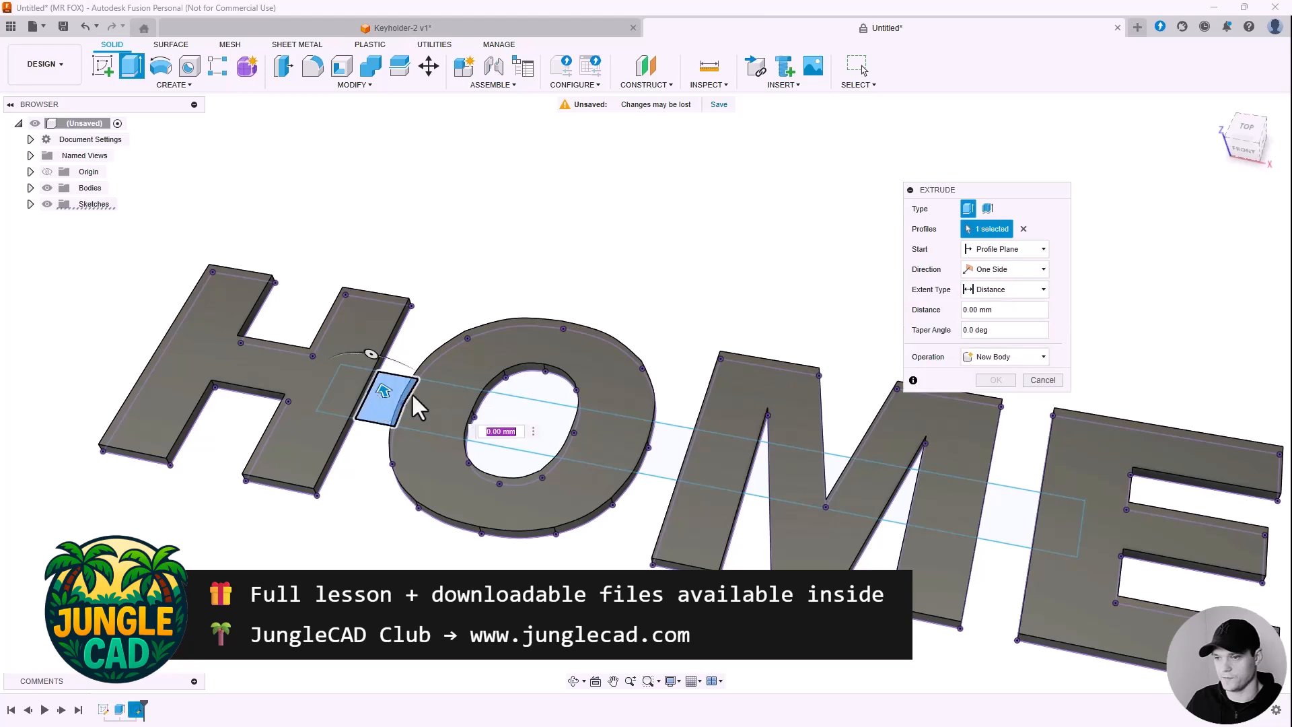
{"action": "left_click", "coordinate": [660, 451]}
{"action": "scroll", "coordinate": [588, 370], "scroll_direction": "down", "scroll_amount": 3}
{"action": "scroll", "coordinate": [771, 448], "scroll_direction": "up", "scroll_amount": 3}
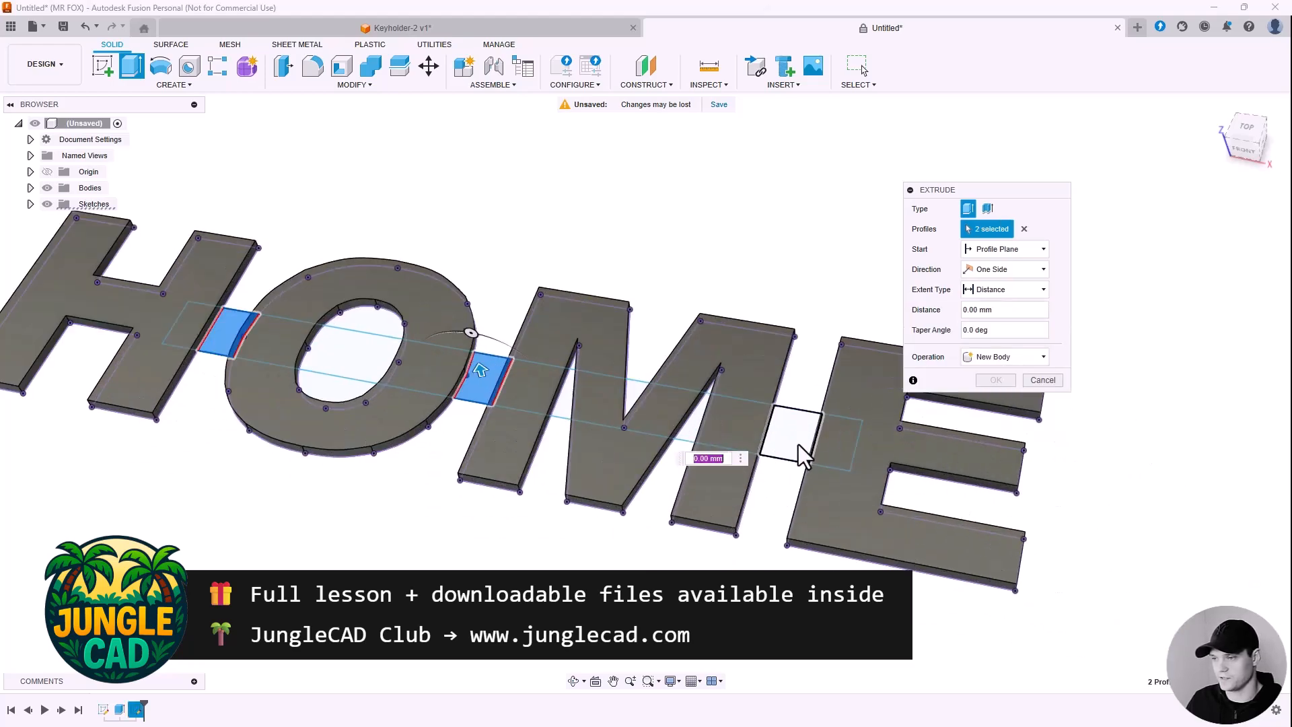
{"action": "left_click", "coordinate": [798, 443]}
{"action": "middle_click_drag", "start_coordinate": [659, 331], "coordinate": [638, 305], "text": "shift"}
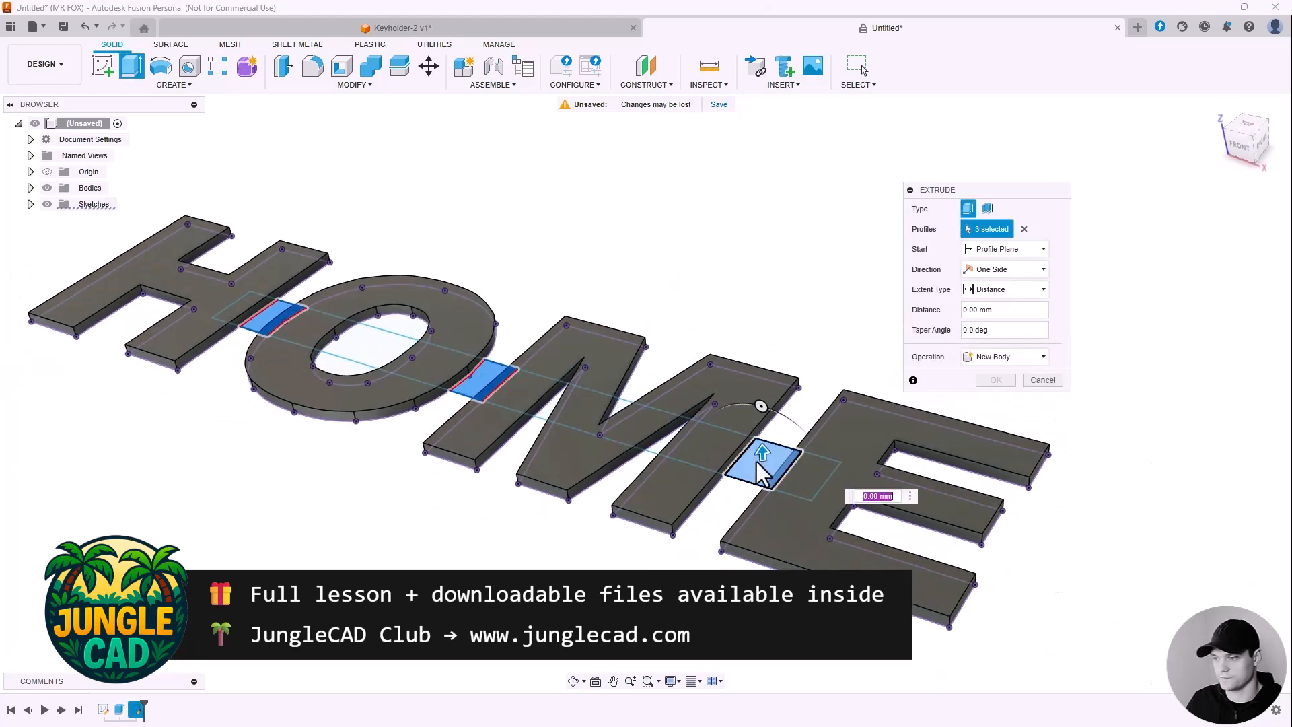
Step: Extrude the three connectors 2 mm using the Join operation
{"action": "left_click_drag", "start_coordinate": [763, 456], "coordinate": [761, 445]}
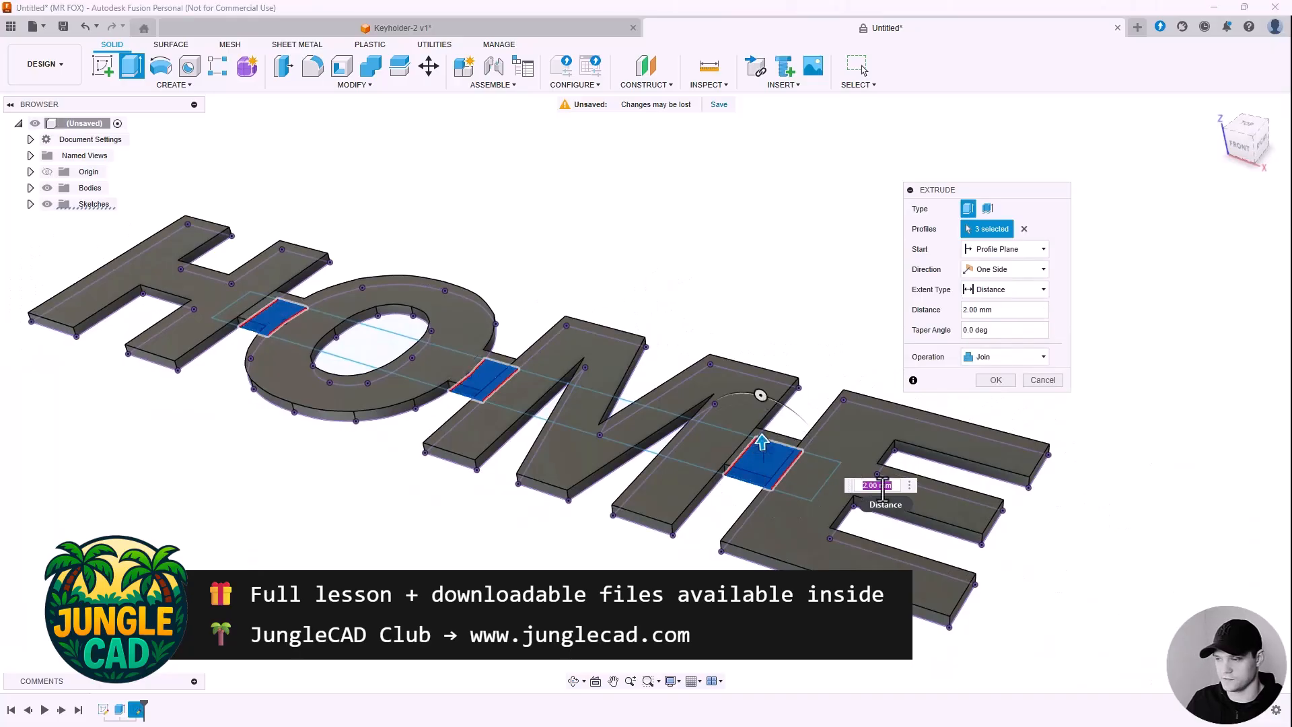
{"action": "type", "text": "2"}
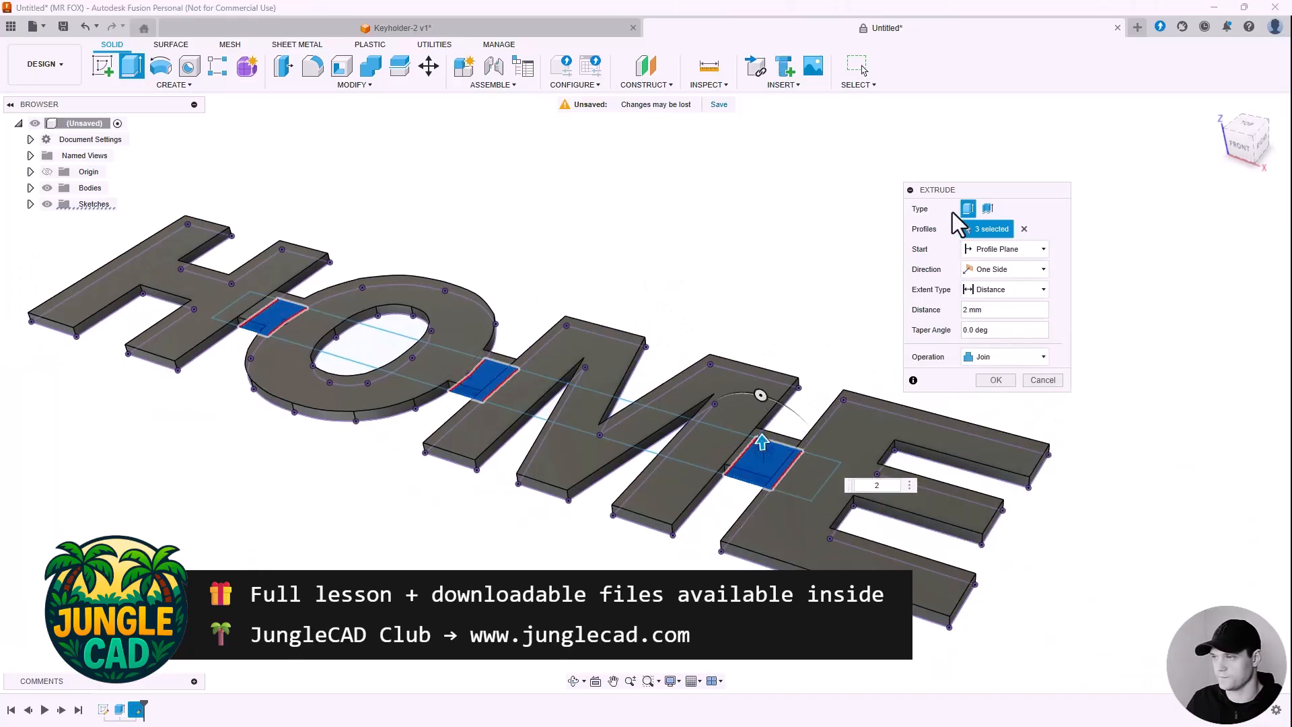
{"action": "left_click_drag", "start_coordinate": [979, 190], "coordinate": [873, 140]}
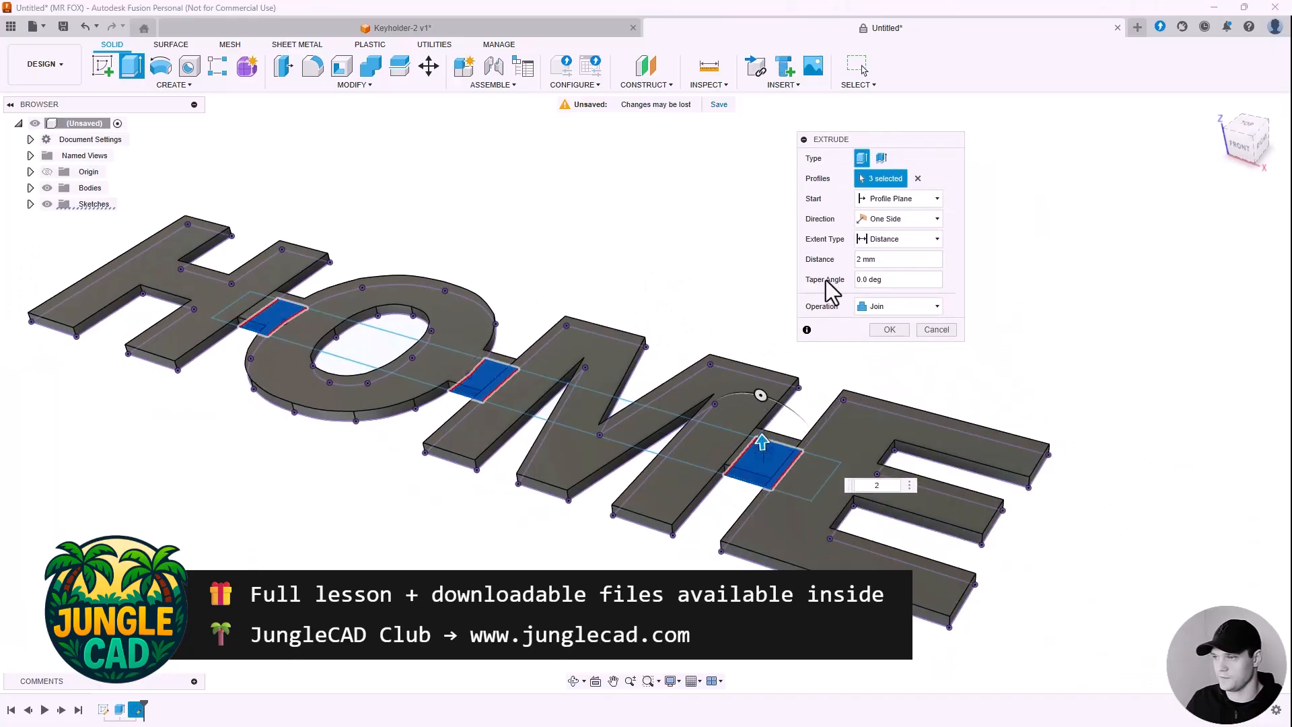
{"action": "left_click", "coordinate": [872, 308]}
{"action": "left_click", "coordinate": [897, 325]}
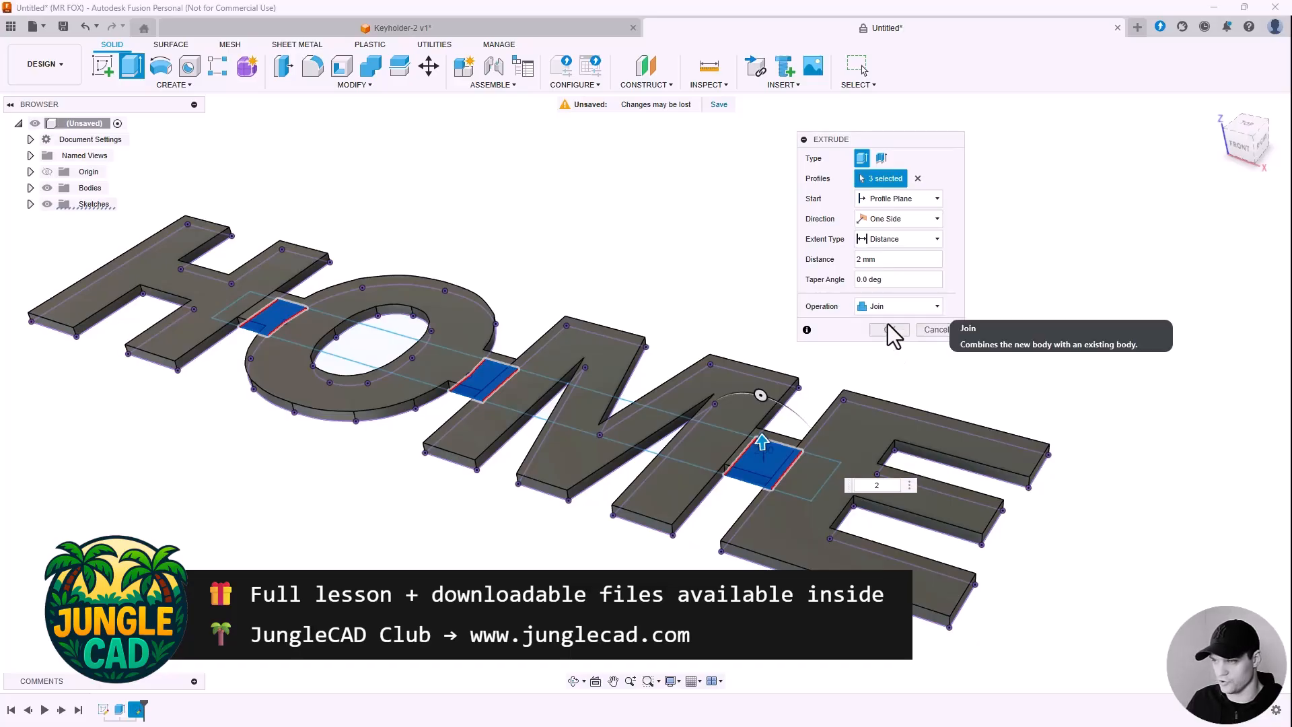
{"action": "left_click", "coordinate": [886, 330]}
Step: Expand Bodies and toggle Body1's visibility to confirm HOME is one body
{"action": "scroll", "coordinate": [901, 331], "scroll_direction": "down", "scroll_amount": 3}
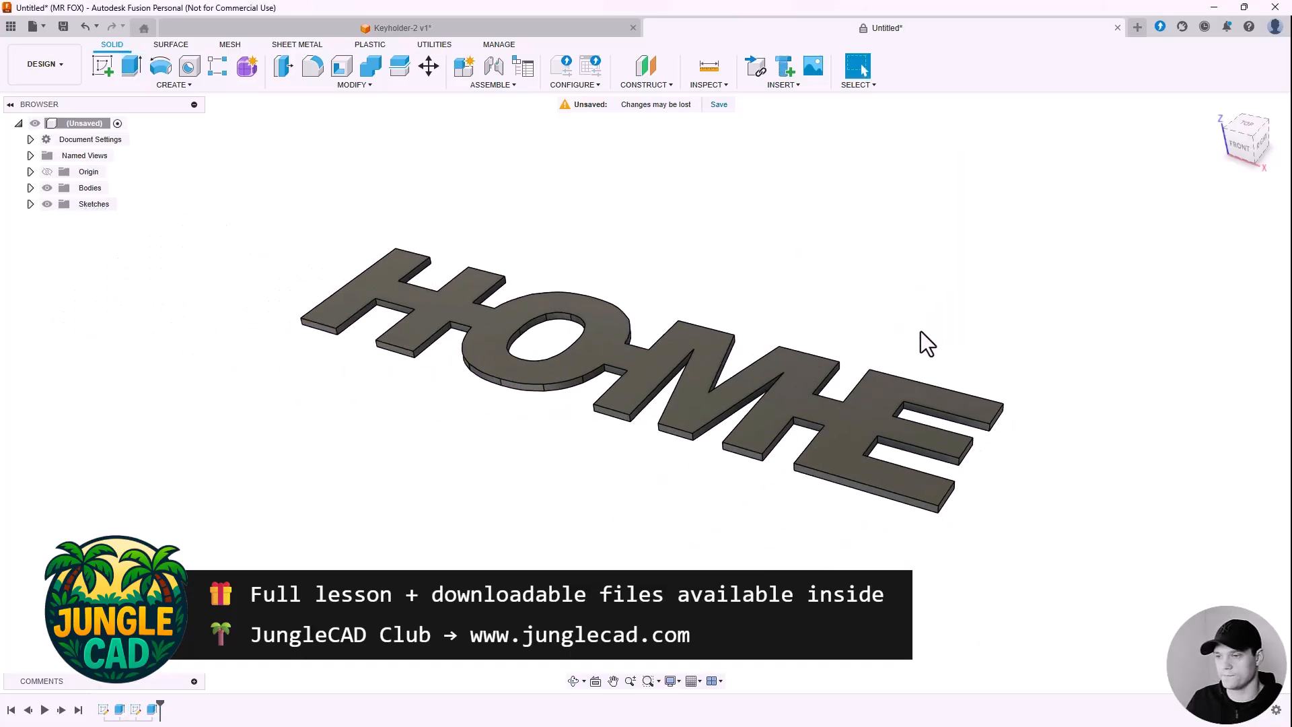
{"action": "scroll", "coordinate": [732, 244], "scroll_direction": "up", "scroll_amount": 2}
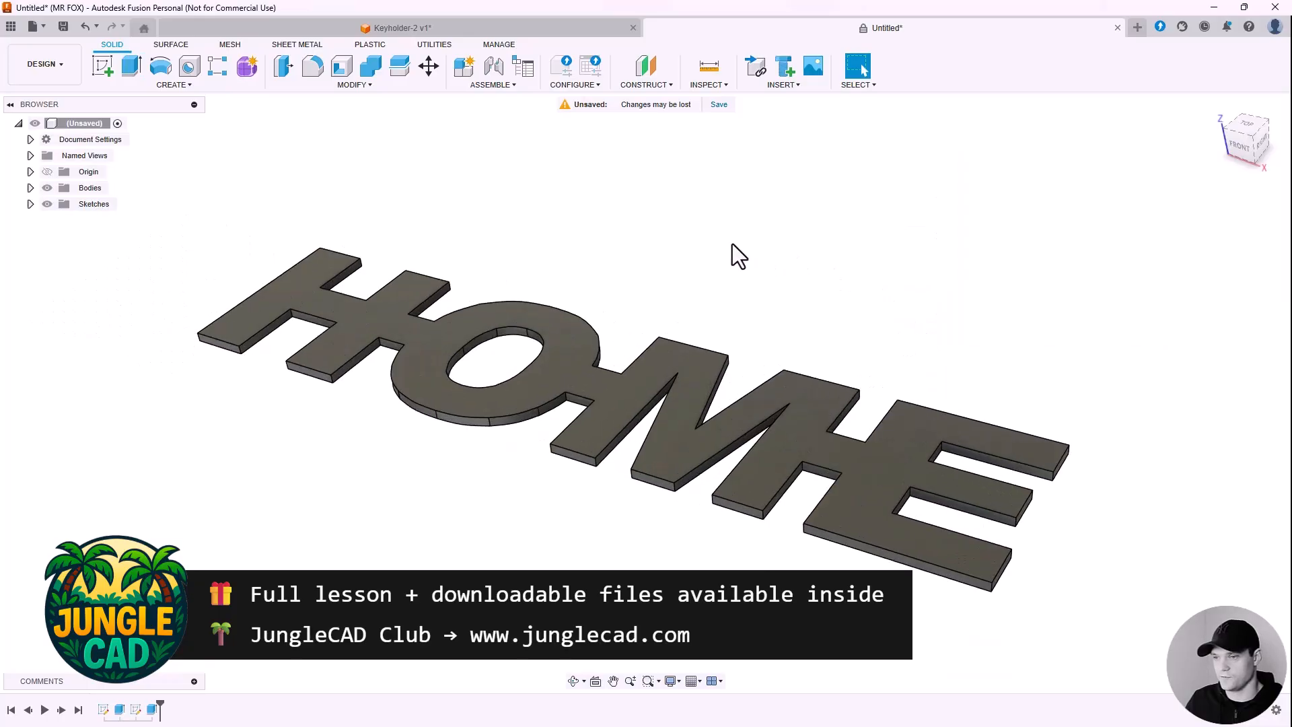
{"action": "left_click", "coordinate": [29, 188]}
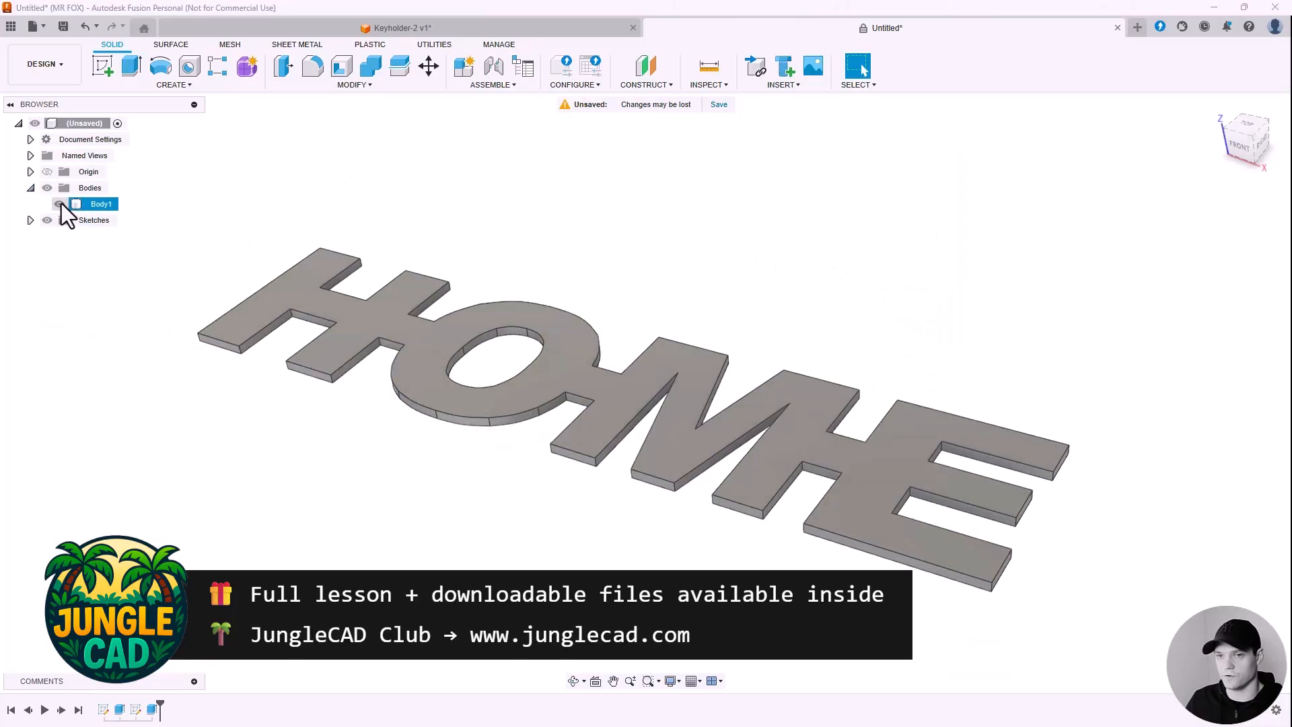
{"action": "left_click", "coordinate": [60, 203]}
{"action": "left_click", "coordinate": [60, 204]}
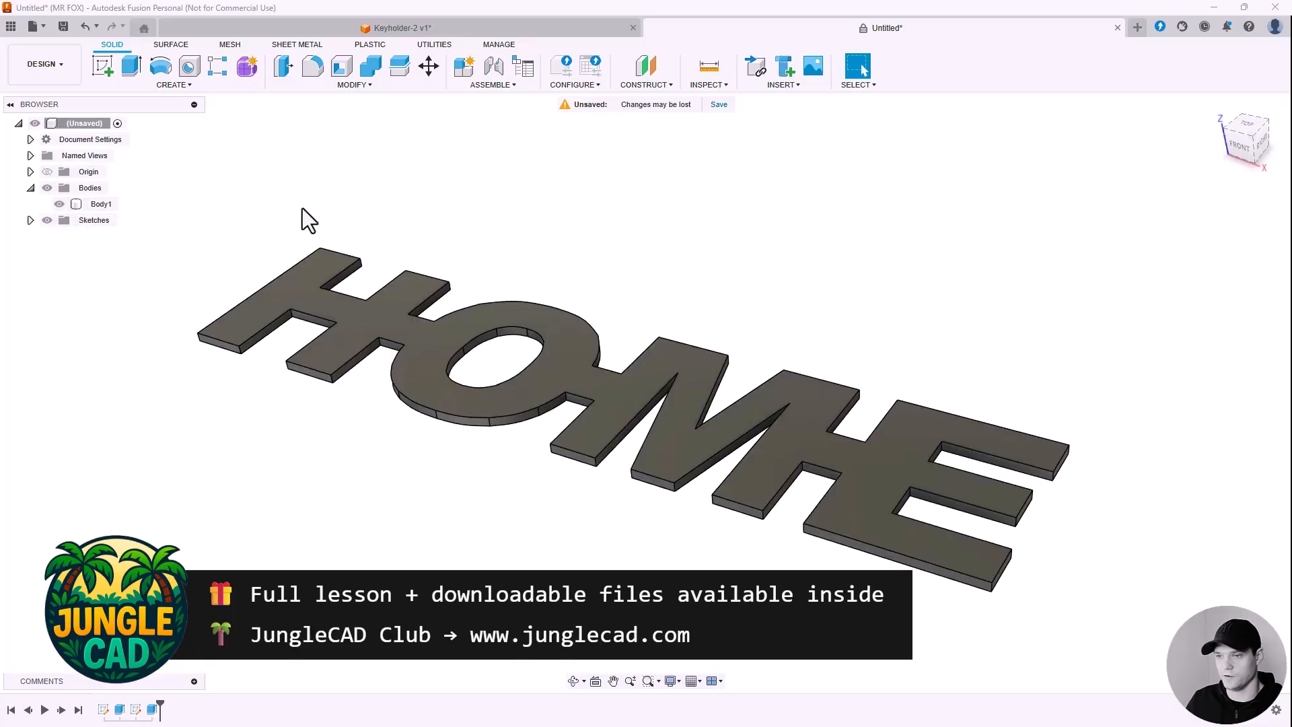
Step: Orbit to look down on HOME and start a new sketch
{"action": "middle_click_drag", "start_coordinate": [586, 240], "coordinate": [623, 254], "text": "shift"}
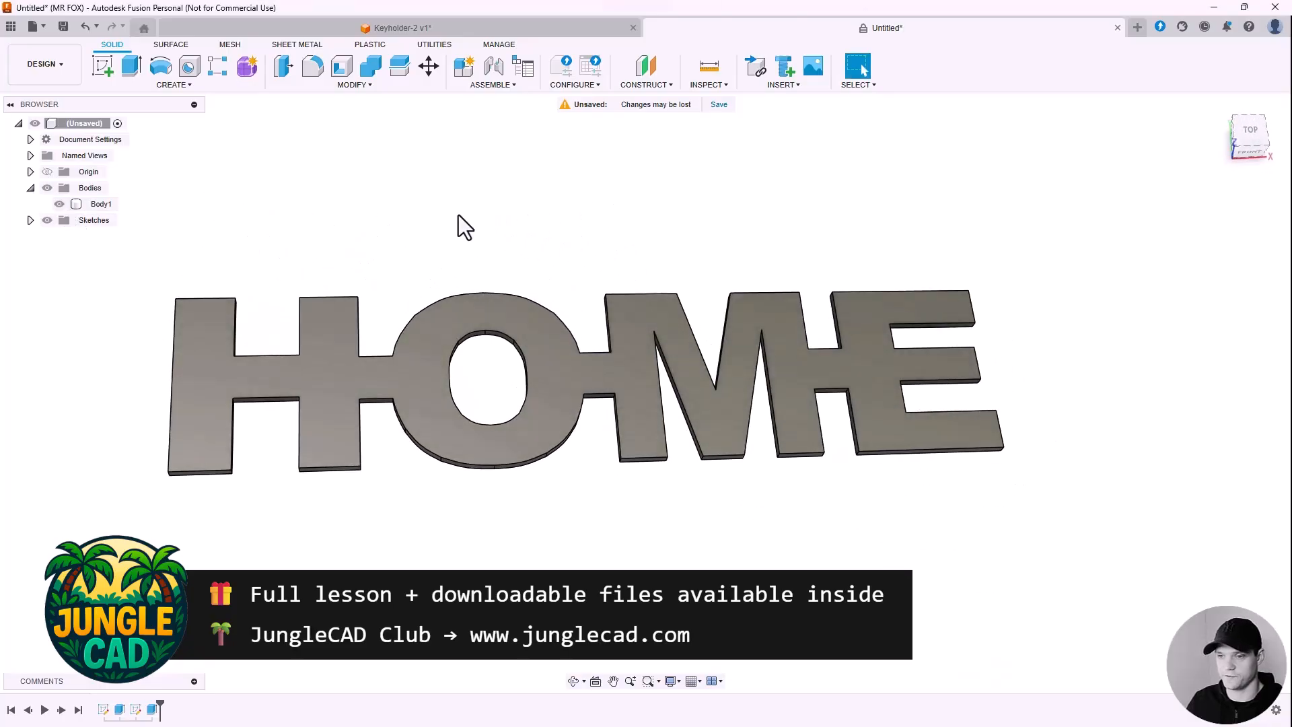
{"action": "left_click", "coordinate": [103, 66]}
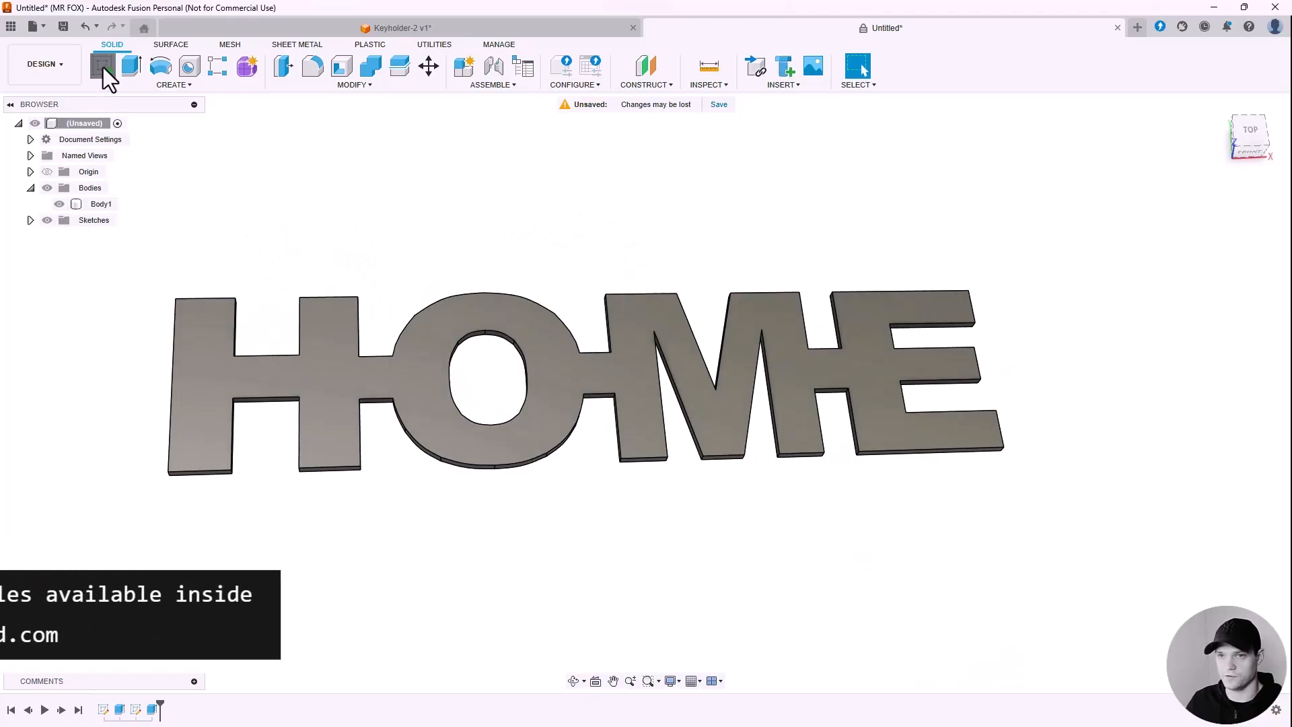
{"action": "scroll", "coordinate": [210, 404], "scroll_direction": "up", "scroll_amount": 2}
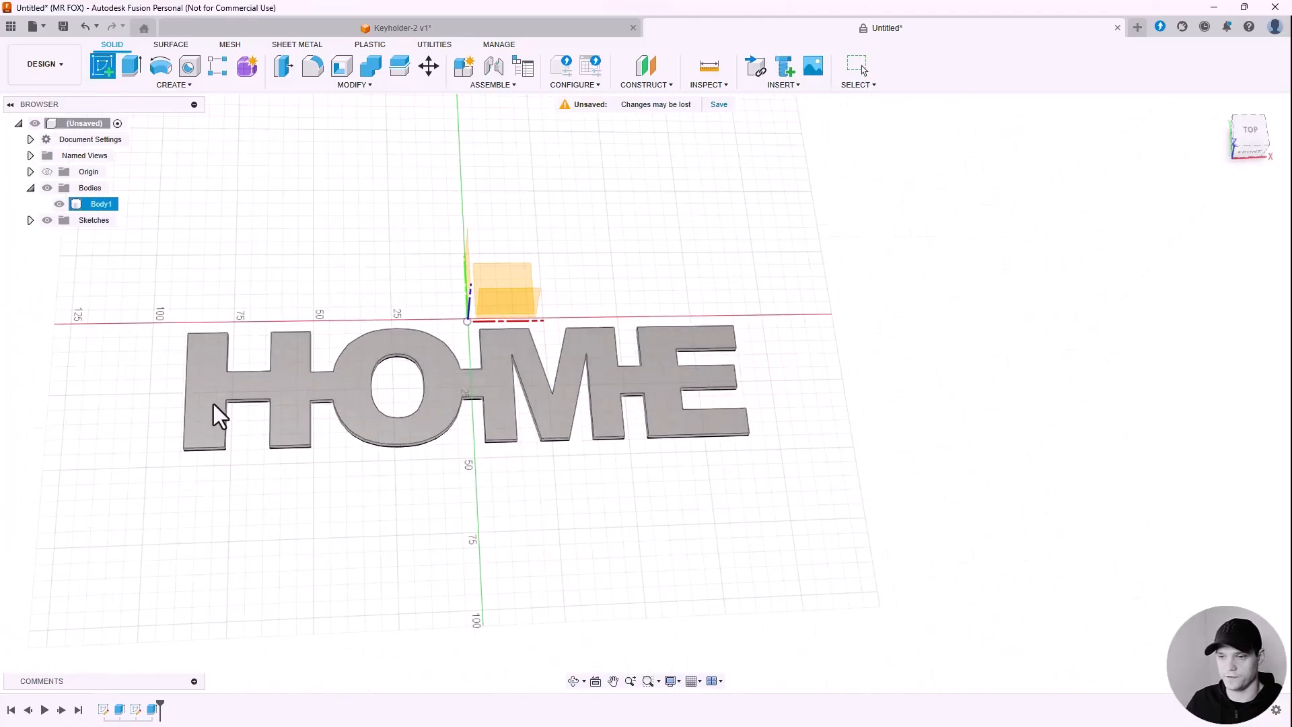
Step: Sketch a 2-point rectangle on the H's left leg on HOME's top face
{"action": "left_click", "coordinate": [205, 422]}
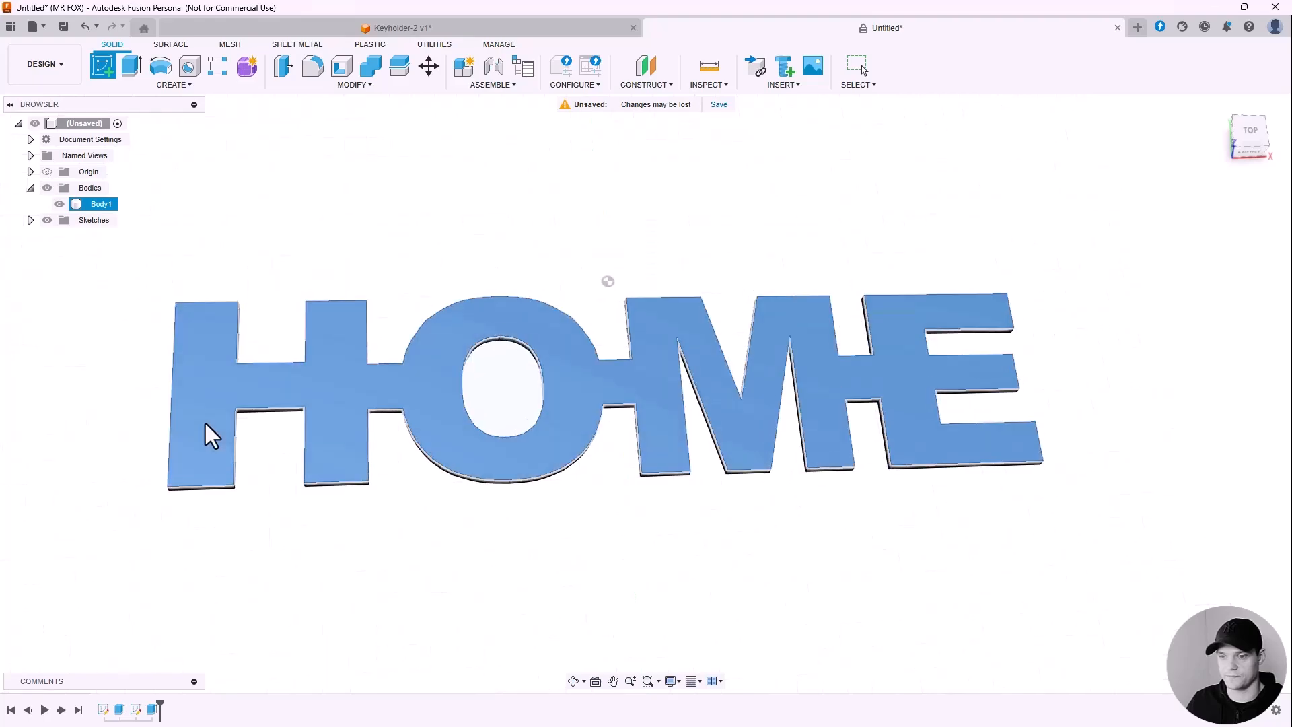
{"action": "scroll", "coordinate": [322, 482], "scroll_direction": "up", "scroll_amount": 2}
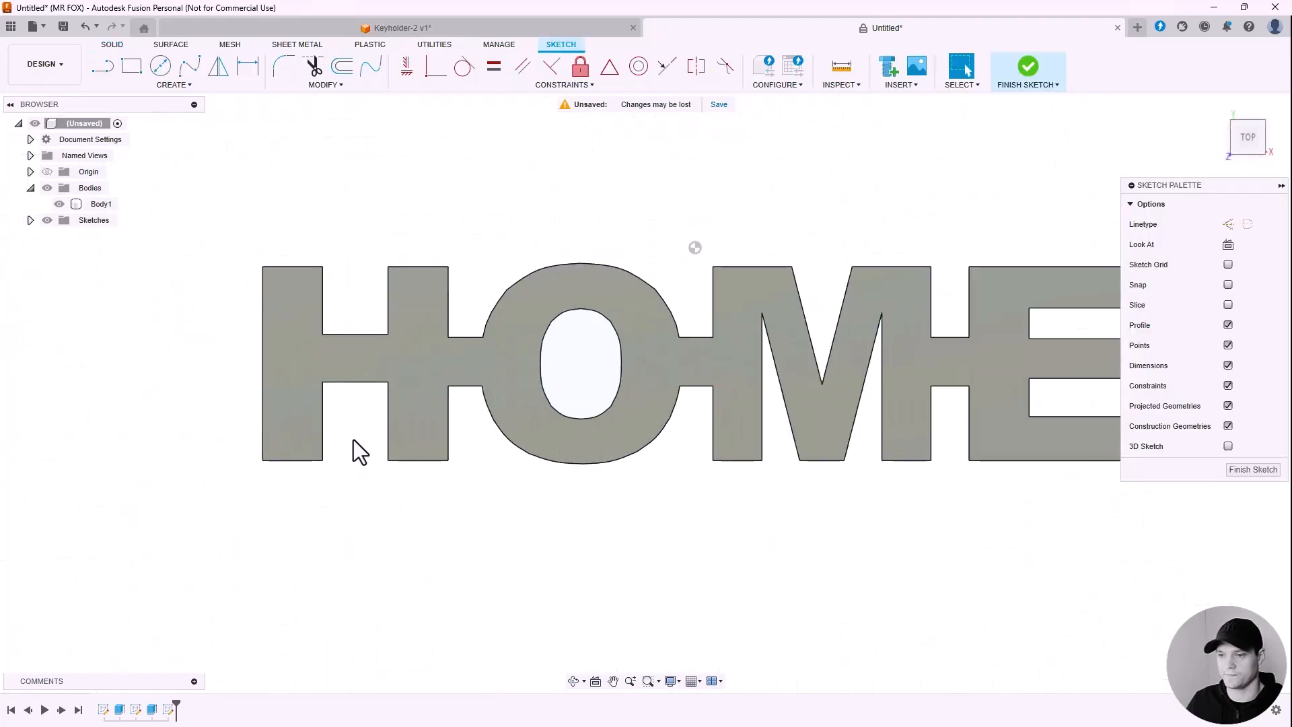
{"action": "left_click", "coordinate": [140, 87]}
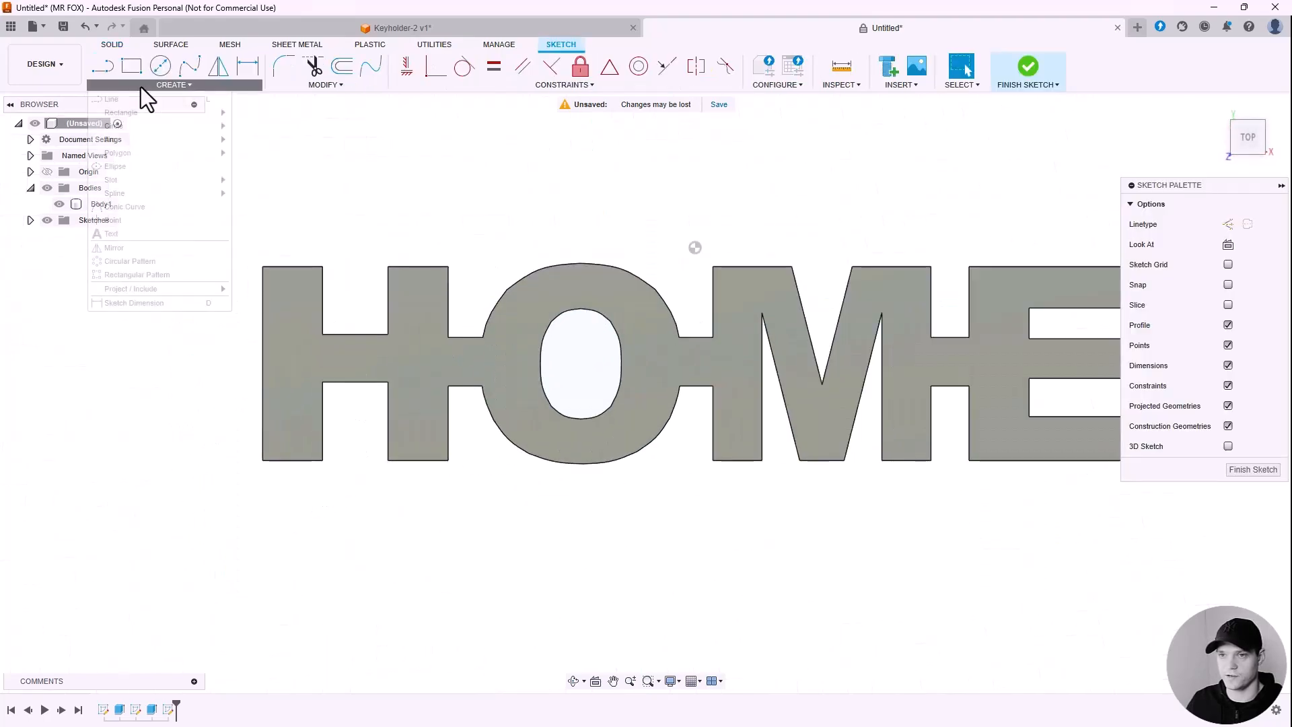
{"action": "mouse_move", "coordinate": [139, 114]}
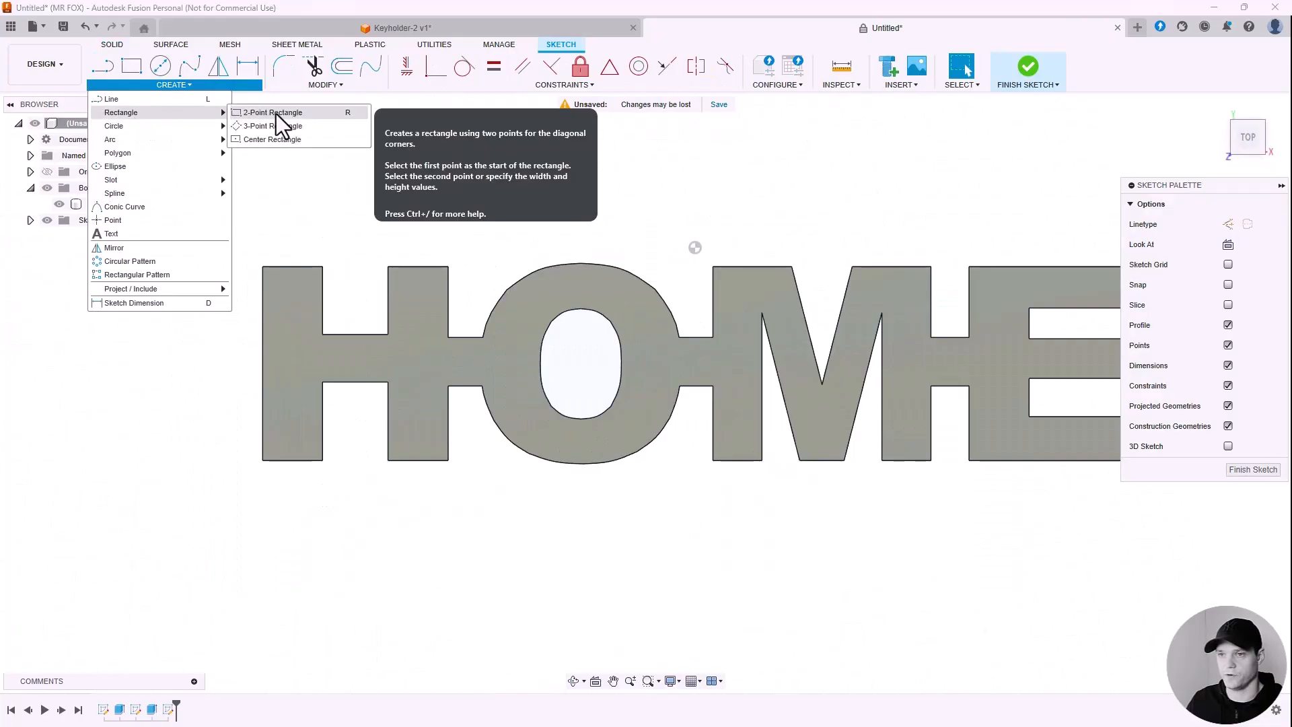
{"action": "left_click", "coordinate": [276, 114]}
{"action": "scroll", "coordinate": [289, 456], "scroll_direction": "up", "scroll_amount": 3}
{"action": "scroll", "coordinate": [276, 391], "scroll_direction": "up", "scroll_amount": 2}
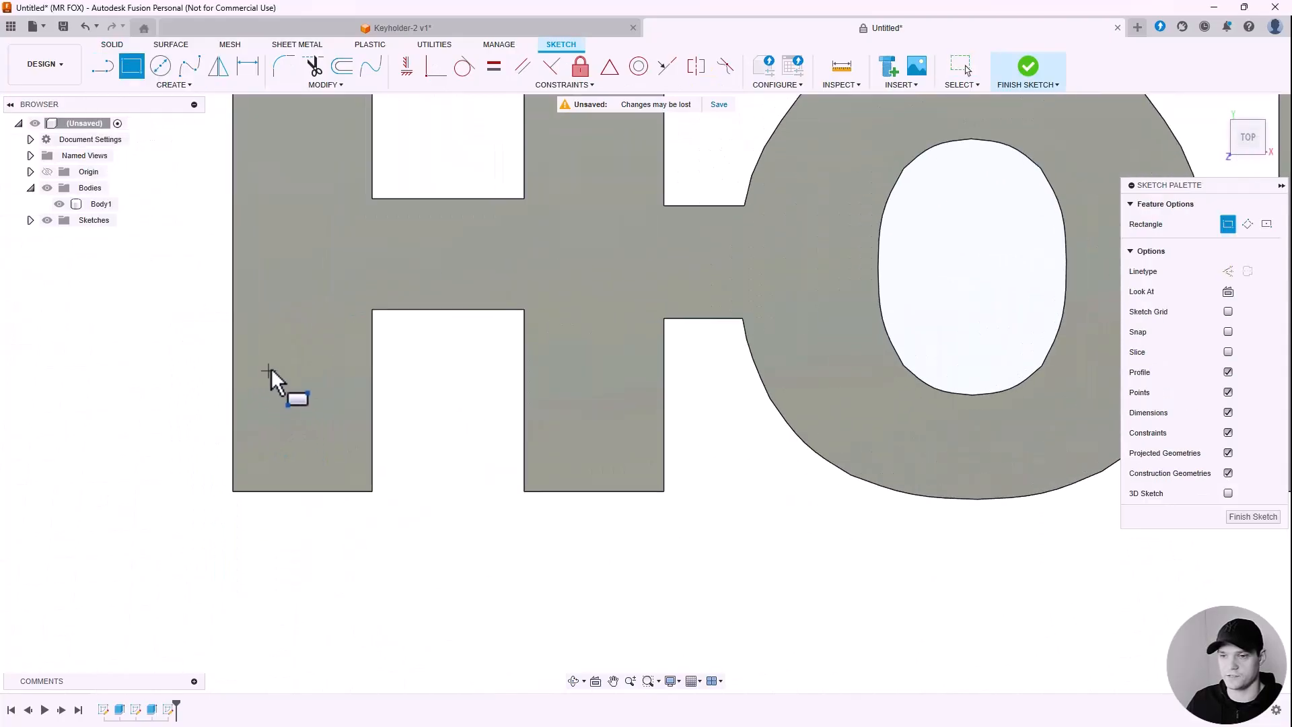
{"action": "left_click", "coordinate": [265, 365]}
{"action": "left_click", "coordinate": [335, 466]}
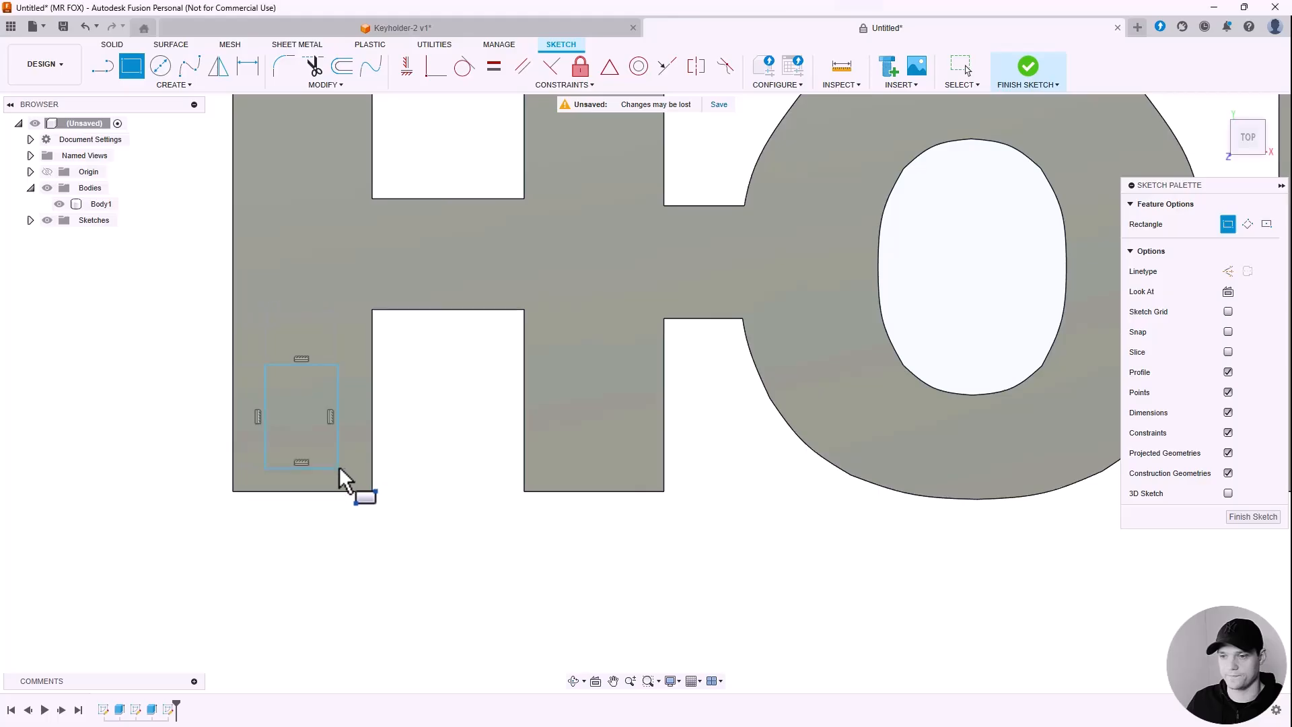
{"action": "scroll", "coordinate": [324, 409], "scroll_direction": "down", "scroll_amount": 2}
{"action": "scroll", "coordinate": [309, 390], "scroll_direction": "down", "scroll_amount": 1}
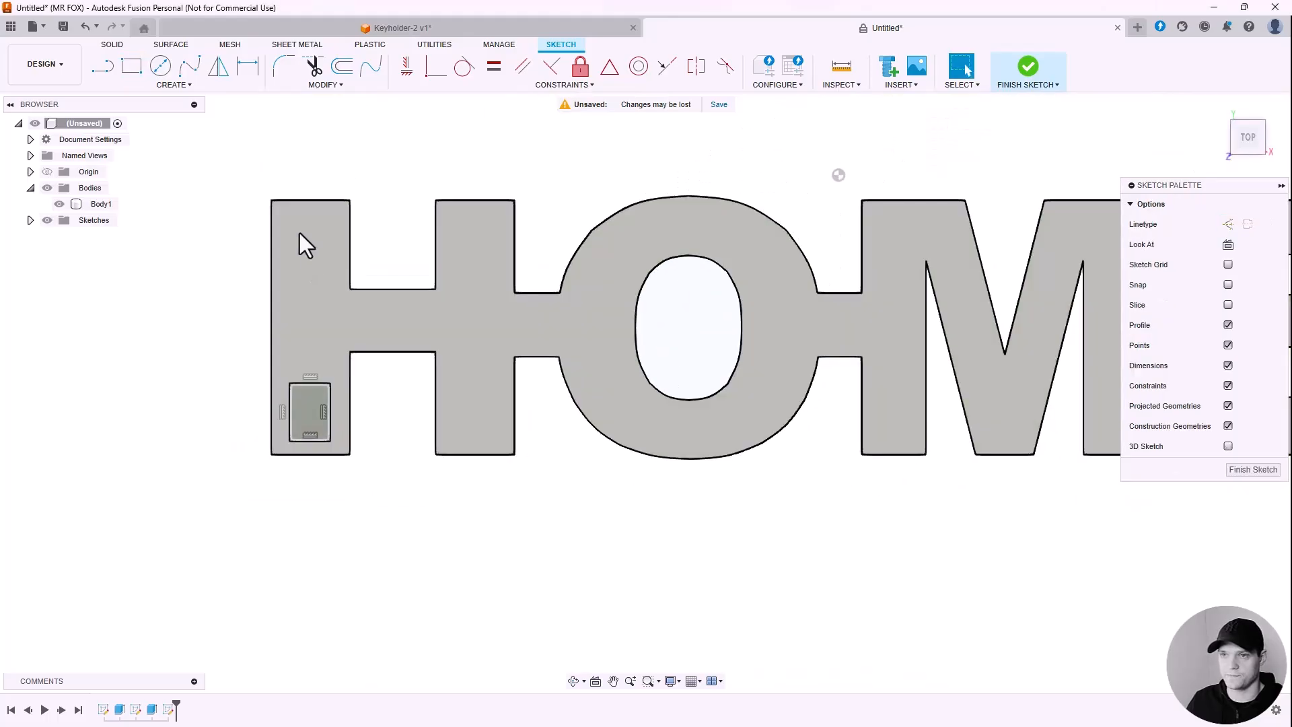
{"action": "scroll", "coordinate": [275, 175], "scroll_direction": "up", "scroll_amount": 2}
Step: Dimension the rectangle 9 mm tall and 6 mm wide, then shift it slightly up the leg
{"action": "left_click", "coordinate": [248, 67]}
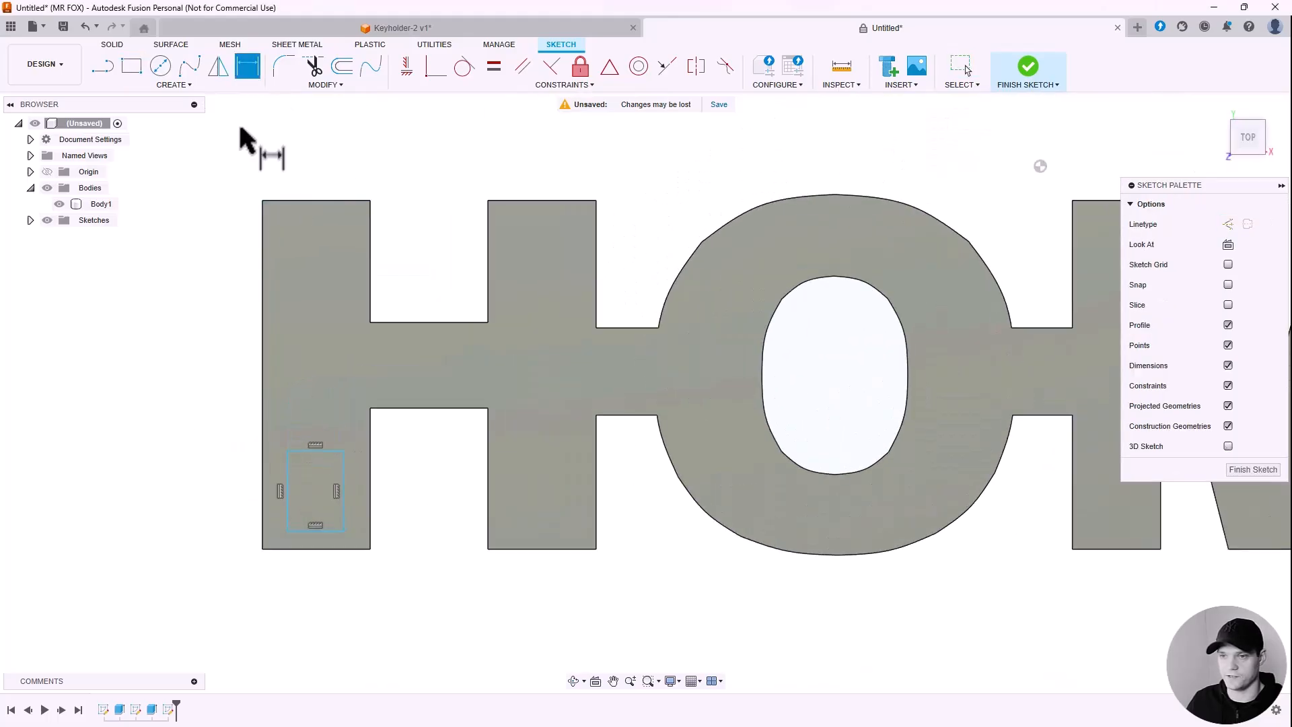
{"action": "left_click", "coordinate": [288, 511]}
{"action": "left_click", "coordinate": [215, 499]}
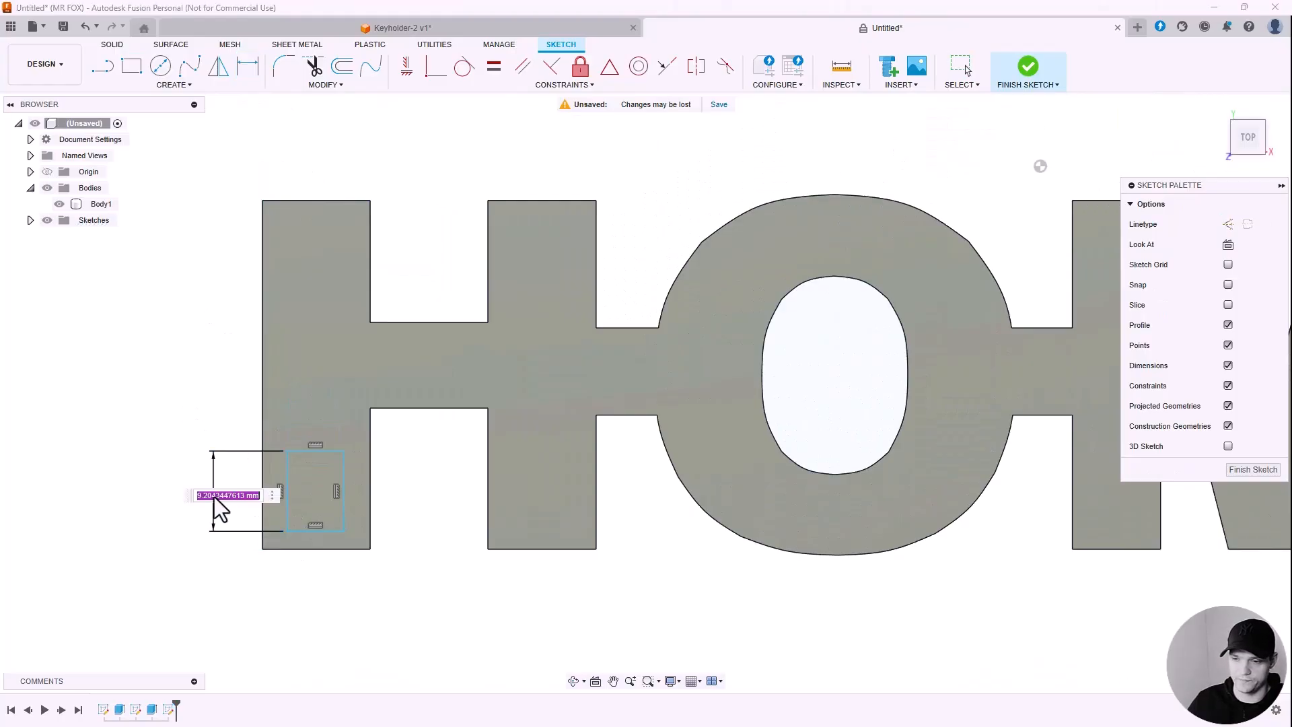
{"action": "type", "text": "9"}
{"action": "key", "text": "Return"}
{"action": "left_click", "coordinate": [304, 529]}
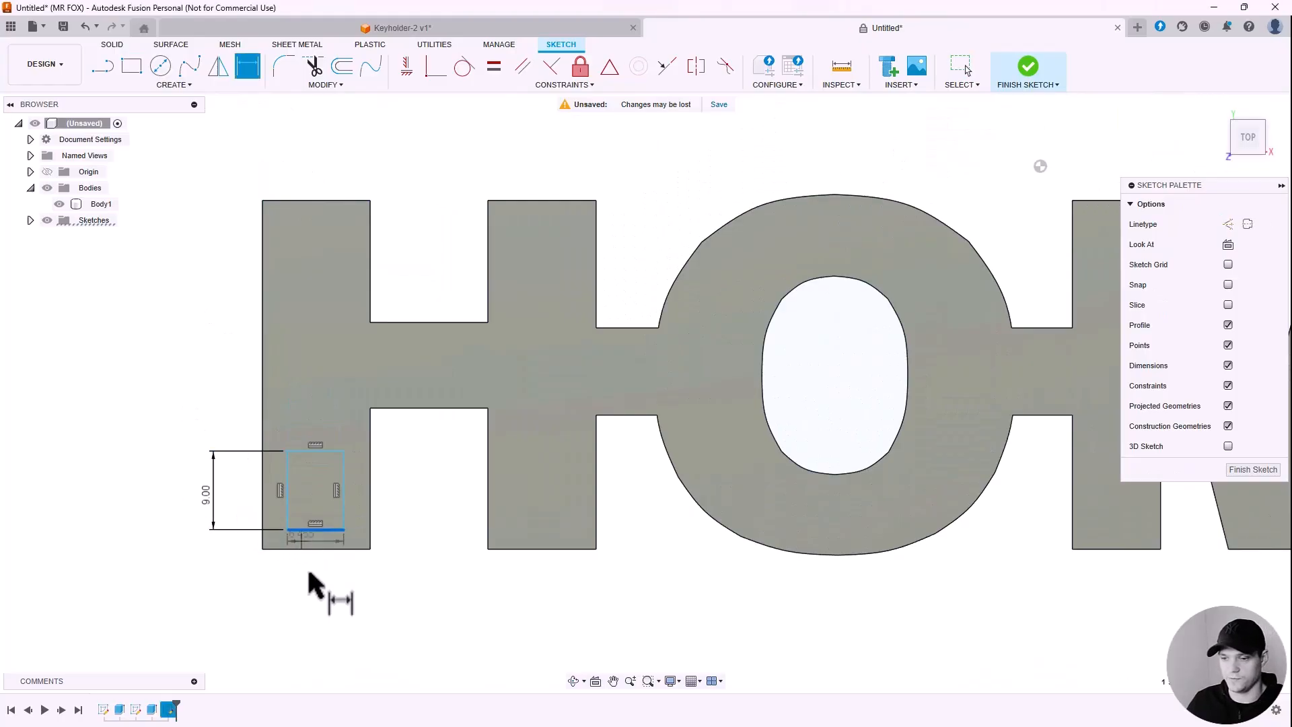
{"action": "left_click", "coordinate": [310, 604]}
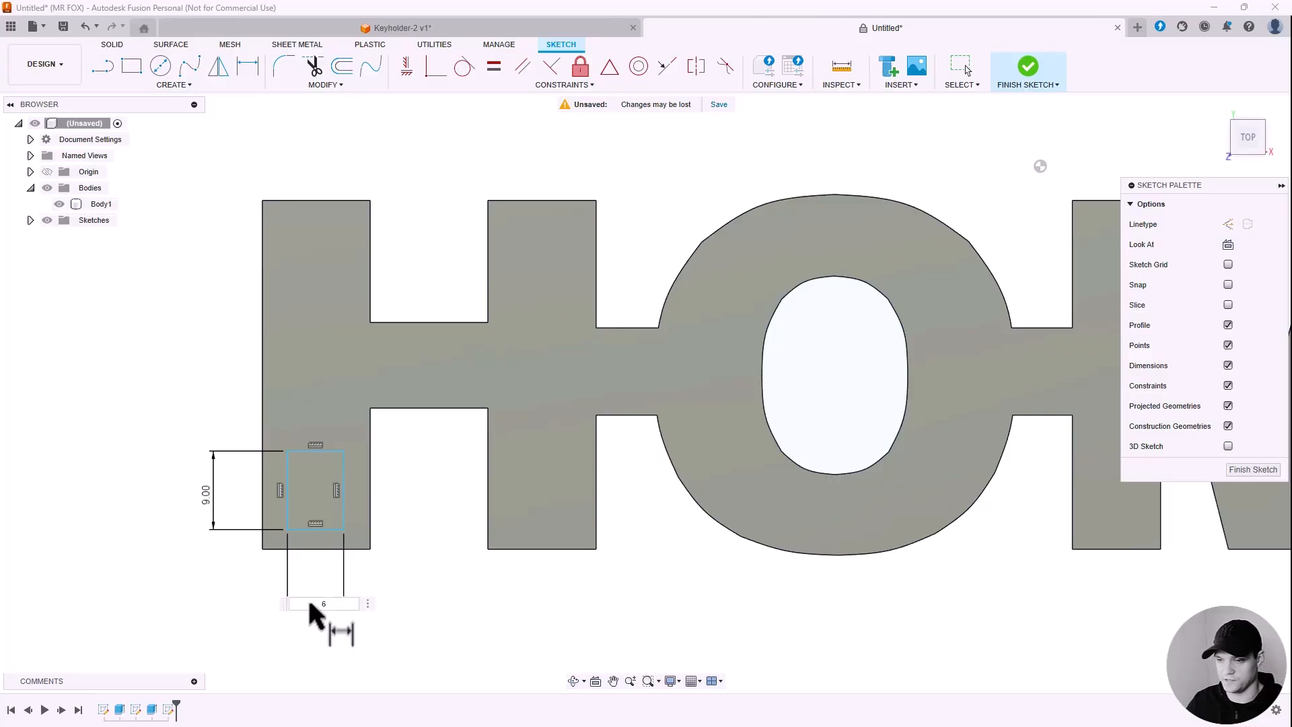
{"action": "type", "text": "6"}
{"action": "key", "text": "Return"}
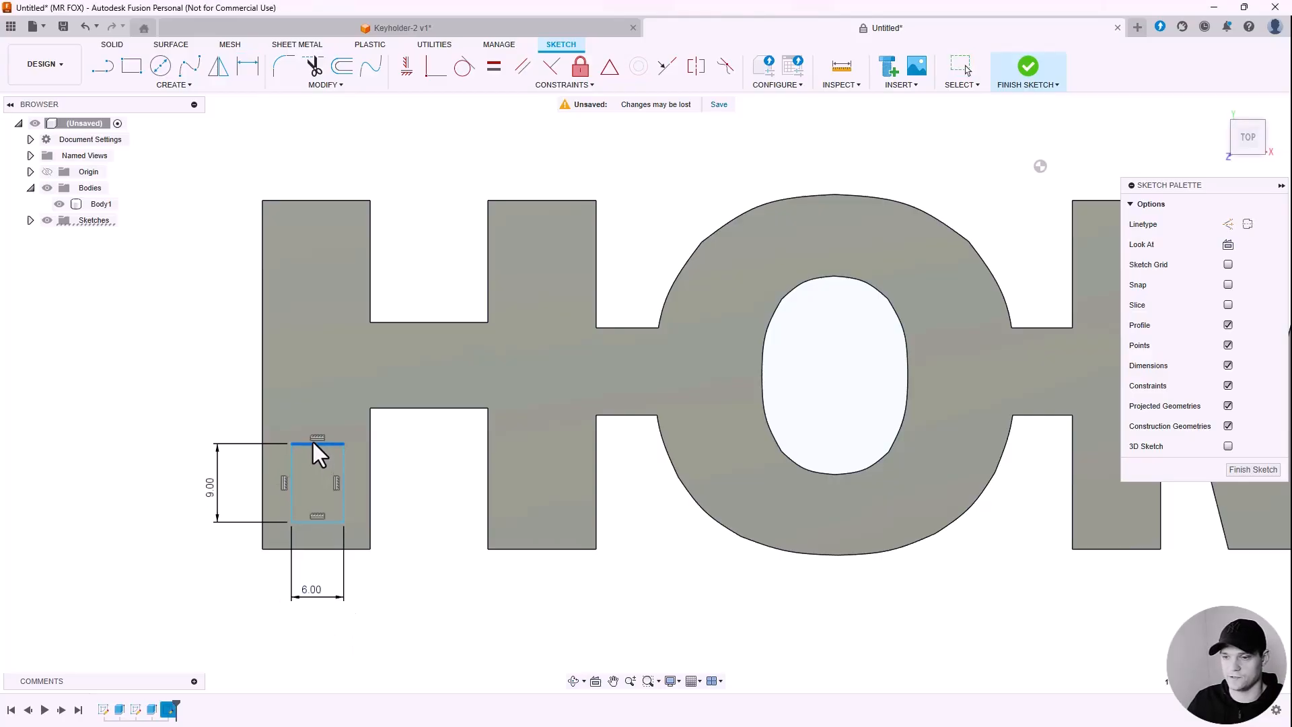
{"action": "scroll", "coordinate": [295, 487], "scroll_direction": "up", "scroll_amount": 2}
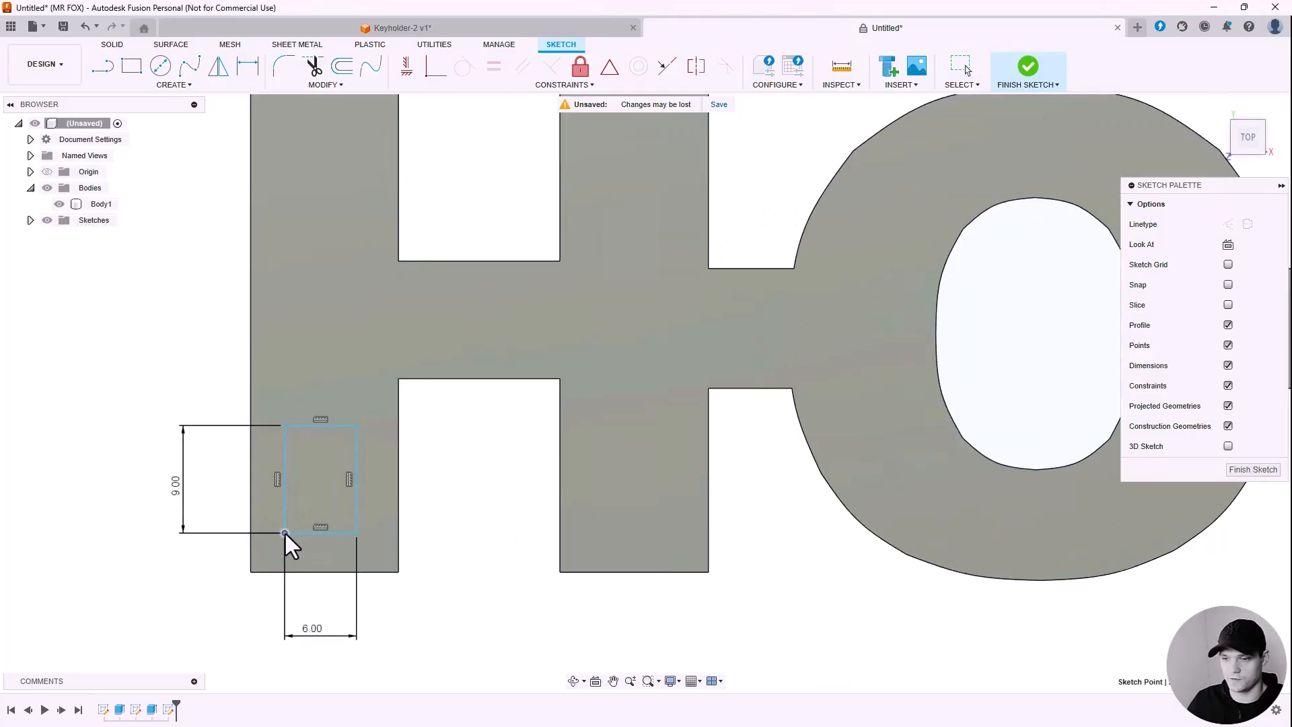
{"action": "left_click_drag", "start_coordinate": [286, 534], "coordinate": [287, 527]}
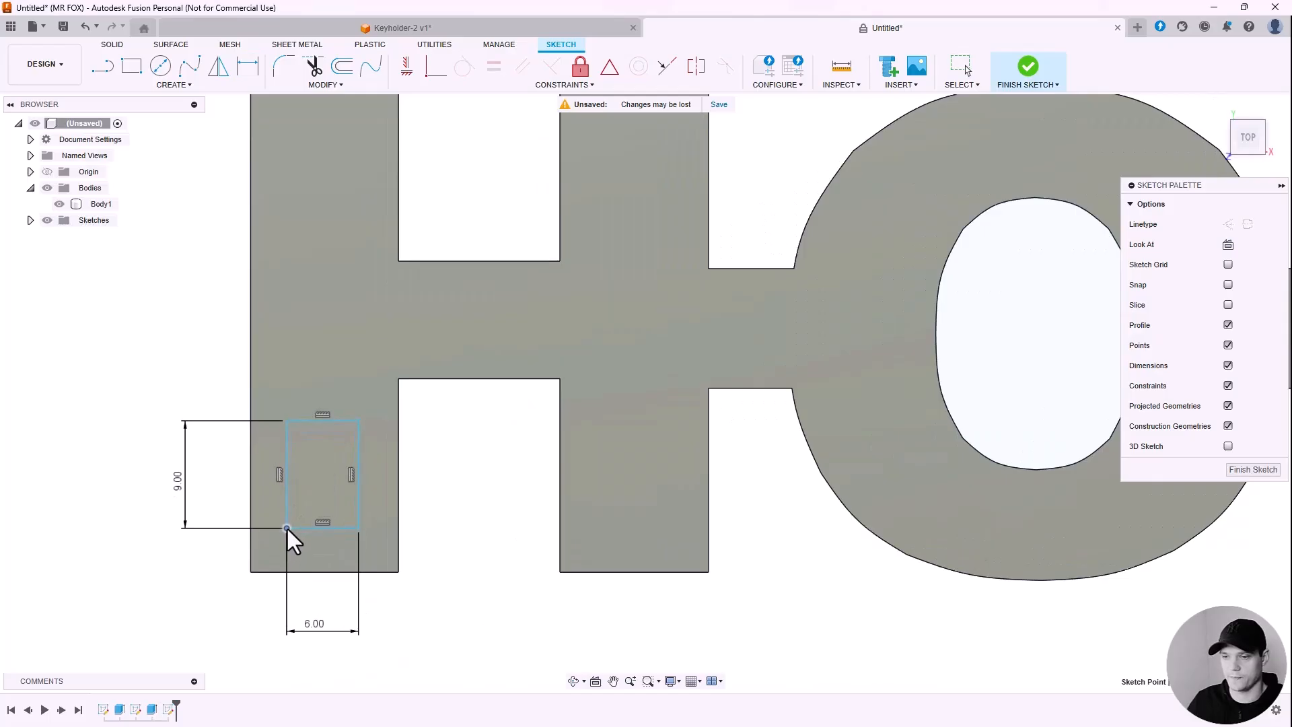
{"action": "scroll", "coordinate": [286, 527], "scroll_direction": "down", "scroll_amount": 5}
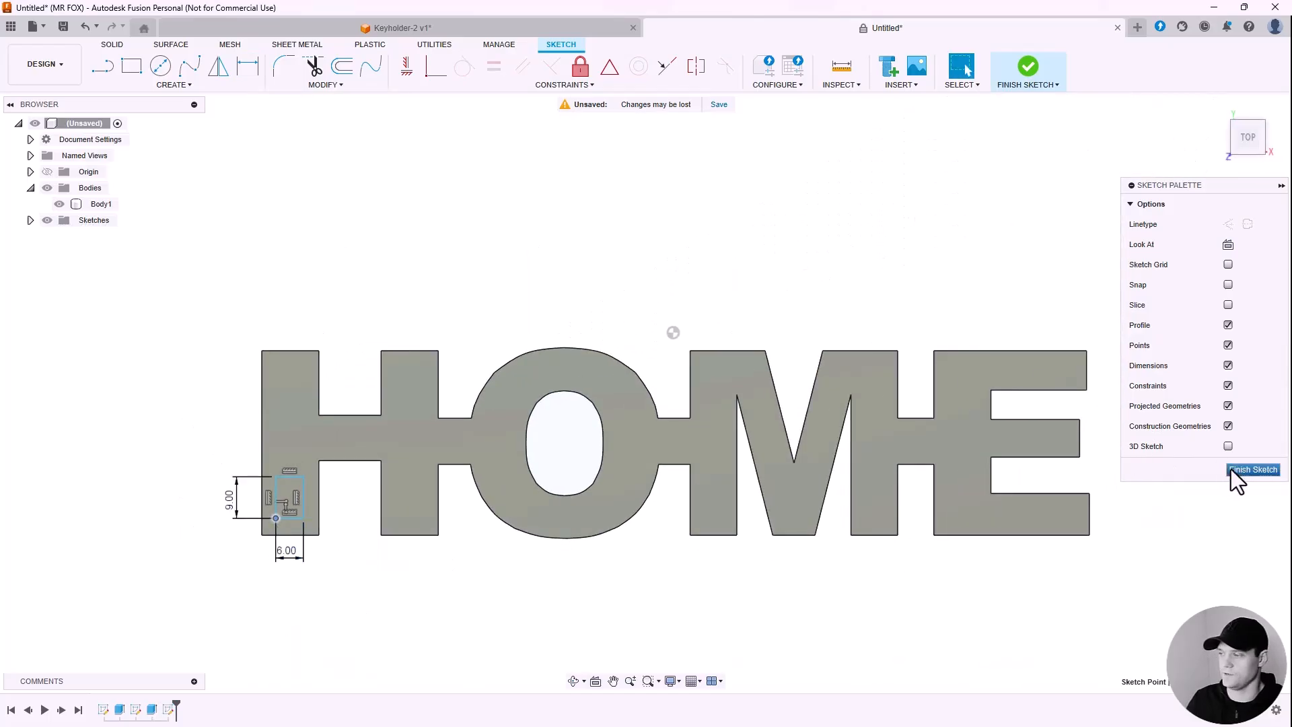
Step: Finish the rectangle sketch and tilt the view to a 3-D look at HOME
{"action": "left_click", "coordinate": [1232, 470]}
{"action": "mouse_move", "coordinate": [708, 260]}
{"action": "middle_mouse_down", "text": "shift"}
{"action": "mouse_move", "coordinate": [423, 246]}
{"action": "mouse_move", "coordinate": [463, 329]}
{"action": "middle_mouse_up", "text": "shift"}
{"action": "scroll", "coordinate": [438, 403], "scroll_direction": "up", "scroll_amount": 5}
{"action": "scroll", "coordinate": [433, 443], "scroll_direction": "down", "scroll_amount": 2}
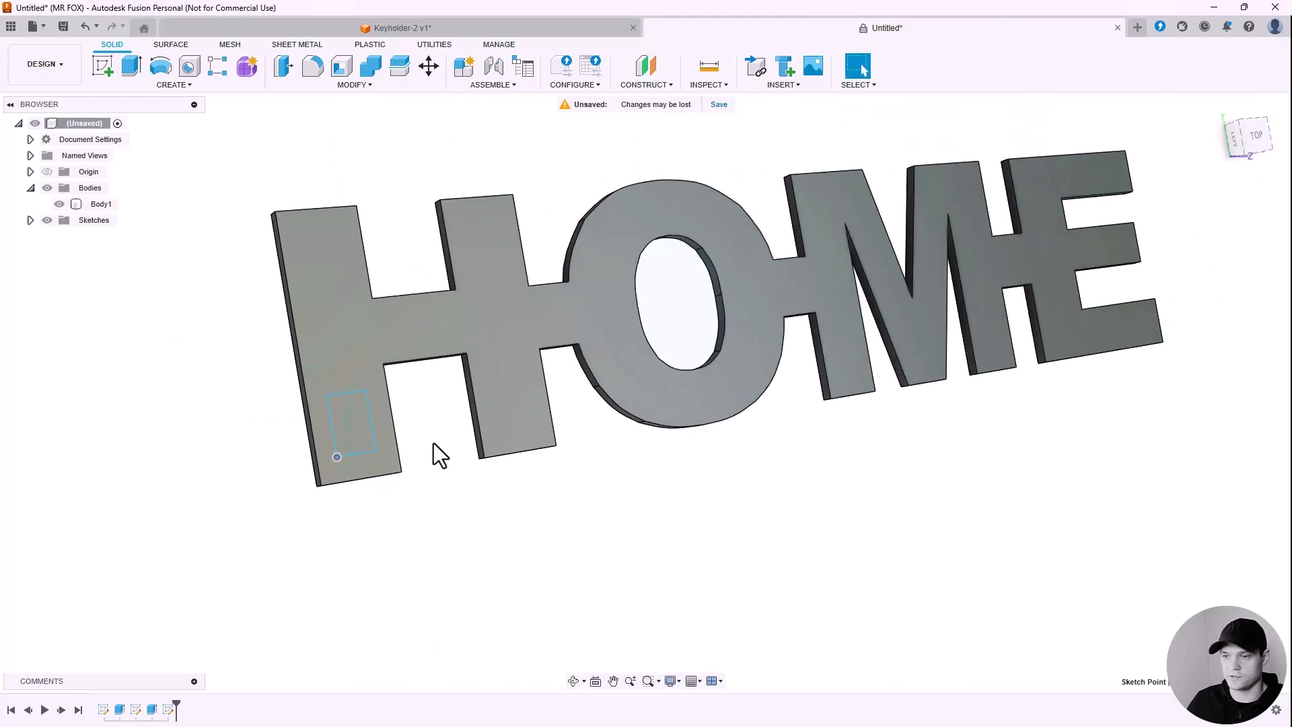
Step: Extrude the small rectangle on the H leg 14 mm as a New Body
{"action": "left_click", "coordinate": [131, 66]}
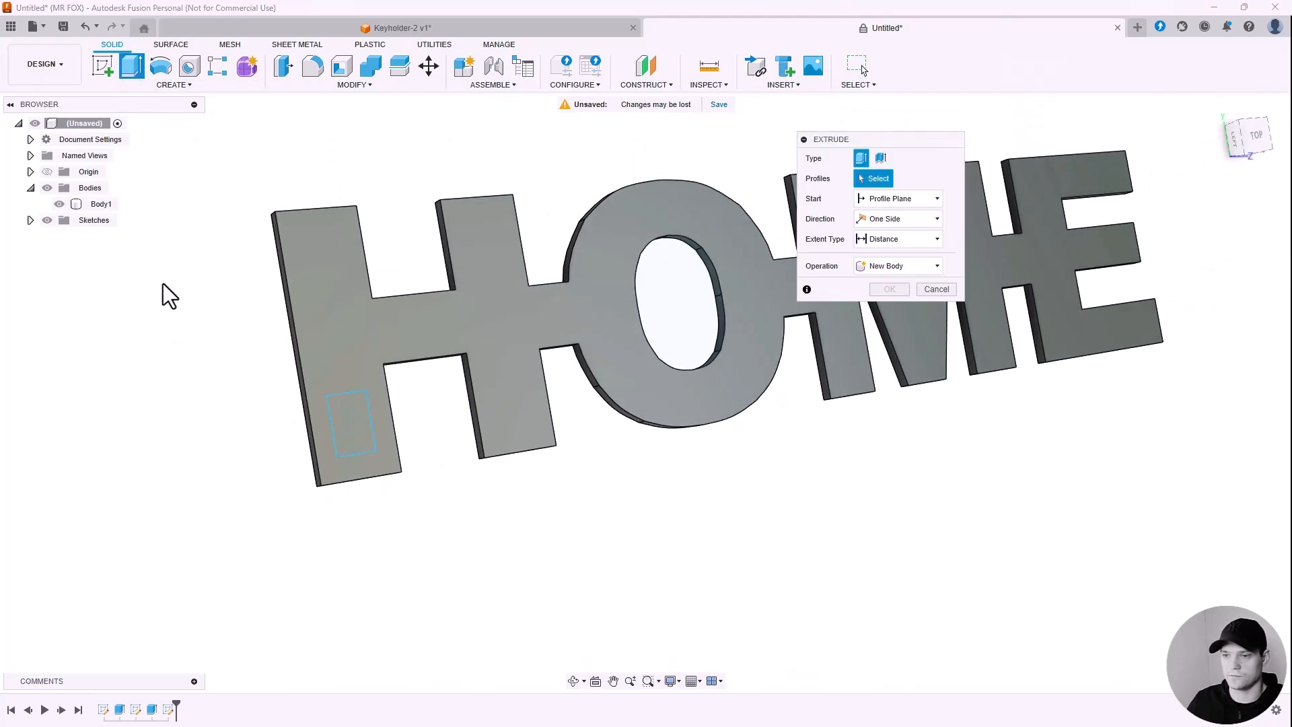
{"action": "left_click", "coordinate": [351, 426]}
{"action": "left_click_drag", "start_coordinate": [354, 424], "coordinate": [403, 375]}
{"action": "middle_click_drag", "start_coordinate": [404, 375], "coordinate": [478, 434], "text": "shift"}
{"action": "type", "text": "14"}
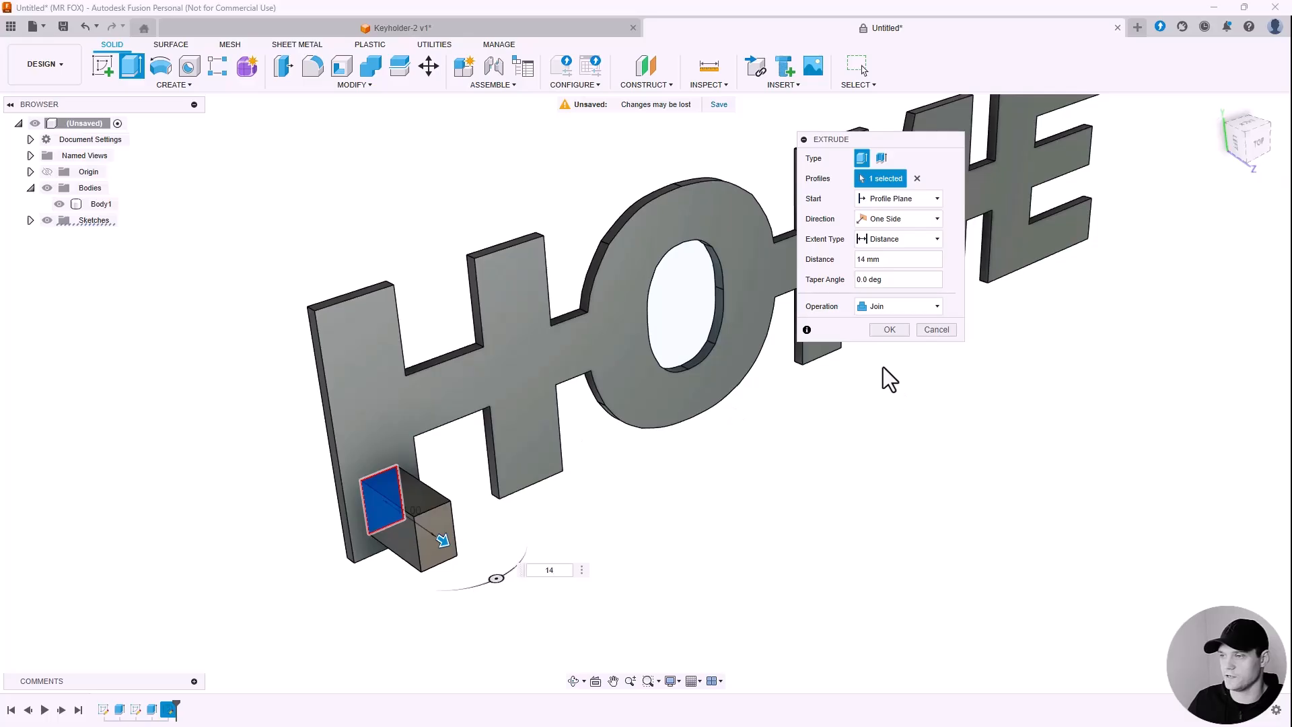
{"action": "left_click_drag", "start_coordinate": [899, 141], "coordinate": [750, 406]}
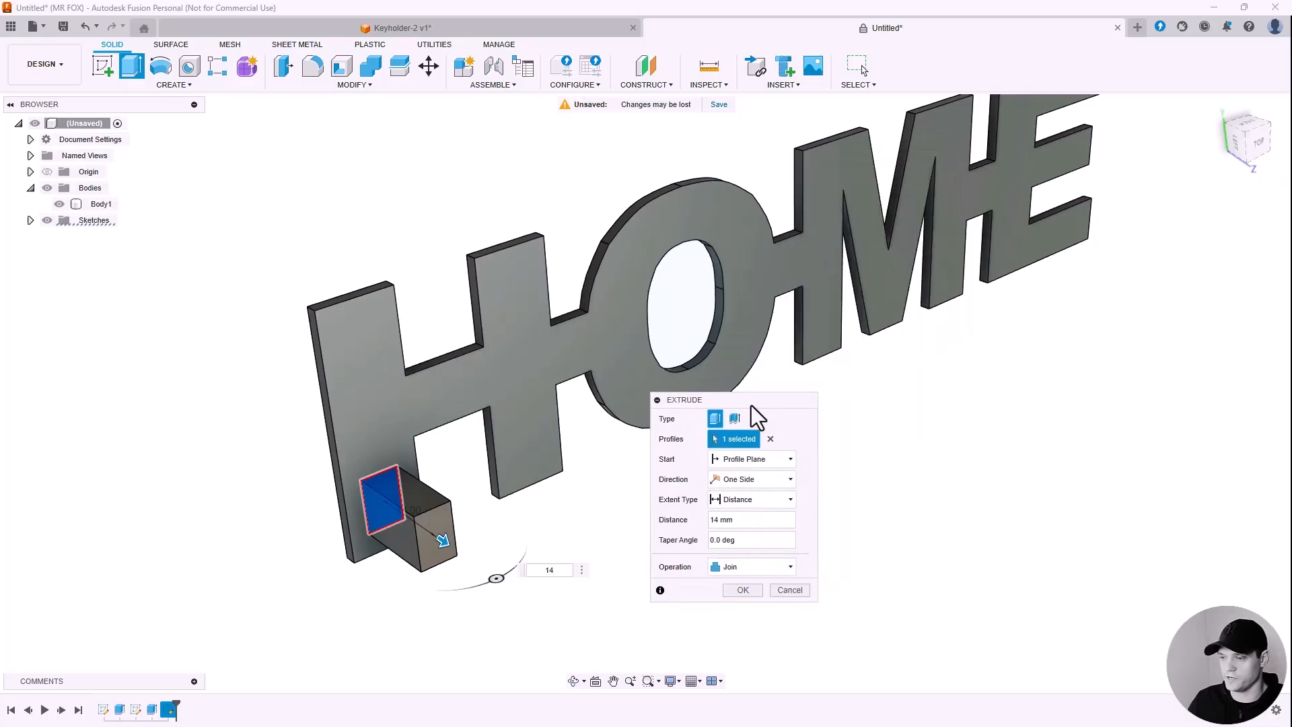
{"action": "left_click", "coordinate": [726, 573]}
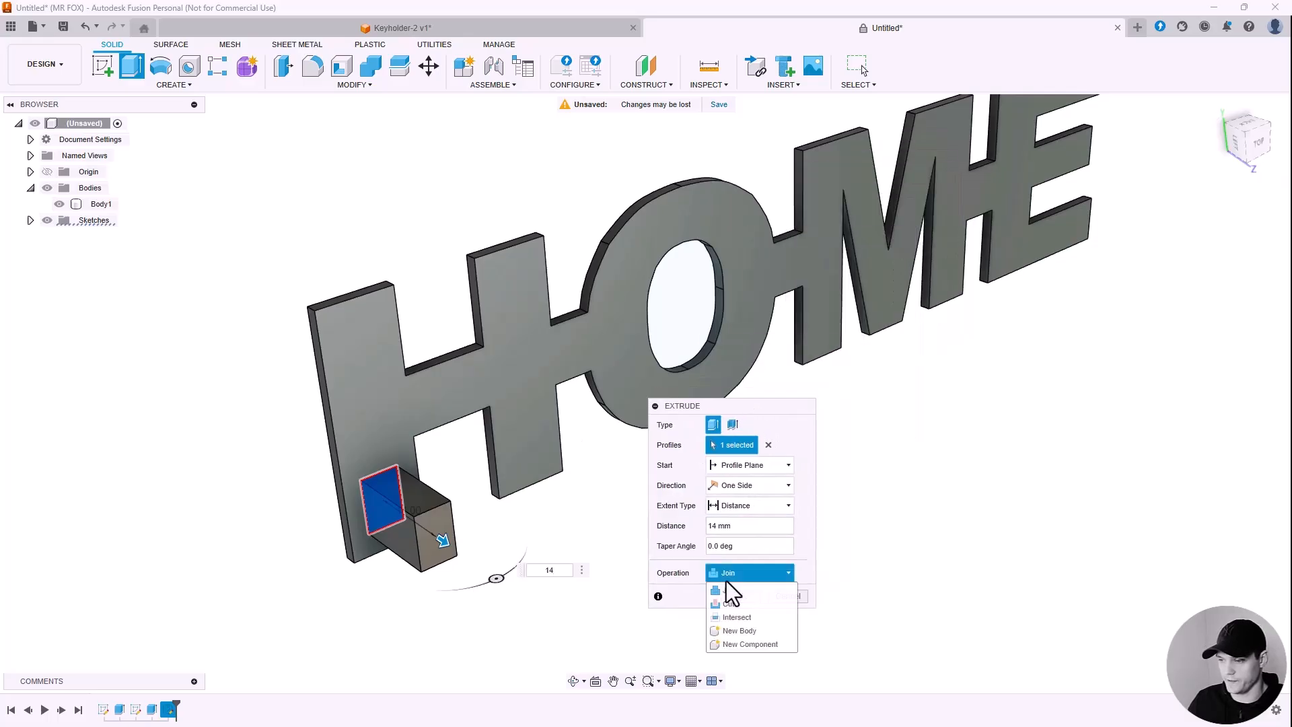
{"action": "left_click", "coordinate": [736, 631]}
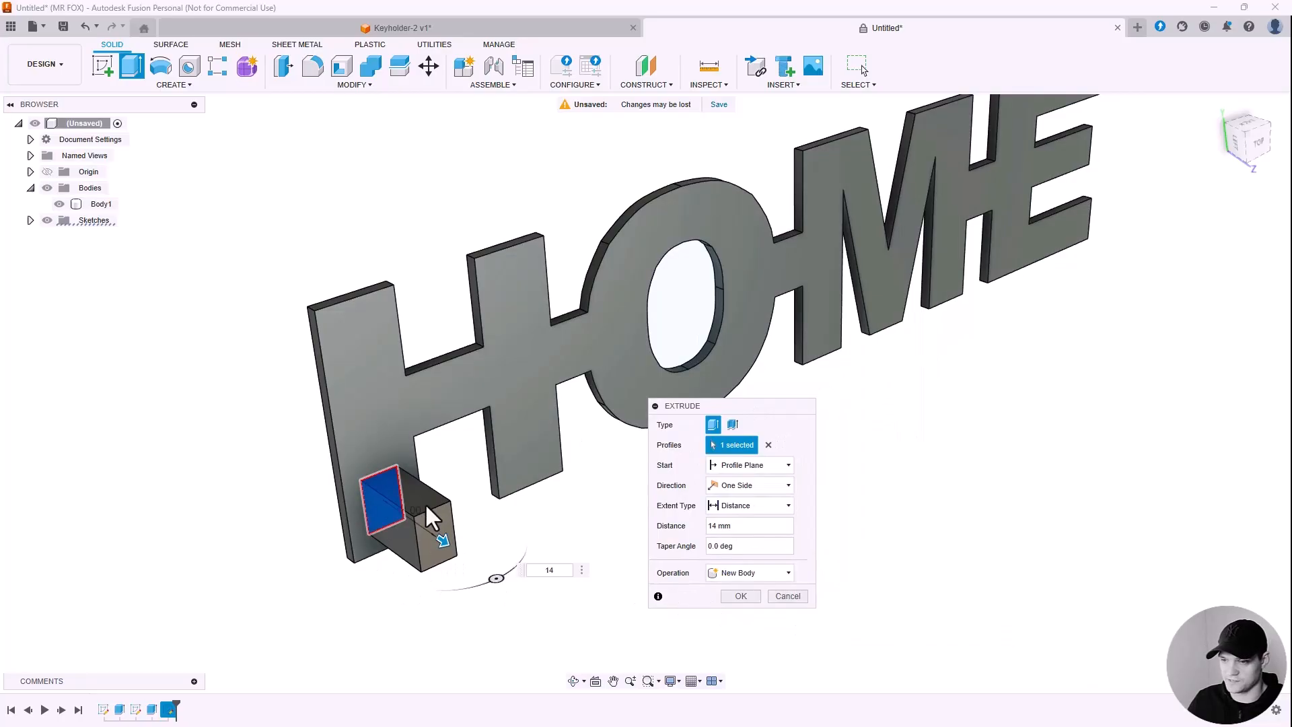
{"action": "left_click", "coordinate": [740, 596]}
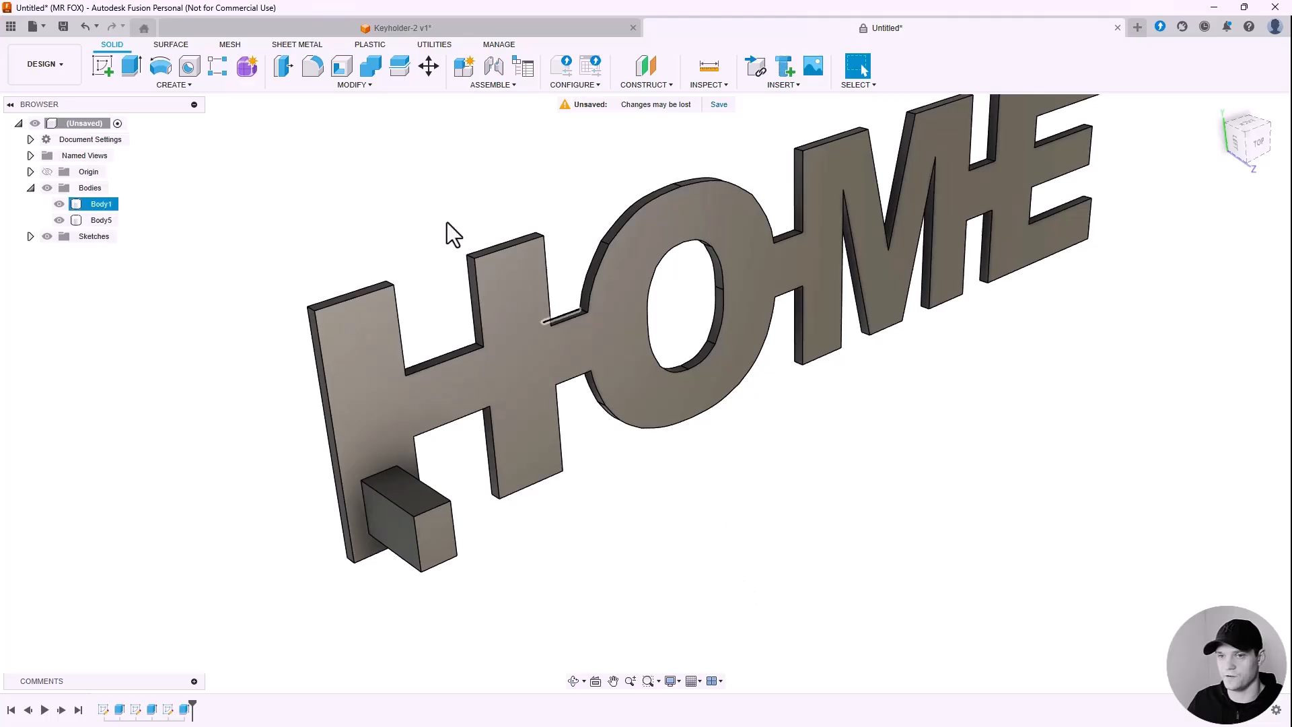
Step: Hide the HOME lettering body (Body1) and begin a sketch on the box's end face
{"action": "left_click", "coordinate": [58, 220]}
{"action": "left_click", "coordinate": [58, 220]}
{"action": "left_click", "coordinate": [57, 204]}
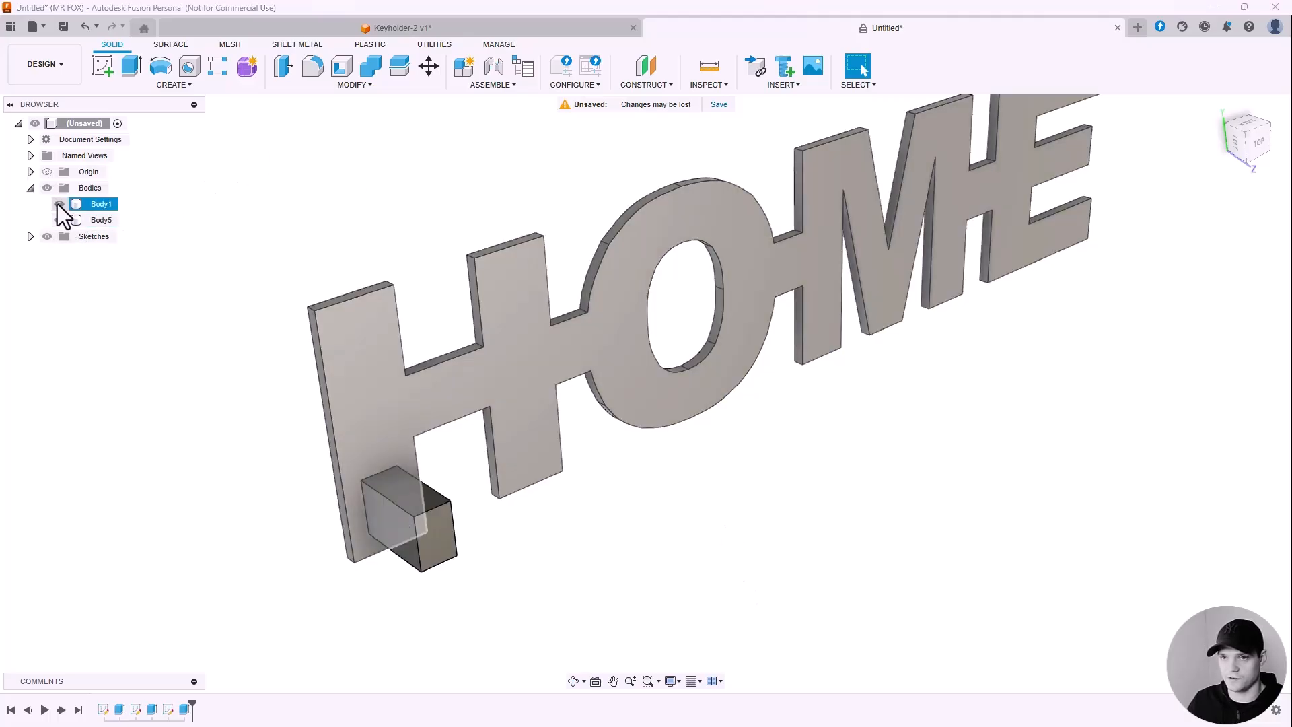
{"action": "left_click", "coordinate": [57, 203]}
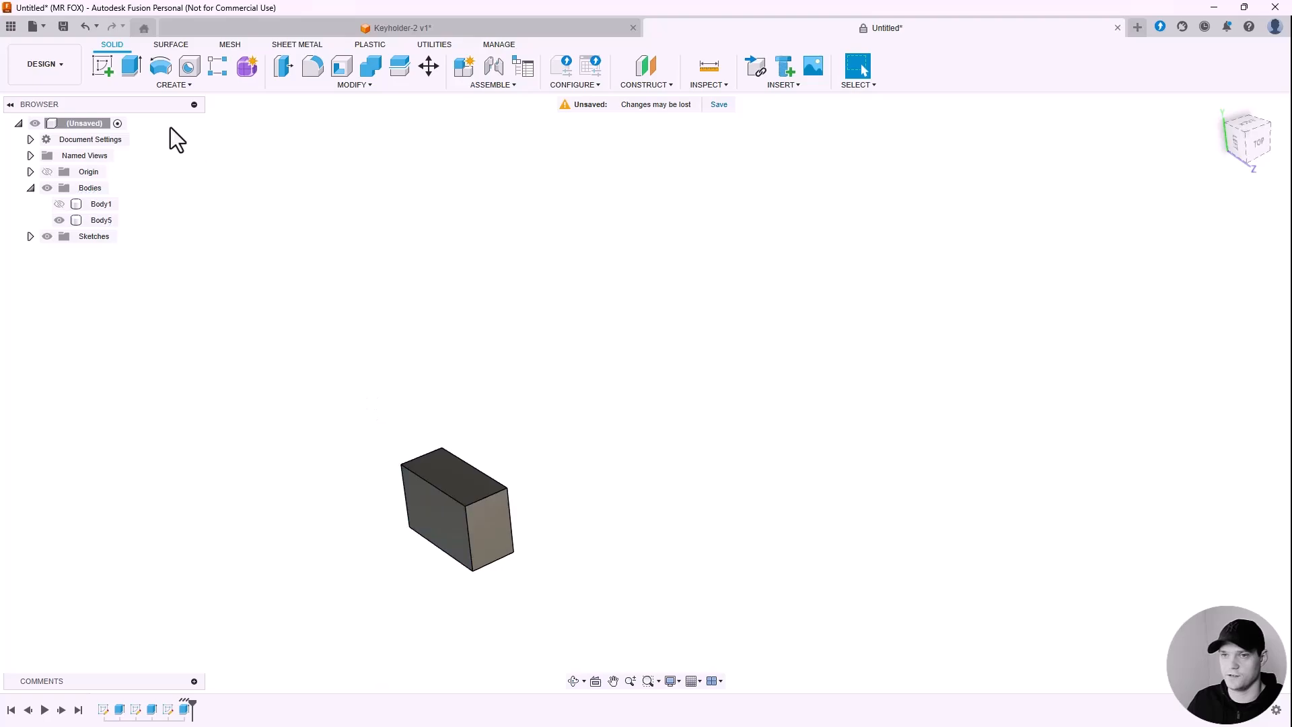
{"action": "left_click", "coordinate": [103, 70]}
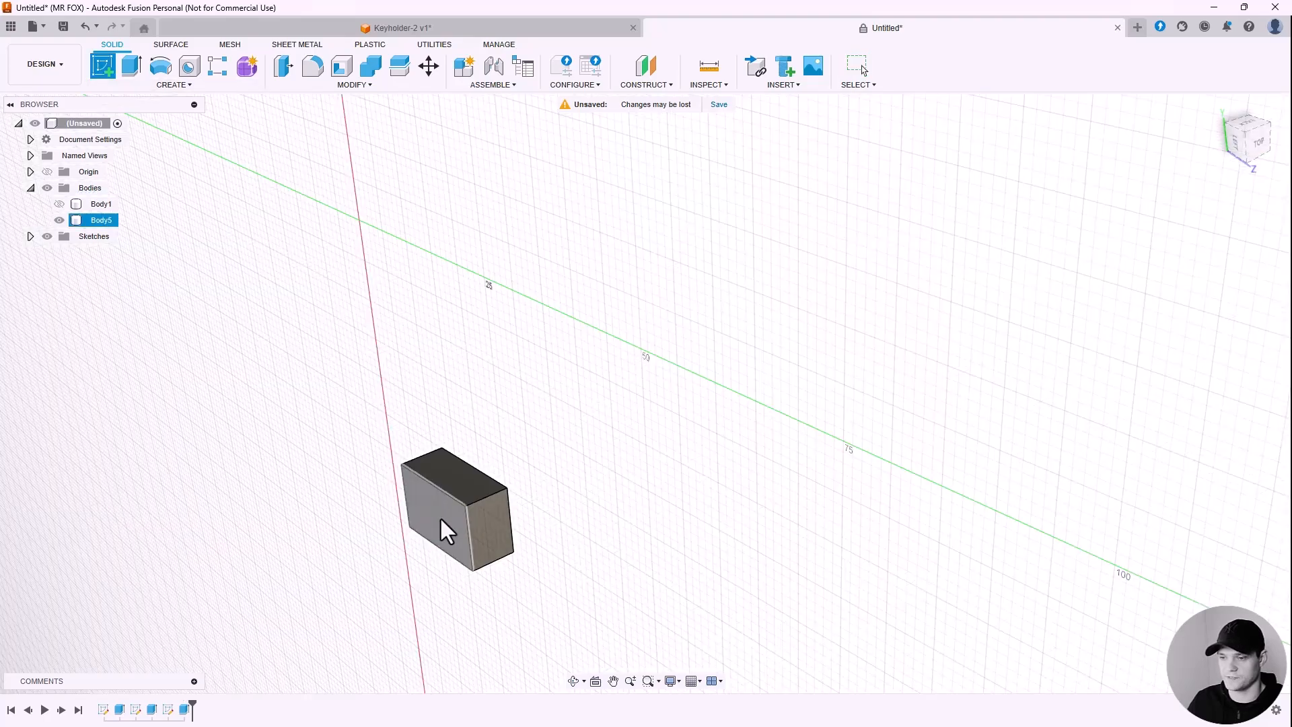
{"action": "left_click", "coordinate": [443, 515]}
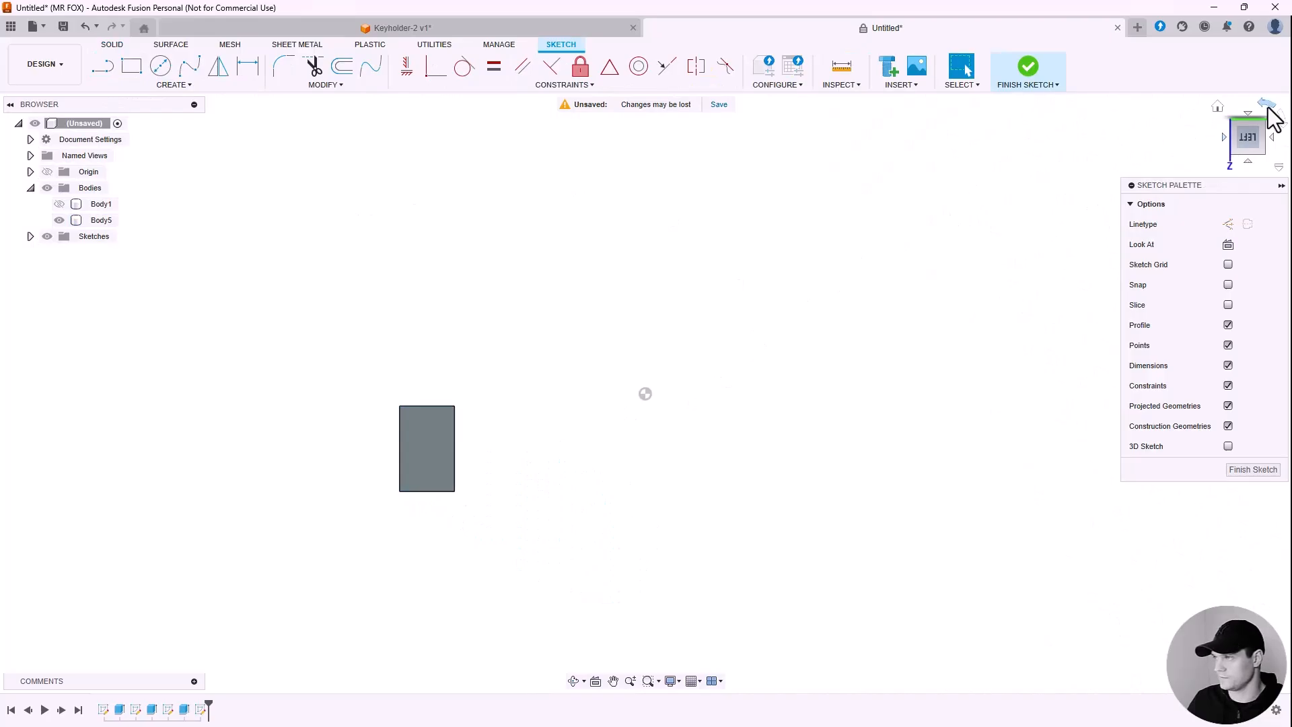
Step: Draw a horizontal line from the face's left edge, then a diagonal rising to the top edge
{"action": "left_click", "coordinate": [1269, 106]}
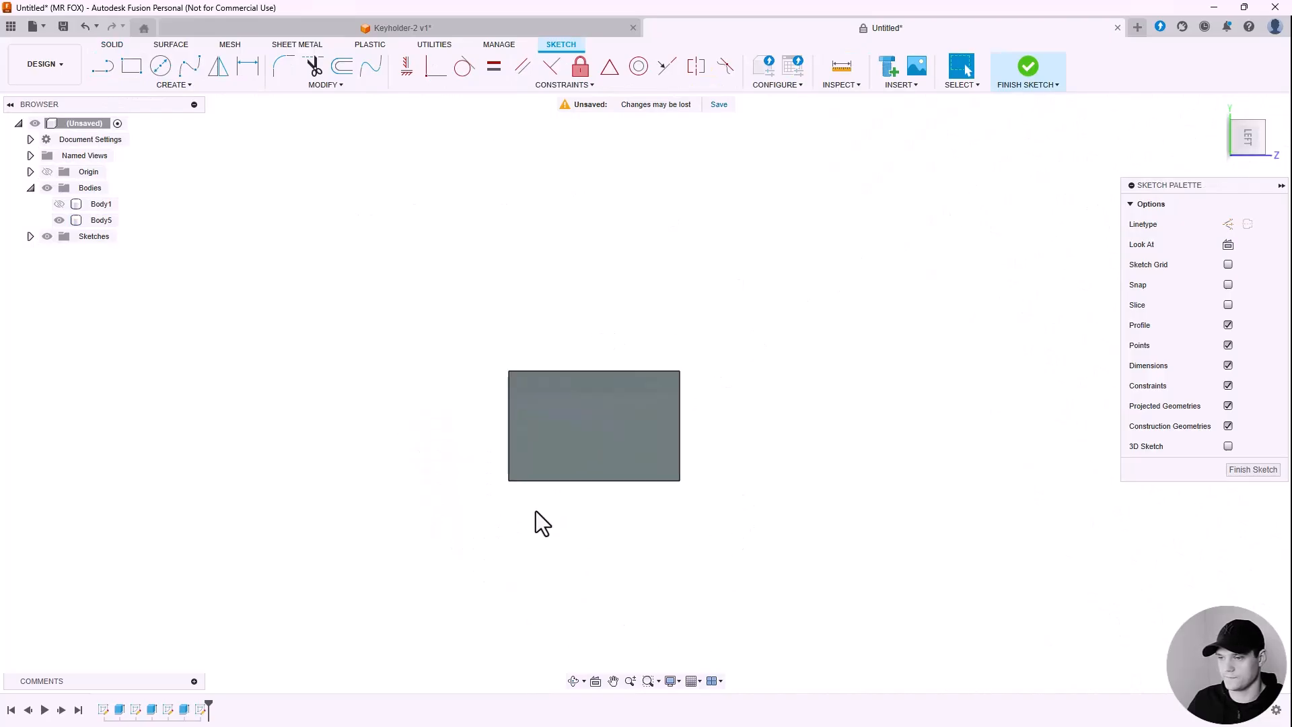
{"action": "scroll", "coordinate": [678, 390], "scroll_direction": "up", "scroll_amount": 3}
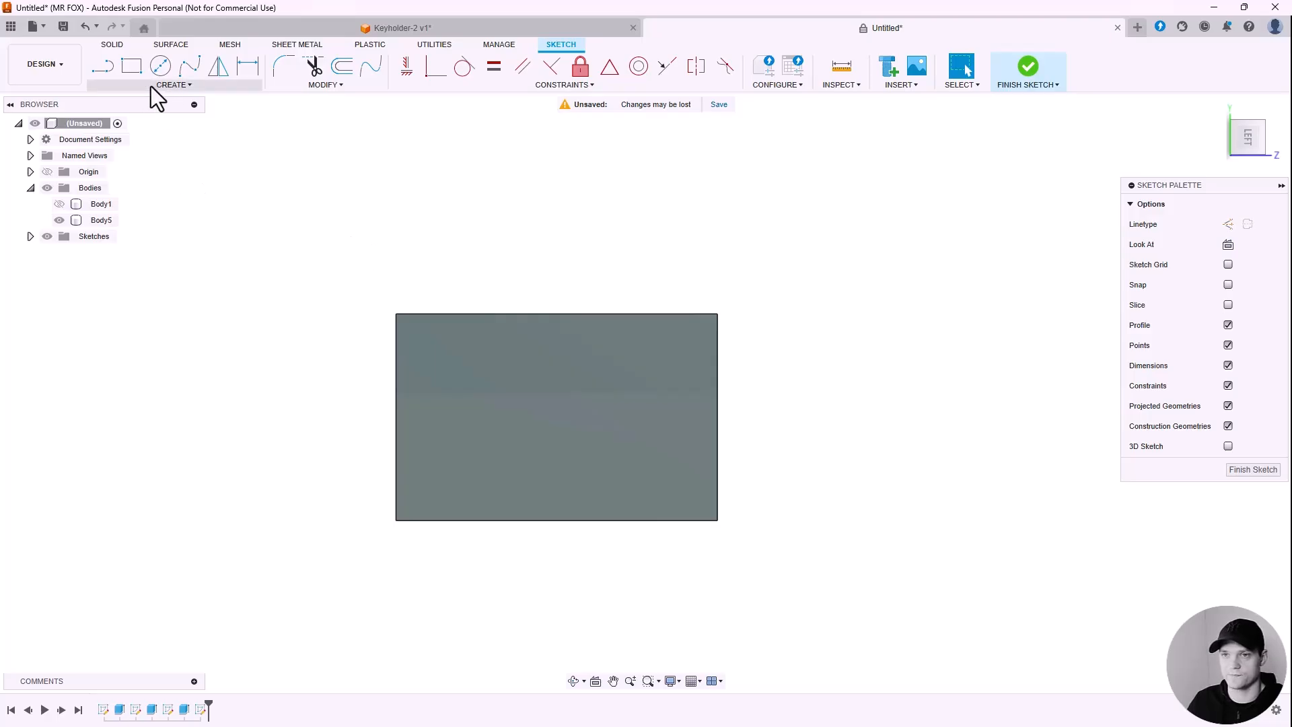
{"action": "left_click", "coordinate": [102, 66]}
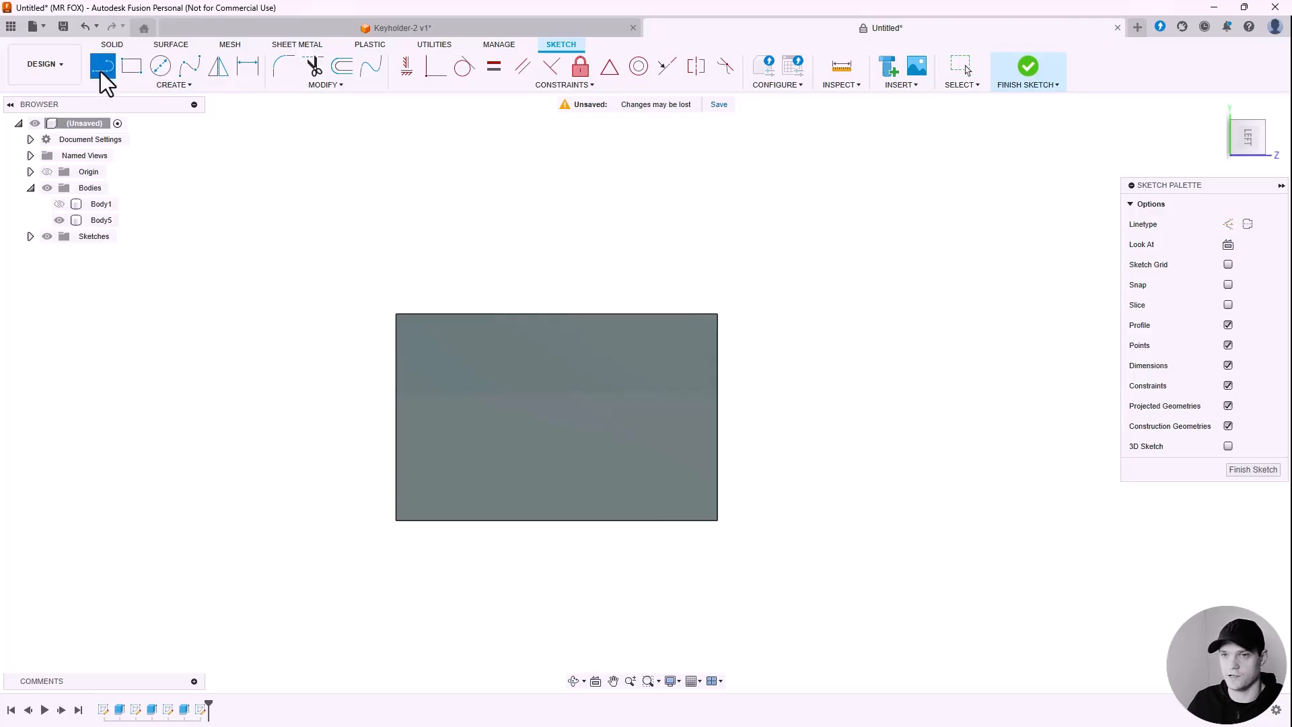
{"action": "left_click", "coordinate": [396, 370]}
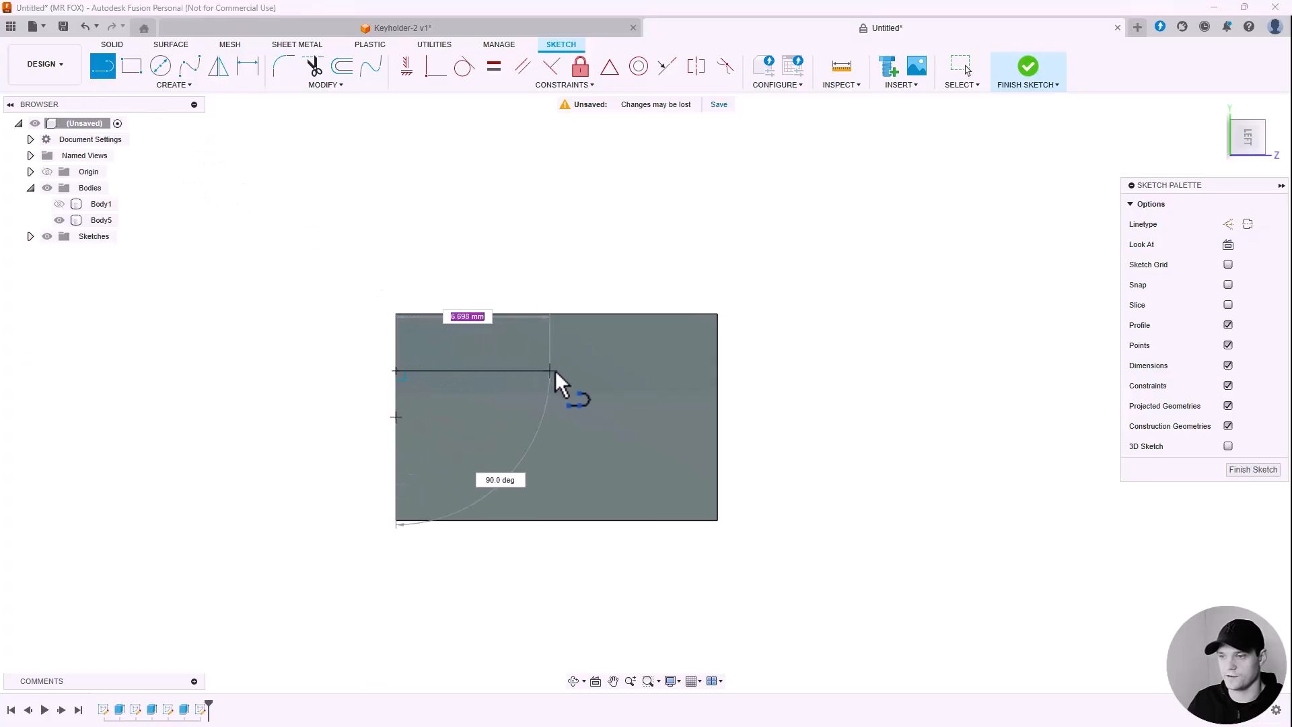
{"action": "left_click", "coordinate": [597, 371]}
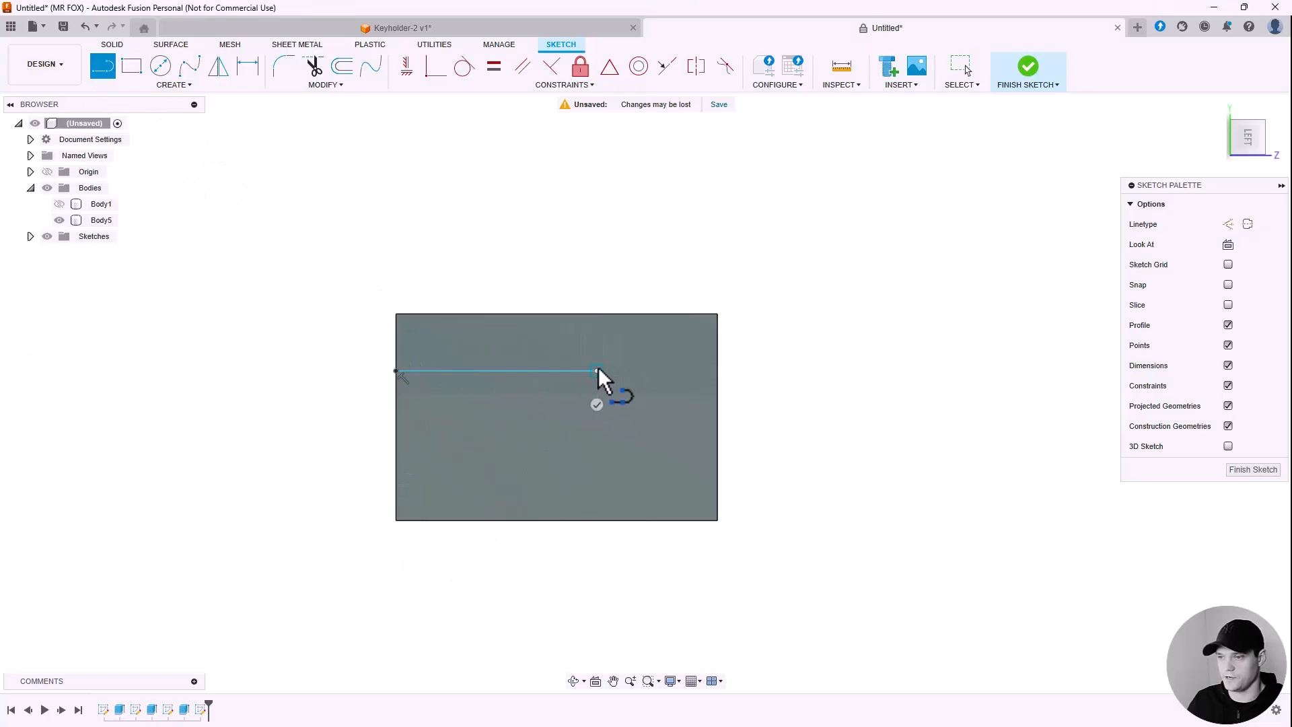
{"action": "double_click", "coordinate": [643, 314]}
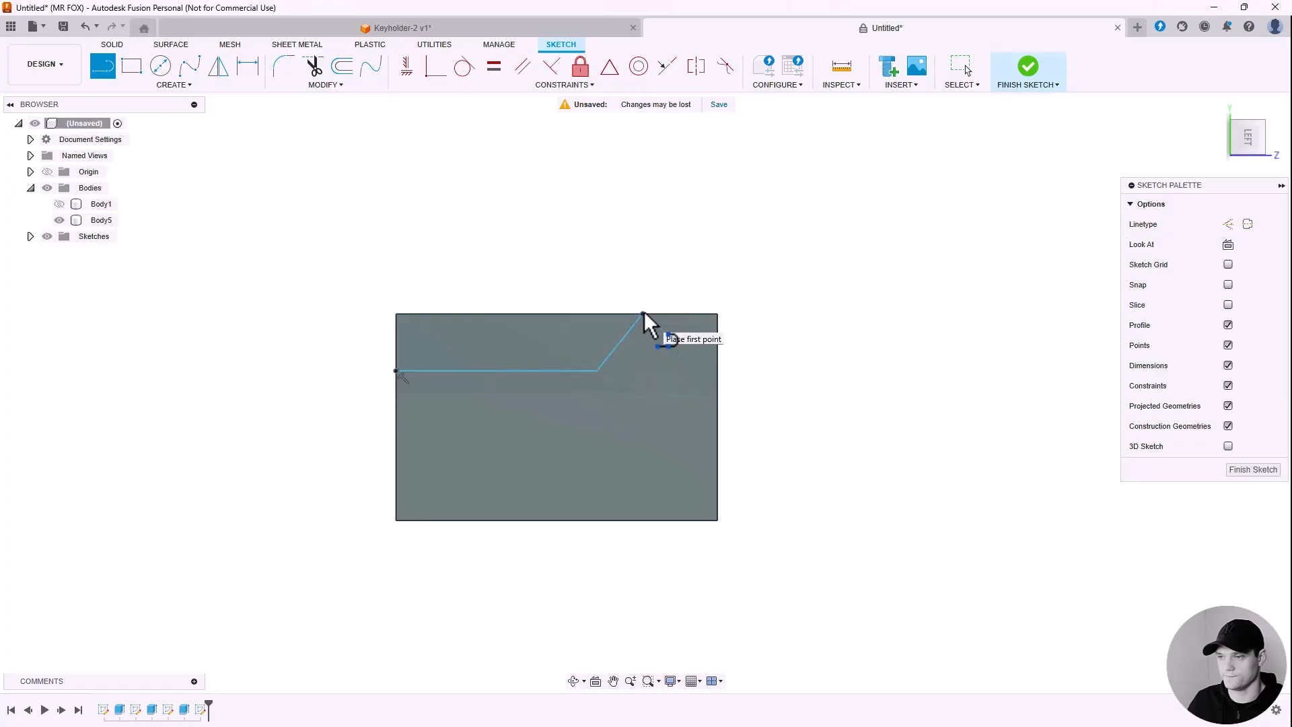
{"action": "key", "text": "Escape"}
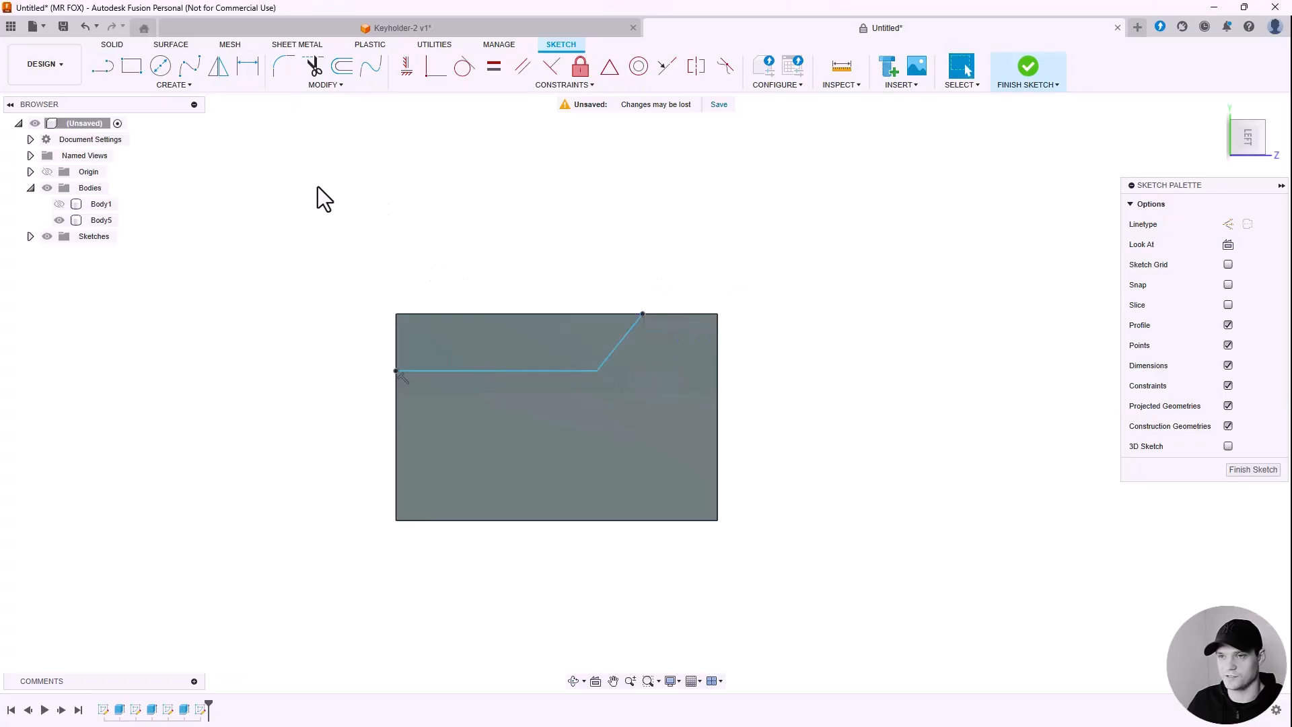
Step: Dimension the horizontal line 2.50 below the top edge and its end 2.50 from the right edge
{"action": "left_click", "coordinate": [253, 68]}
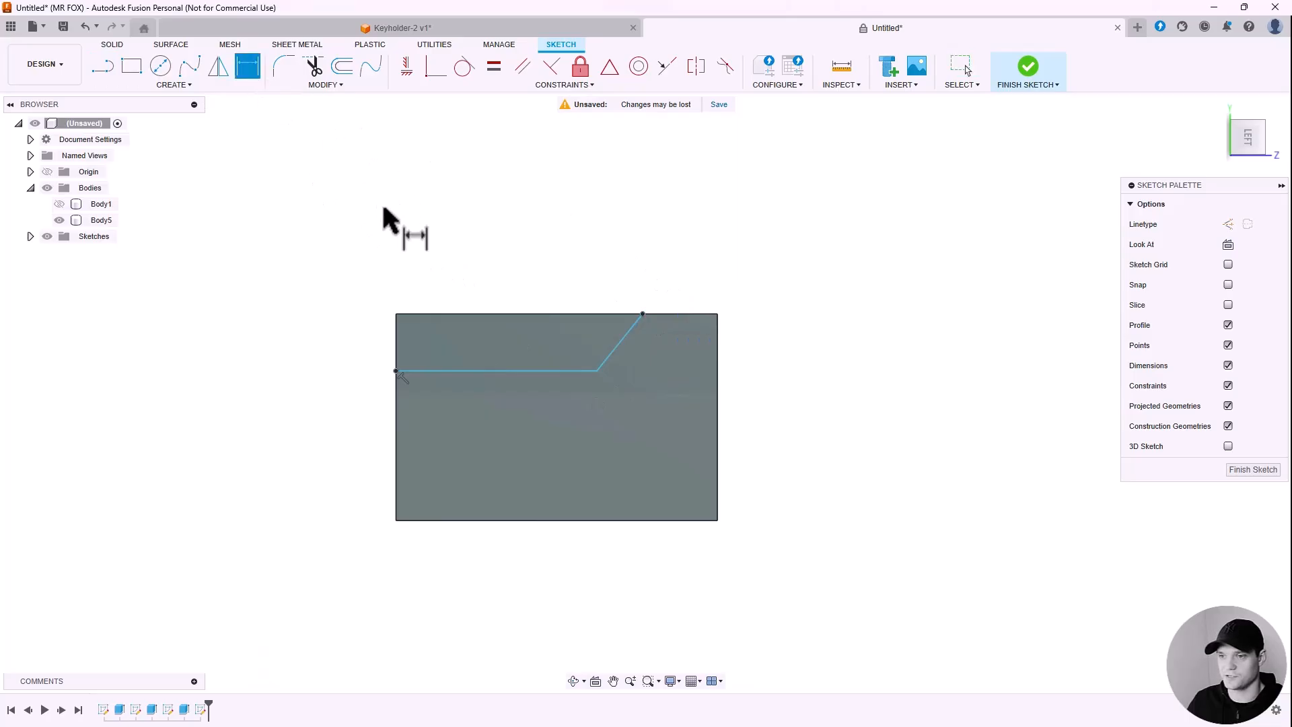
{"action": "left_click", "coordinate": [413, 371]}
{"action": "left_click", "coordinate": [422, 315]}
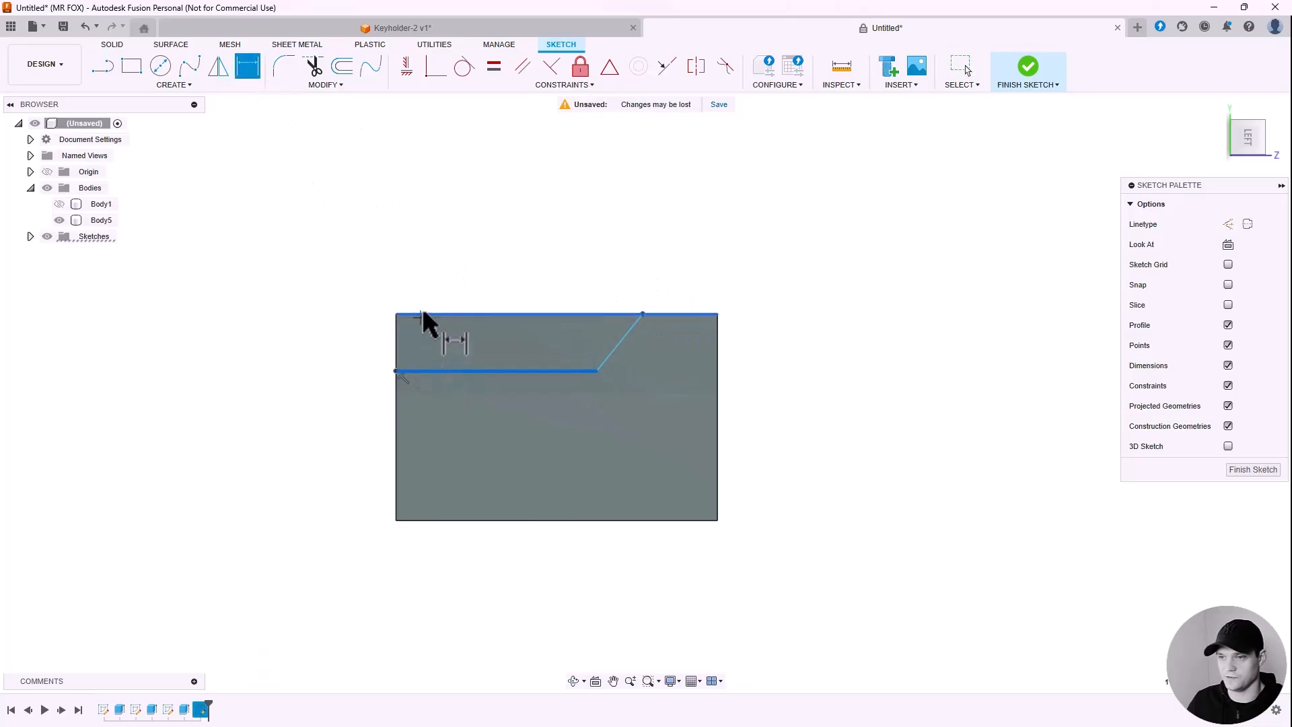
{"action": "left_click", "coordinate": [276, 336]}
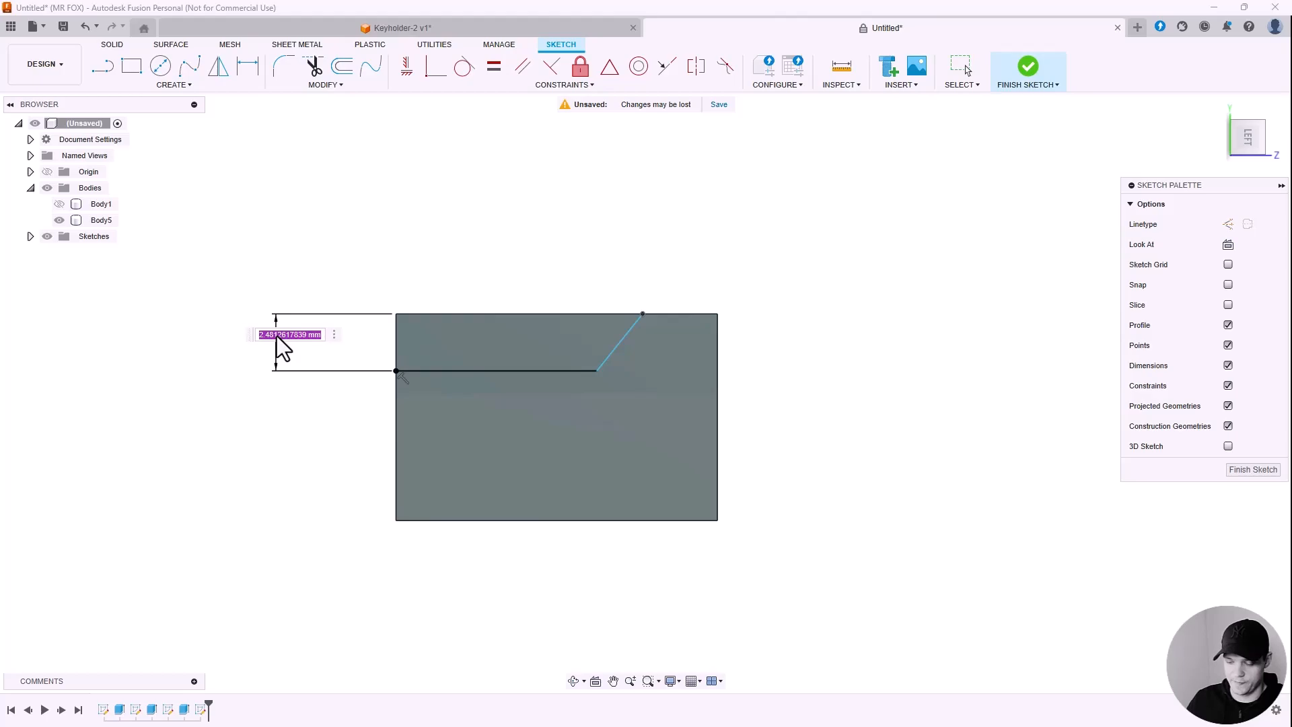
{"action": "type", "text": "2.5"}
{"action": "key", "text": "Return"}
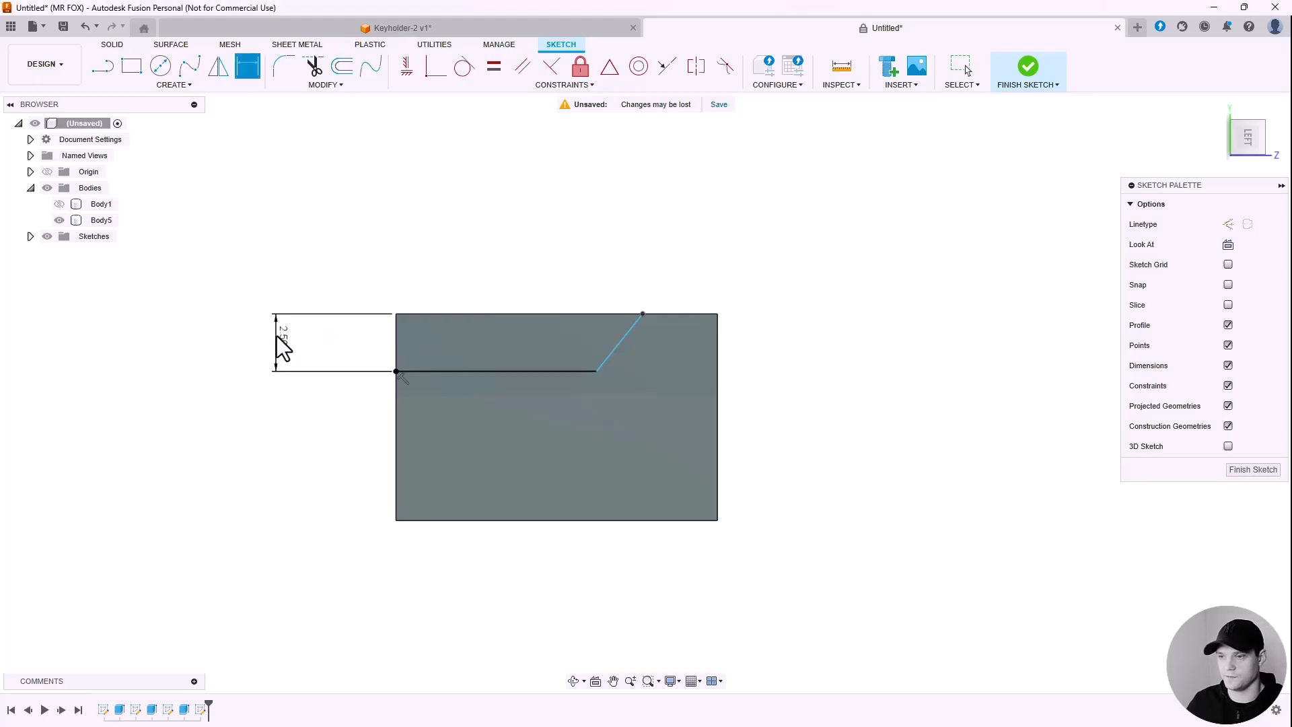
{"action": "left_click", "coordinate": [645, 315]}
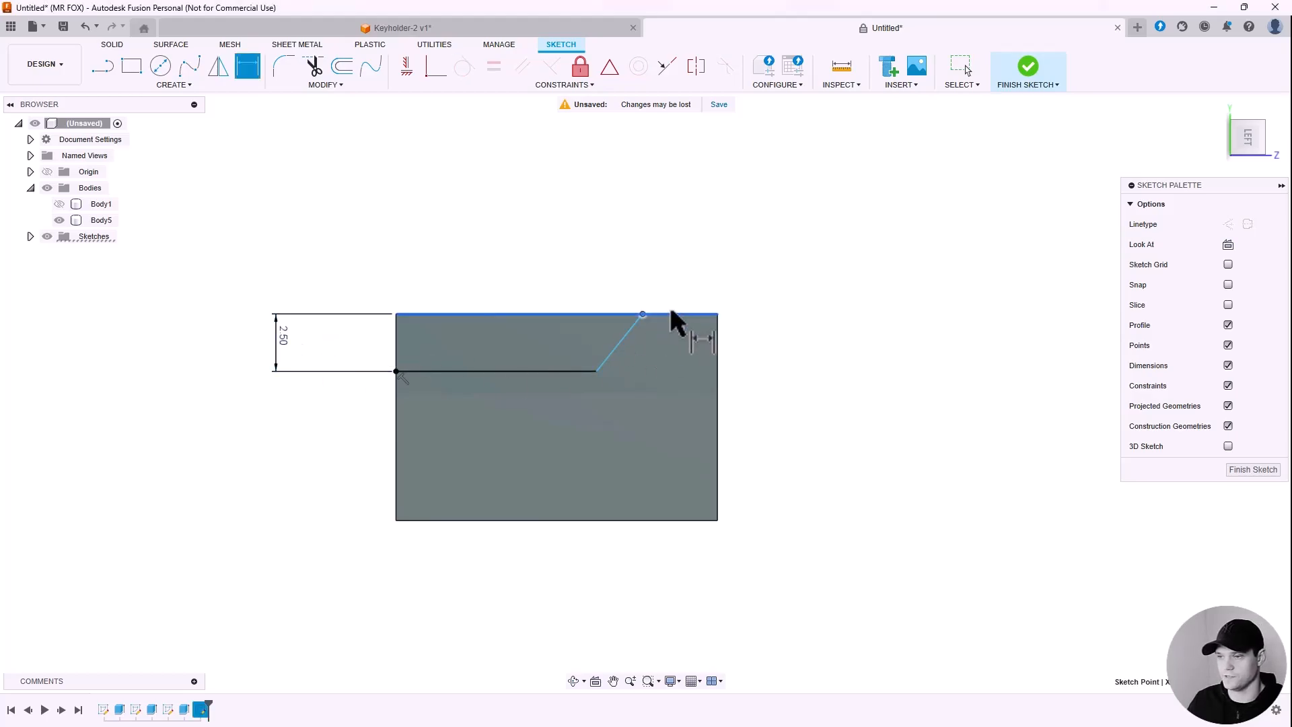
{"action": "left_click", "coordinate": [717, 320]}
{"action": "left_click", "coordinate": [703, 276]}
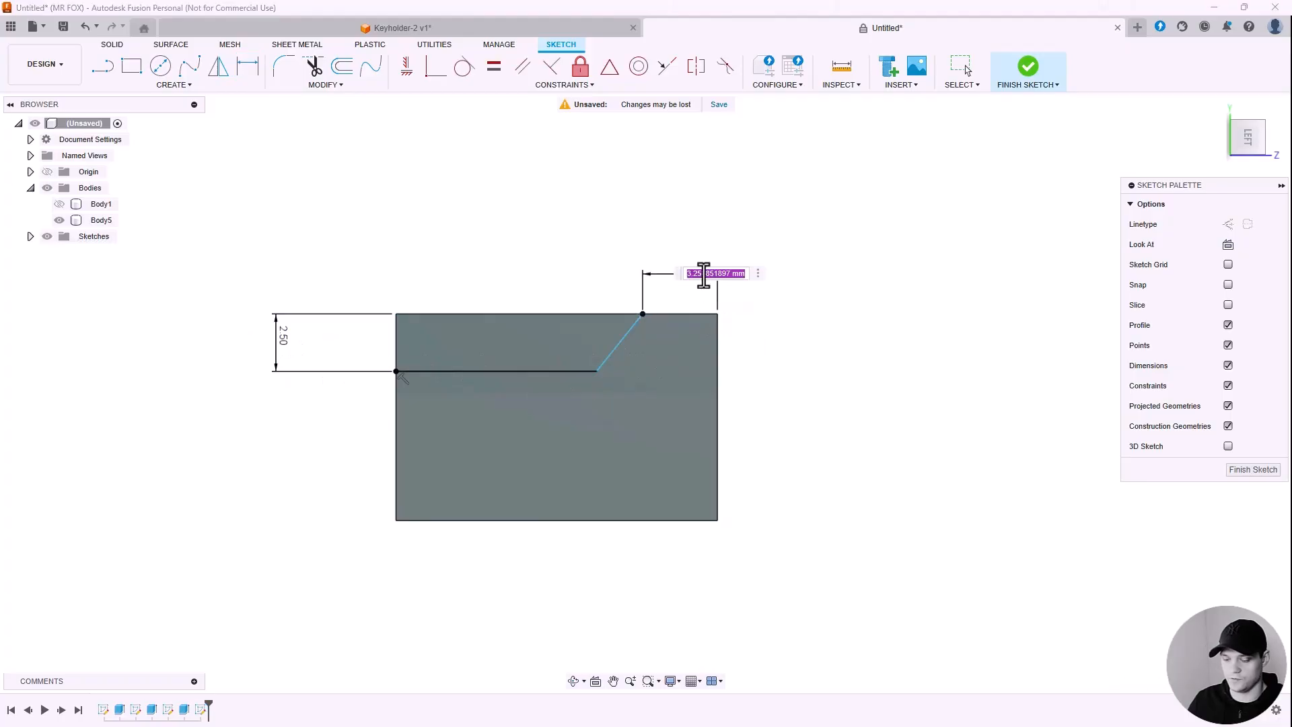
{"action": "key", "text": "Return"}
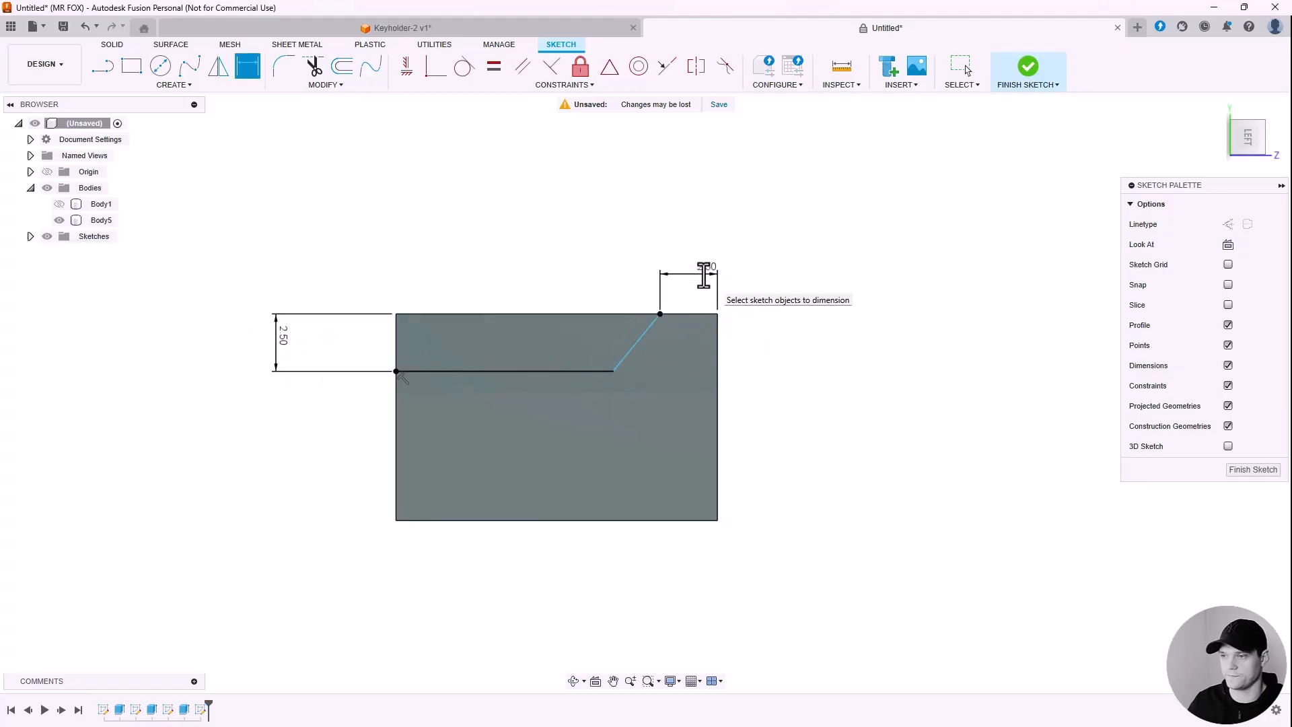
Step: Set a 50° angle between the diagonal and the top edge, then finish the sketch
{"action": "scroll", "coordinate": [643, 315], "scroll_direction": "up", "scroll_amount": 2}
{"action": "scroll", "coordinate": [643, 316], "scroll_direction": "up", "scroll_amount": 2}
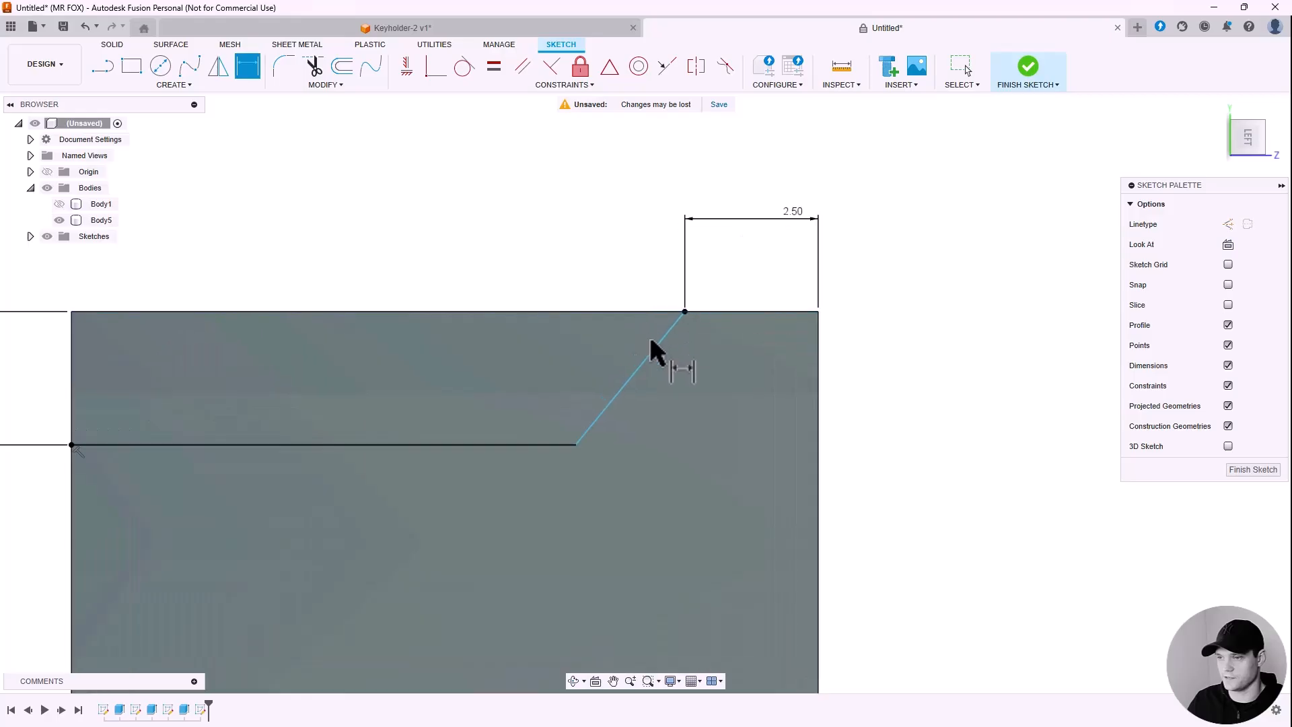
{"action": "left_click", "coordinate": [651, 355]}
{"action": "left_click", "coordinate": [625, 313]}
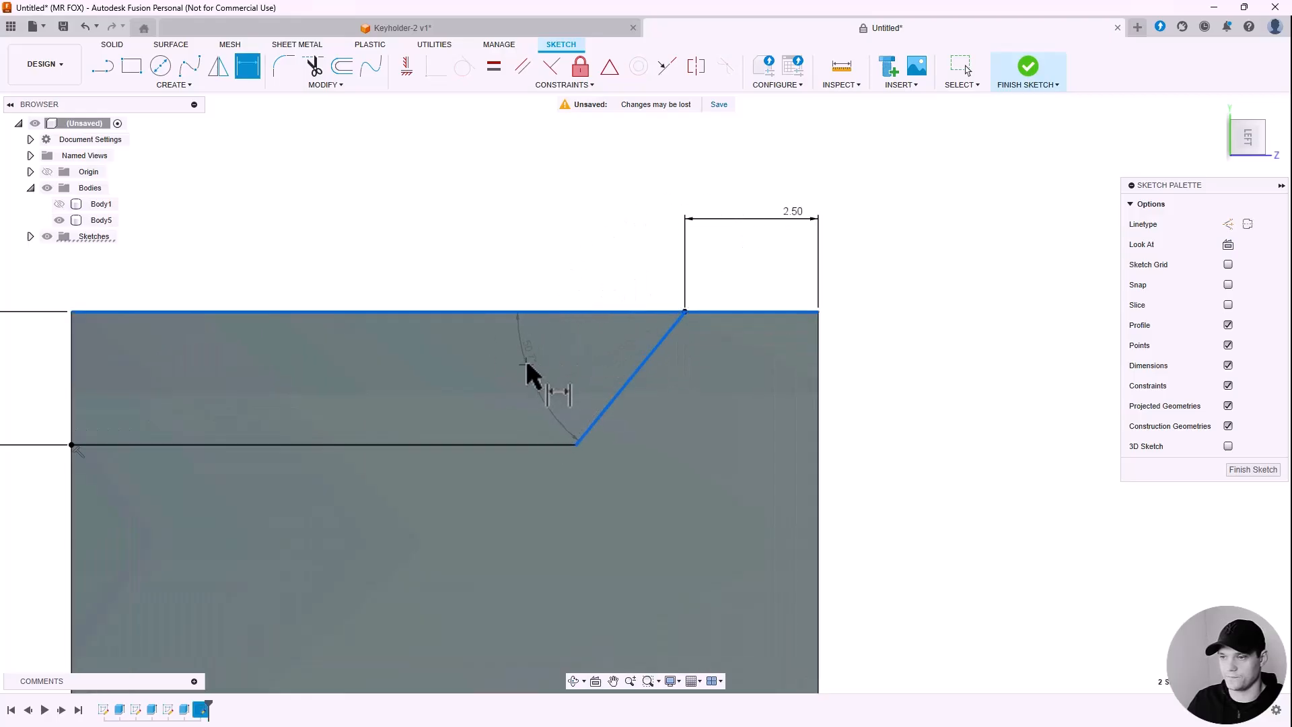
{"action": "left_click", "coordinate": [529, 371]}
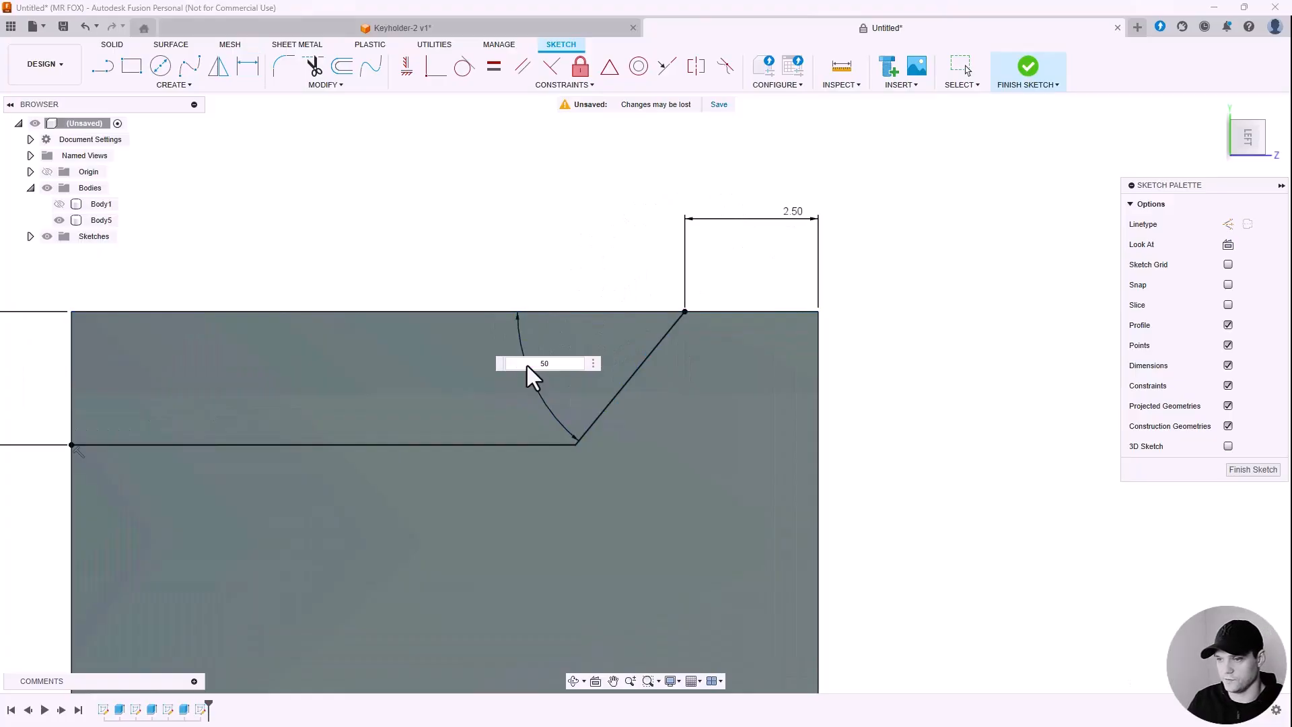
{"action": "key", "text": "Return"}
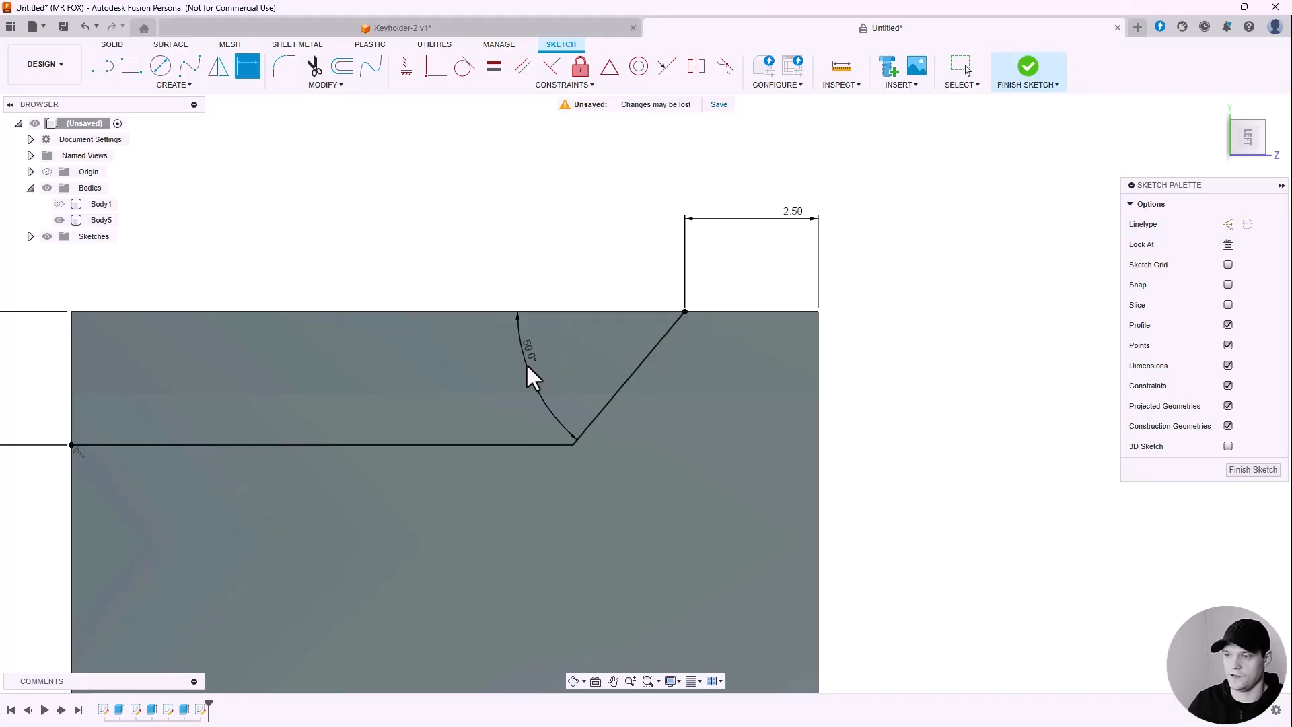
{"action": "scroll", "coordinate": [633, 431], "scroll_direction": "down", "scroll_amount": 5}
{"action": "scroll", "coordinate": [969, 468], "scroll_direction": "up", "scroll_amount": 2}
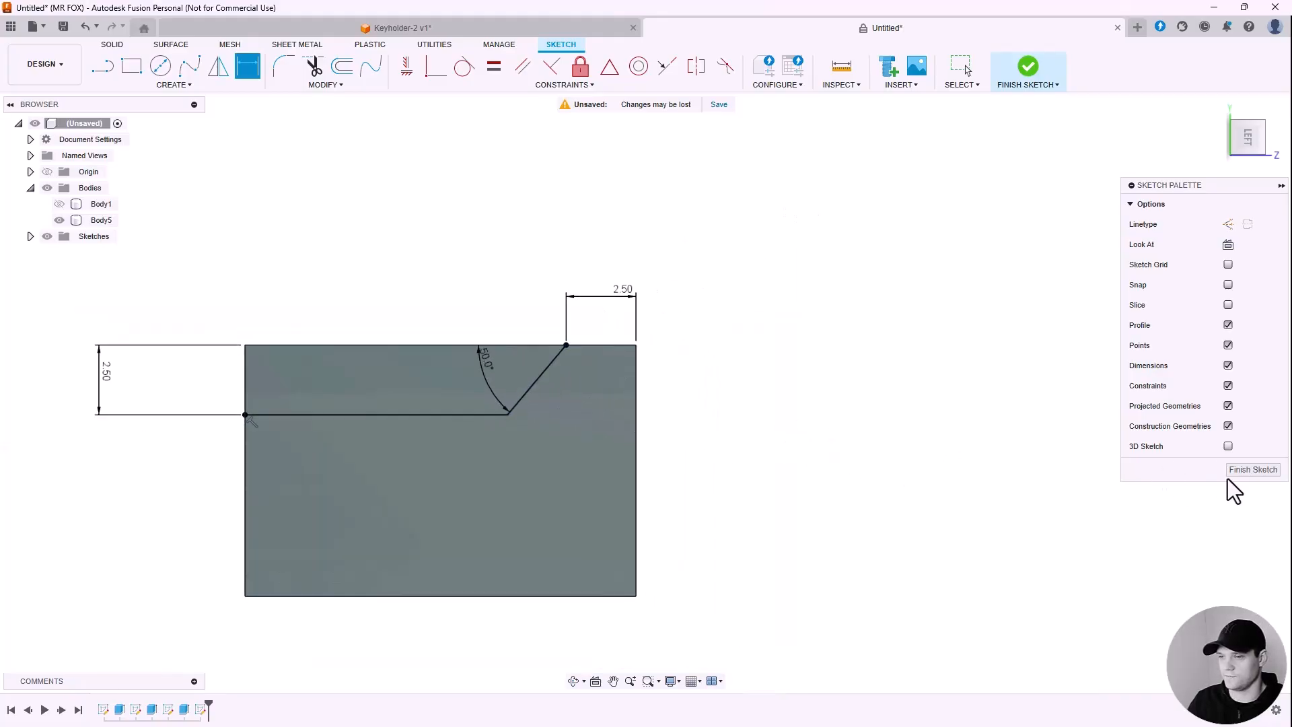
{"action": "left_click", "coordinate": [1246, 470]}
Step: Cut the profile above the sketch line 8 mm into the block to form the angled notch
{"action": "scroll", "coordinate": [753, 304], "scroll_direction": "down", "scroll_amount": 3}
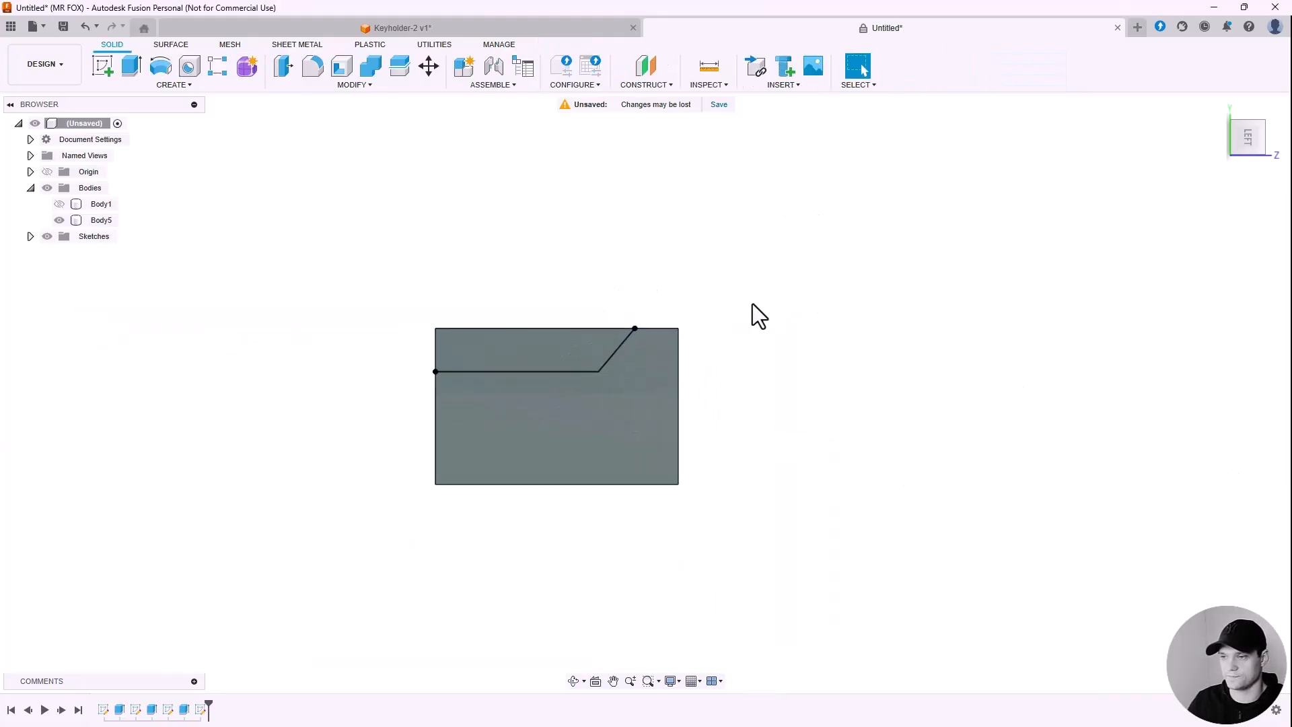
{"action": "middle_click_drag", "start_coordinate": [708, 277], "coordinate": [733, 286], "text": "shift"}
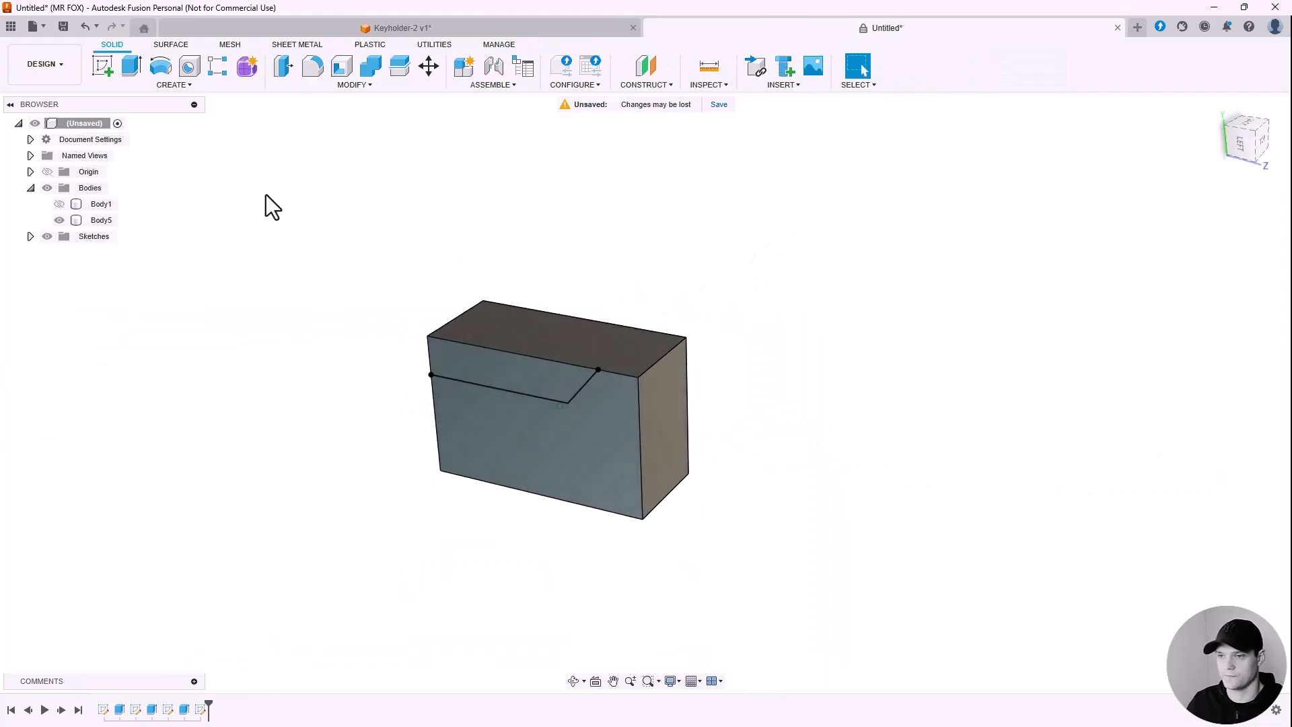
{"action": "left_click", "coordinate": [489, 367]}
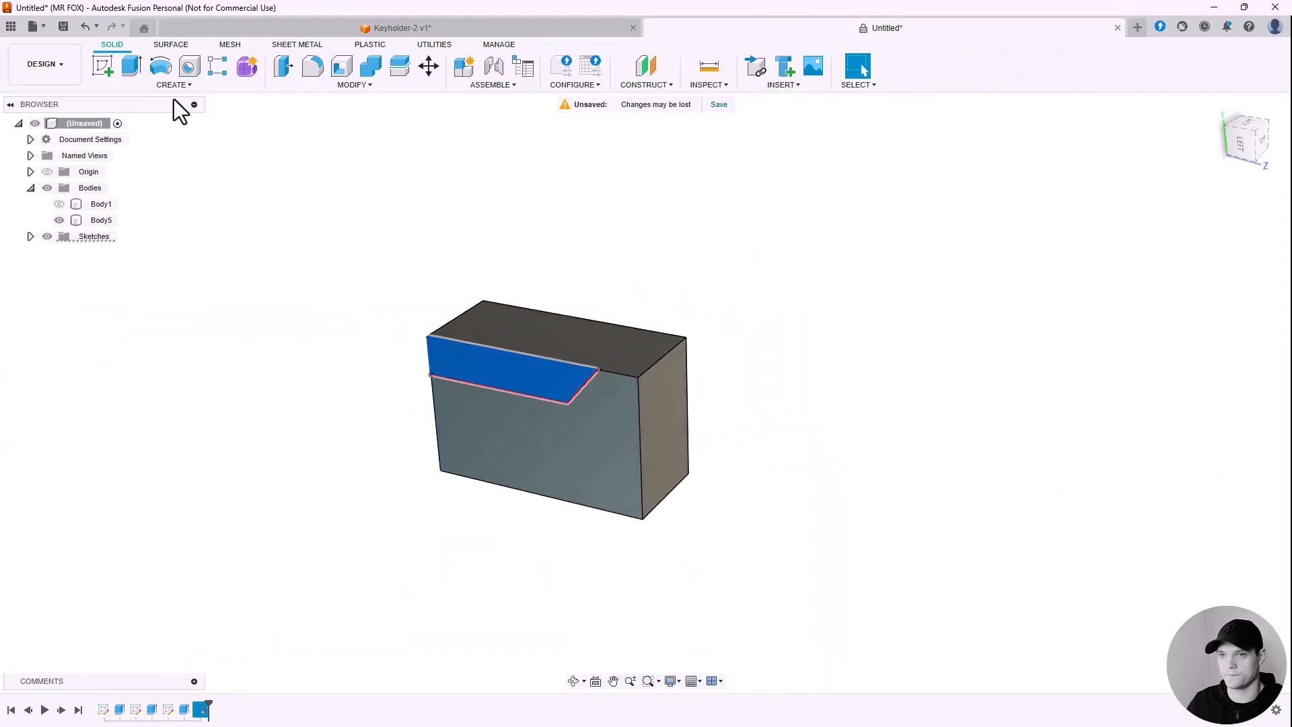
{"action": "left_click", "coordinate": [131, 67]}
{"action": "middle_click_drag", "start_coordinate": [433, 285], "coordinate": [495, 258], "text": "shift"}
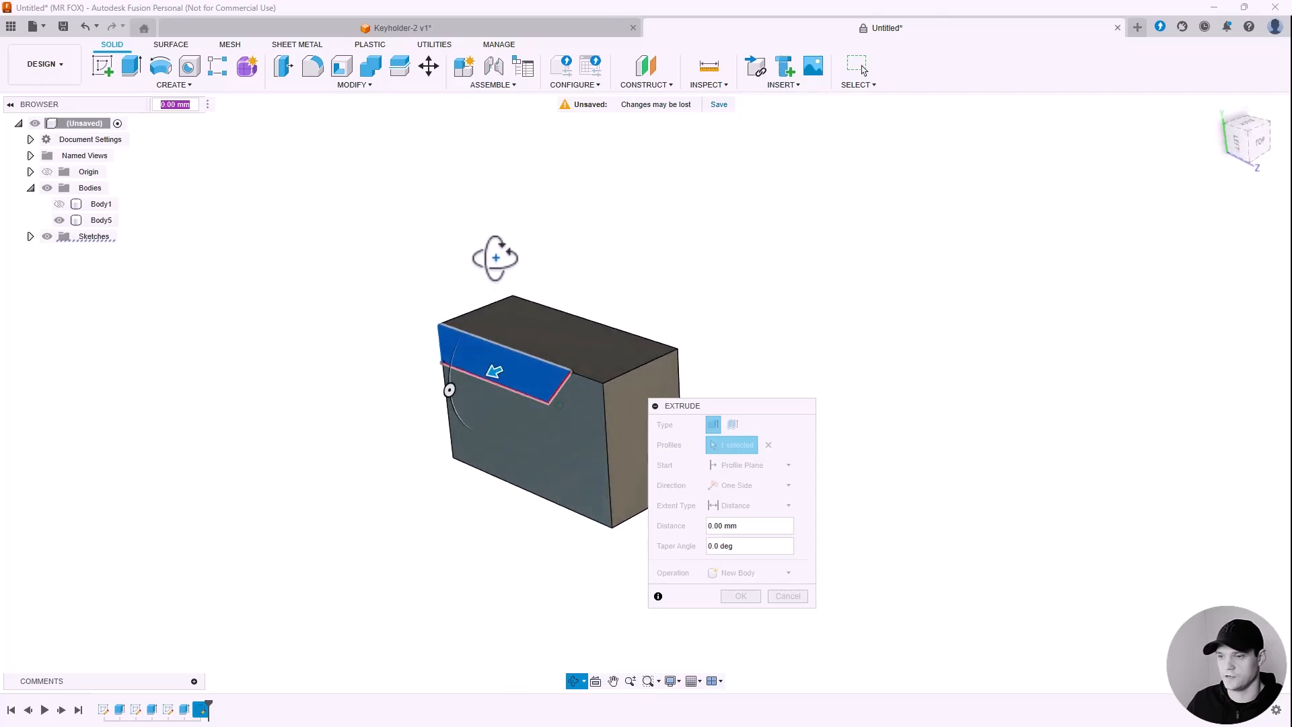
{"action": "left_click_drag", "start_coordinate": [493, 372], "coordinate": [600, 355]}
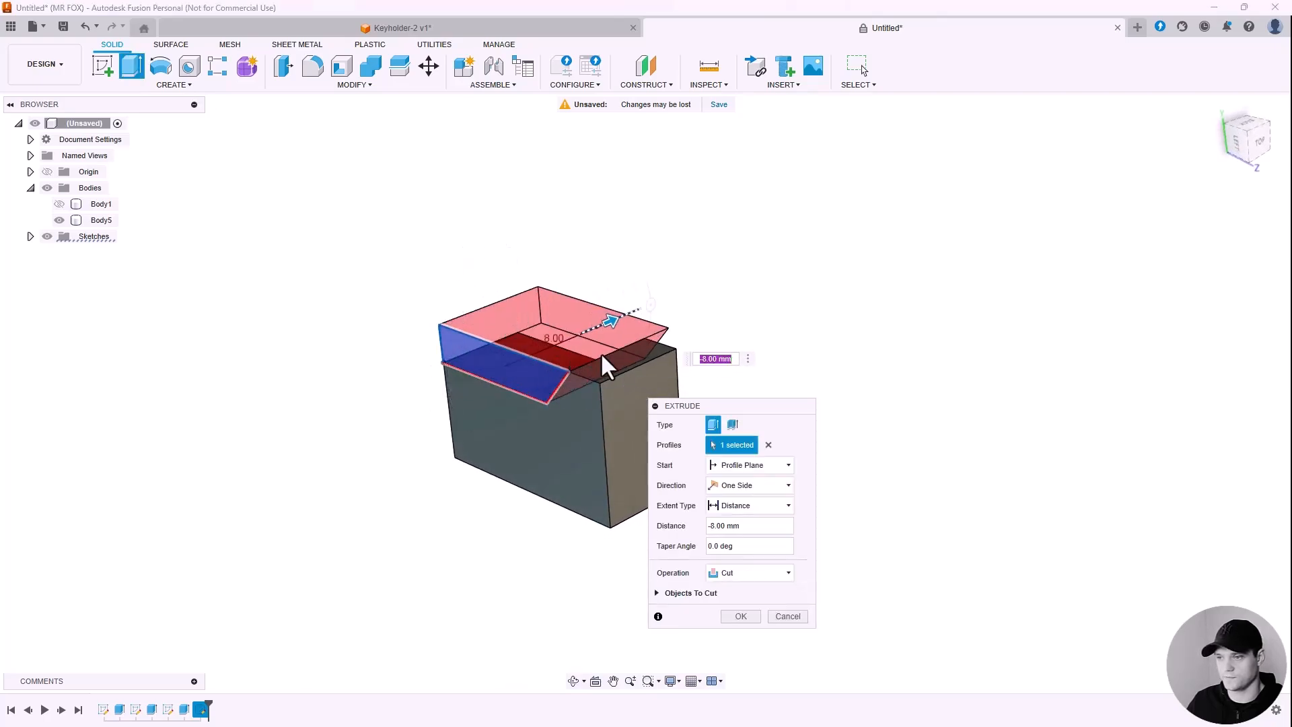
{"action": "middle_click_drag", "start_coordinate": [600, 353], "coordinate": [495, 340], "text": "shift"}
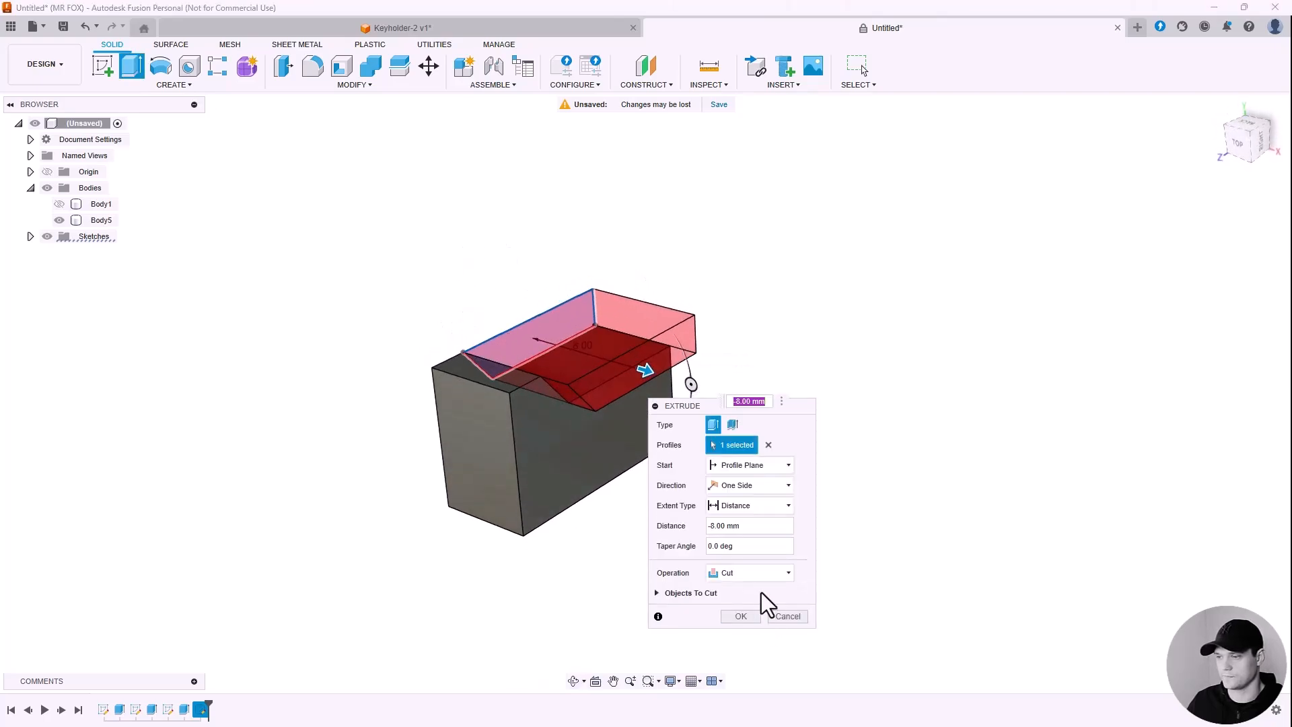
{"action": "left_click_drag", "start_coordinate": [790, 411], "coordinate": [849, 367]}
{"action": "left_click", "coordinate": [810, 553]}
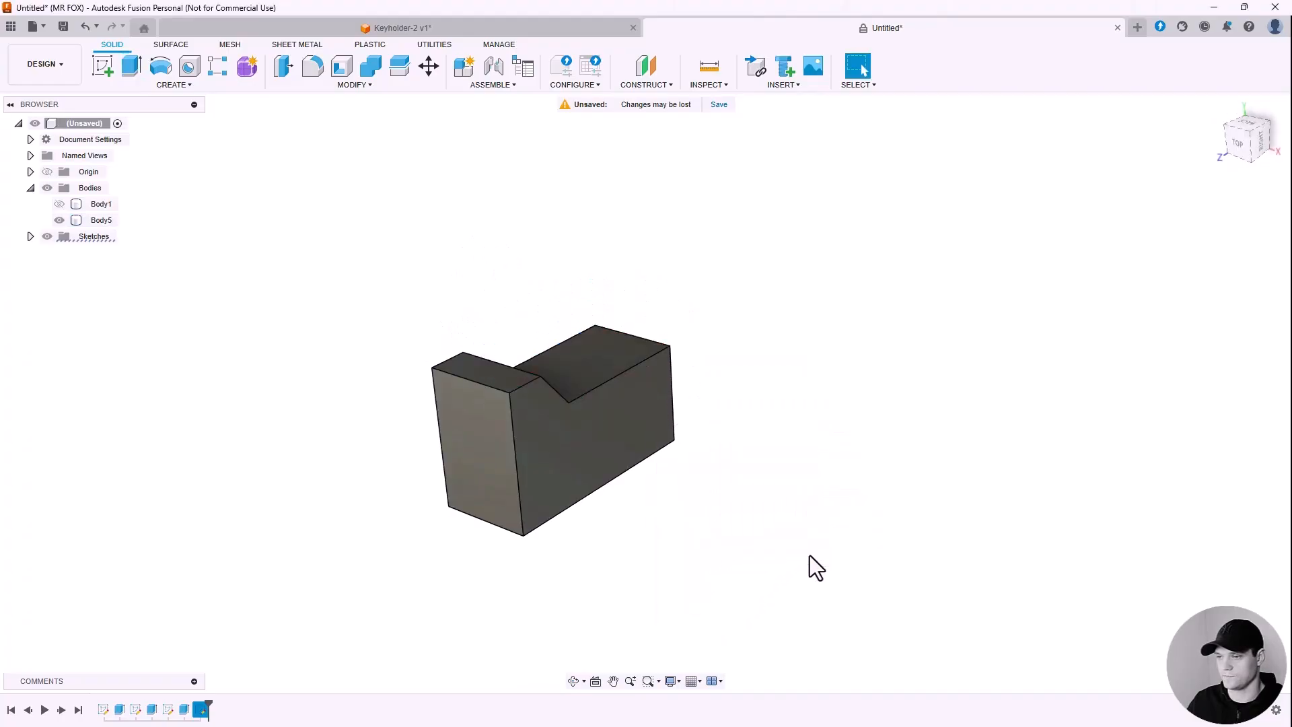
{"action": "middle_click_drag", "start_coordinate": [670, 306], "coordinate": [461, 229], "text": "shift"}
Step: Fillet the notch's top edges, step edge and bottom edges of the hook at 2 mm radius
{"action": "left_click", "coordinate": [344, 87]}
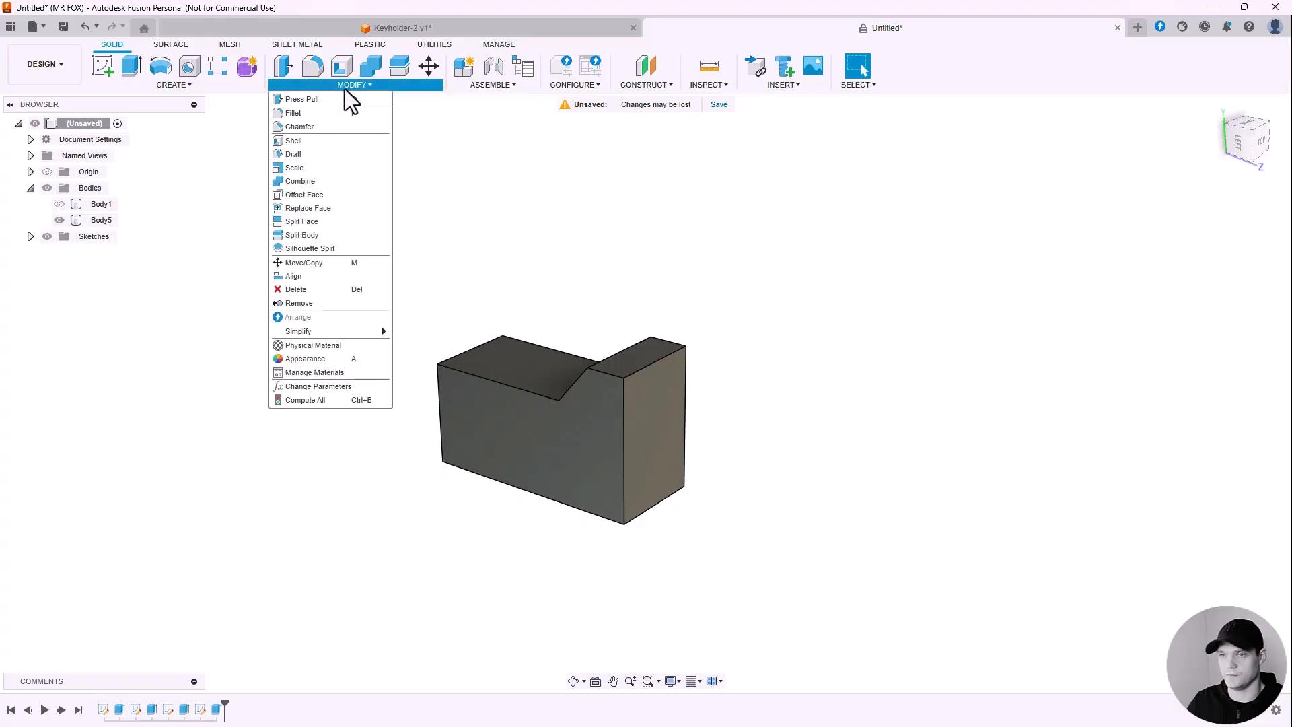
{"action": "left_click", "coordinate": [304, 115]}
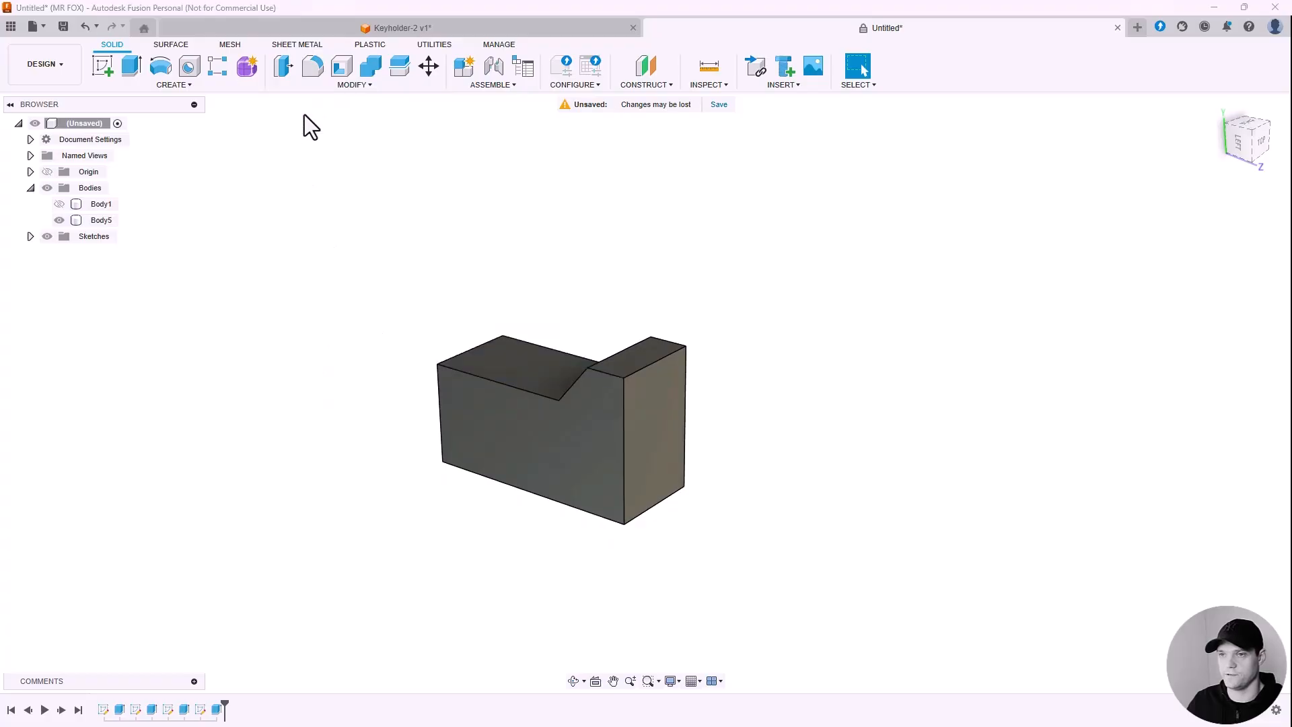
{"action": "left_click", "coordinate": [522, 389]}
{"action": "left_click", "coordinate": [553, 347]}
{"action": "left_click", "coordinate": [528, 491]}
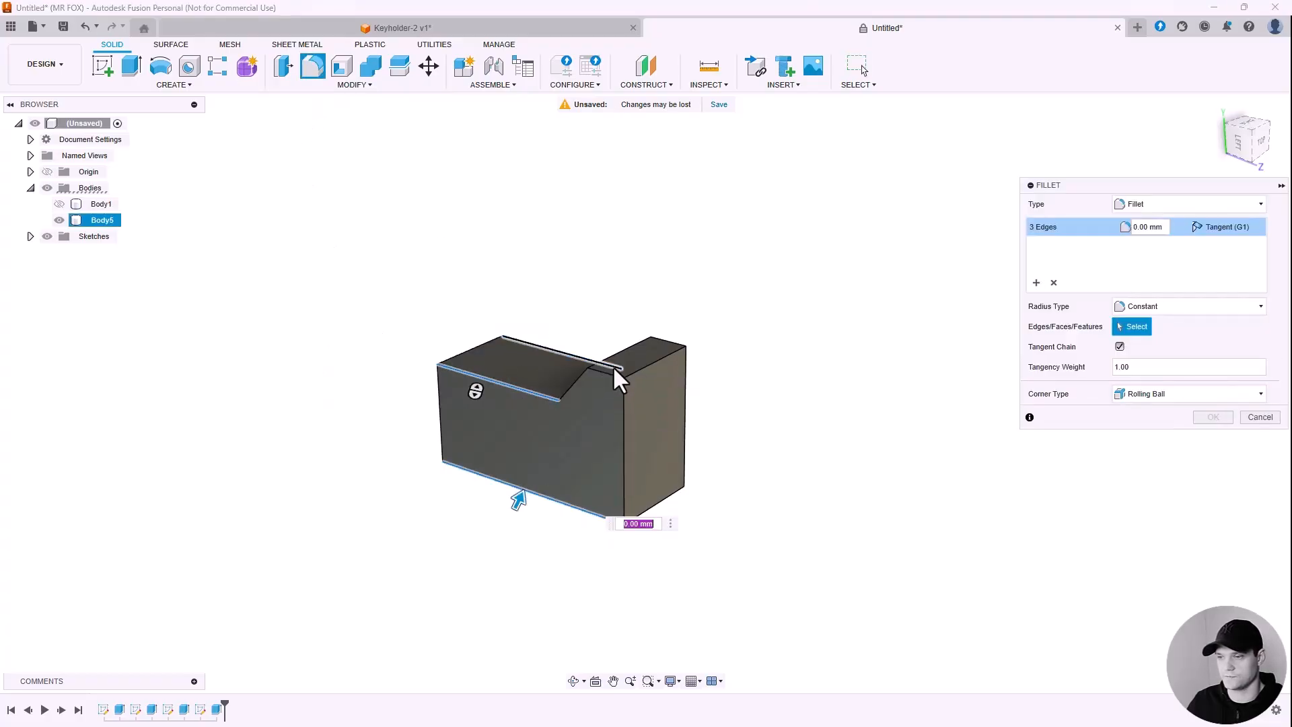
{"action": "left_click", "coordinate": [609, 369]}
{"action": "middle_click_drag", "start_coordinate": [696, 313], "coordinate": [562, 369], "text": "shift"}
{"action": "left_click", "coordinate": [558, 482]}
{"action": "left_click", "coordinate": [559, 470]}
{"action": "middle_click_drag", "start_coordinate": [537, 286], "coordinate": [571, 327], "text": "shift"}
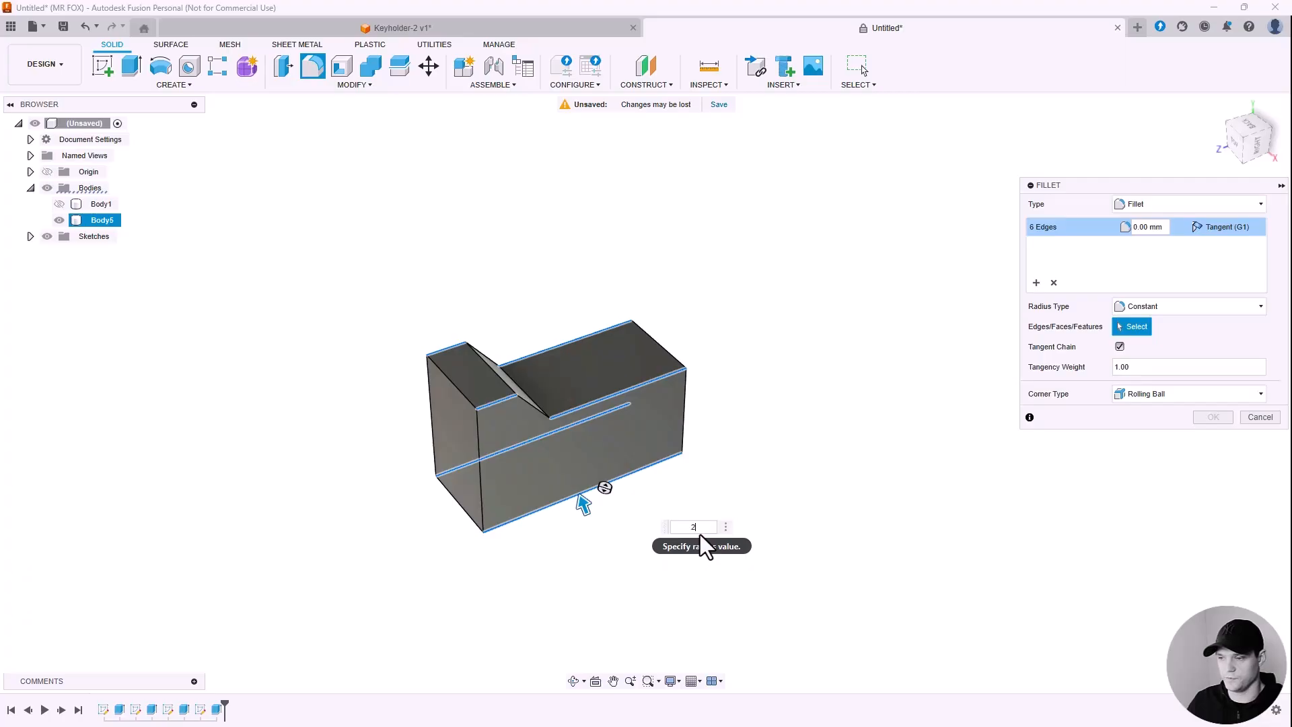
{"action": "type", "text": "2"}
{"action": "middle_click_drag", "start_coordinate": [623, 510], "coordinate": [774, 471], "text": "shift"}
{"action": "left_click", "coordinate": [1212, 418]}
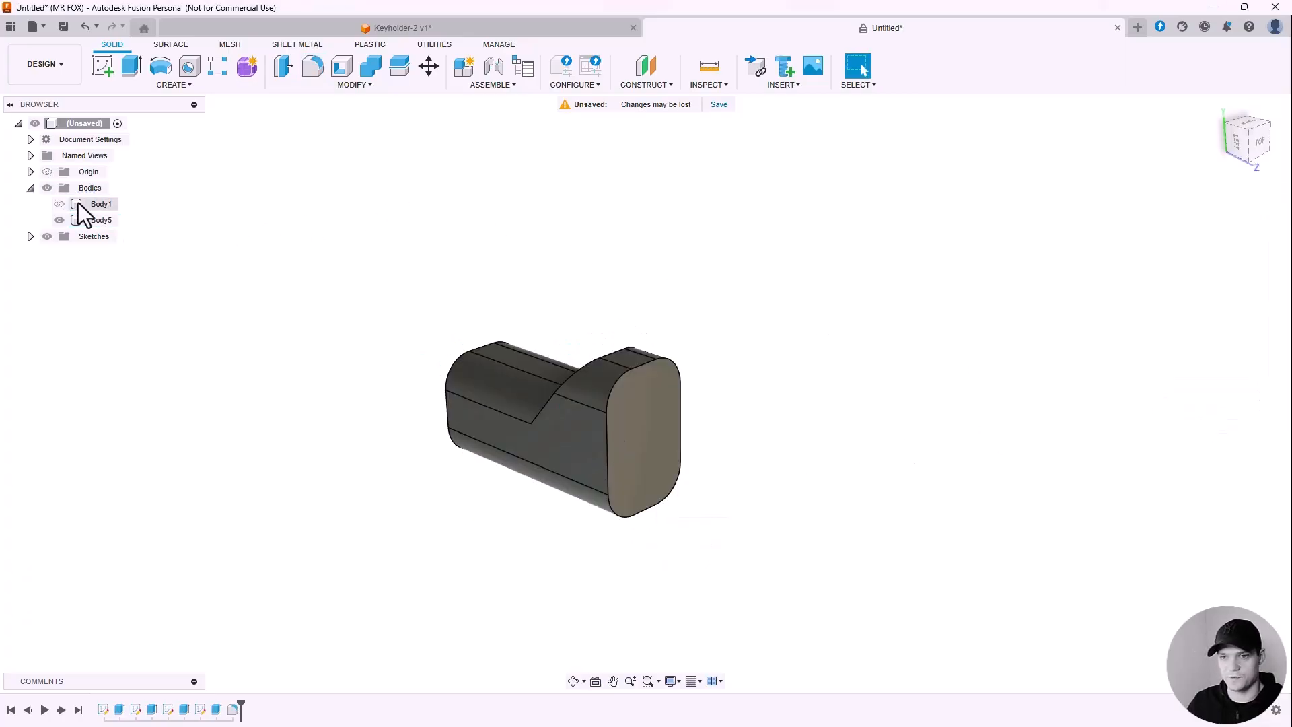
Step: Unhide the HOME lettering body, select it, and bring up the Modify menu
{"action": "left_click", "coordinate": [59, 203]}
{"action": "scroll", "coordinate": [592, 510], "scroll_direction": "down", "scroll_amount": 5}
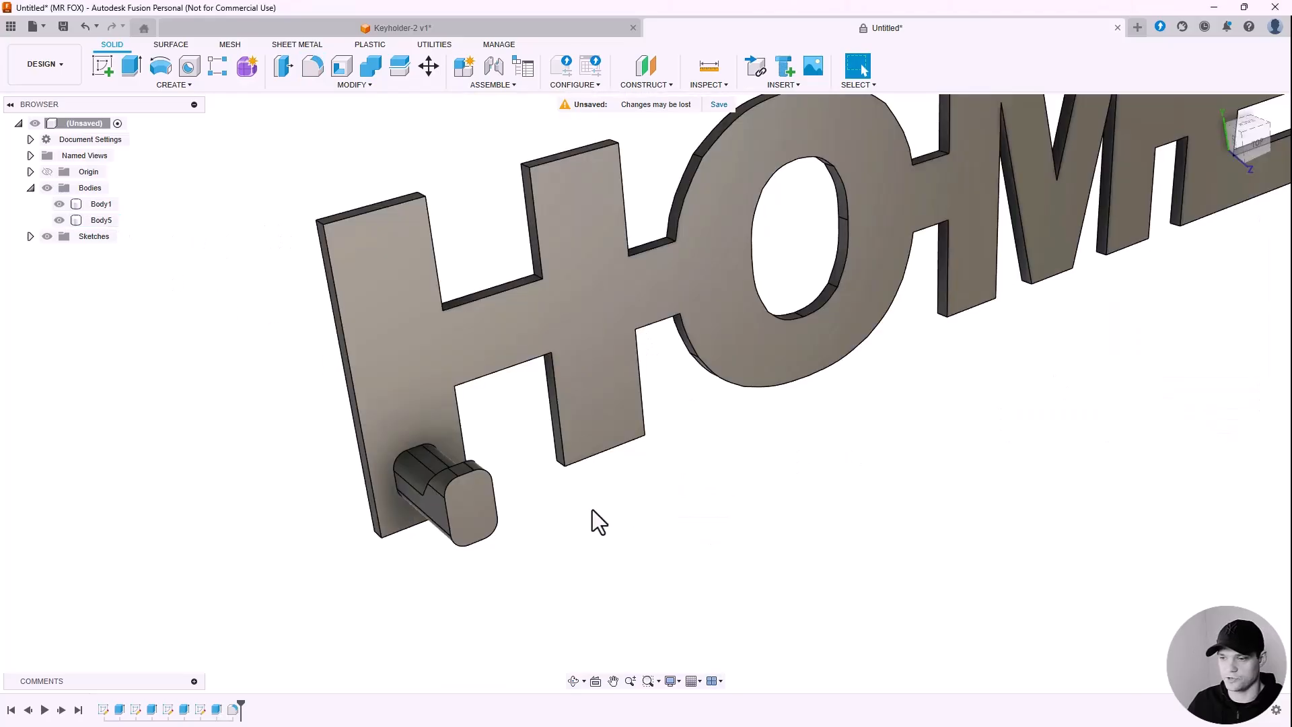
{"action": "left_click", "coordinate": [575, 511]}
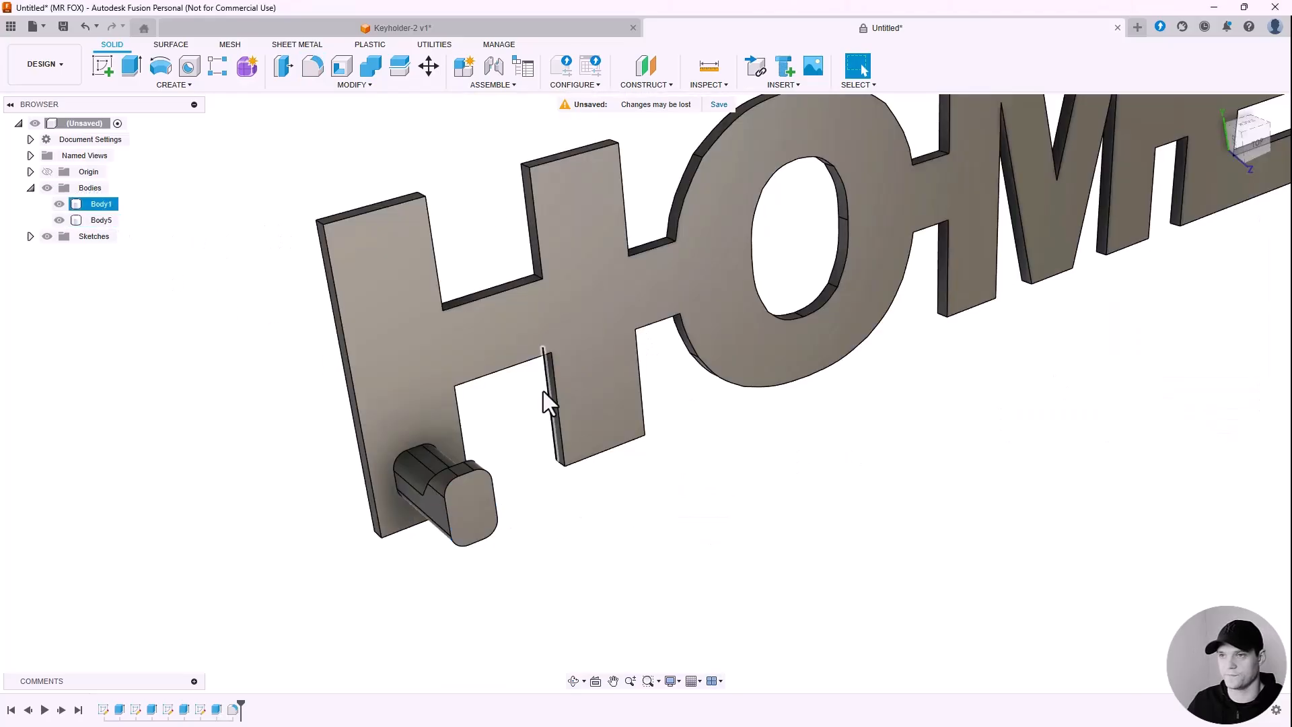
{"action": "left_click", "coordinate": [359, 85]}
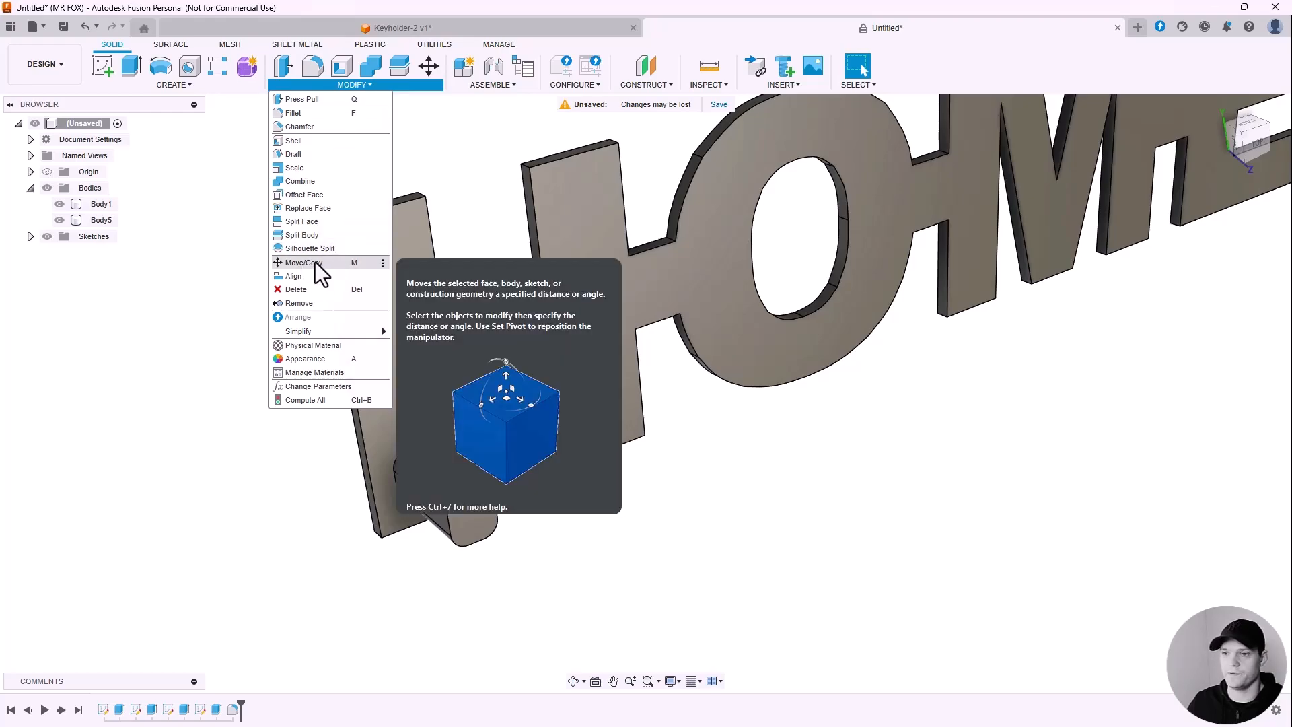
{"action": "left_click", "coordinate": [431, 66]}
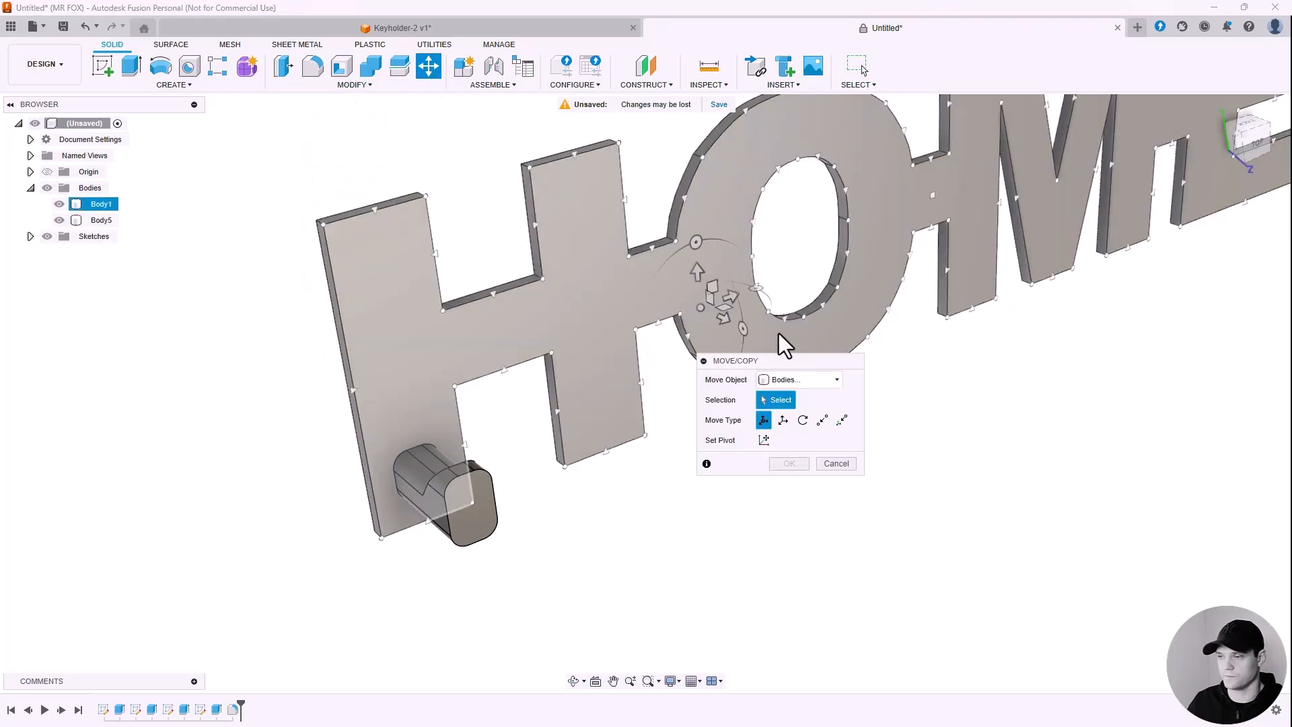
{"action": "left_click", "coordinate": [778, 333]}
{"action": "left_click_drag", "start_coordinate": [786, 358], "coordinate": [732, 446]}
{"action": "left_click", "coordinate": [475, 505]}
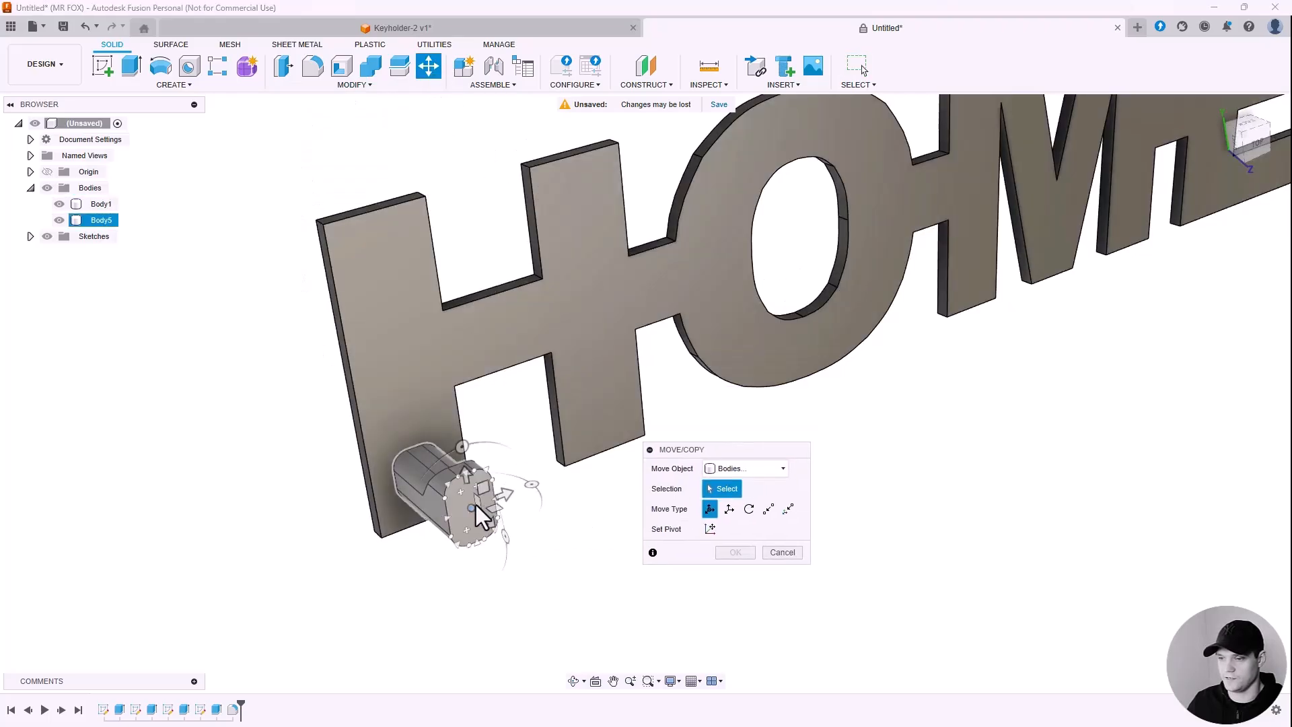
{"action": "scroll", "coordinate": [470, 515], "scroll_direction": "up", "scroll_amount": 6}
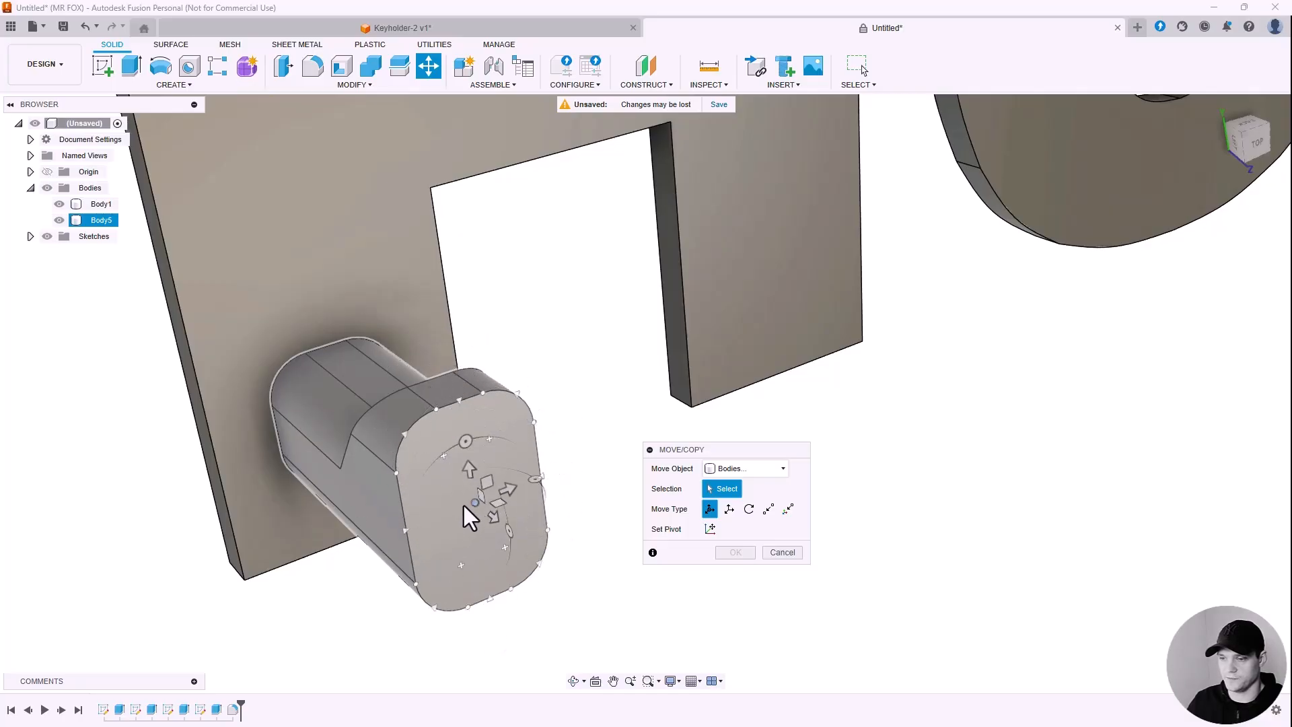
{"action": "left_click", "coordinate": [475, 505]}
{"action": "scroll", "coordinate": [576, 457], "scroll_direction": "down", "scroll_amount": 5}
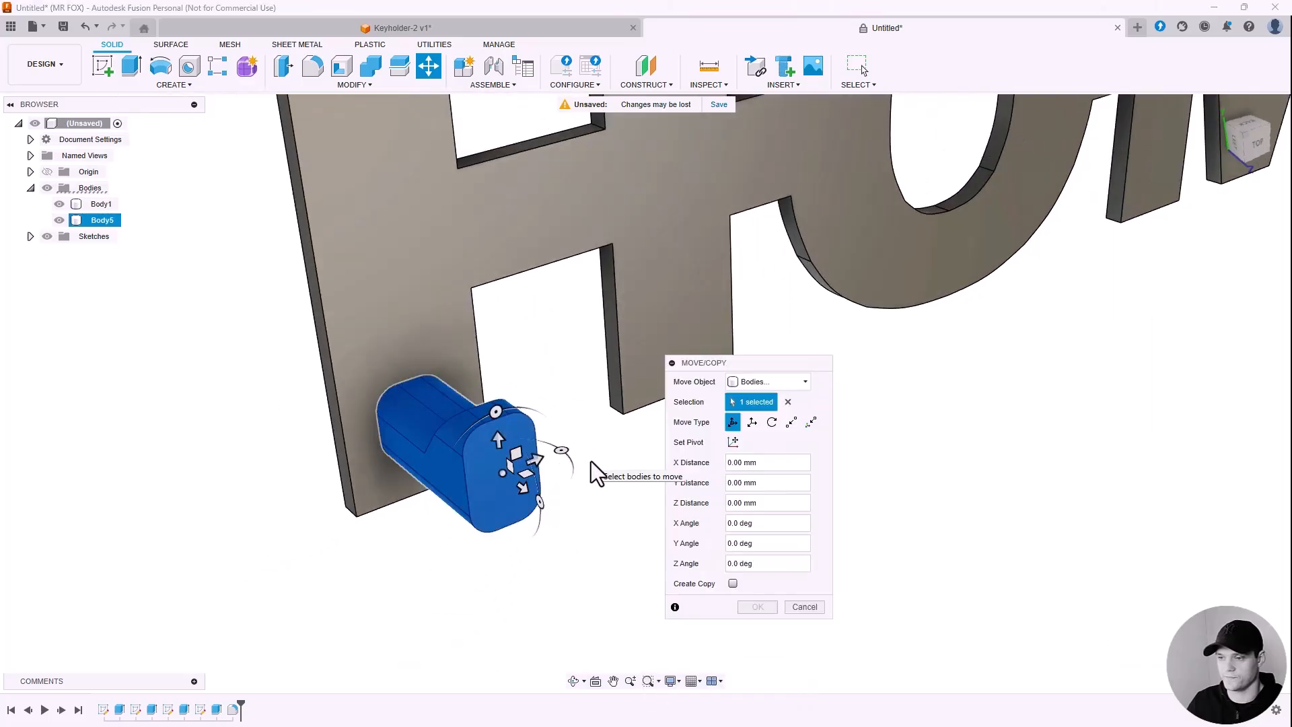
{"action": "mouse_move", "coordinate": [558, 454]}
{"action": "middle_mouse_down", "text": "shift"}
{"action": "mouse_move", "coordinate": [548, 469]}
{"action": "mouse_move", "coordinate": [562, 462]}
{"action": "middle_mouse_up", "text": "shift"}
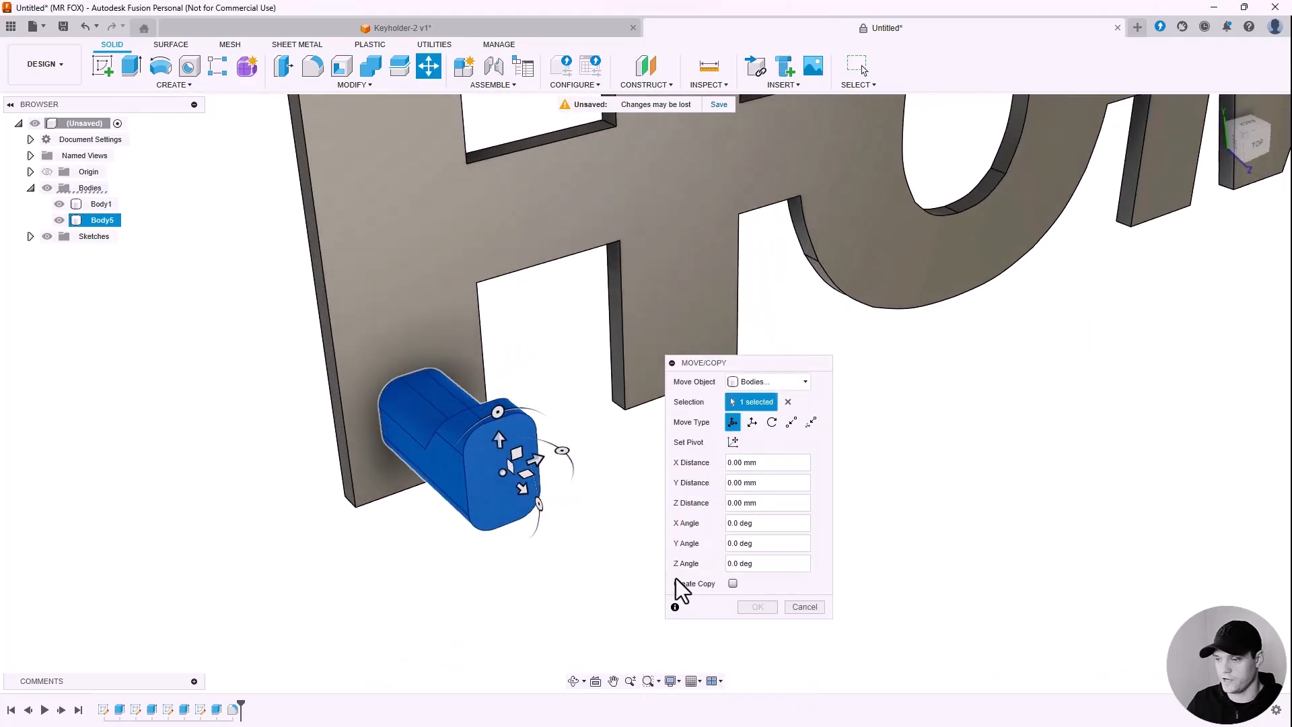
{"action": "left_click", "coordinate": [732, 583]}
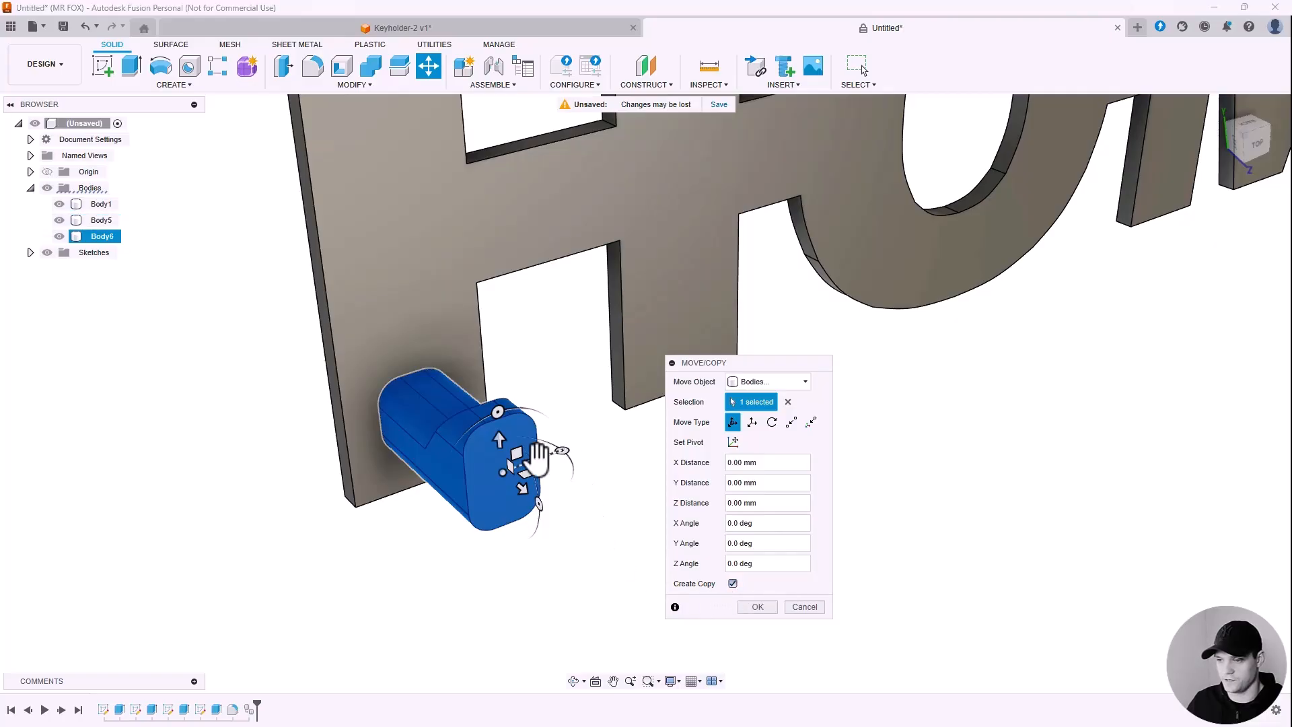
{"action": "left_click_drag", "start_coordinate": [536, 460], "coordinate": [671, 410]}
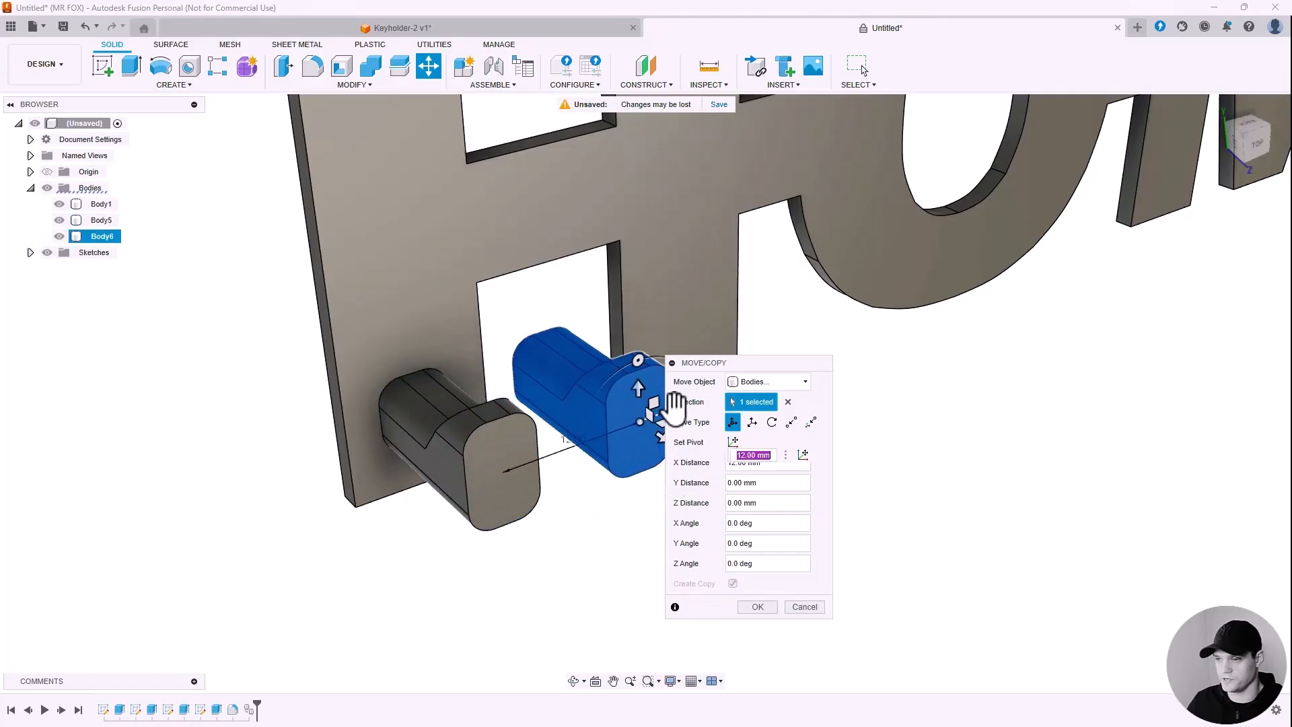
{"action": "scroll", "coordinate": [455, 501], "scroll_direction": "down", "scroll_amount": 3}
{"action": "scroll", "coordinate": [596, 436], "scroll_direction": "up", "scroll_amount": 2}
{"action": "left_click_drag", "start_coordinate": [562, 437], "coordinate": [660, 404]}
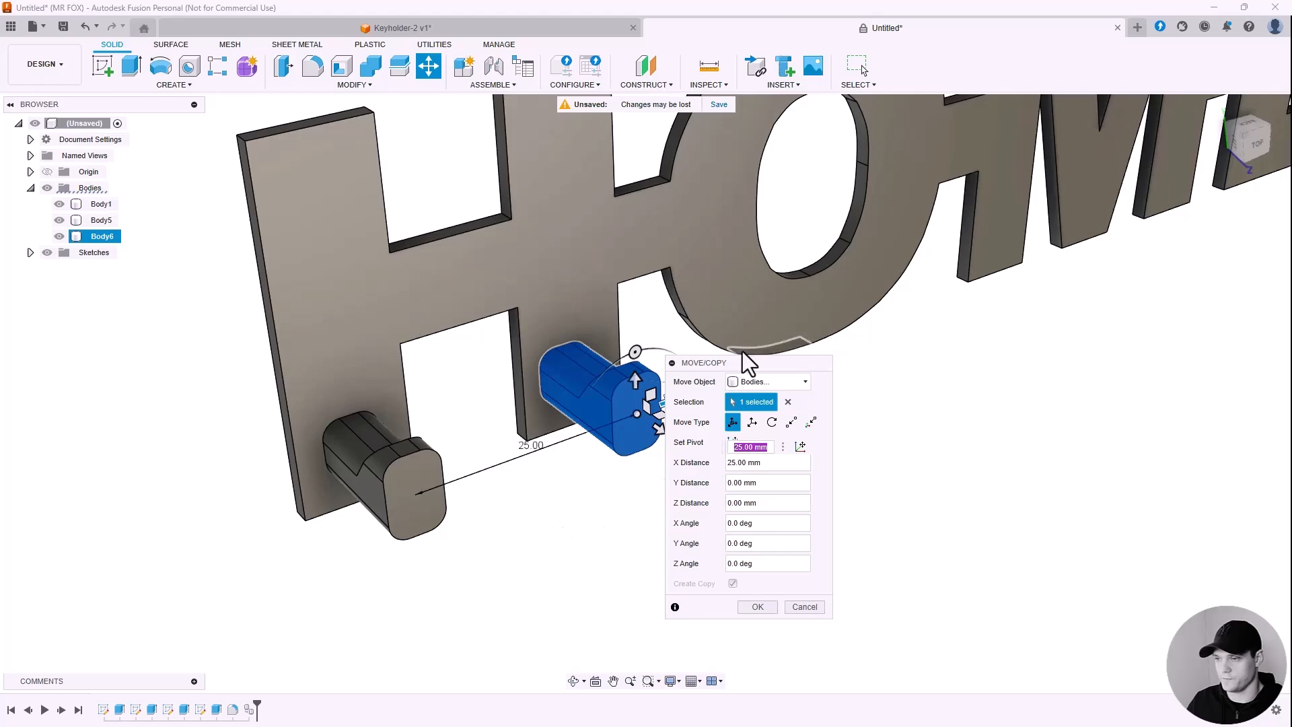
{"action": "left_click_drag", "start_coordinate": [757, 362], "coordinate": [817, 362]}
{"action": "mouse_move", "coordinate": [515, 432]}
{"action": "middle_mouse_down", "text": "shift"}
{"action": "mouse_move", "coordinate": [485, 384]}
{"action": "mouse_move", "coordinate": [512, 436]}
{"action": "middle_mouse_up", "text": "shift"}
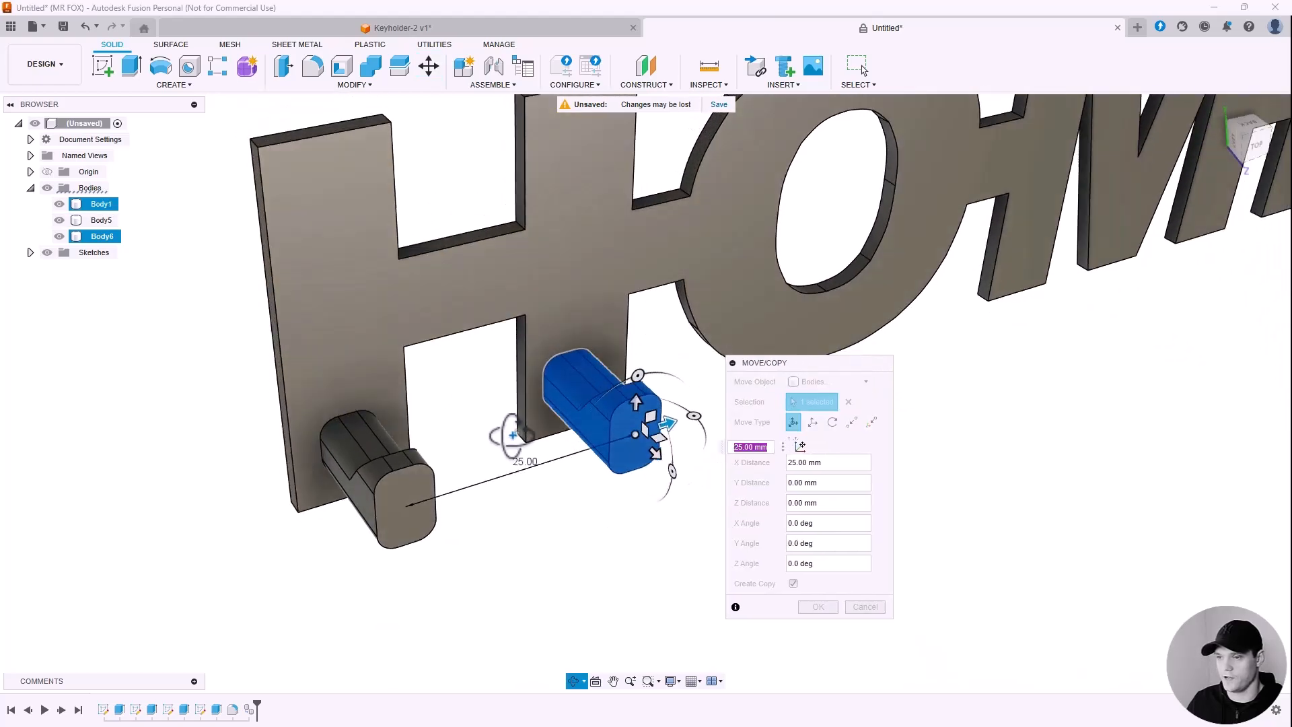
{"action": "scroll", "coordinate": [633, 389], "scroll_direction": "up", "scroll_amount": 2}
{"action": "left_click_drag", "start_coordinate": [634, 385], "coordinate": [717, 415]}
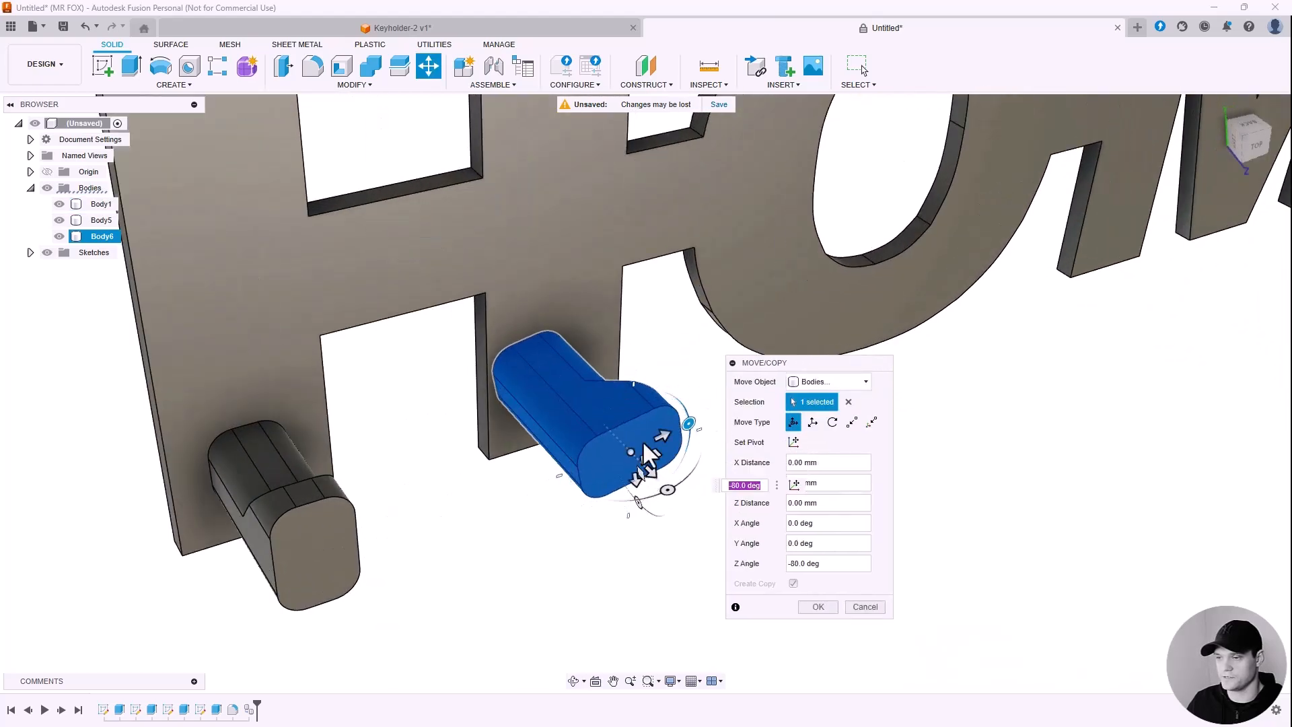
{"action": "left_click_drag", "start_coordinate": [666, 490], "coordinate": [626, 378]}
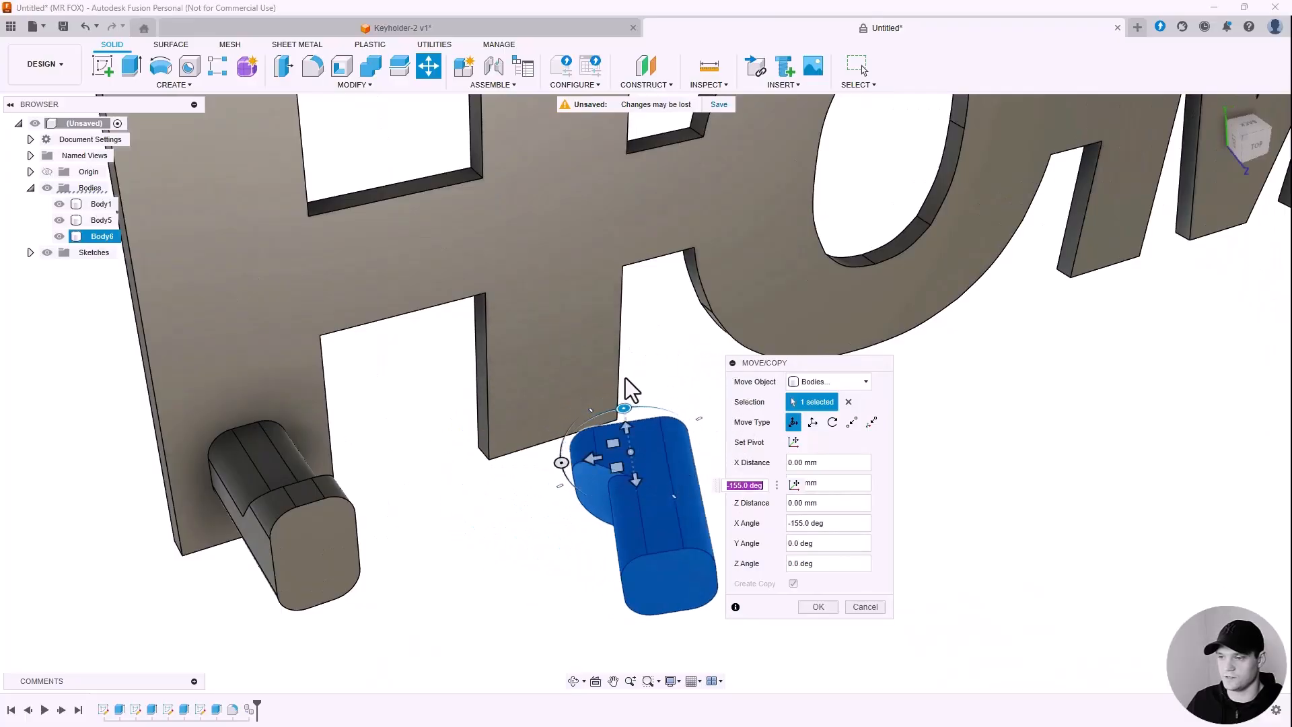
{"action": "scroll", "coordinate": [614, 476], "scroll_direction": "down", "scroll_amount": 1}
{"action": "left_click_drag", "start_coordinate": [632, 481], "coordinate": [609, 419]}
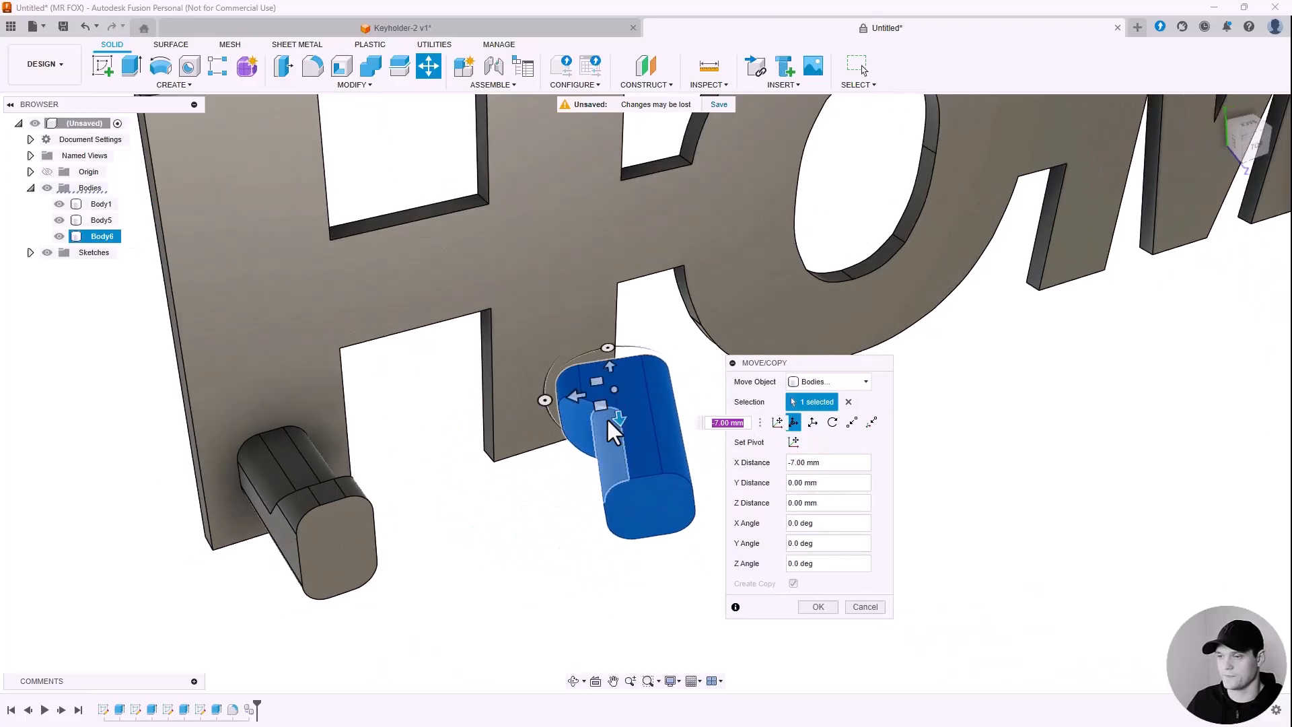
{"action": "mouse_move", "coordinate": [552, 438]}
{"action": "middle_mouse_down", "text": "shift"}
{"action": "mouse_move", "coordinate": [507, 390]}
{"action": "mouse_move", "coordinate": [552, 429]}
{"action": "middle_mouse_up", "text": "shift"}
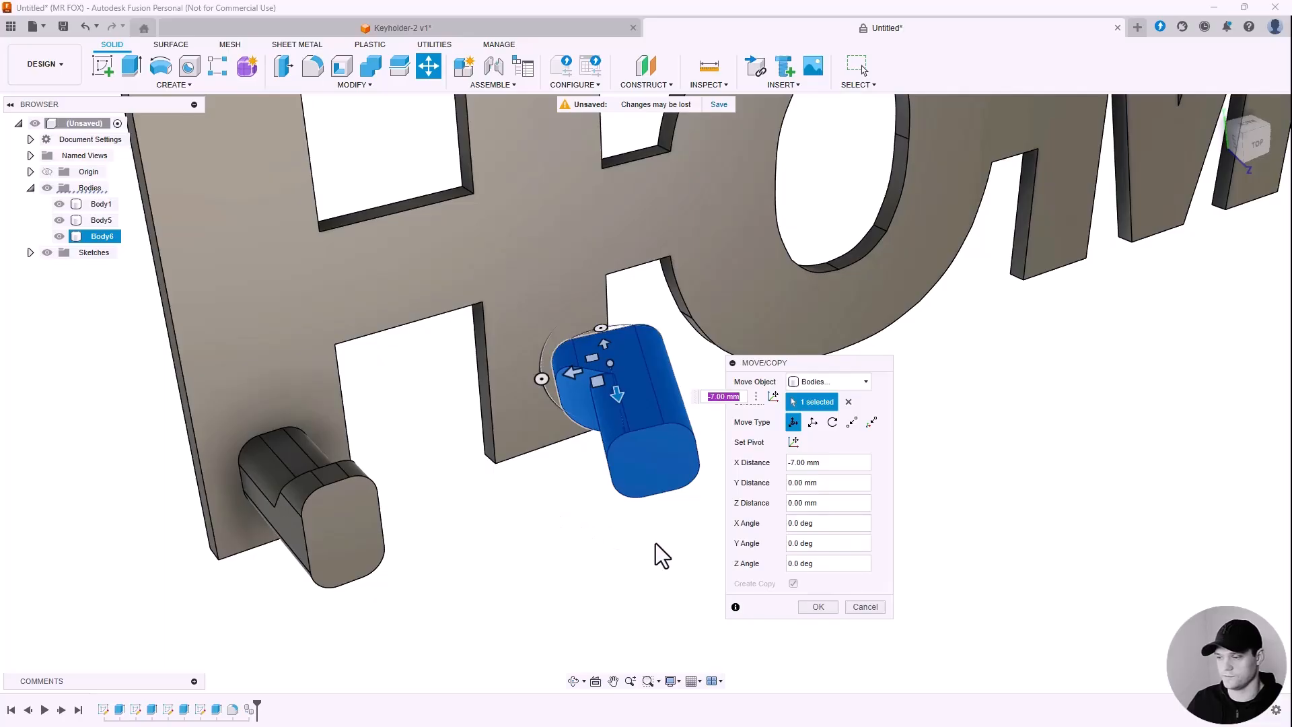
{"action": "left_click", "coordinate": [865, 606]}
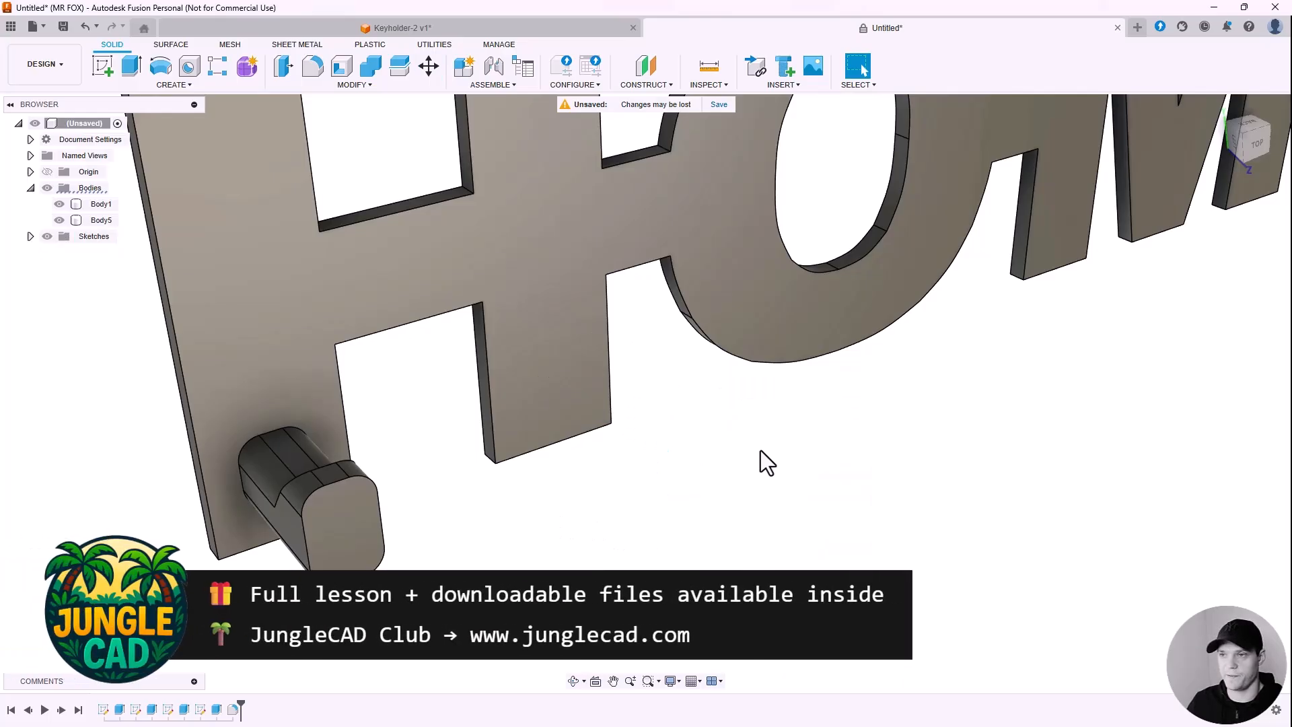
Step: Start a Rectangular Pattern with the hook chosen as the body to repeat
{"action": "left_click", "coordinate": [503, 250]}
{"action": "left_click", "coordinate": [167, 82]}
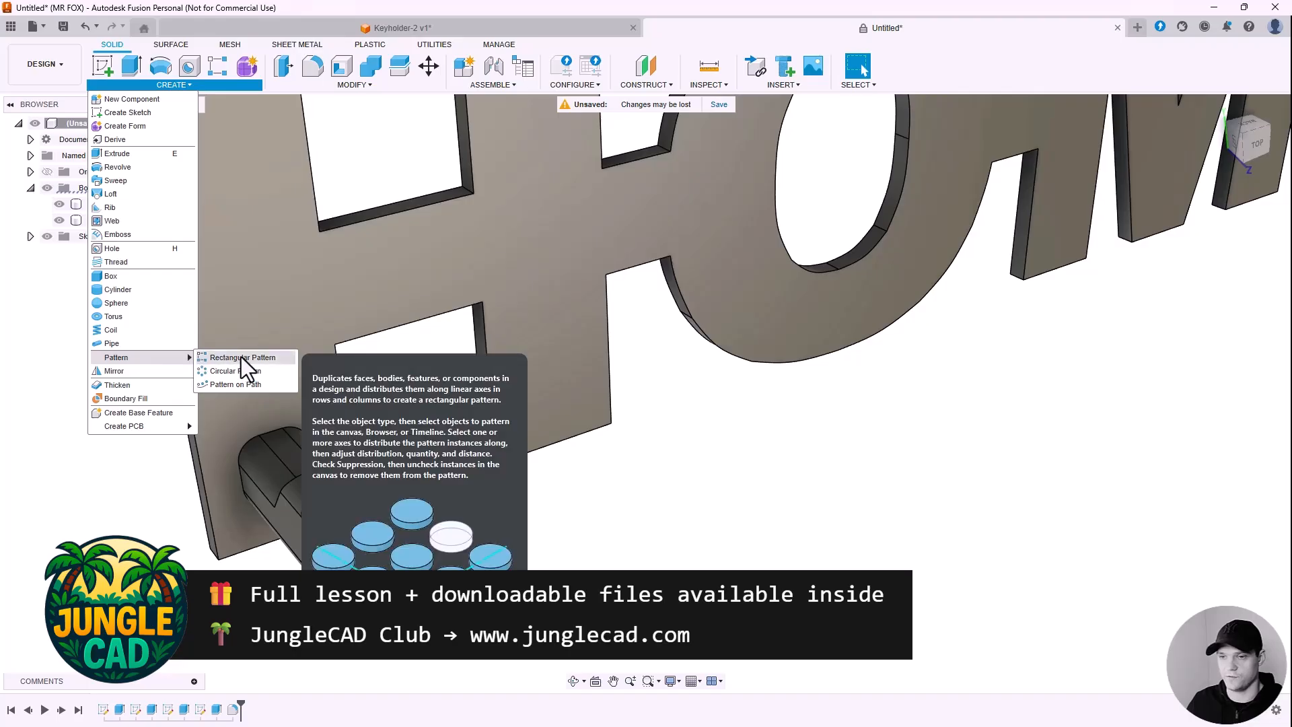
{"action": "left_click", "coordinate": [244, 364]}
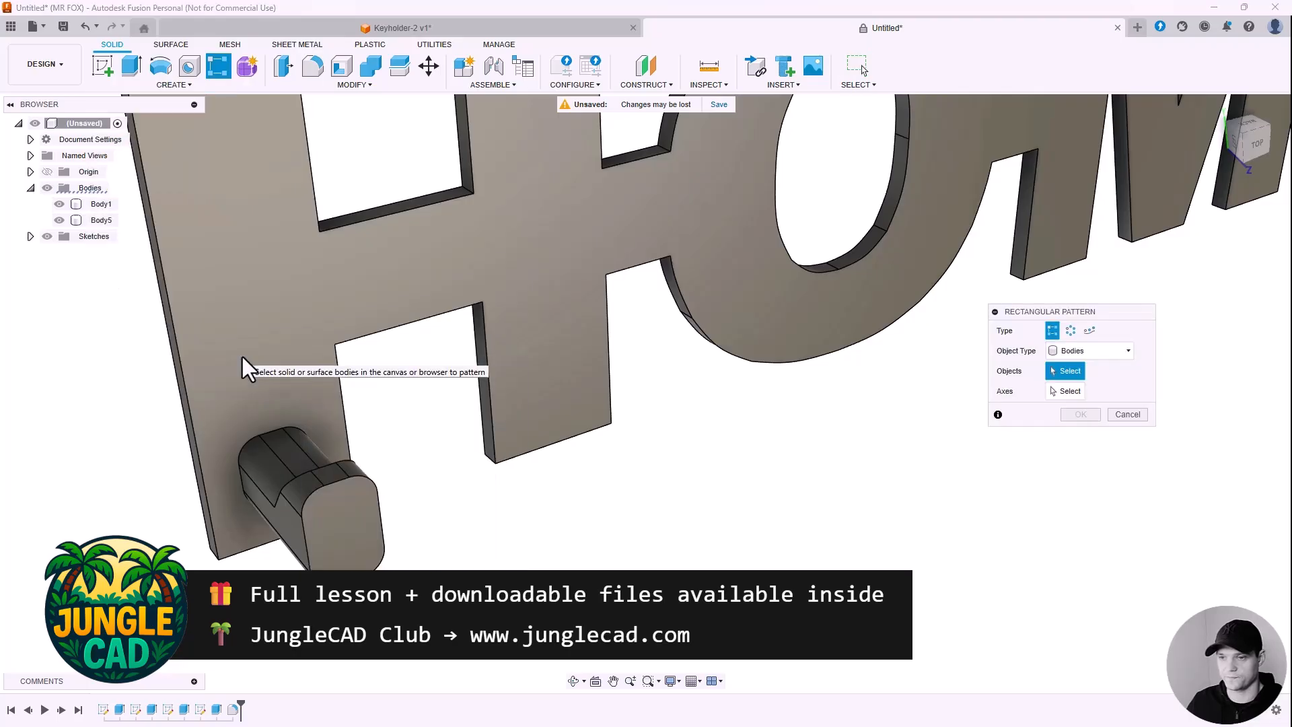
{"action": "left_click_drag", "start_coordinate": [1056, 313], "coordinate": [868, 360]}
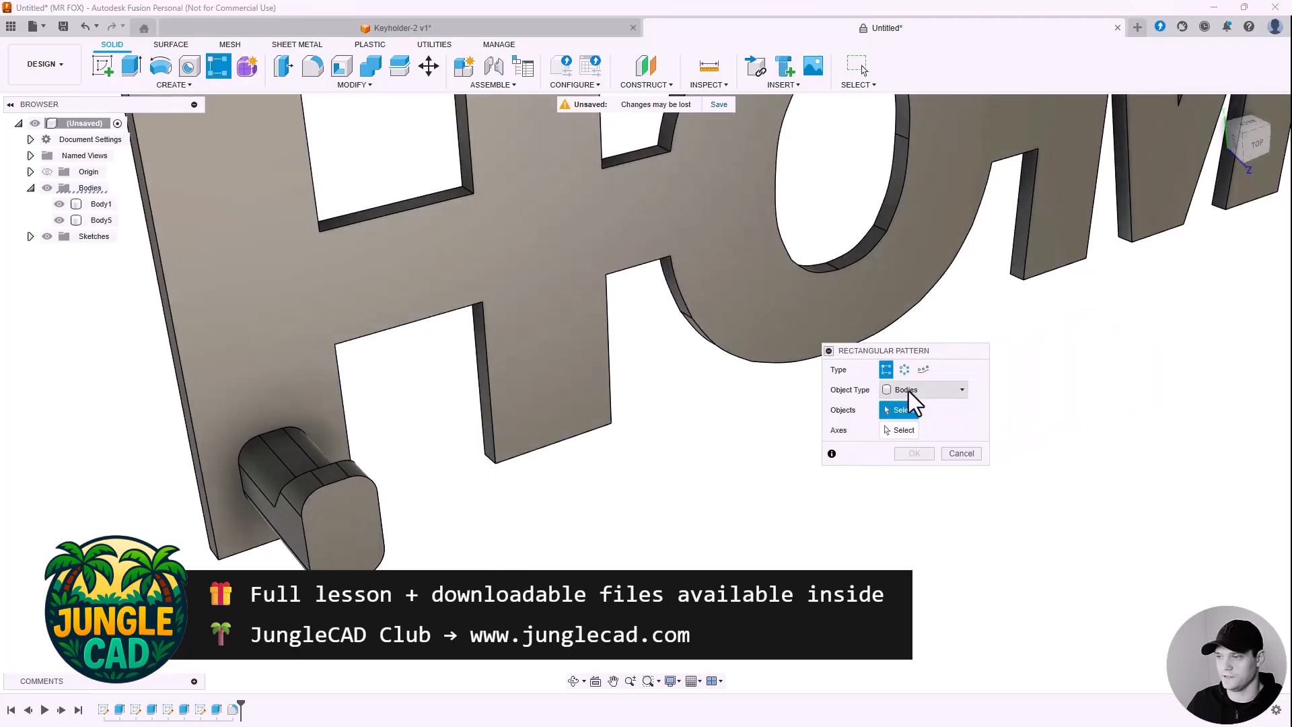
{"action": "left_click", "coordinate": [334, 531]}
Step: Pick the H's bottom edge as the pattern's axis direction
{"action": "scroll", "coordinate": [448, 534], "scroll_direction": "down", "scroll_amount": 3}
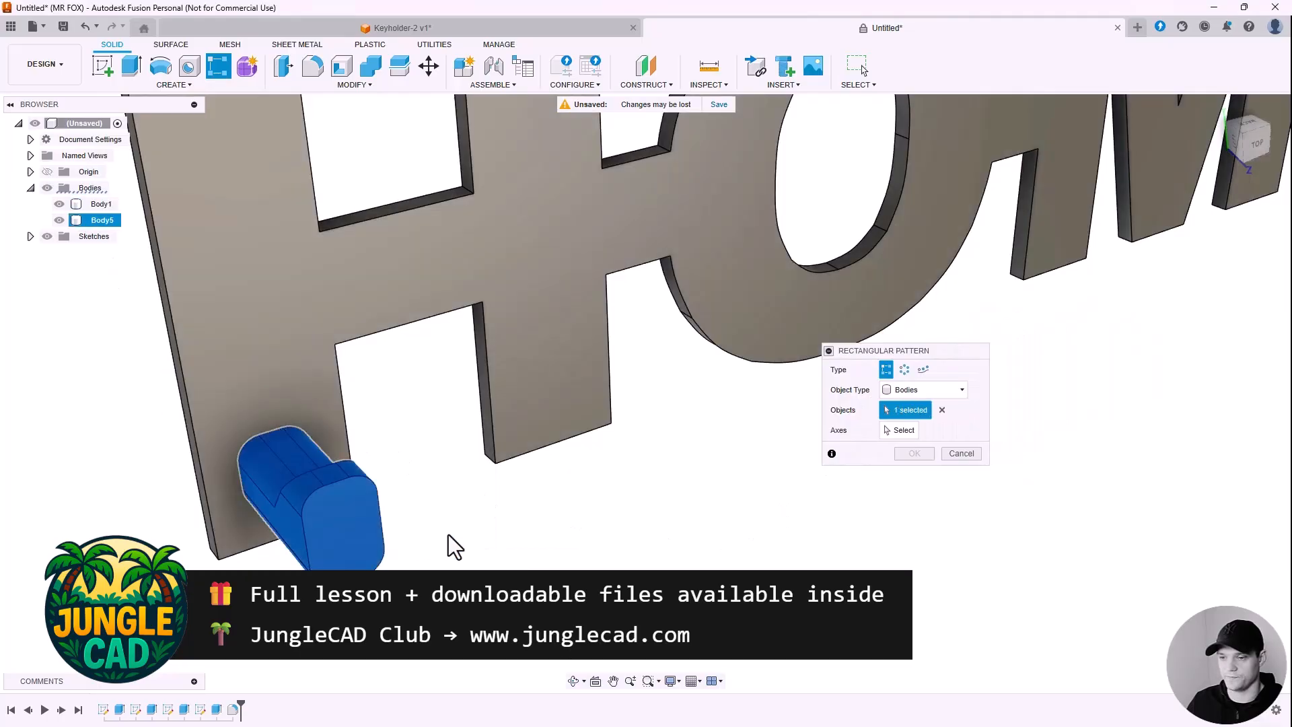
{"action": "left_click_drag", "start_coordinate": [961, 358], "coordinate": [720, 436]}
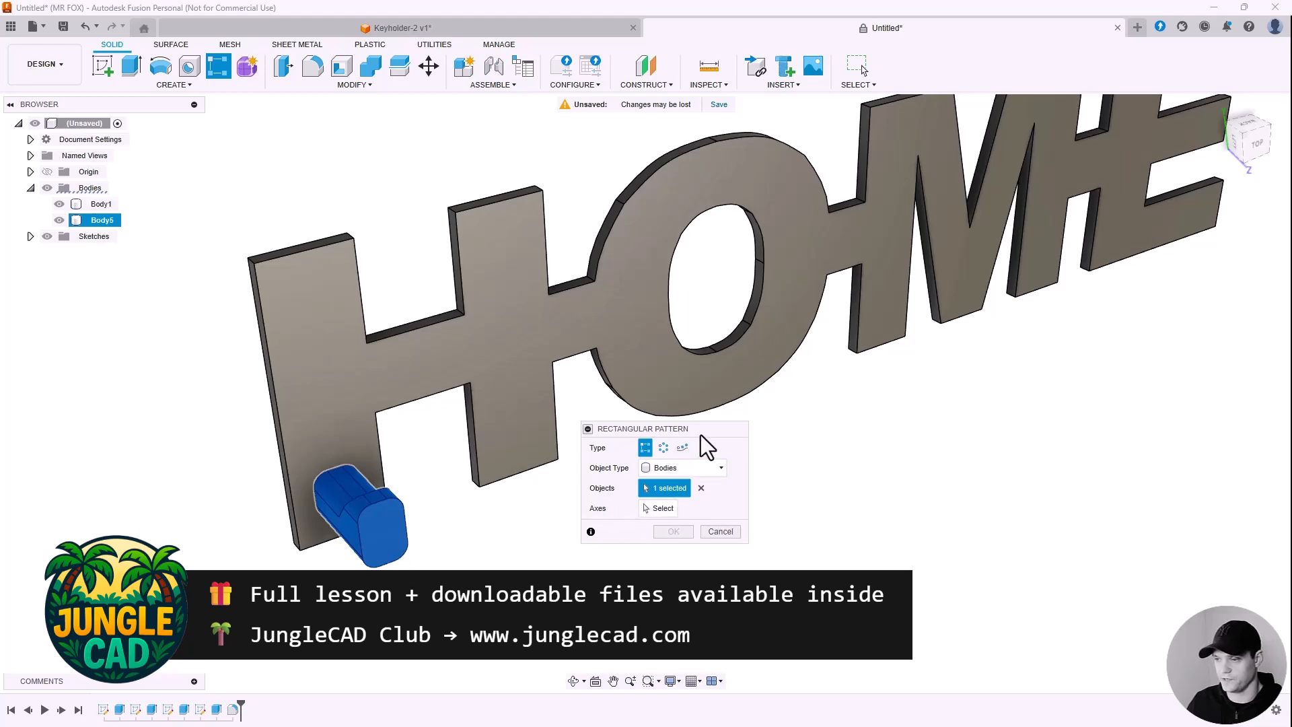
{"action": "left_click_drag", "start_coordinate": [700, 434], "coordinate": [772, 441]}
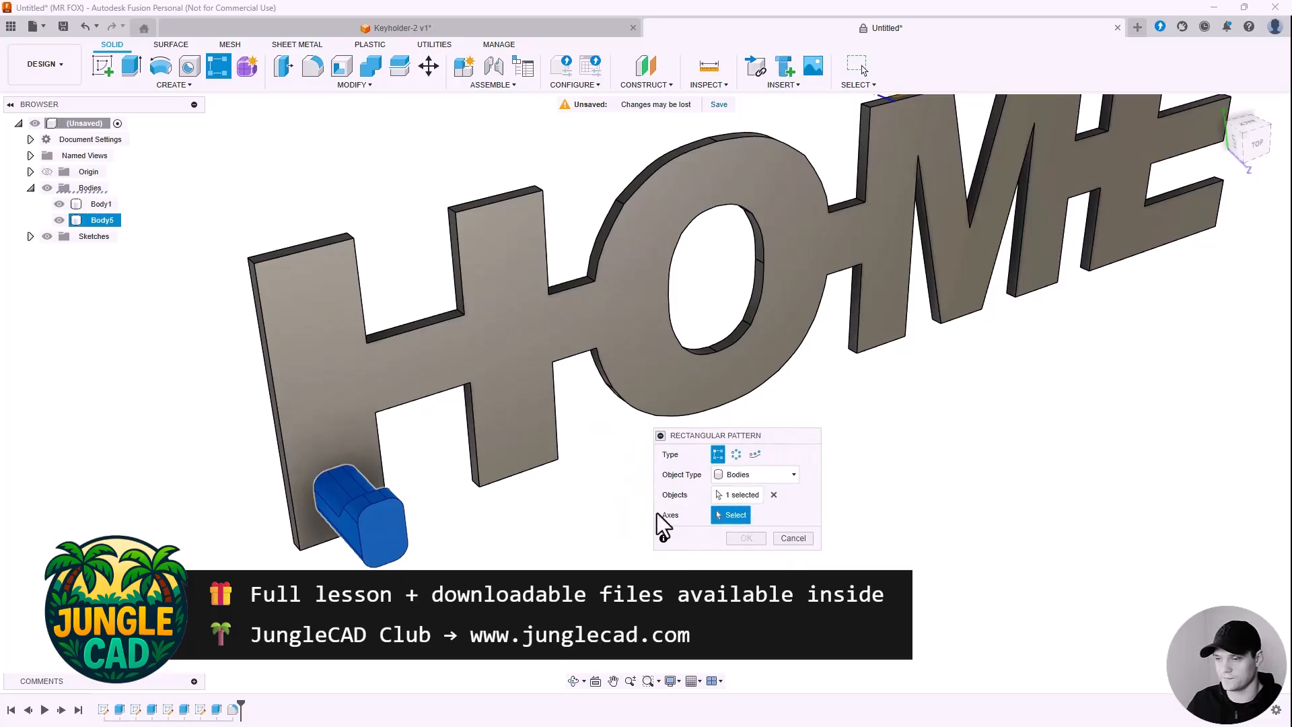
{"action": "scroll", "coordinate": [530, 474], "scroll_direction": "down", "scroll_amount": 2}
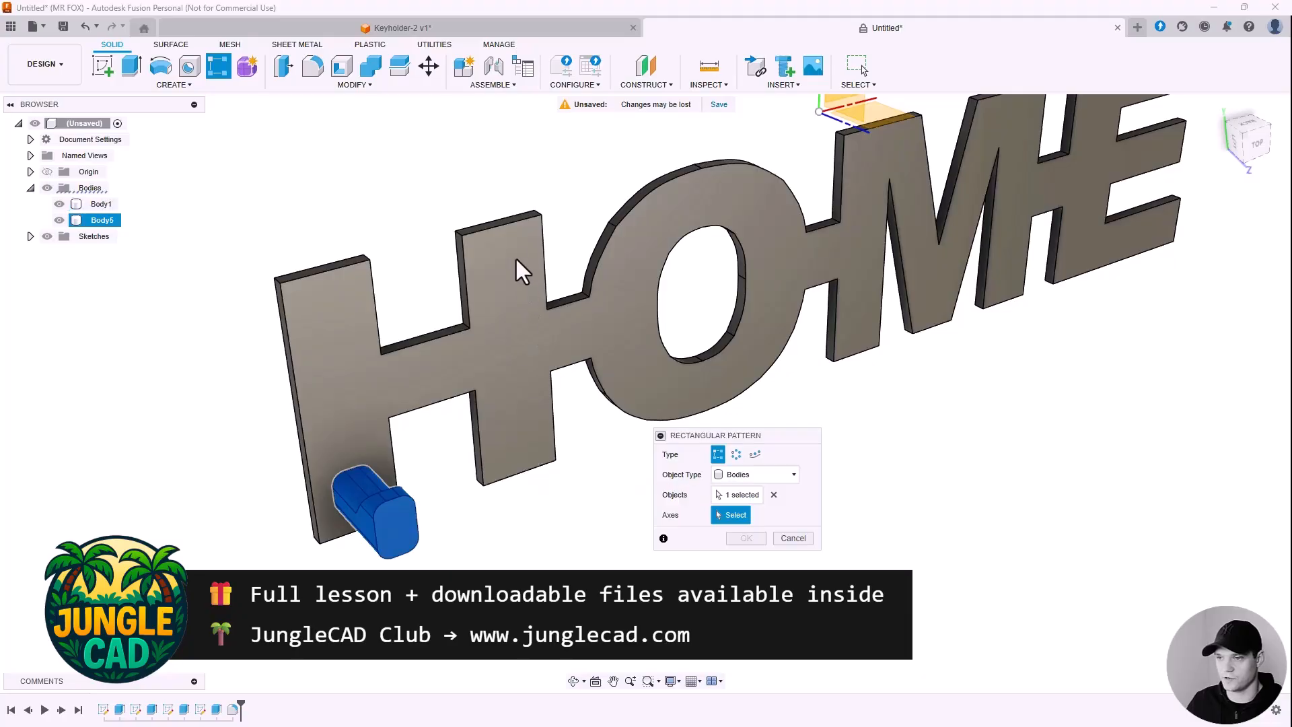
{"action": "scroll", "coordinate": [522, 471], "scroll_direction": "up", "scroll_amount": 2}
{"action": "scroll", "coordinate": [452, 551], "scroll_direction": "down", "scroll_amount": 4}
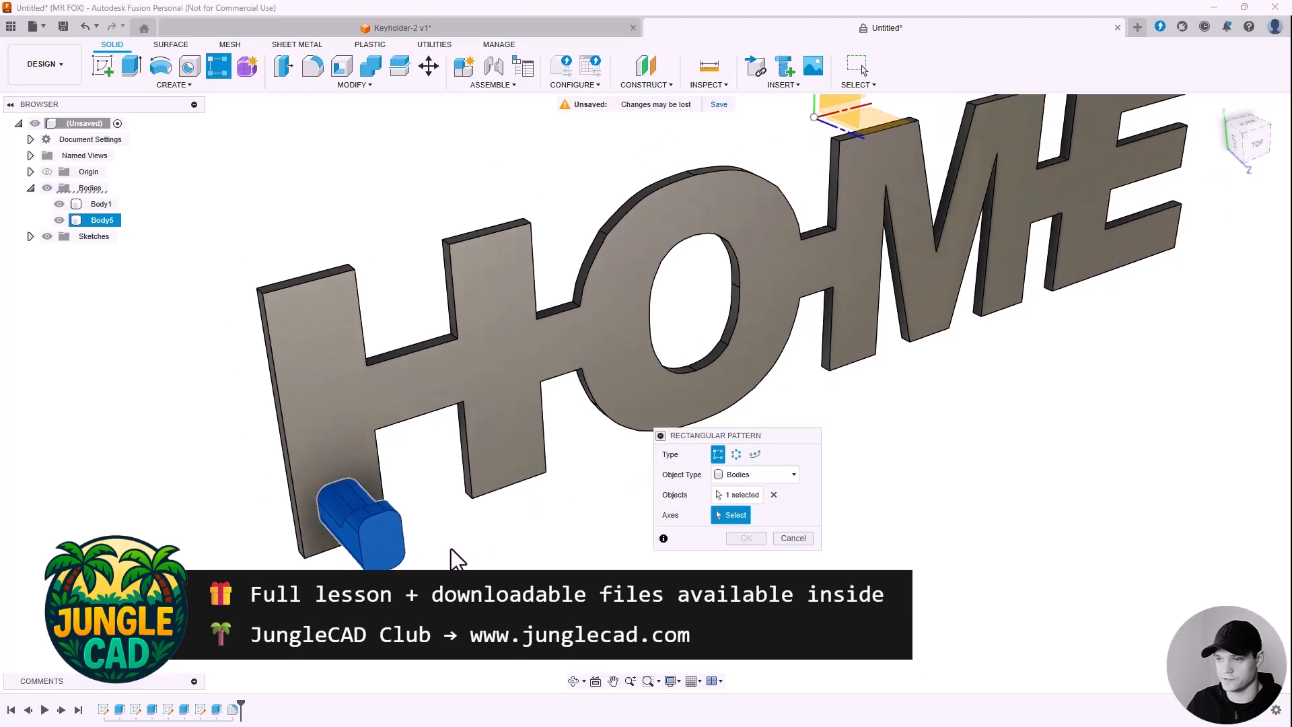
{"action": "middle_click_drag", "start_coordinate": [811, 185], "coordinate": [657, 332]}
{"action": "scroll", "coordinate": [657, 332], "scroll_direction": "up", "scroll_amount": 3}
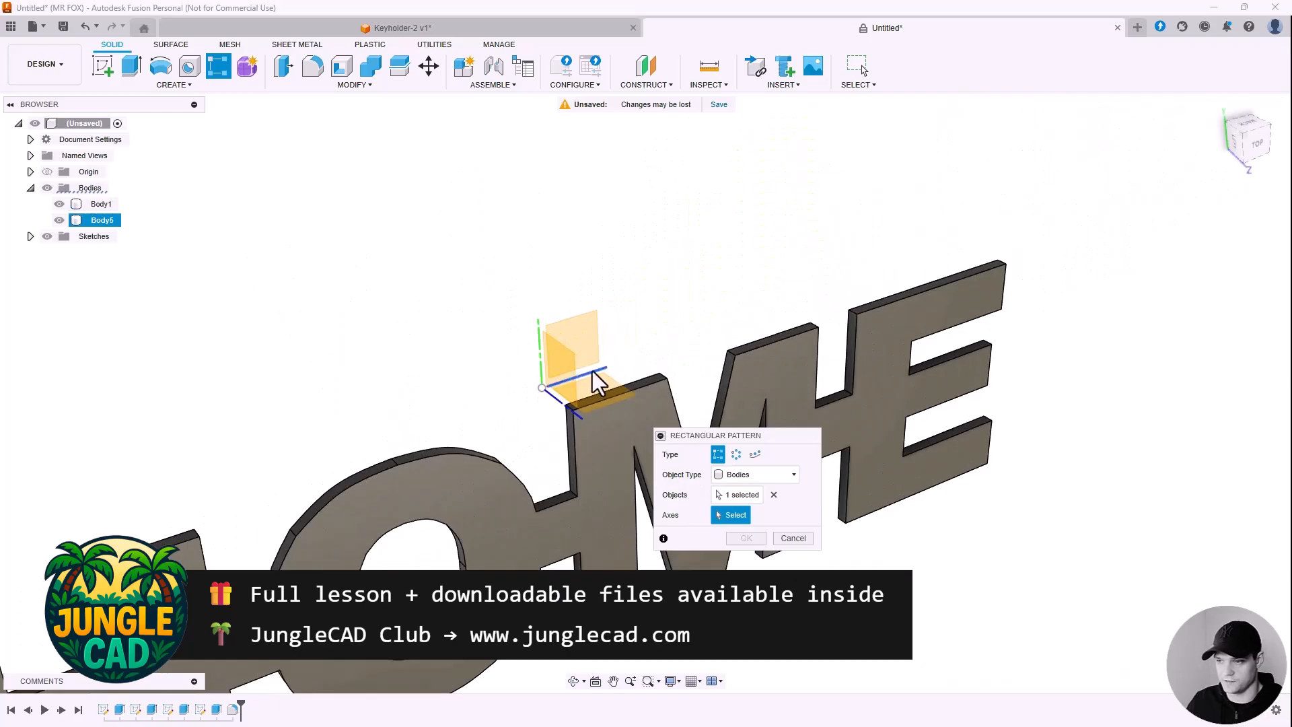
{"action": "scroll", "coordinate": [661, 300], "scroll_direction": "down", "scroll_amount": 4}
{"action": "scroll", "coordinate": [458, 539], "scroll_direction": "up", "scroll_amount": 4}
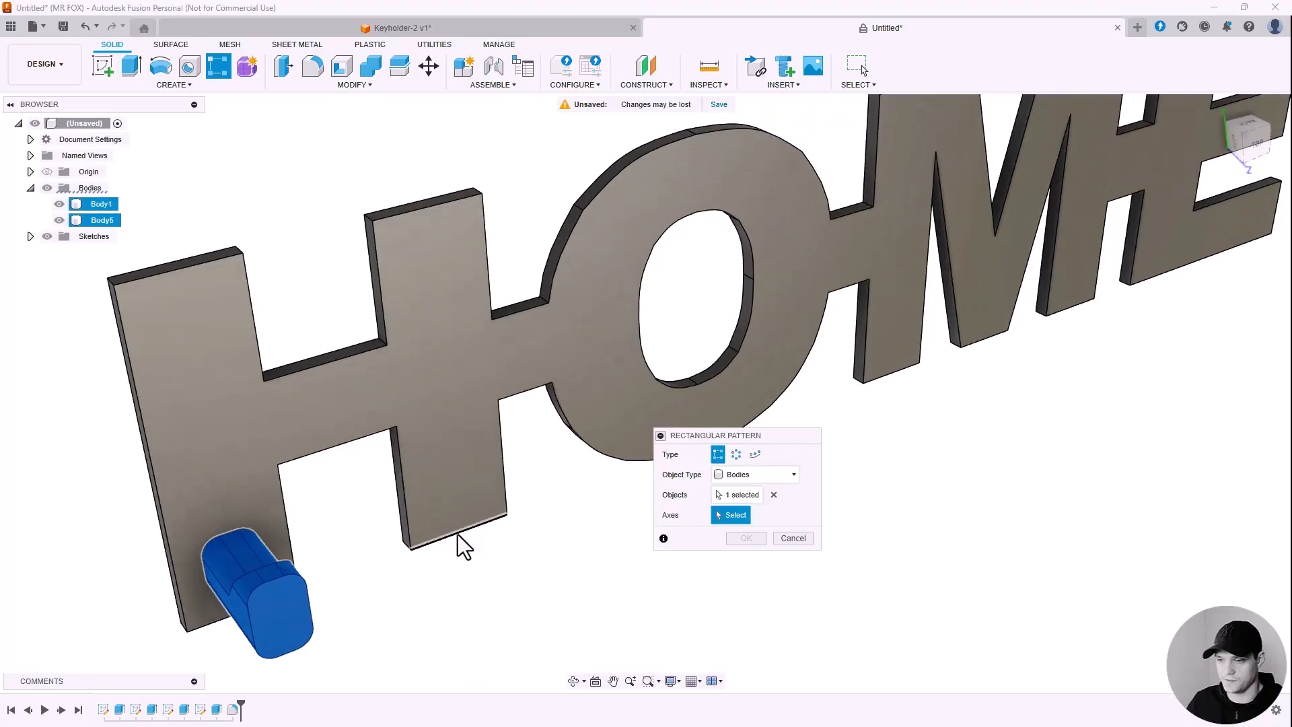
{"action": "left_click", "coordinate": [457, 532]}
Step: Spread the hook copies along the H's edge to 55 mm and raise the count to four
{"action": "scroll", "coordinate": [442, 572], "scroll_direction": "down", "scroll_amount": 1}
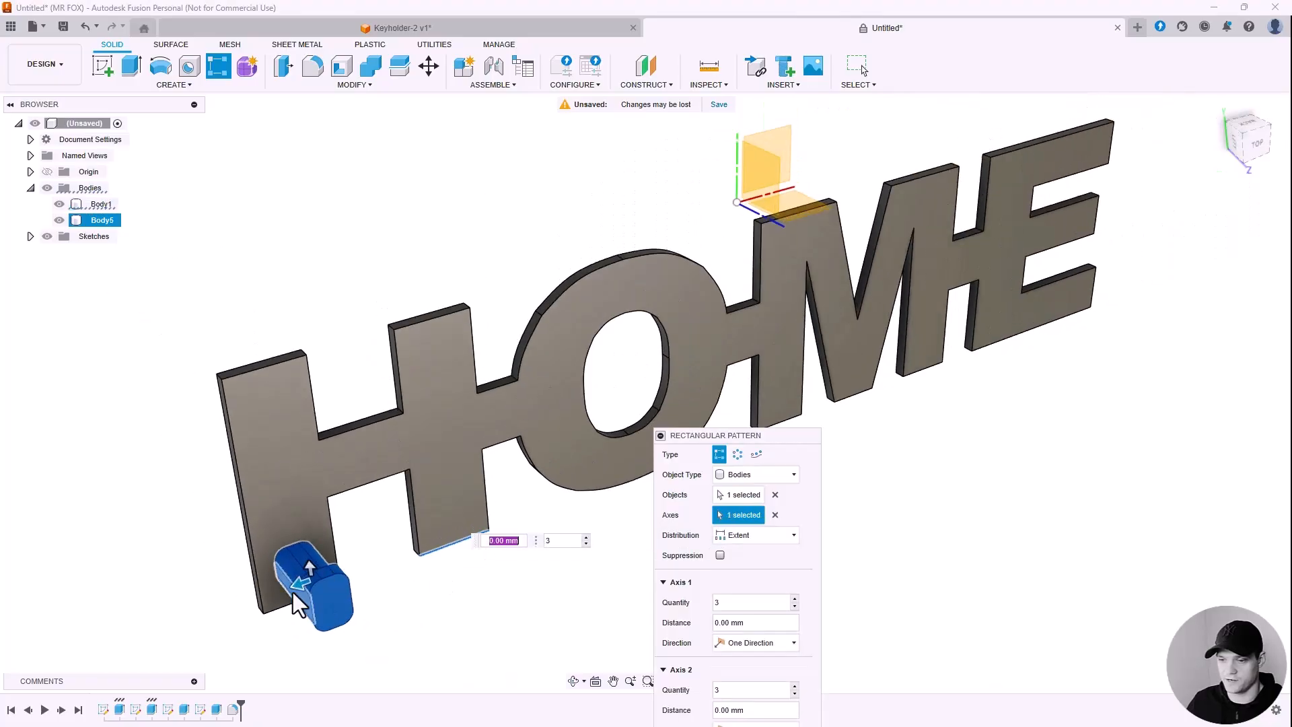
{"action": "key", "text": "Tab"}
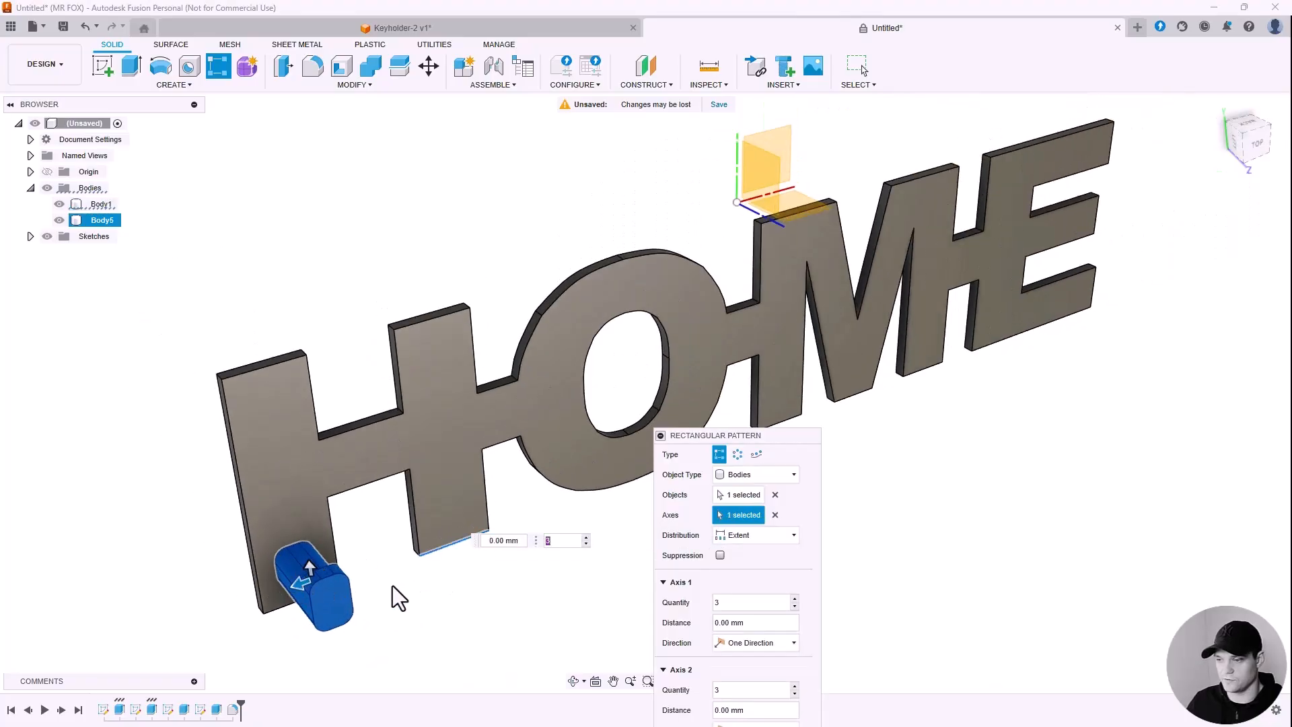
{"action": "key", "text": "Tab"}
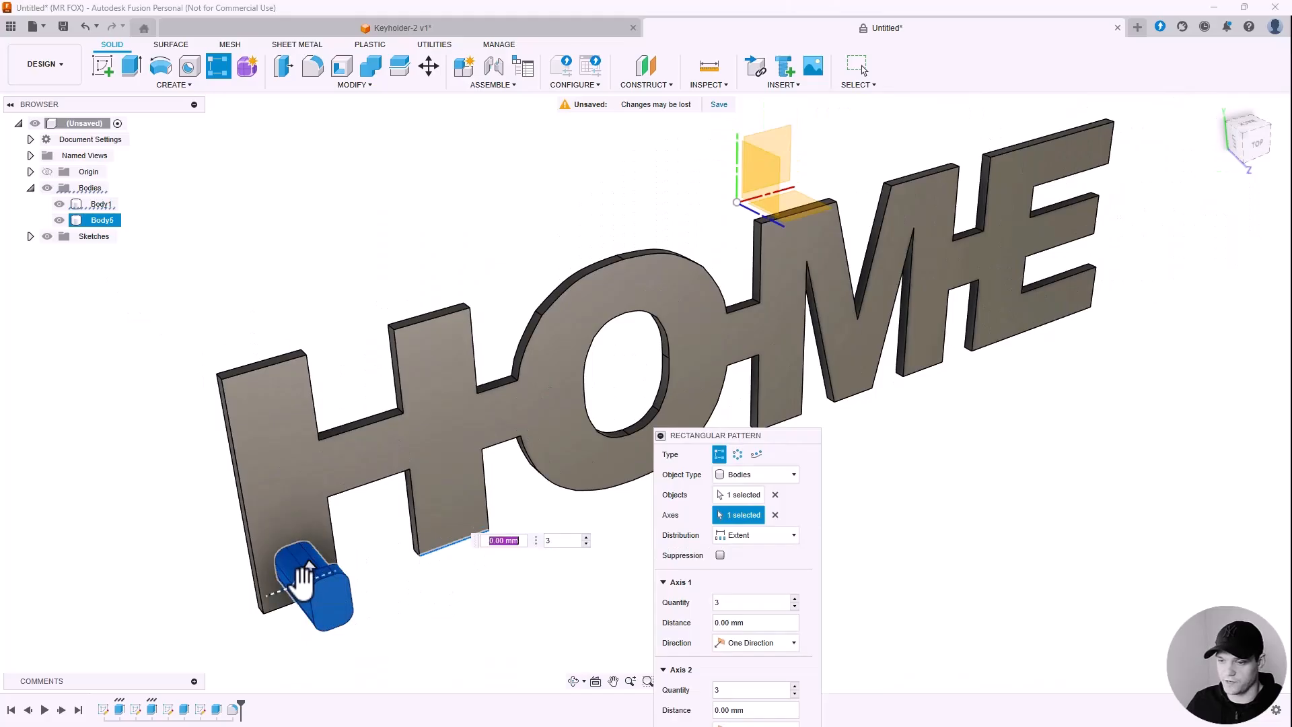
{"action": "left_click_drag", "start_coordinate": [304, 575], "coordinate": [549, 503]}
{"action": "key", "text": "Tab"}
{"action": "scroll", "coordinate": [437, 511], "scroll_direction": "down", "scroll_amount": 5}
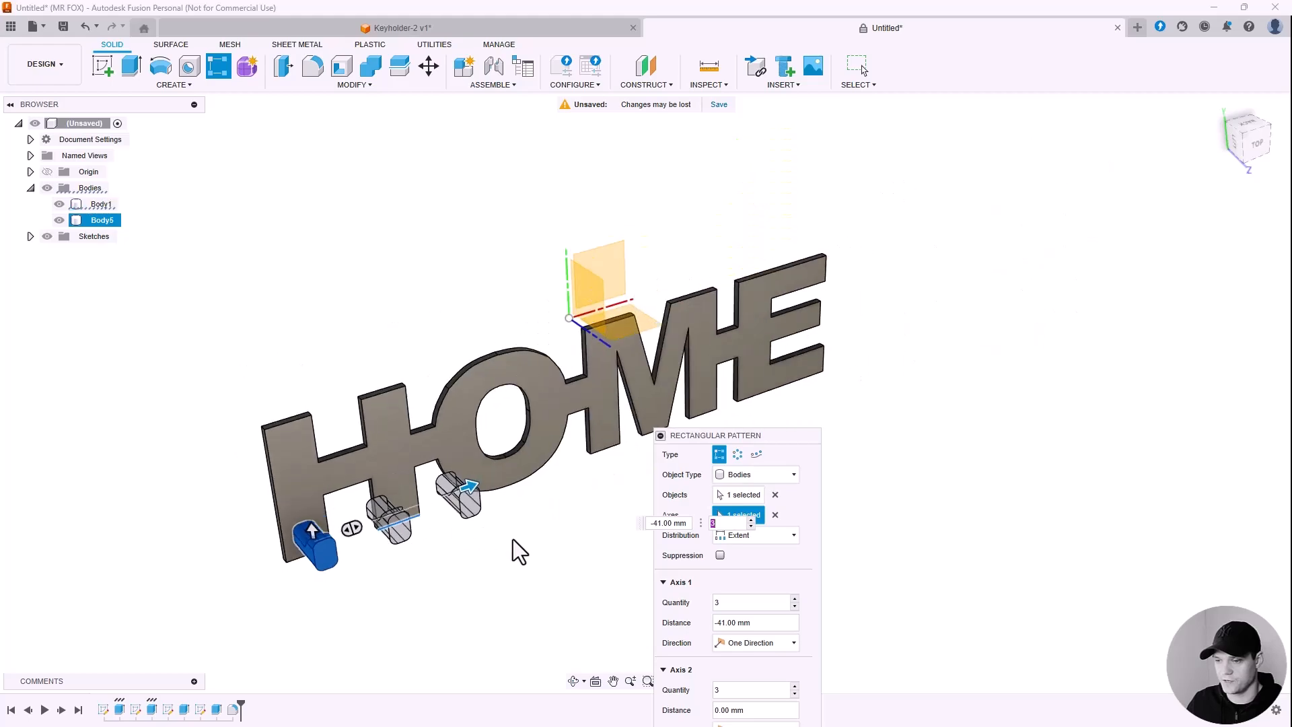
{"action": "left_click_drag", "start_coordinate": [777, 431], "coordinate": [936, 281]}
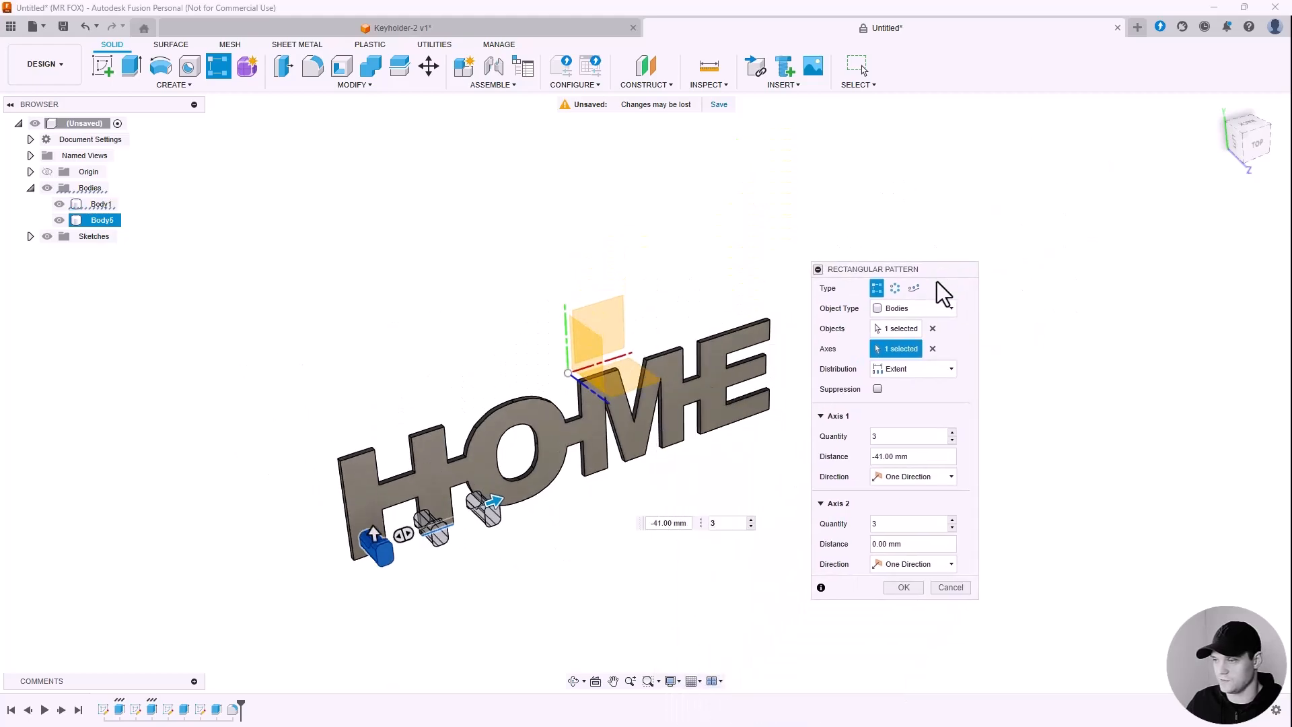
{"action": "left_click_drag", "start_coordinate": [485, 500], "coordinate": [535, 498]}
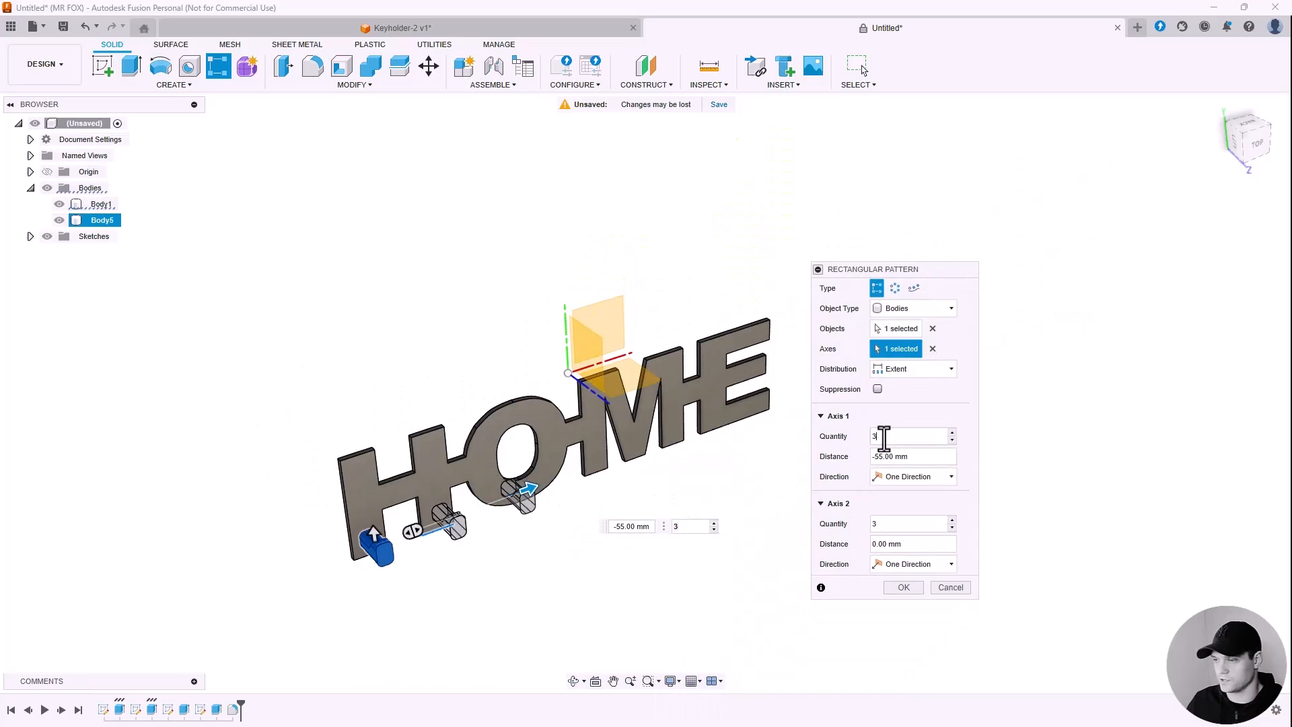
{"action": "left_click", "coordinate": [928, 435]}
{"action": "left_click", "coordinate": [952, 432]}
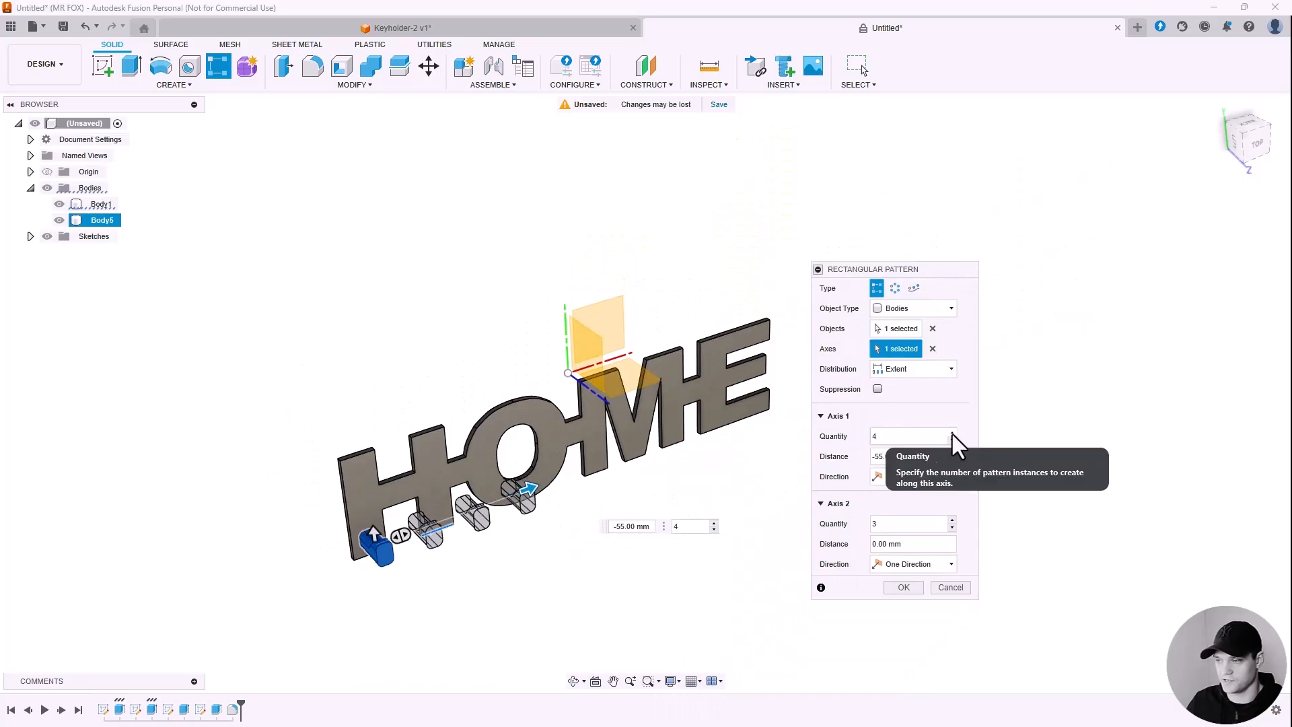
{"action": "left_click", "coordinate": [951, 432]}
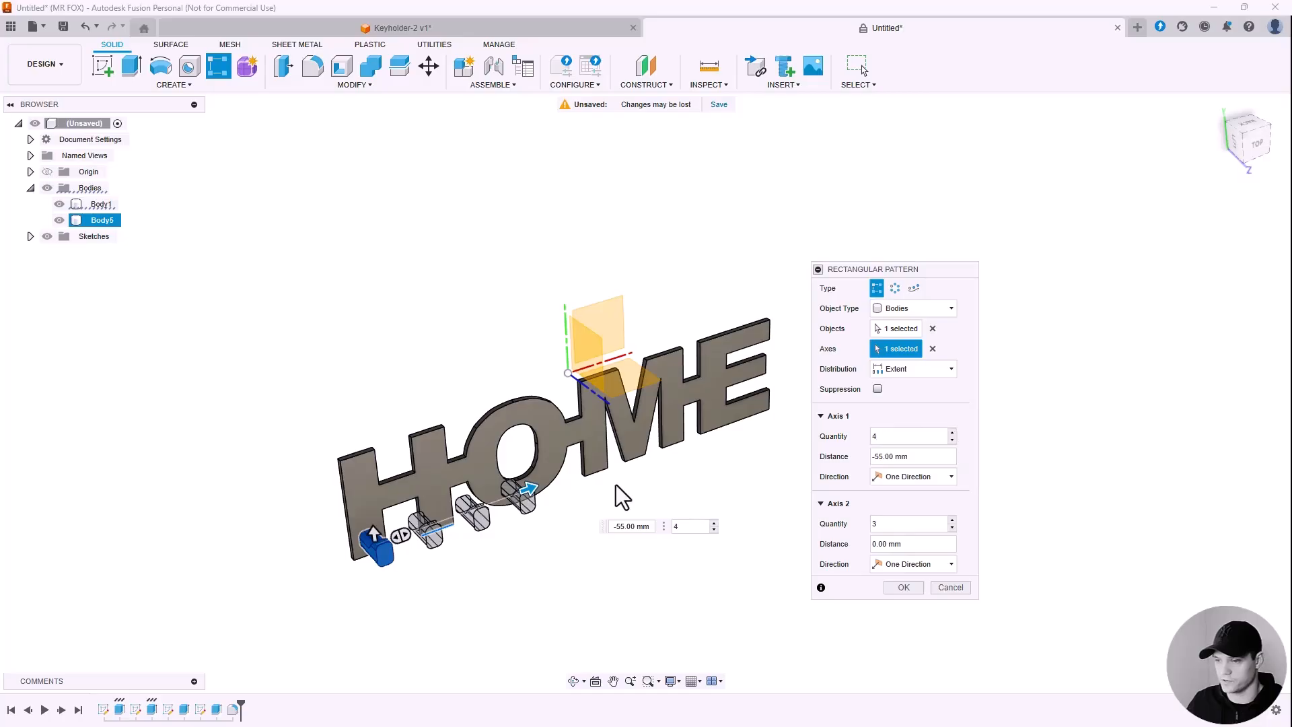
Step: Set six copies spanning 145 mm across HOME and apply the pattern
{"action": "left_click_drag", "start_coordinate": [535, 483], "coordinate": [736, 430]}
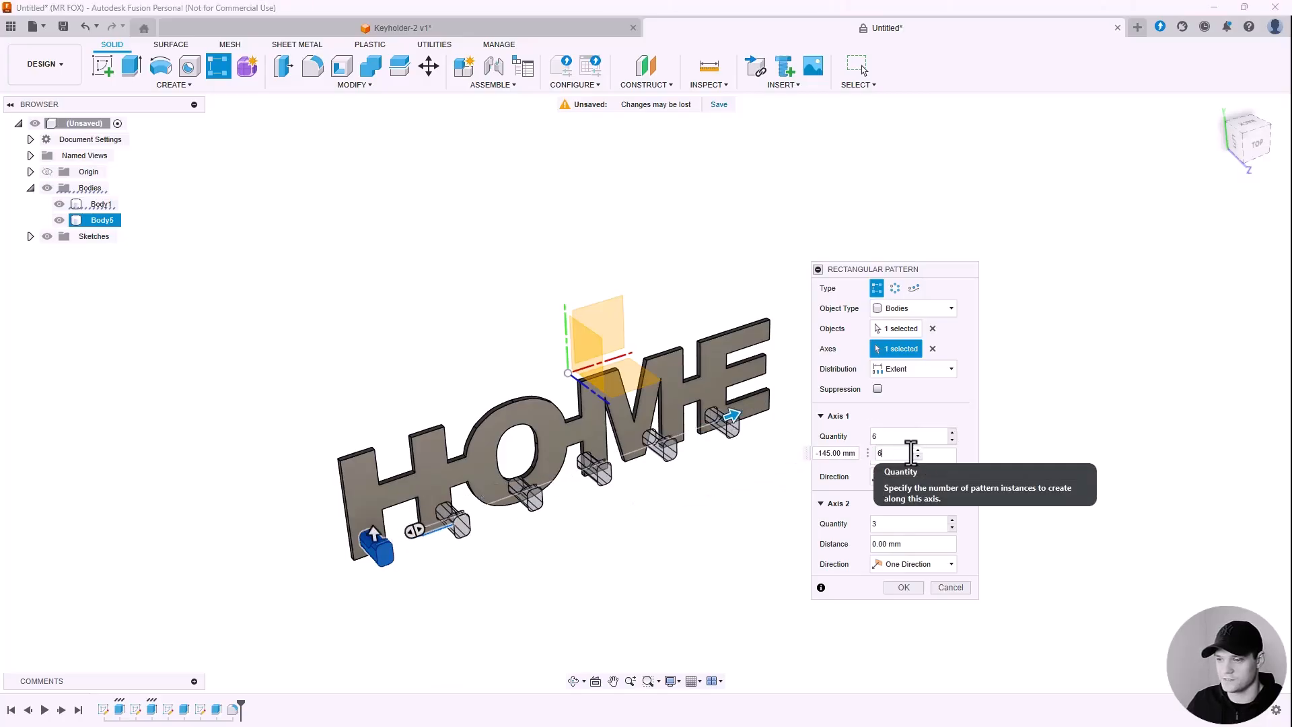
{"action": "type", "text": "6"}
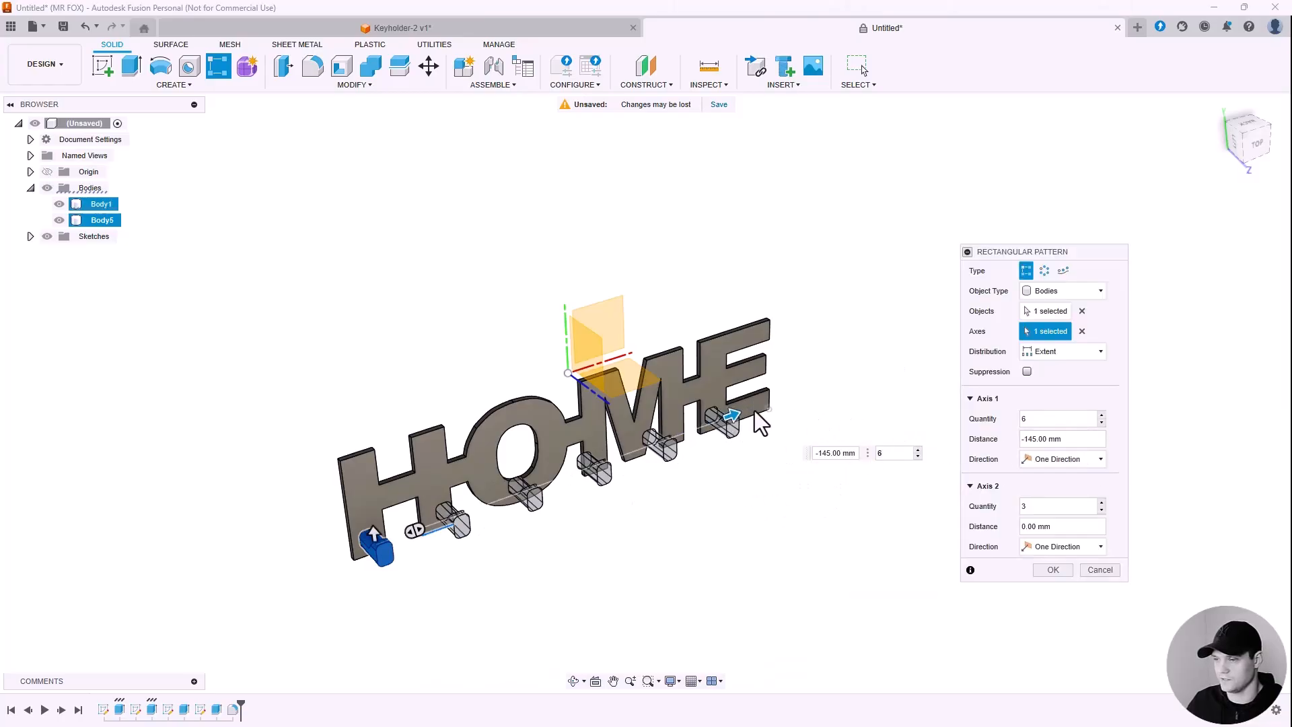
{"action": "scroll", "coordinate": [730, 409], "scroll_direction": "up", "scroll_amount": 2}
{"action": "mouse_move", "coordinate": [729, 418]}
{"action": "left_mouse_down"}
{"action": "mouse_move", "coordinate": [780, 406]}
{"action": "mouse_move", "coordinate": [730, 425]}
{"action": "left_mouse_up"}
{"action": "scroll", "coordinate": [891, 394], "scroll_direction": "down", "scroll_amount": 2}
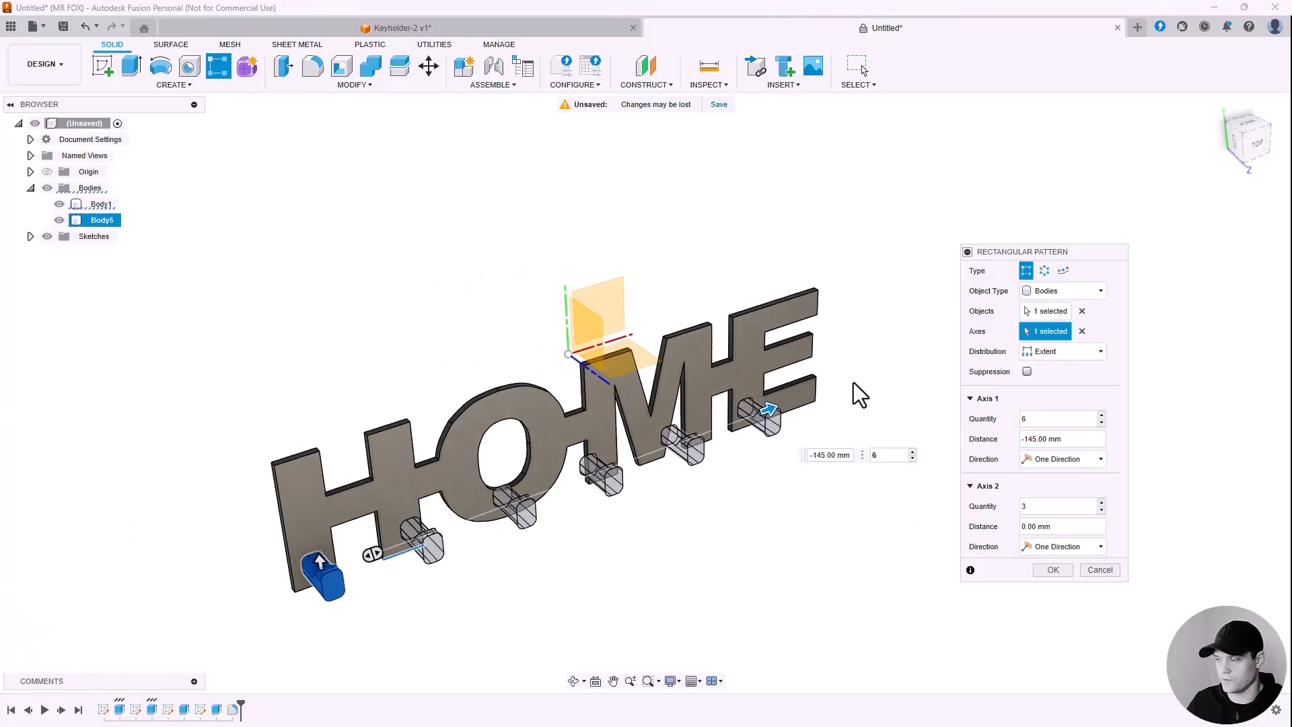
{"action": "left_click", "coordinate": [1052, 570]}
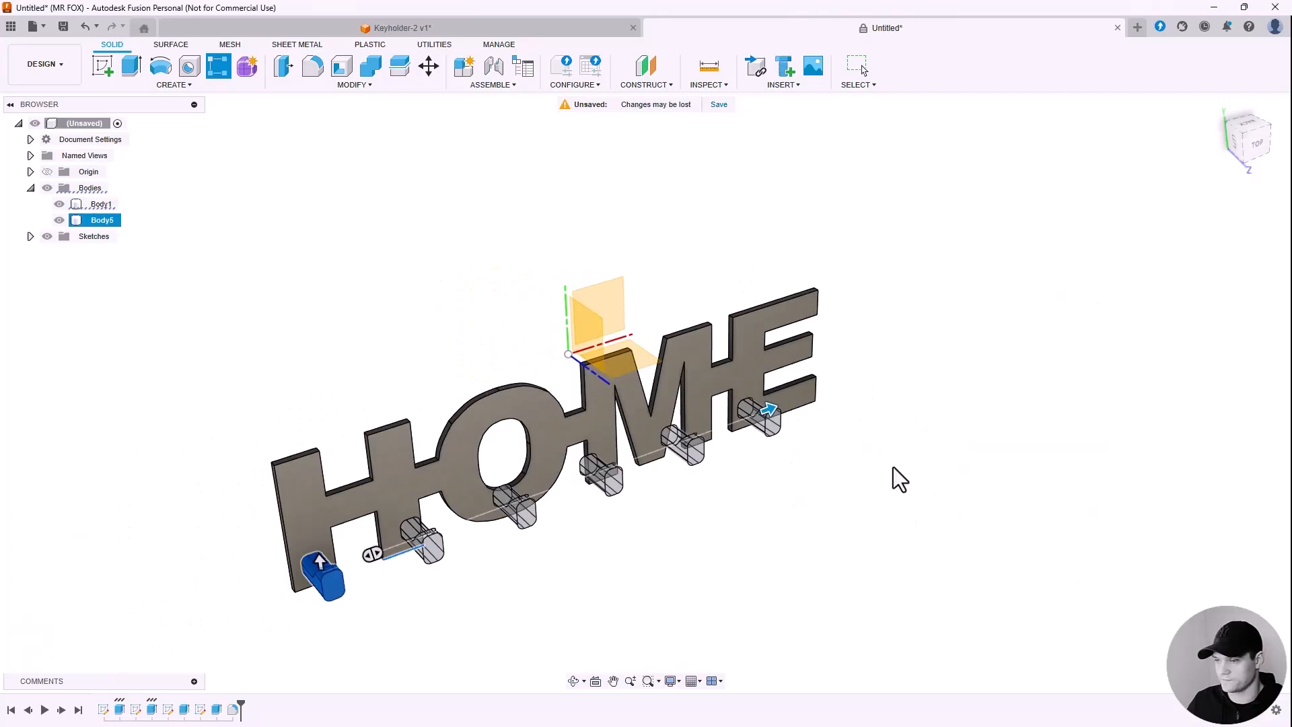
Step: Move the hook under the O sideways so it sits inside the letter
{"action": "mouse_move", "coordinate": [518, 236]}
{"action": "middle_mouse_down", "text": "shift"}
{"action": "mouse_move", "coordinate": [495, 213]}
{"action": "mouse_move", "coordinate": [480, 220]}
{"action": "mouse_move", "coordinate": [519, 254]}
{"action": "mouse_move", "coordinate": [506, 247]}
{"action": "middle_mouse_up", "text": "shift"}
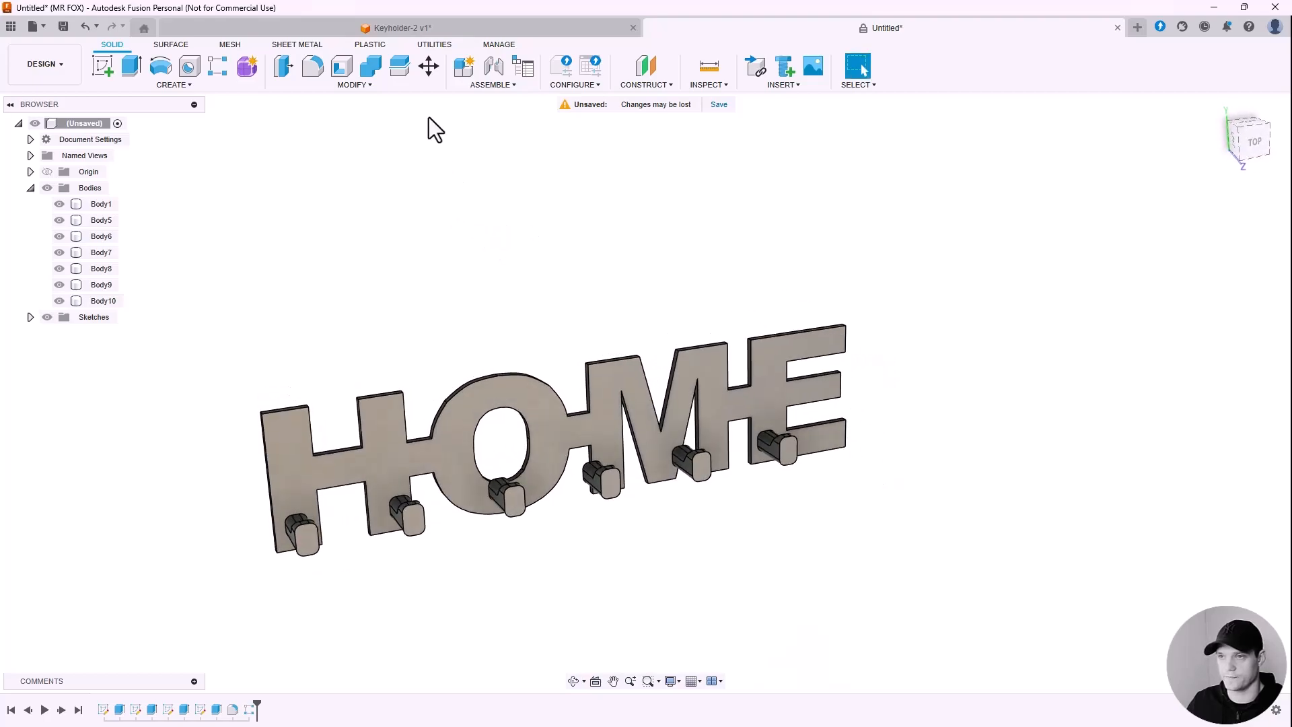
{"action": "left_click", "coordinate": [428, 66]}
{"action": "scroll", "coordinate": [508, 506], "scroll_direction": "up", "scroll_amount": 5}
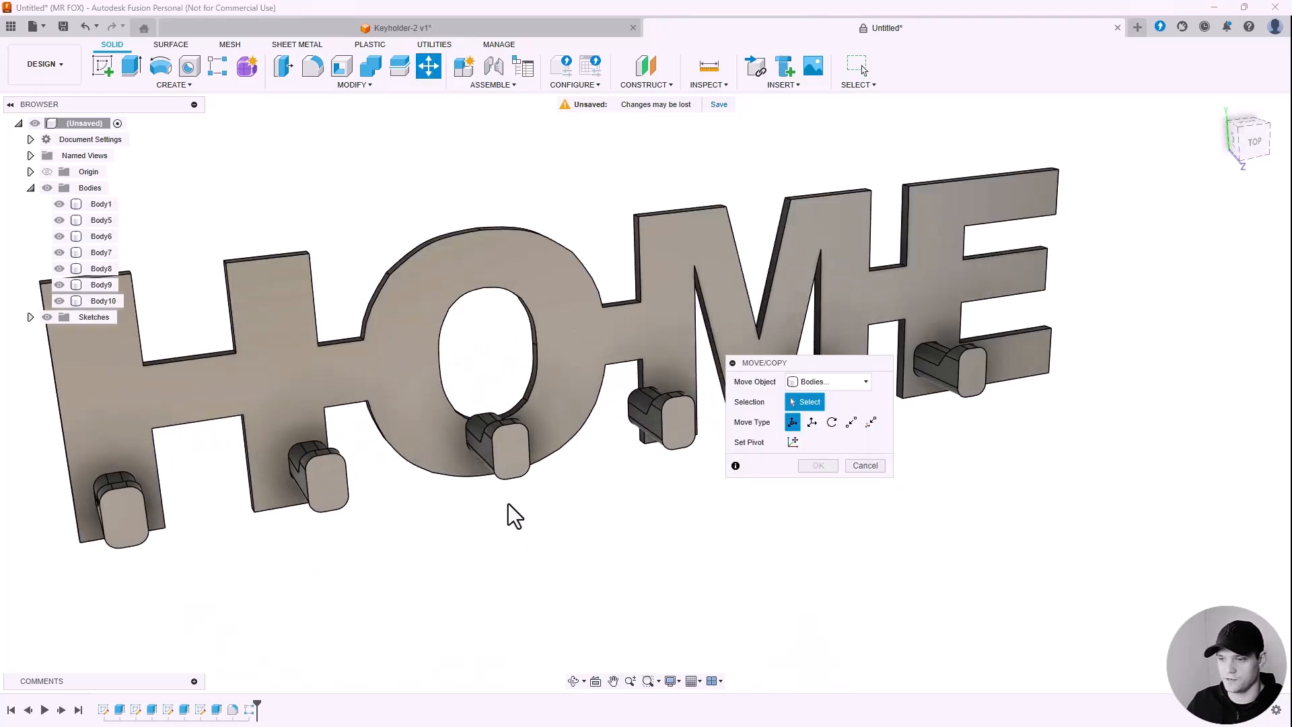
{"action": "left_click", "coordinate": [507, 438]}
{"action": "middle_click_drag", "start_coordinate": [467, 426], "coordinate": [441, 417], "text": "shift"}
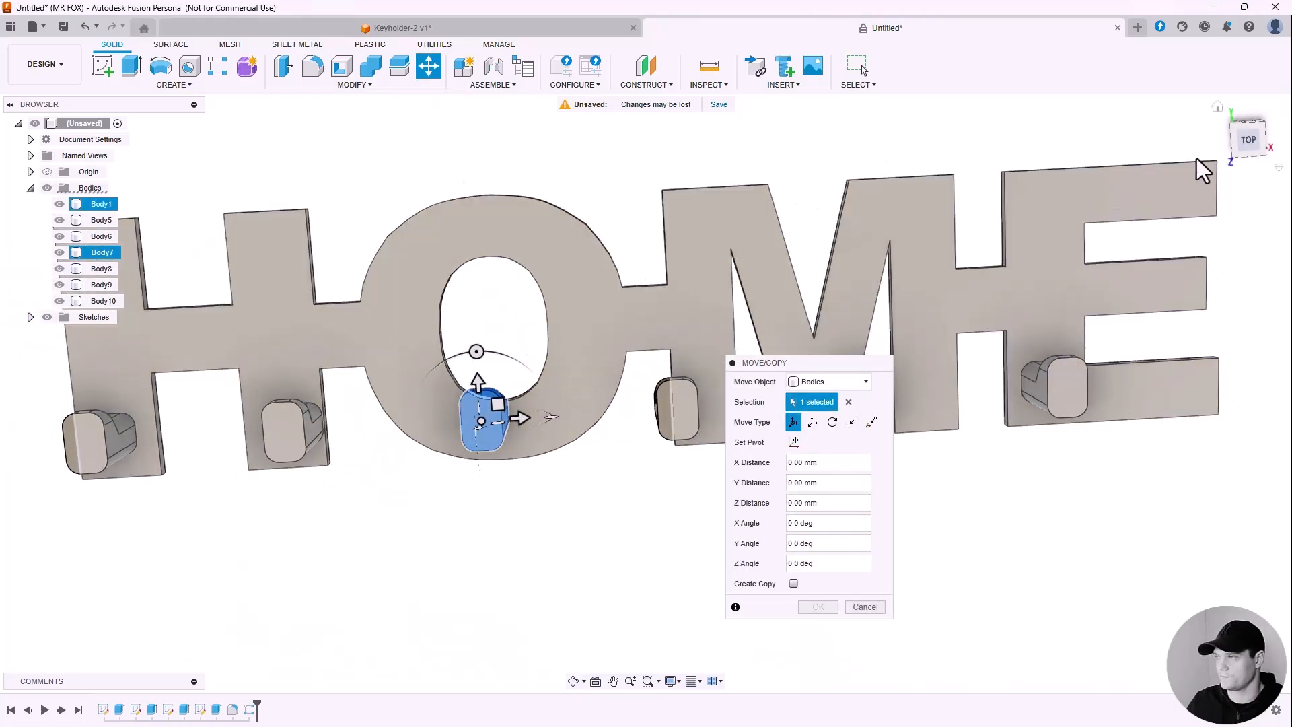
{"action": "left_click", "coordinate": [1247, 139]}
{"action": "scroll", "coordinate": [464, 498], "scroll_direction": "up", "scroll_amount": 5}
{"action": "left_click_drag", "start_coordinate": [459, 451], "coordinate": [479, 501]}
{"action": "scroll", "coordinate": [654, 412], "scroll_direction": "down", "scroll_amount": 3}
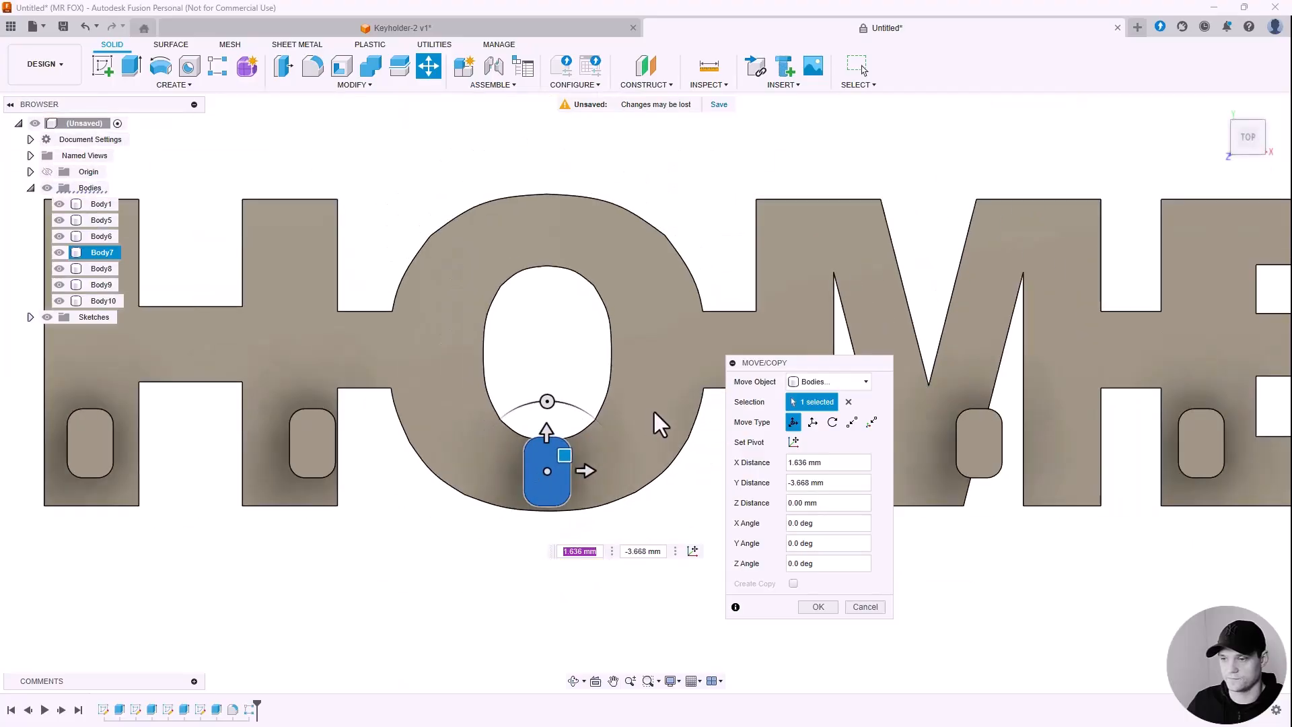
{"action": "middle_click_drag", "start_coordinate": [418, 404], "coordinate": [678, 515], "text": "shift"}
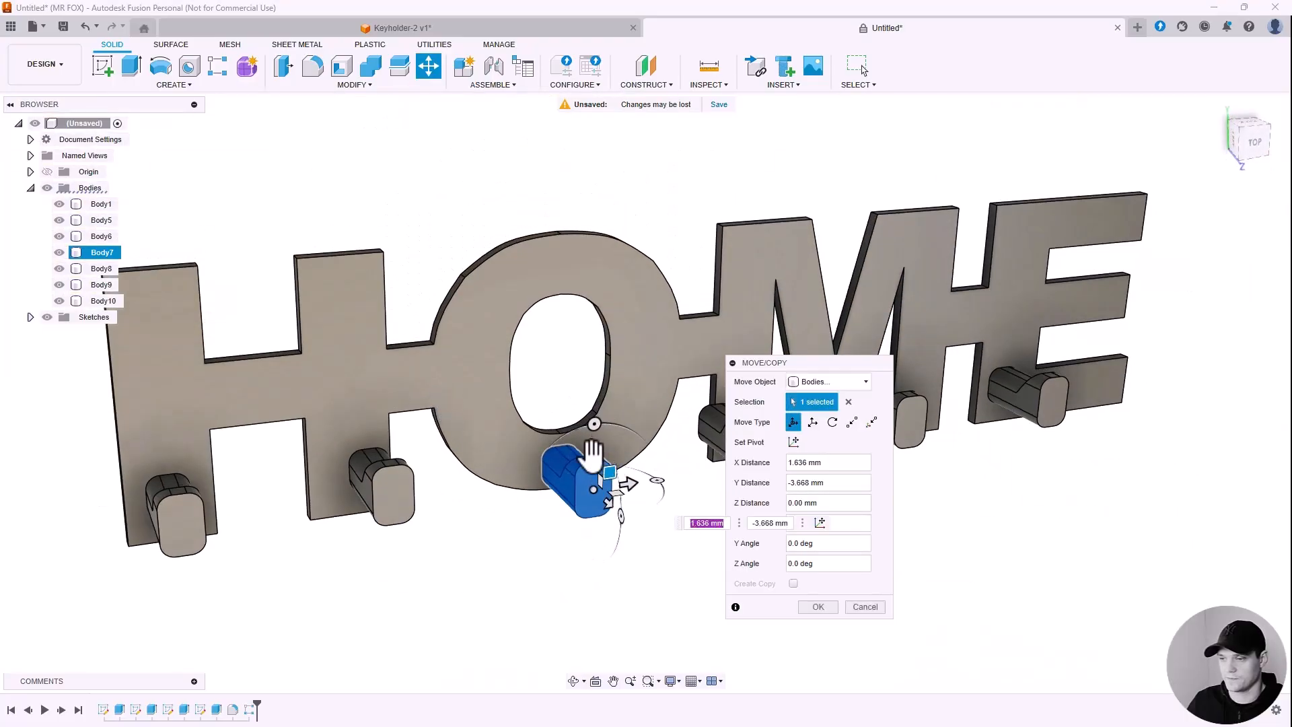
{"action": "scroll", "coordinate": [591, 449], "scroll_direction": "up", "scroll_amount": 3}
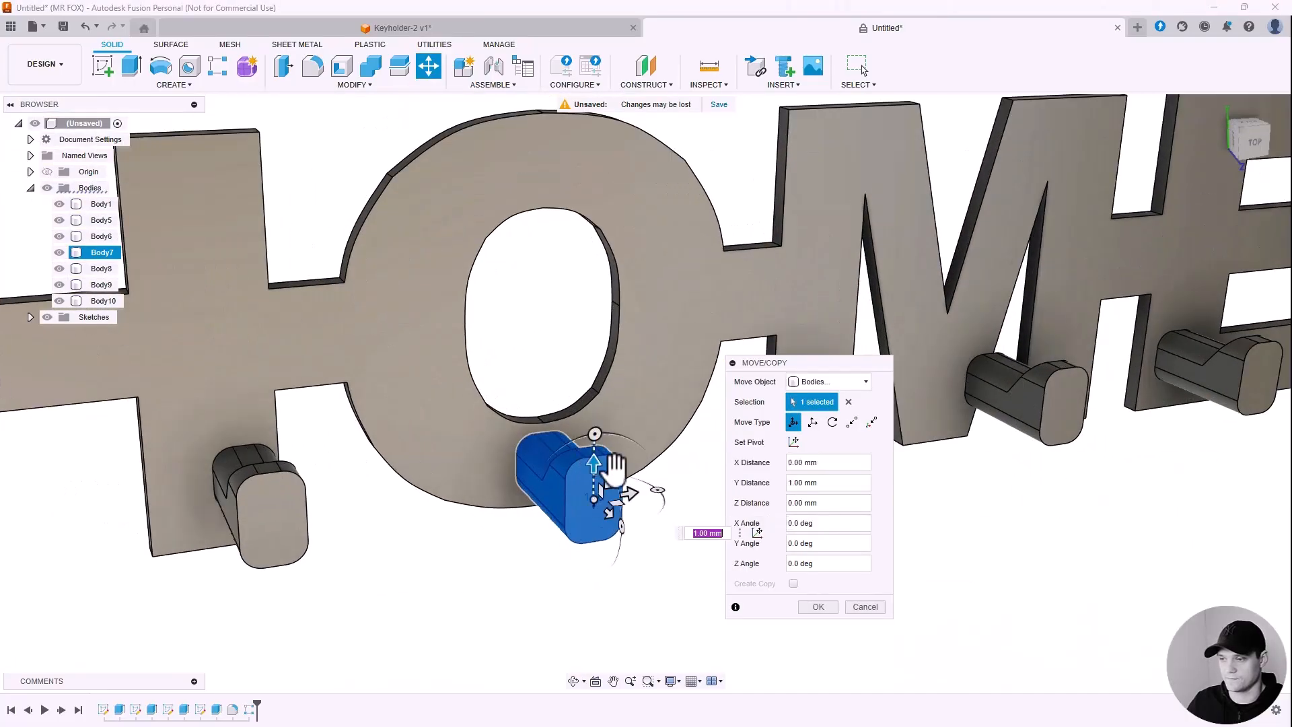
{"action": "left_click", "coordinate": [818, 606]}
{"action": "scroll", "coordinate": [753, 481], "scroll_direction": "down", "scroll_amount": 3}
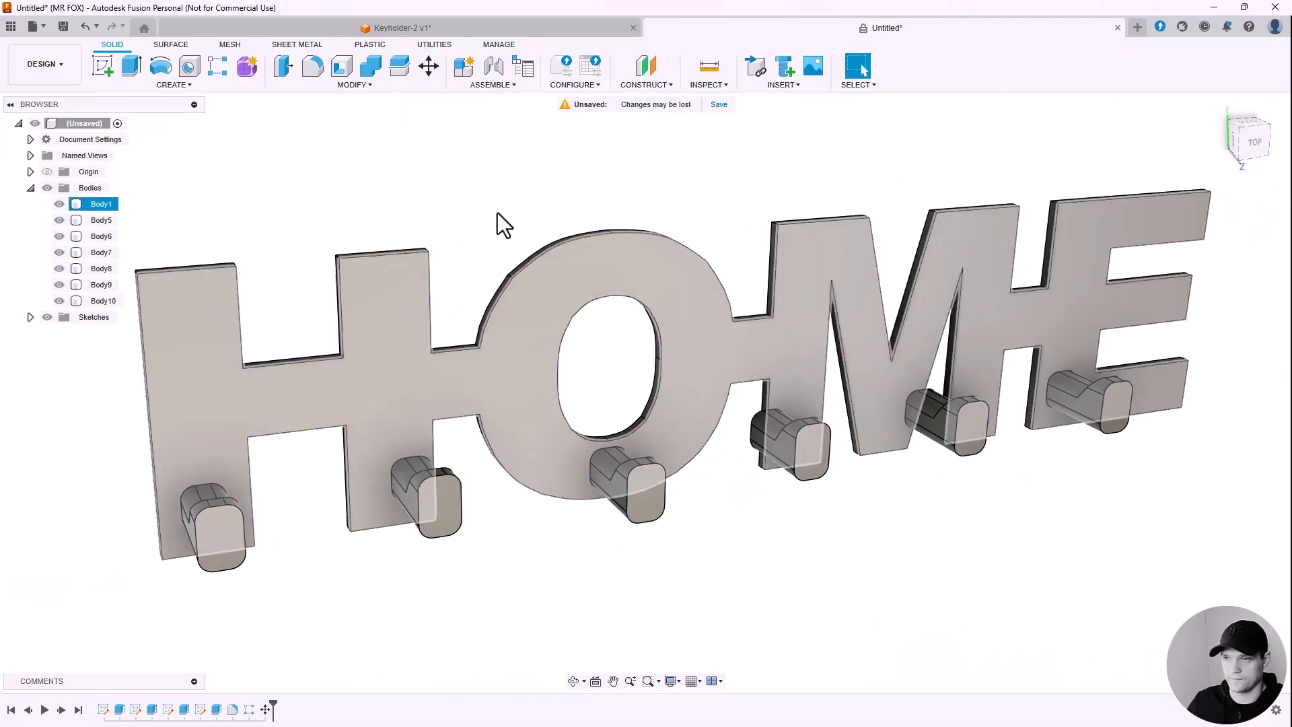
Step: Shift the second hook from the left 3 mm to the left
{"action": "left_click", "coordinate": [428, 65]}
{"action": "scroll", "coordinate": [452, 606], "scroll_direction": "up", "scroll_amount": 3}
{"action": "left_click", "coordinate": [437, 463]}
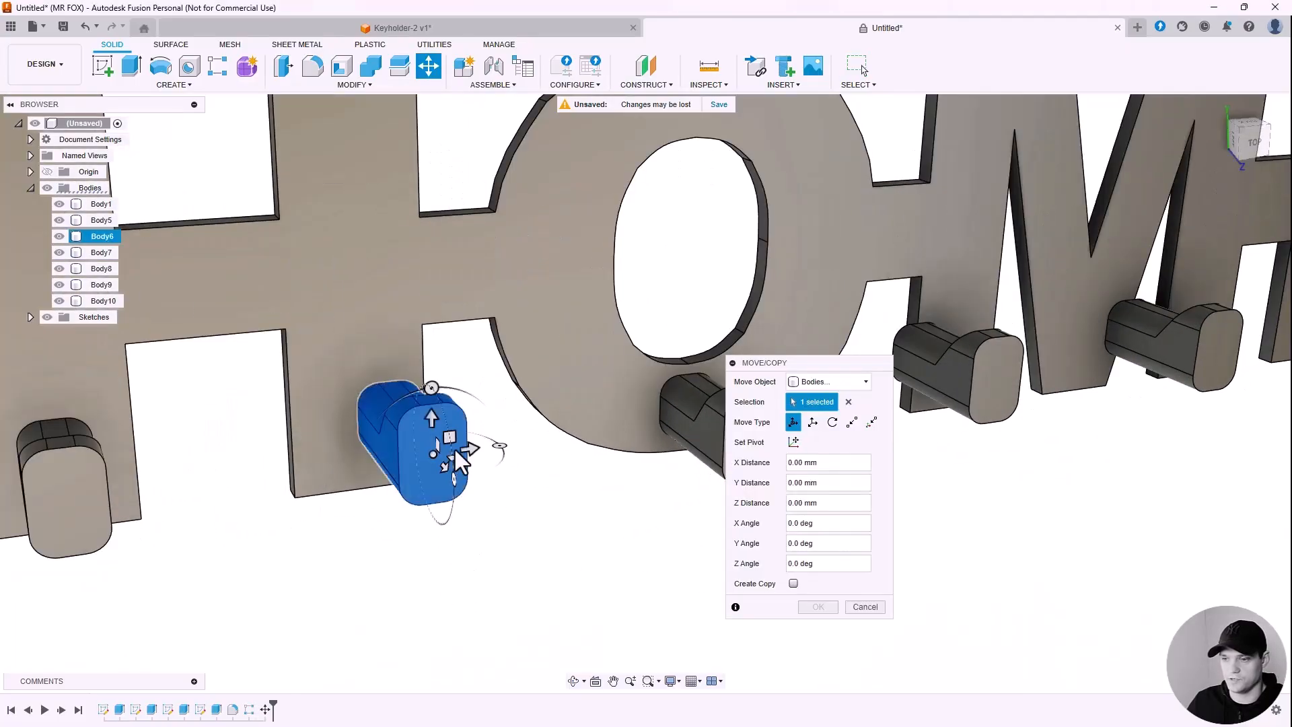
{"action": "left_click_drag", "start_coordinate": [470, 447], "coordinate": [430, 449]}
{"action": "scroll", "coordinate": [385, 474], "scroll_direction": "down", "scroll_amount": 3}
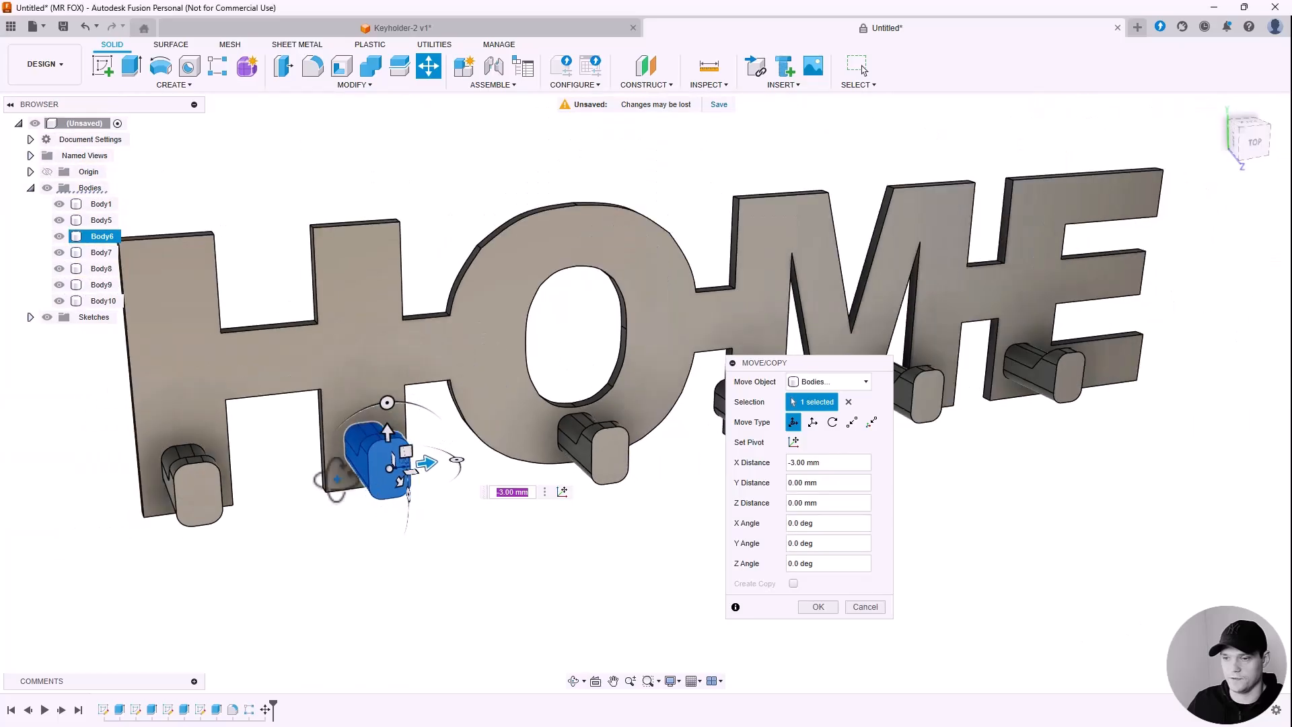
{"action": "mouse_move", "coordinate": [337, 478]}
{"action": "middle_mouse_down", "text": "shift"}
{"action": "mouse_move", "coordinate": [331, 506]}
{"action": "mouse_move", "coordinate": [329, 435]}
{"action": "mouse_move", "coordinate": [341, 471]}
{"action": "middle_mouse_up", "text": "shift"}
{"action": "left_click", "coordinate": [818, 606]}
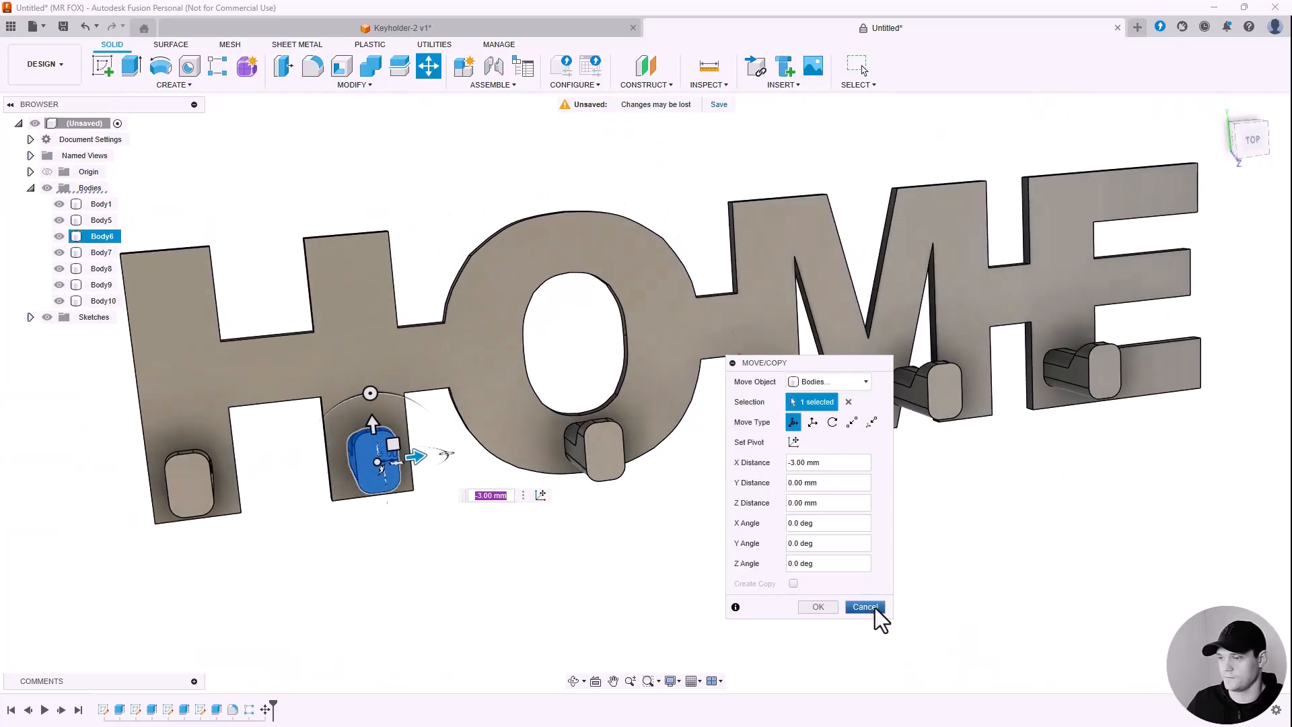
{"action": "scroll", "coordinate": [894, 453], "scroll_direction": "up", "scroll_amount": 3}
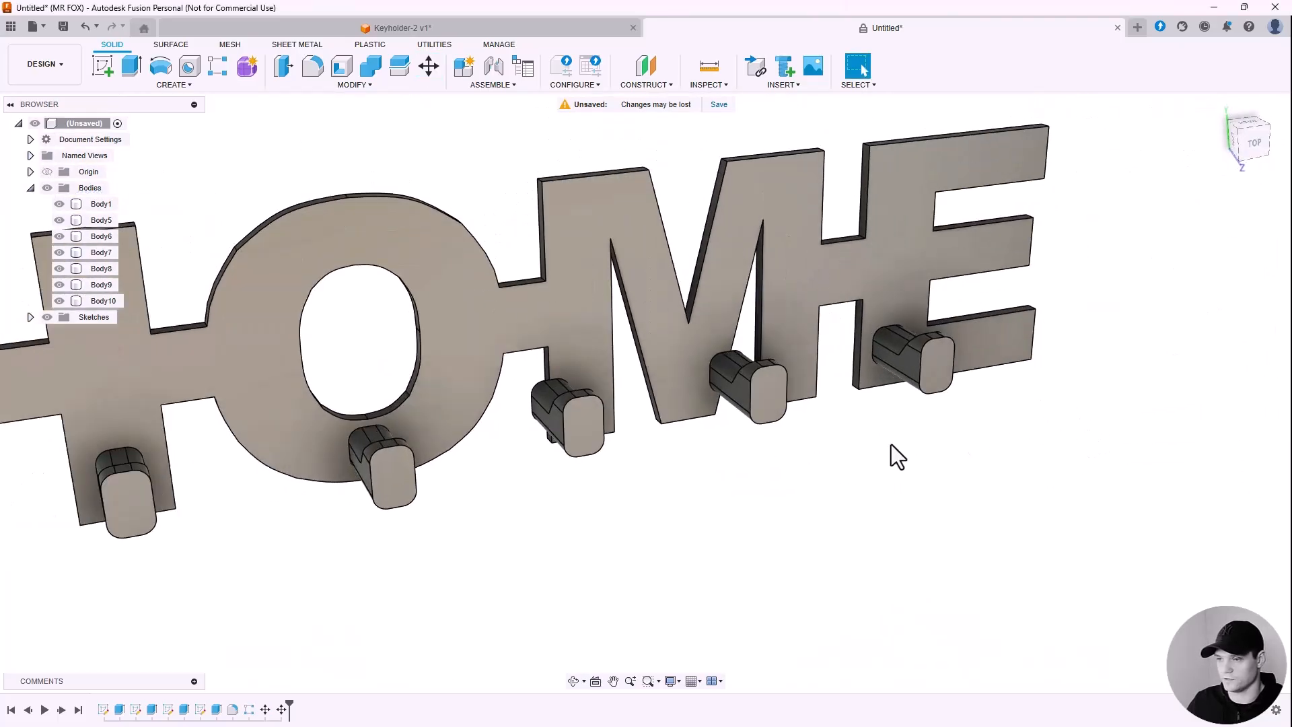
Step: Slide the fourth hook 4 mm along the word
{"action": "left_click", "coordinate": [429, 65]}
{"action": "left_click", "coordinate": [561, 422]}
{"action": "scroll", "coordinate": [561, 421], "scroll_direction": "up", "scroll_amount": 3}
{"action": "left_click_drag", "start_coordinate": [550, 434], "coordinate": [577, 442]}
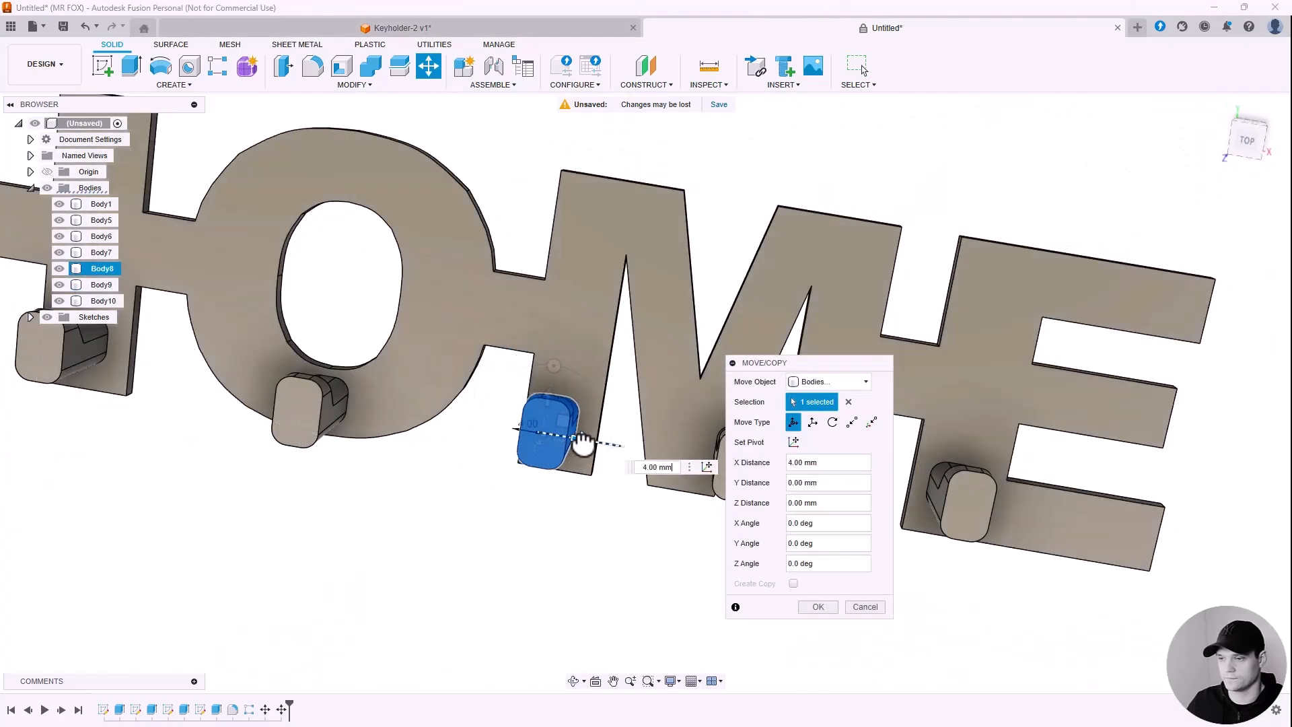
{"action": "left_click", "coordinate": [818, 607]}
Step: Move the fifth hook 11 mm along the word so it sits under the M
{"action": "key", "text": "m"}
{"action": "left_click", "coordinate": [738, 487]}
{"action": "scroll", "coordinate": [651, 498], "scroll_direction": "down", "scroll_amount": 2}
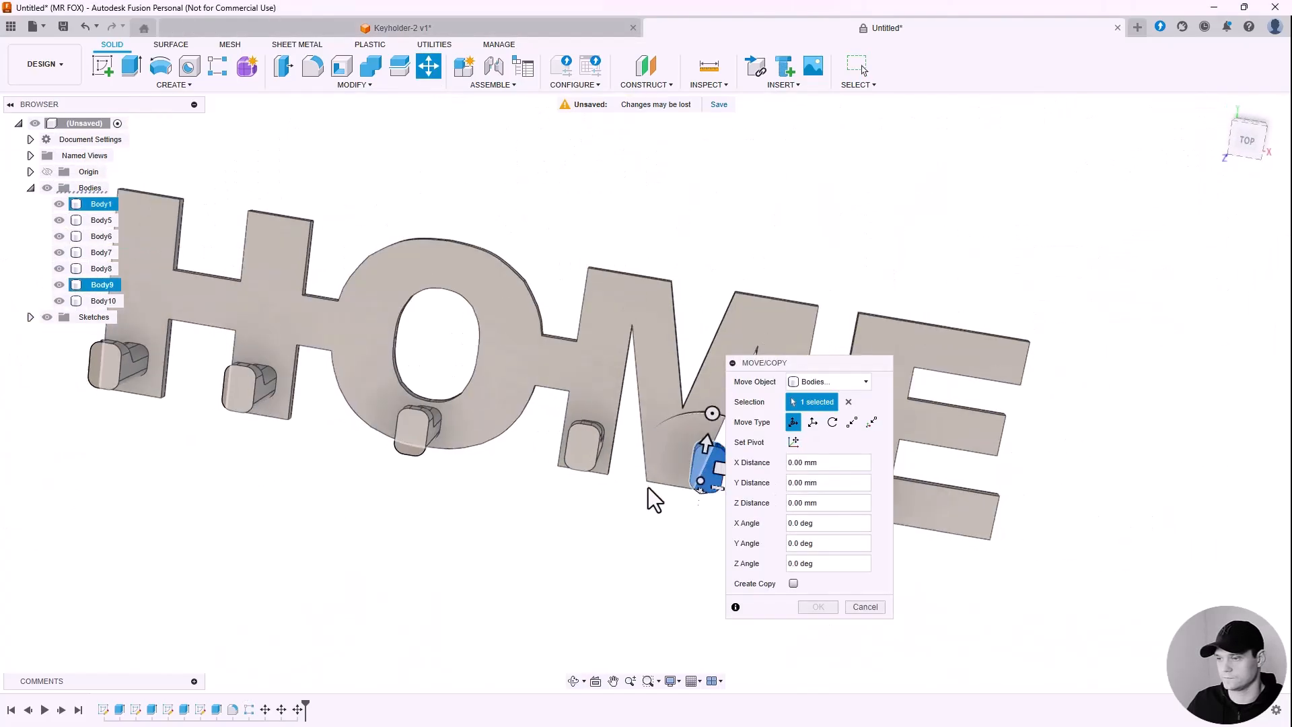
{"action": "middle_click_drag", "start_coordinate": [651, 498], "coordinate": [707, 482], "text": "shift"}
{"action": "scroll", "coordinate": [707, 482], "scroll_direction": "up", "scroll_amount": 3}
{"action": "left_click_drag", "start_coordinate": [644, 444], "coordinate": [713, 432]}
{"action": "middle_click_drag", "start_coordinate": [696, 433], "coordinate": [579, 481], "text": "shift"}
{"action": "scroll", "coordinate": [583, 481], "scroll_direction": "up", "scroll_amount": 2}
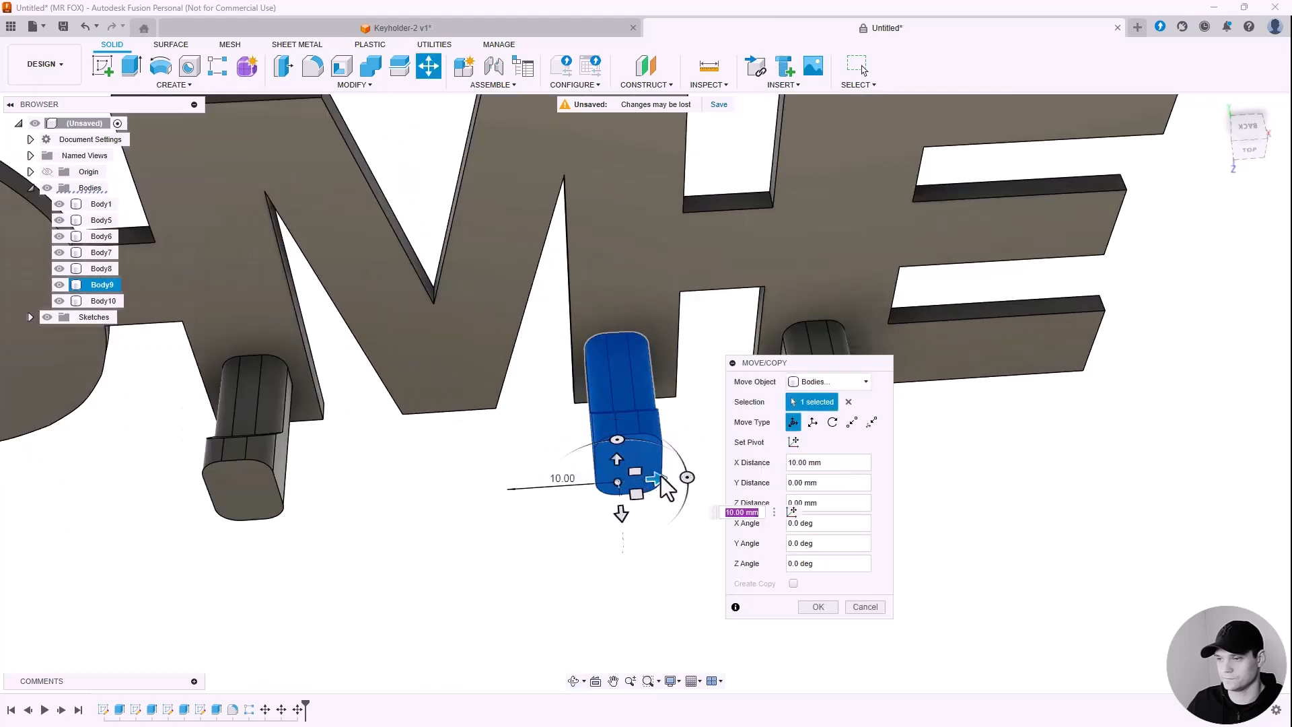
{"action": "scroll", "coordinate": [582, 479], "scroll_direction": "down", "scroll_amount": 3}
{"action": "left_click_drag", "start_coordinate": [660, 478], "coordinate": [644, 513]}
{"action": "scroll", "coordinate": [583, 479], "scroll_direction": "up", "scroll_amount": 3}
{"action": "scroll", "coordinate": [582, 486], "scroll_direction": "down", "scroll_amount": 3}
{"action": "scroll", "coordinate": [583, 486], "scroll_direction": "down", "scroll_amount": 2}
{"action": "middle_click_drag", "start_coordinate": [582, 486], "coordinate": [580, 370], "text": "shift"}
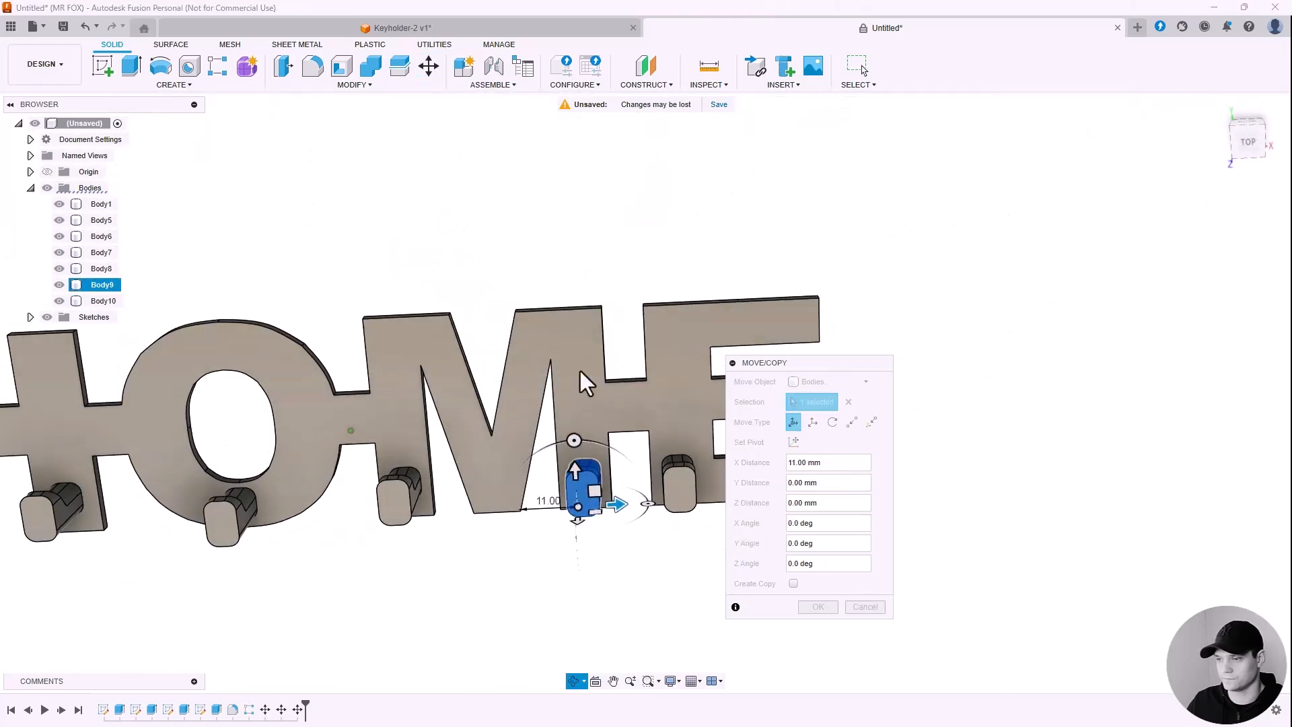
{"action": "scroll", "coordinate": [629, 465], "scroll_direction": "up", "scroll_amount": 2}
{"action": "left_click", "coordinate": [819, 607]}
Step: Nudge the last hook 3 mm along the word so it sits under the E
{"action": "middle_click_drag", "start_coordinate": [740, 559], "coordinate": [625, 481], "text": "shift"}
{"action": "scroll", "coordinate": [622, 472], "scroll_direction": "up", "scroll_amount": 2}
{"action": "key", "text": "m"}
{"action": "left_click", "coordinate": [620, 473]}
{"action": "scroll", "coordinate": [620, 473], "scroll_direction": "up", "scroll_amount": 3}
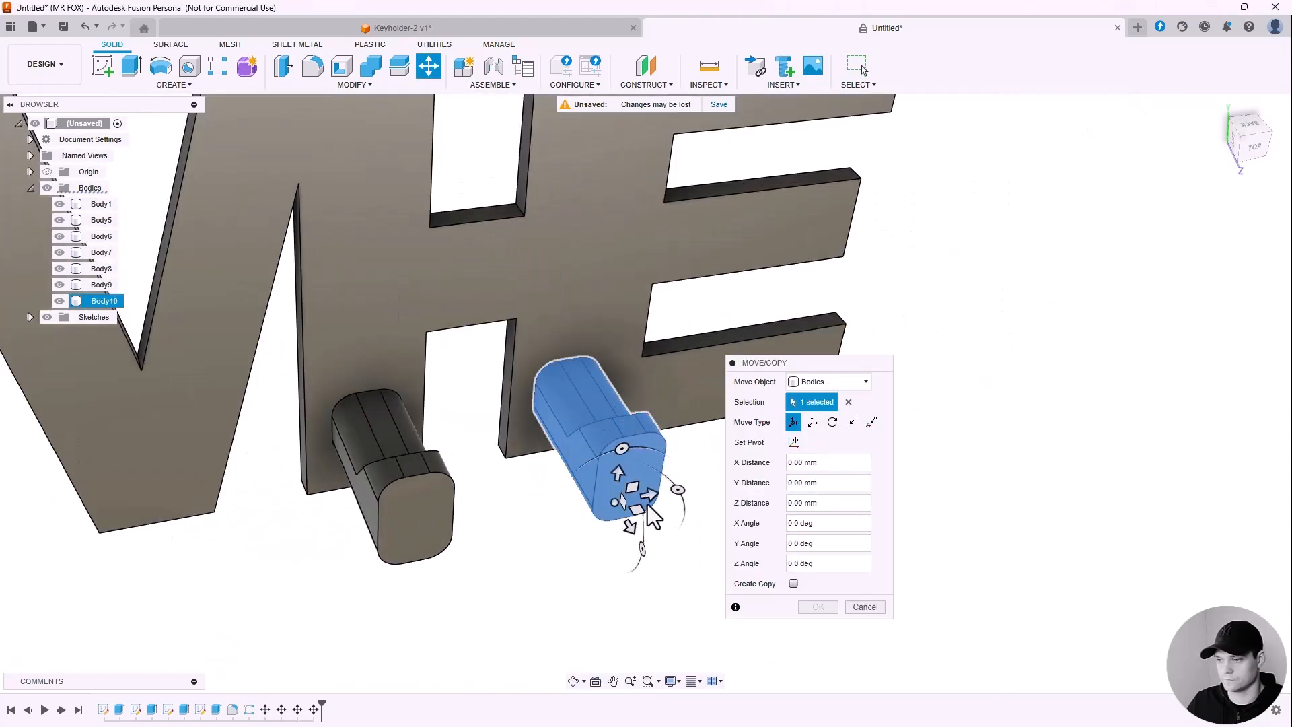
{"action": "left_click_drag", "start_coordinate": [650, 497], "coordinate": [672, 493]}
{"action": "middle_click_drag", "start_coordinate": [663, 484], "coordinate": [593, 380], "text": "shift"}
{"action": "left_click_drag", "start_coordinate": [658, 490], "coordinate": [670, 489]}
{"action": "left_click", "coordinate": [829, 604]}
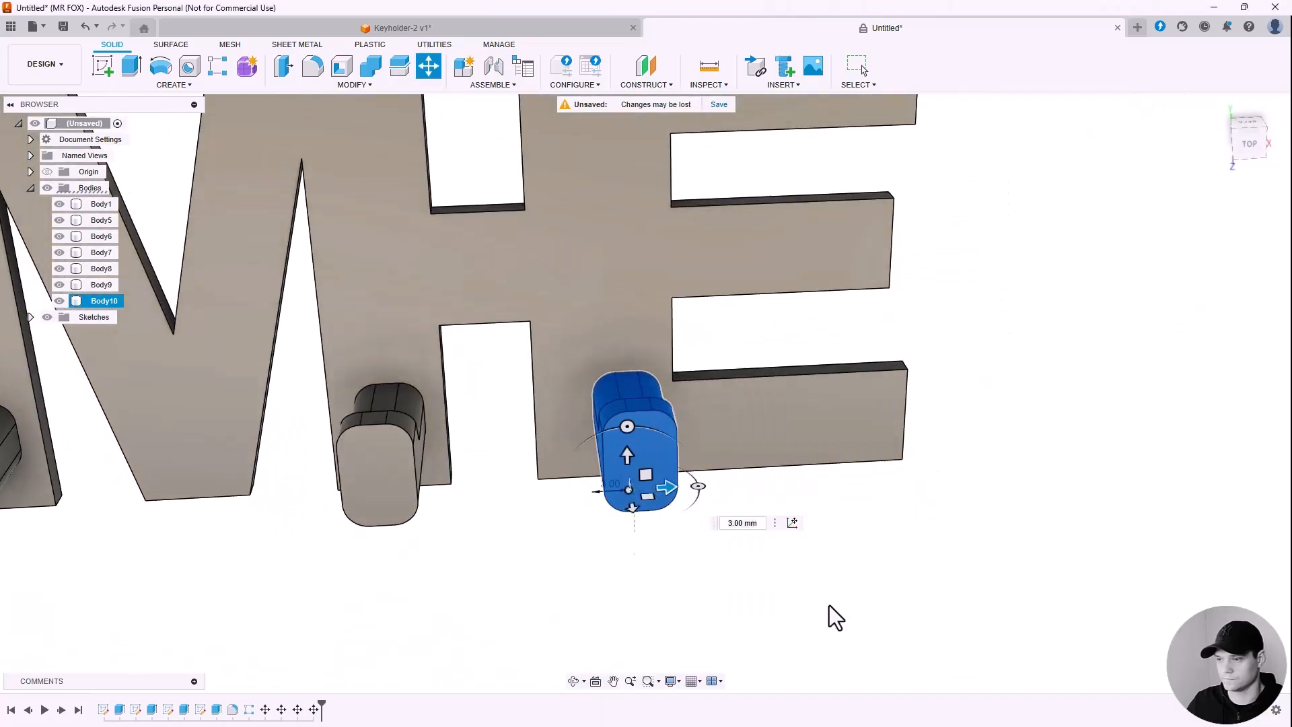
{"action": "scroll", "coordinate": [829, 578], "scroll_direction": "down", "scroll_amount": 4}
{"action": "middle_click_drag", "start_coordinate": [807, 532], "coordinate": [870, 480], "text": "shift"}
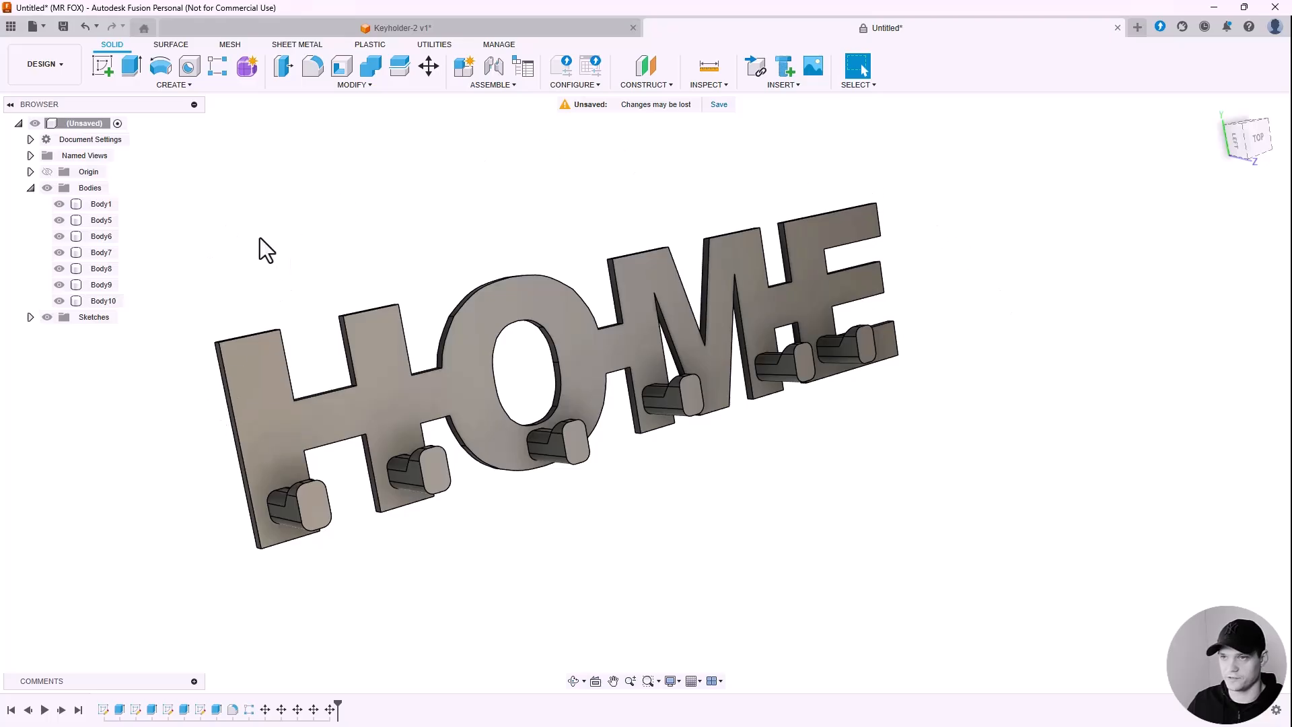
Step: Combine the HOME letters body with all six hook bodies using Join, leaving Body1
{"action": "left_click", "coordinate": [362, 85]}
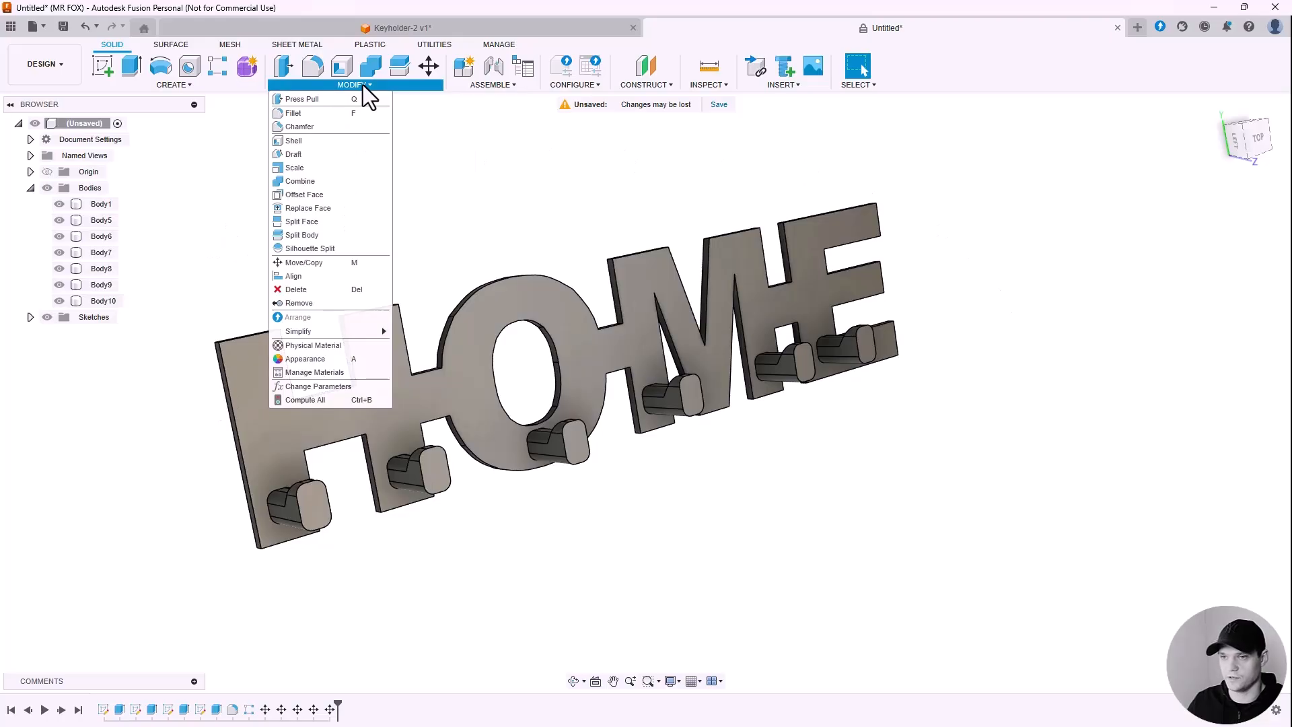
{"action": "left_click", "coordinate": [300, 181]}
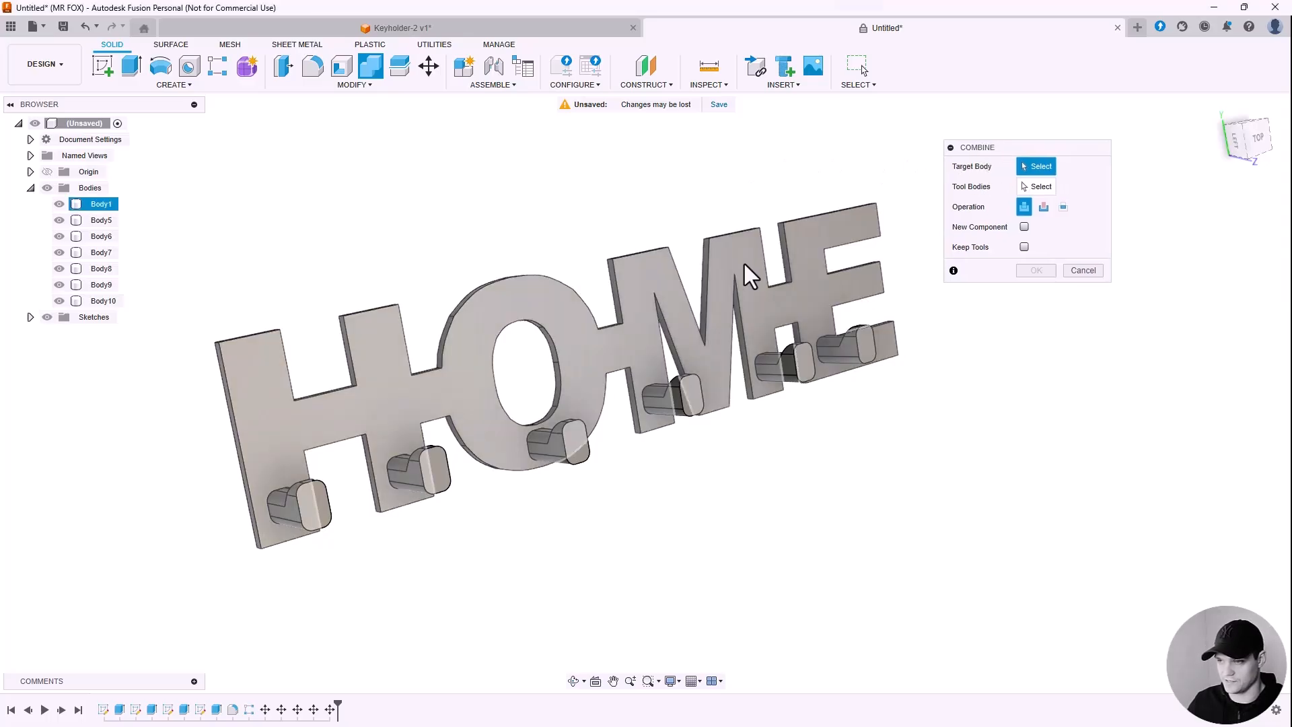
{"action": "left_click", "coordinate": [744, 264]}
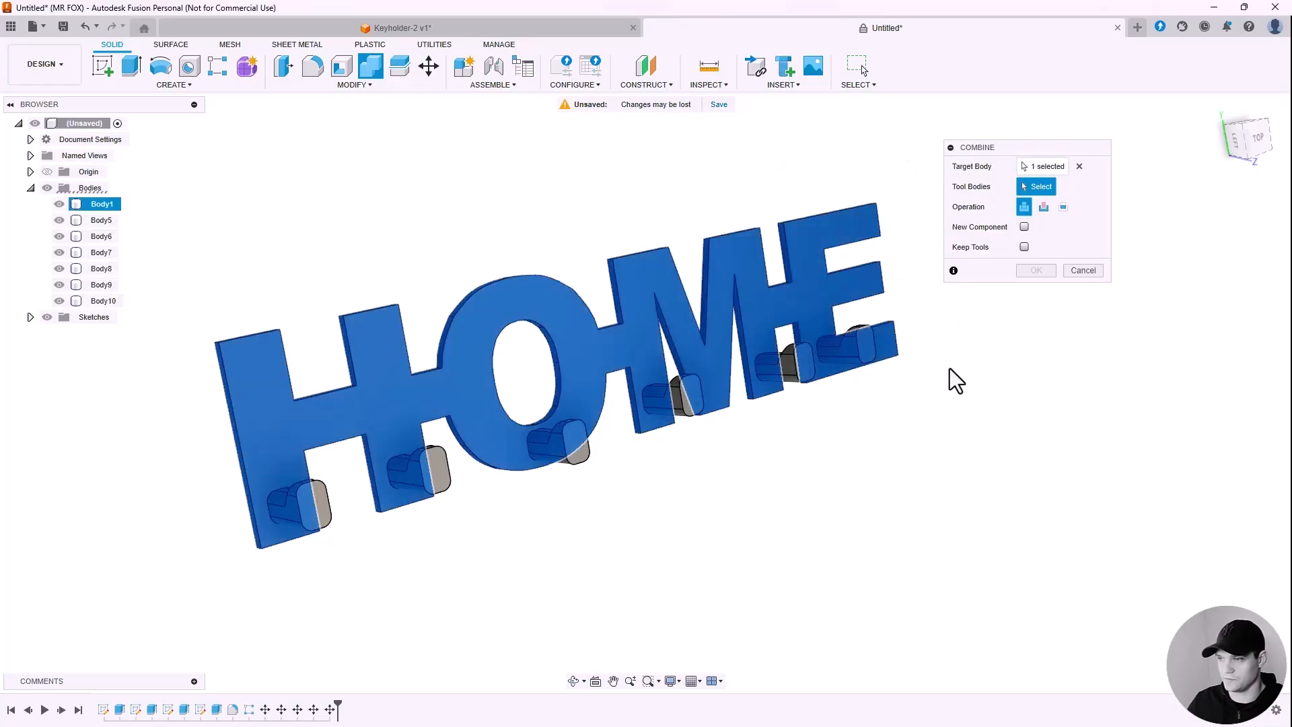
{"action": "middle_click_drag", "start_coordinate": [950, 370], "coordinate": [952, 404], "text": "shift"}
{"action": "left_click", "coordinate": [853, 281]}
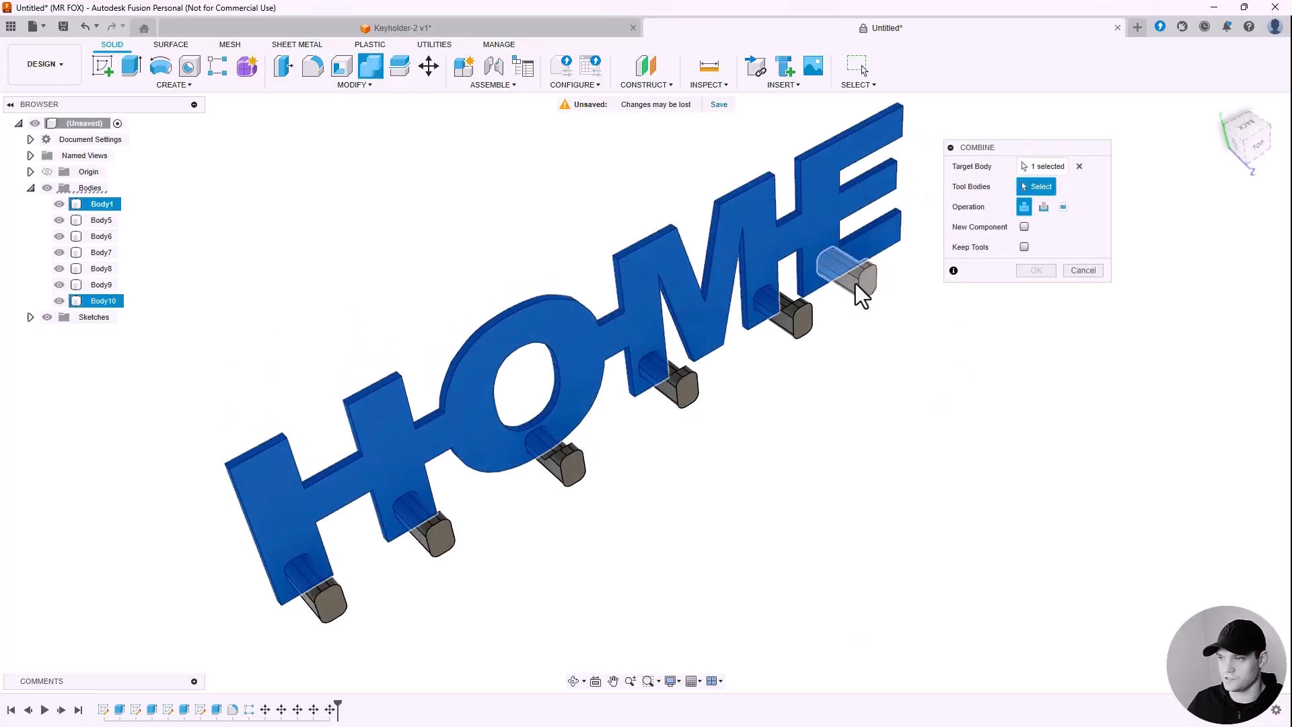
{"action": "left_click", "coordinate": [801, 322]}
{"action": "left_click", "coordinate": [678, 381]}
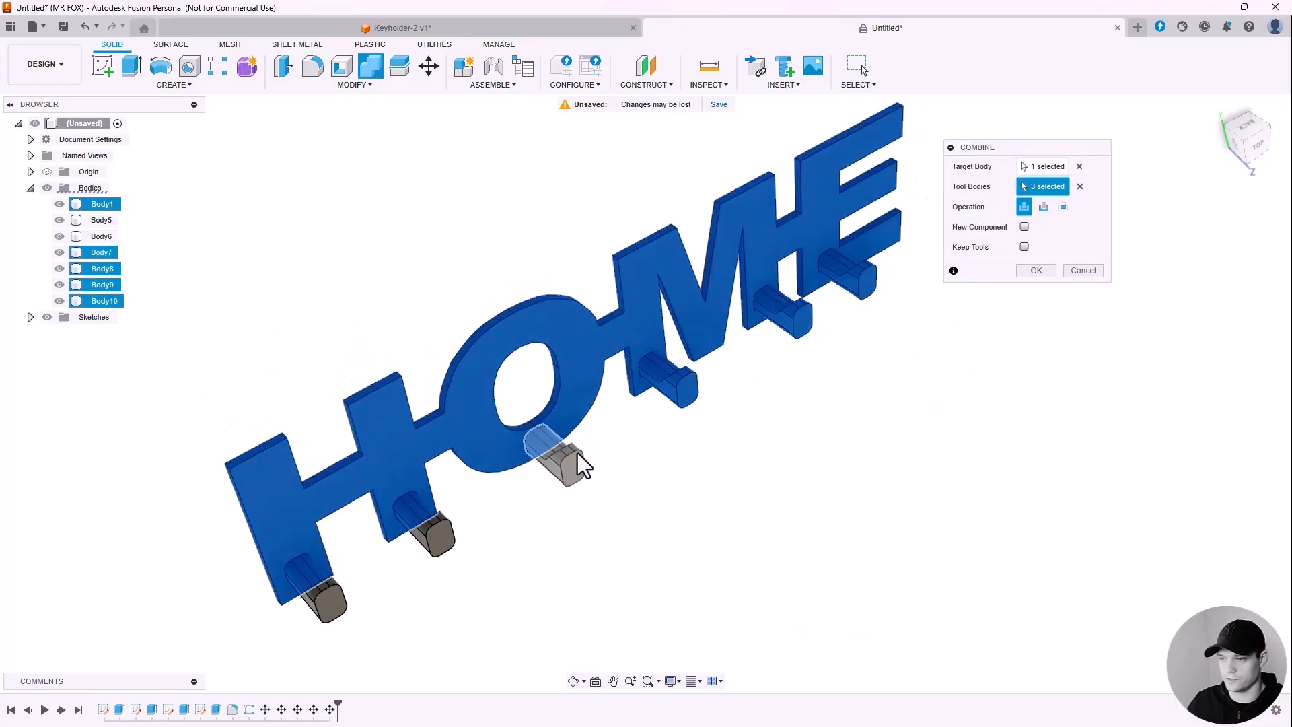
{"action": "left_click", "coordinate": [428, 538]}
{"action": "left_click", "coordinate": [340, 586]}
{"action": "middle_click_drag", "start_coordinate": [825, 368], "coordinate": [822, 352], "text": "shift"}
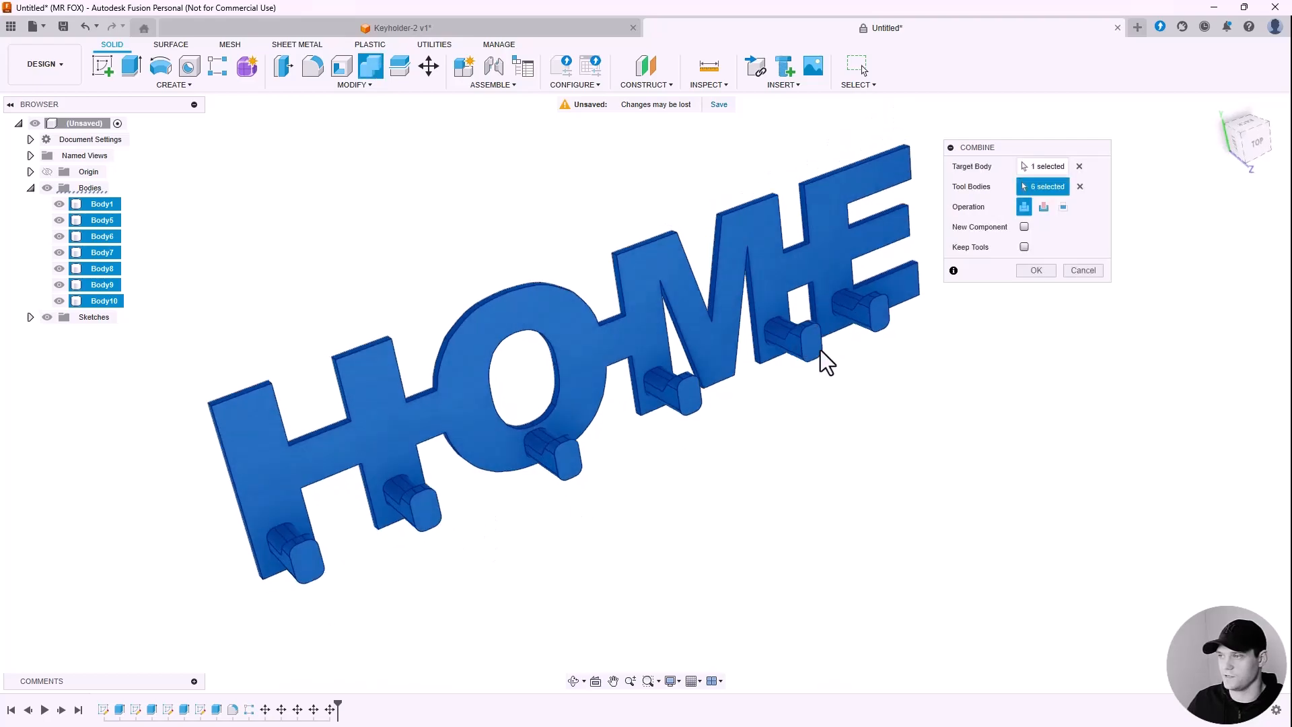
{"action": "left_click", "coordinate": [1036, 270]}
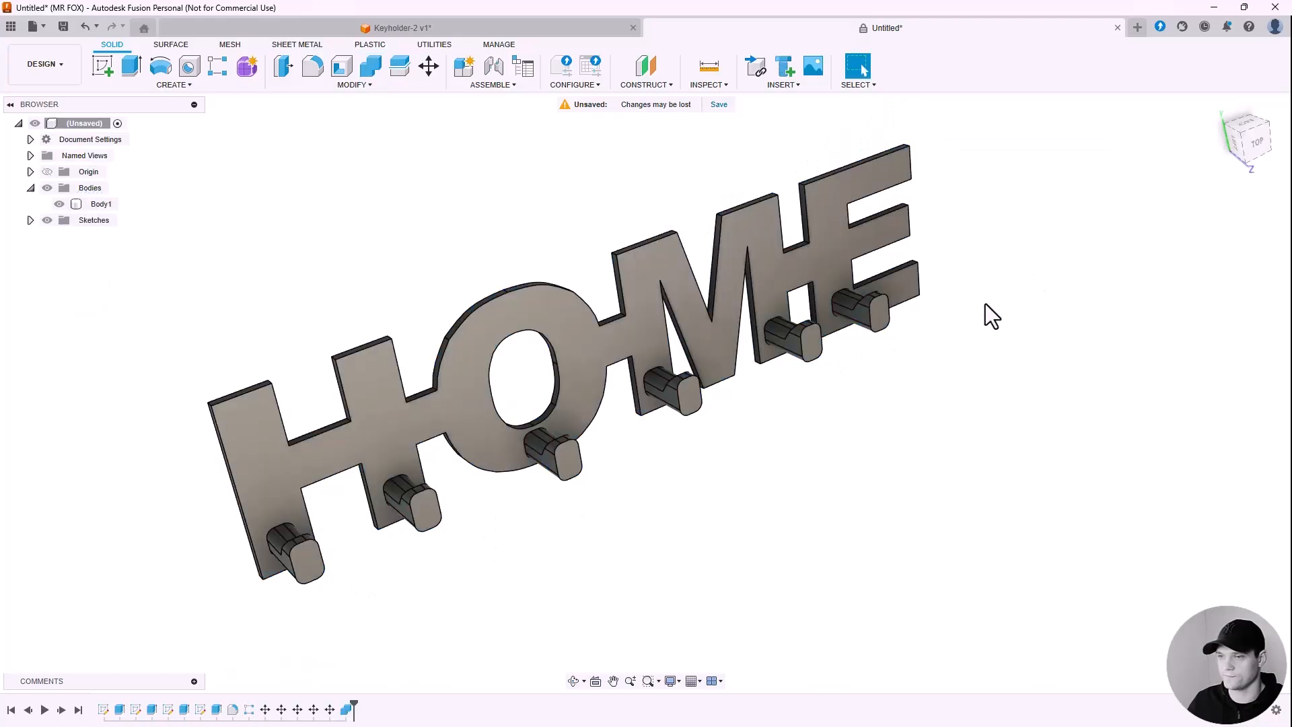
Step: Toggle Body1's visibility, clear the selection and orbit to a diagonal close-up of the hooks
{"action": "left_click", "coordinate": [60, 204]}
{"action": "left_click", "coordinate": [59, 203]}
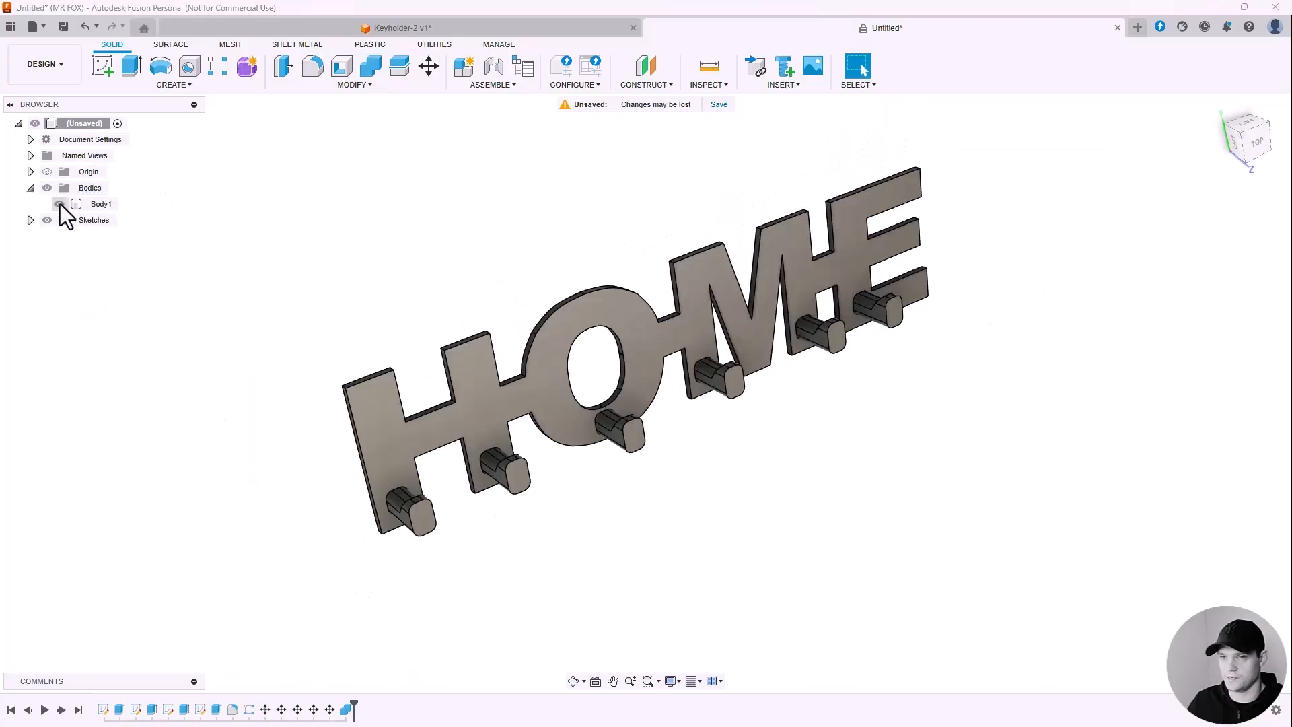
{"action": "middle_click_drag", "start_coordinate": [735, 403], "coordinate": [767, 289], "text": "shift"}
{"action": "left_click", "coordinate": [668, 249]}
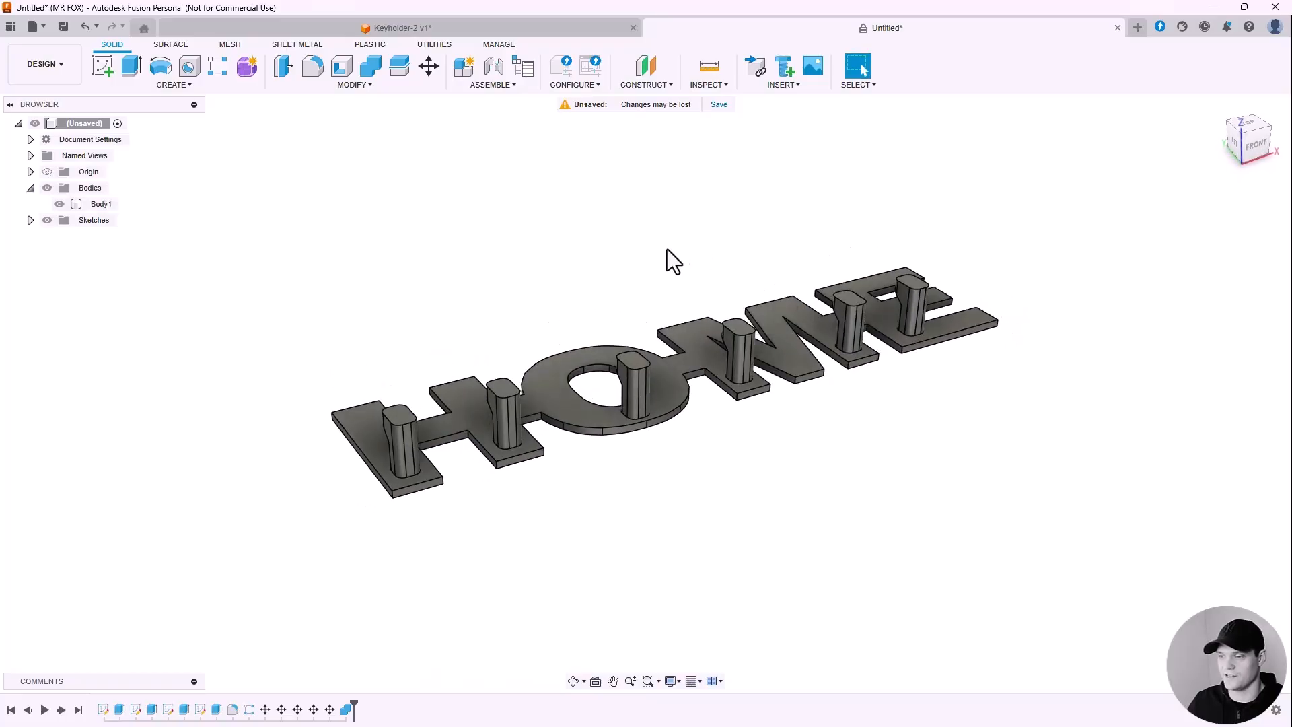
{"action": "middle_click_drag", "start_coordinate": [583, 309], "coordinate": [861, 443], "text": "shift"}
{"action": "scroll", "coordinate": [864, 378], "scroll_direction": "up", "scroll_amount": 5}
{"action": "middle_click_drag", "start_coordinate": [864, 378], "coordinate": [837, 361], "text": "shift"}
{"action": "scroll", "coordinate": [807, 437], "scroll_direction": "down", "scroll_amount": 1}
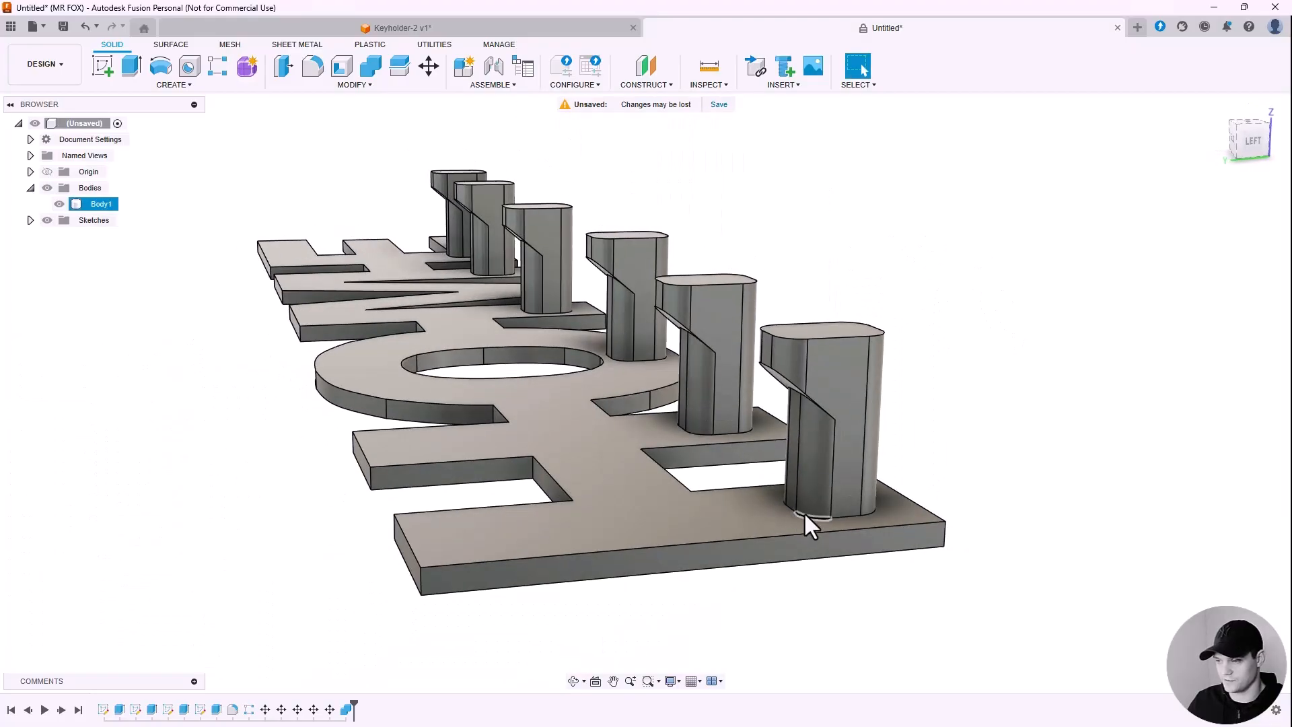
{"action": "scroll", "coordinate": [805, 512], "scroll_direction": "down", "scroll_amount": 1}
{"action": "scroll", "coordinate": [807, 512], "scroll_direction": "down", "scroll_amount": 2}
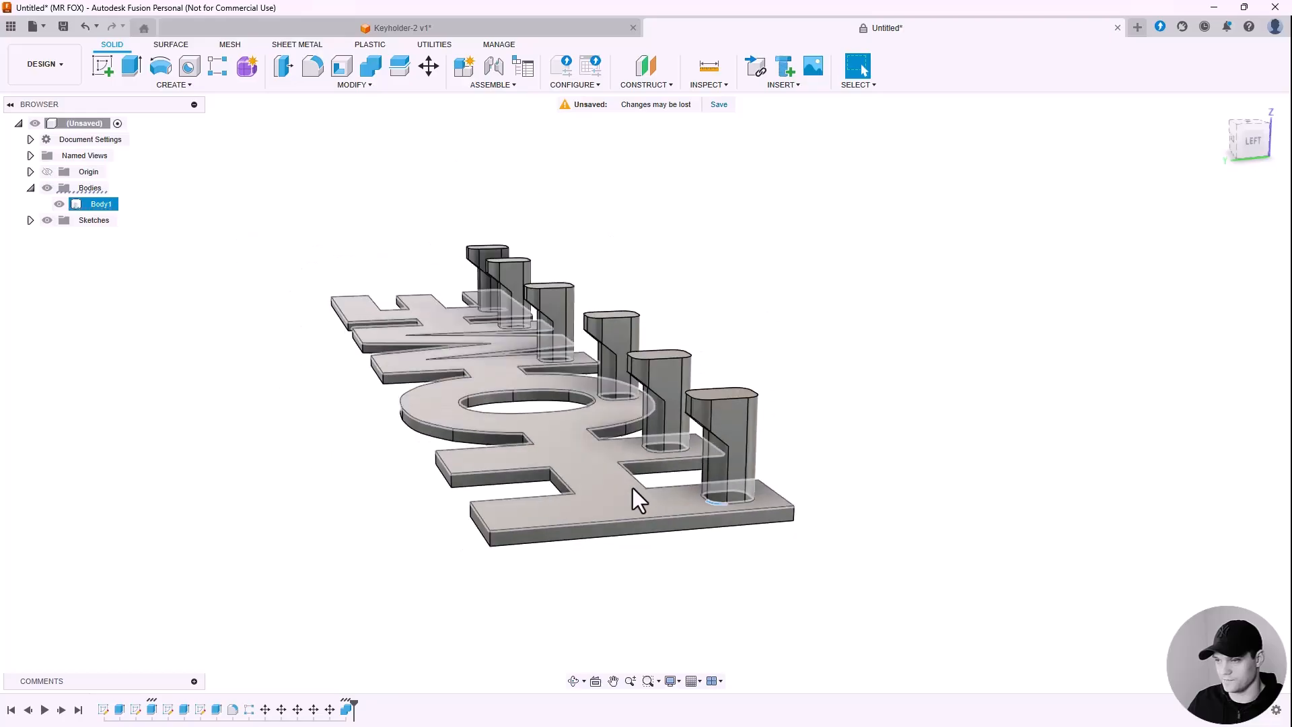
{"action": "middle_click_drag", "start_coordinate": [805, 383], "coordinate": [917, 370], "text": "shift"}
{"action": "scroll", "coordinate": [639, 498], "scroll_direction": "up", "scroll_amount": 2}
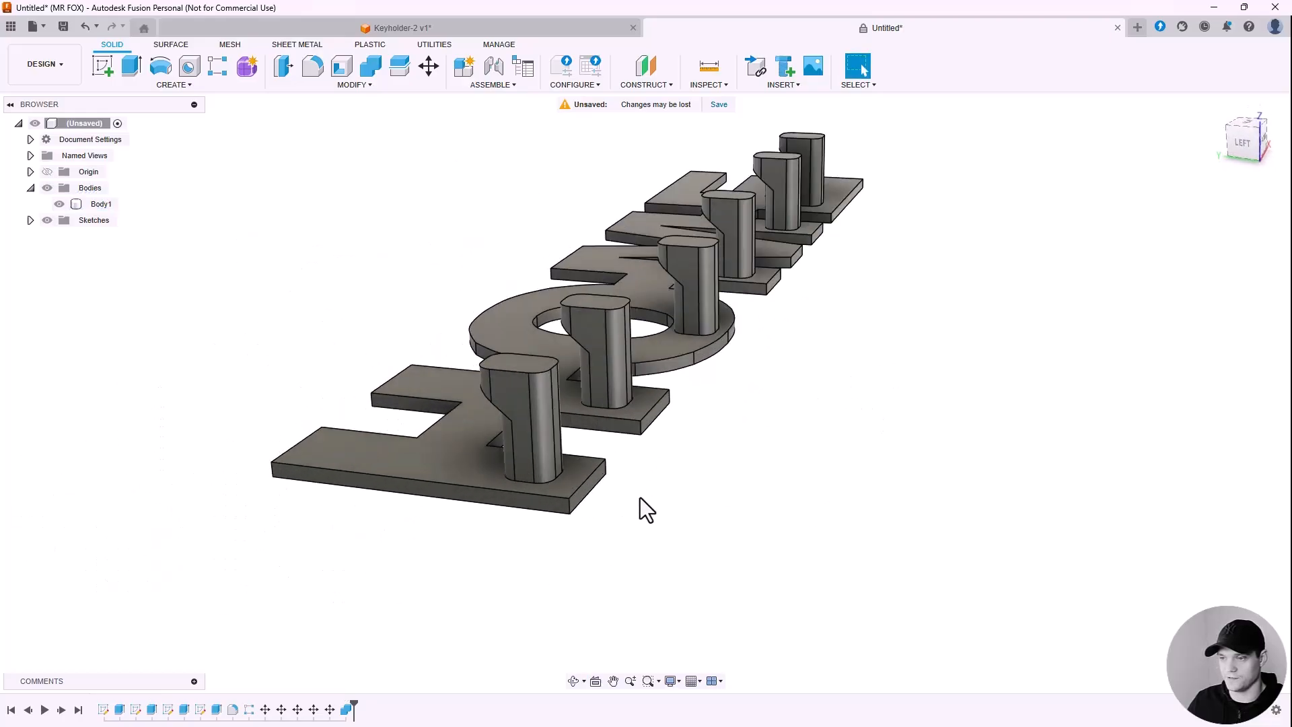
Step: Start a fillet on the base edges of the first three hooks
{"action": "left_click", "coordinate": [341, 86]}
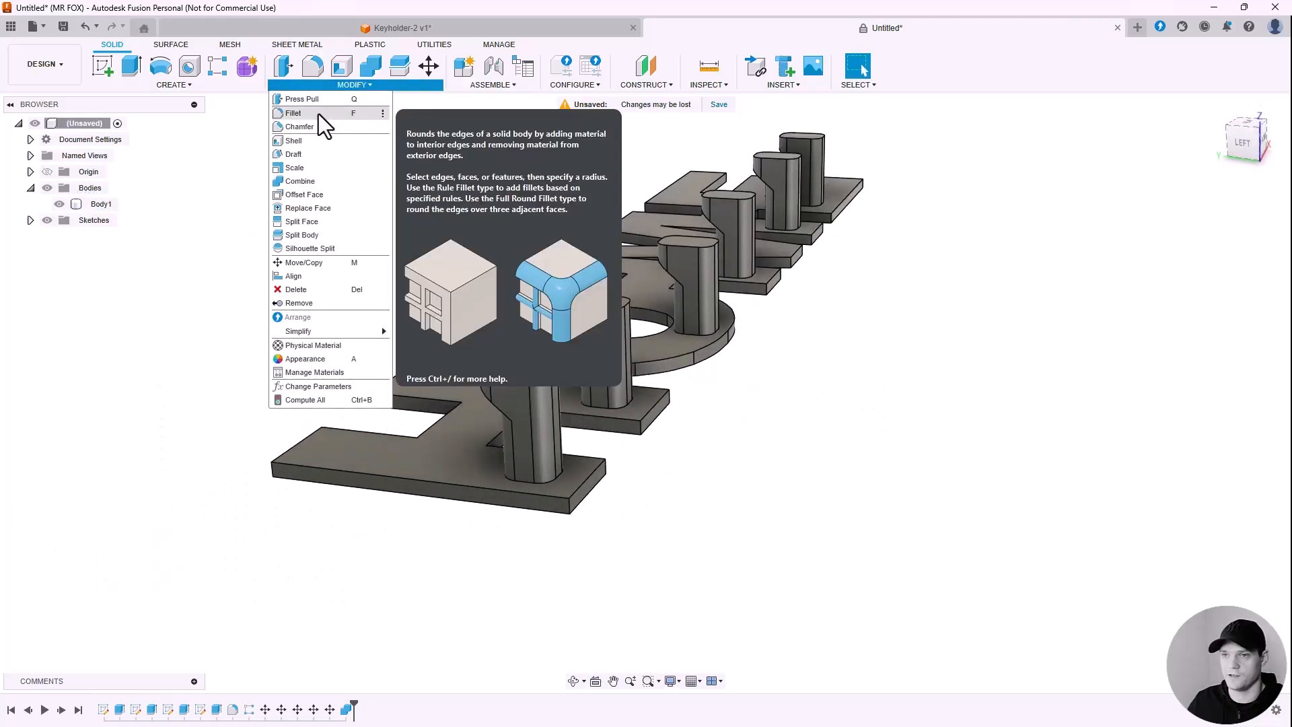
{"action": "left_click", "coordinate": [317, 114]}
{"action": "scroll", "coordinate": [629, 479], "scroll_direction": "up", "scroll_amount": 3}
{"action": "left_click", "coordinate": [482, 463]}
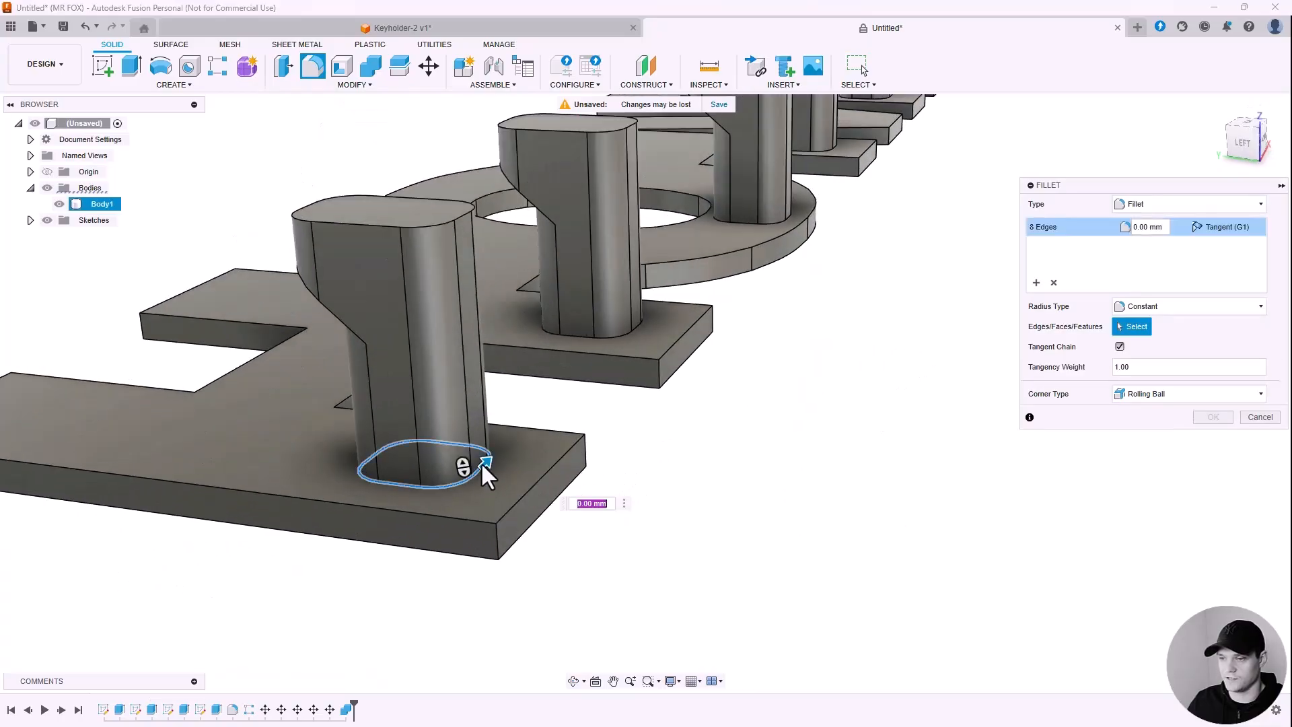
{"action": "left_click", "coordinate": [612, 336]}
{"action": "left_click", "coordinate": [765, 223]}
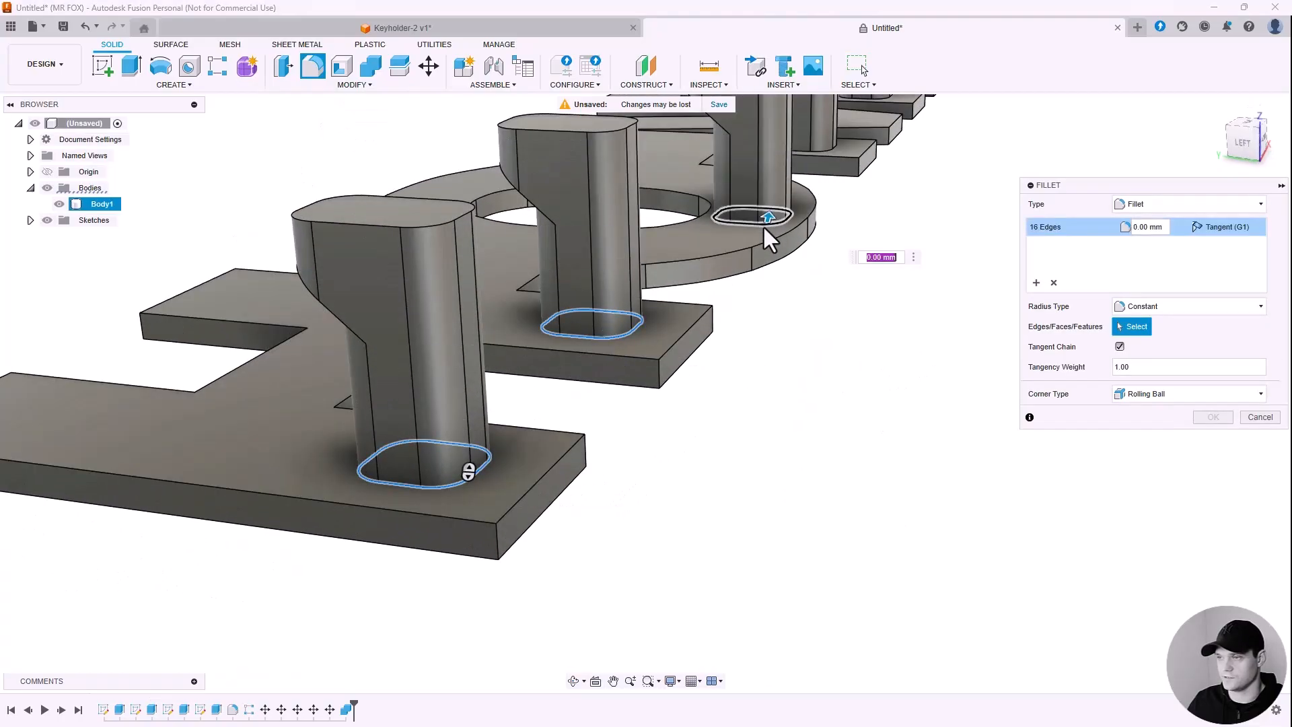
Step: Add the remaining three hooks' base edges and apply a 2 mm fillet
{"action": "scroll", "coordinate": [482, 527], "scroll_direction": "down", "scroll_amount": 5}
{"action": "scroll", "coordinate": [641, 312], "scroll_direction": "up", "scroll_amount": 5}
{"action": "left_click", "coordinate": [635, 282]}
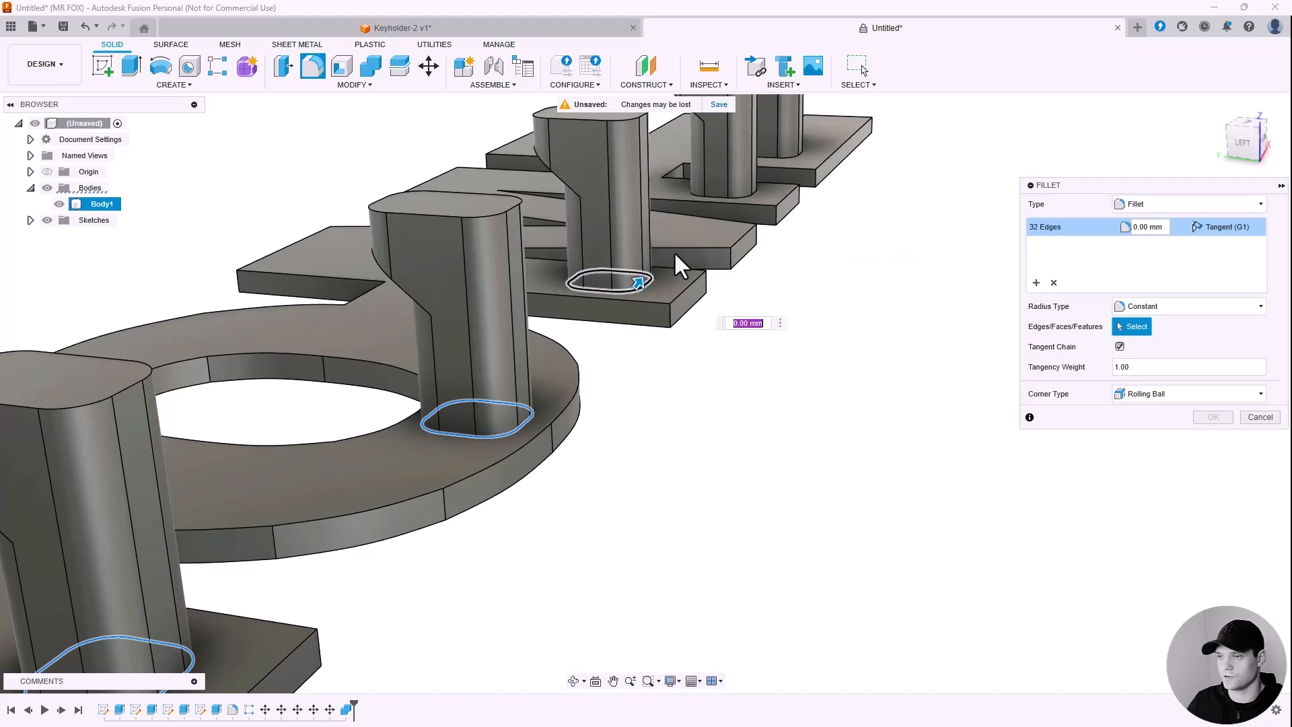
{"action": "left_click", "coordinate": [721, 195]}
{"action": "scroll", "coordinate": [734, 229], "scroll_direction": "down", "scroll_amount": 4}
{"action": "scroll", "coordinate": [753, 276], "scroll_direction": "up", "scroll_amount": 4}
{"action": "mouse_move", "coordinate": [733, 259]}
{"action": "middle_mouse_down", "text": "shift"}
{"action": "mouse_move", "coordinate": [683, 234]}
{"action": "mouse_move", "coordinate": [712, 255]}
{"action": "middle_mouse_up", "text": "shift"}
{"action": "left_click", "coordinate": [711, 240]}
{"action": "scroll", "coordinate": [817, 250], "scroll_direction": "down", "scroll_amount": 5}
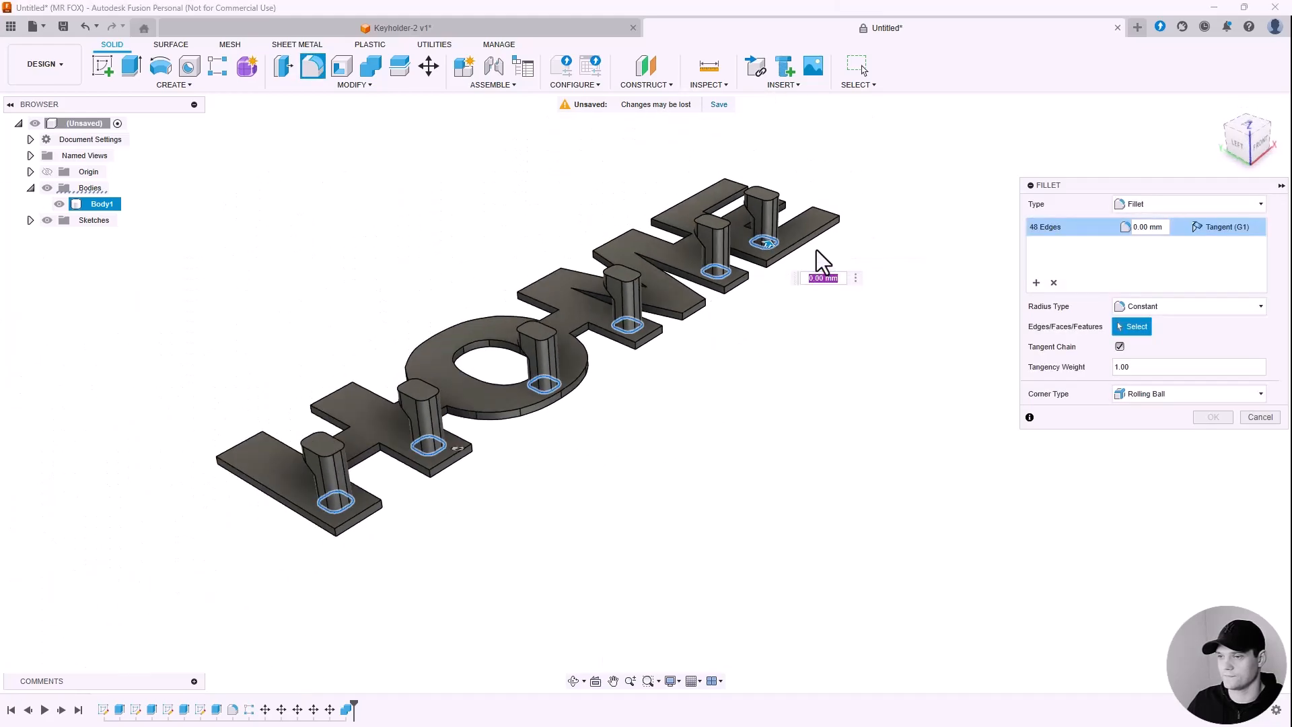
{"action": "type", "text": "2"}
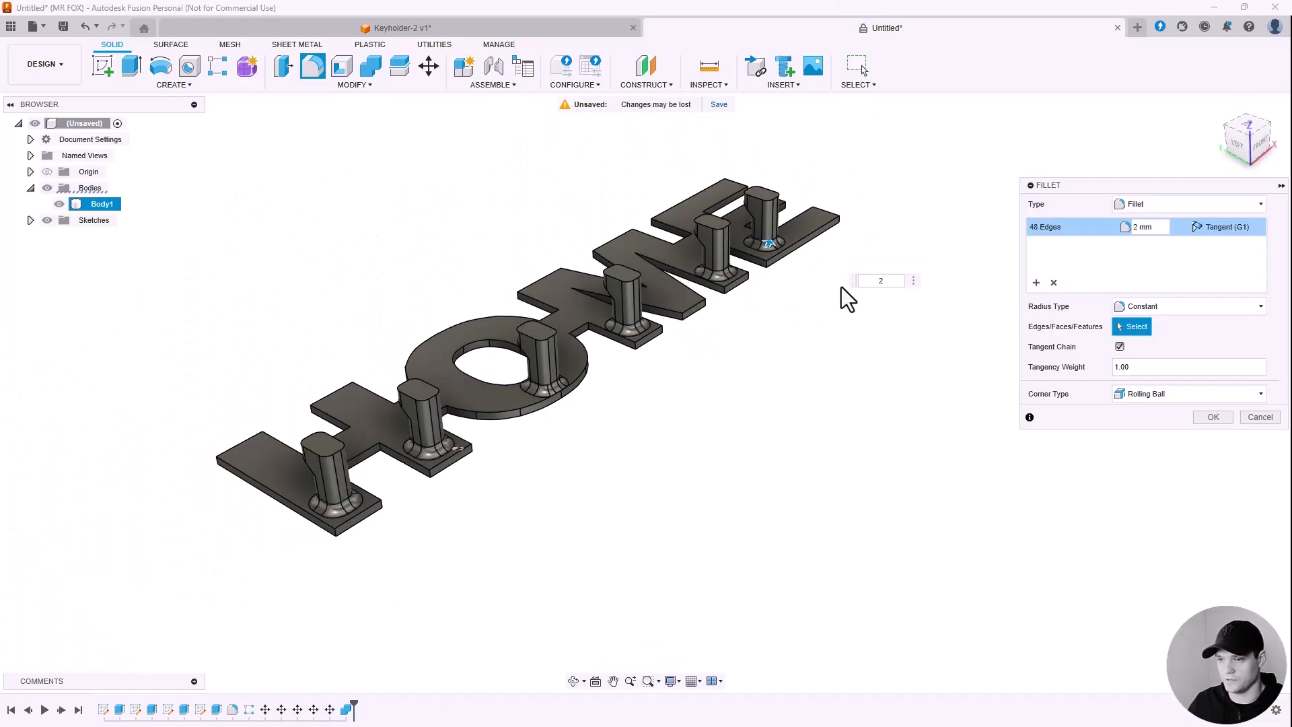
{"action": "left_click", "coordinate": [1211, 417]}
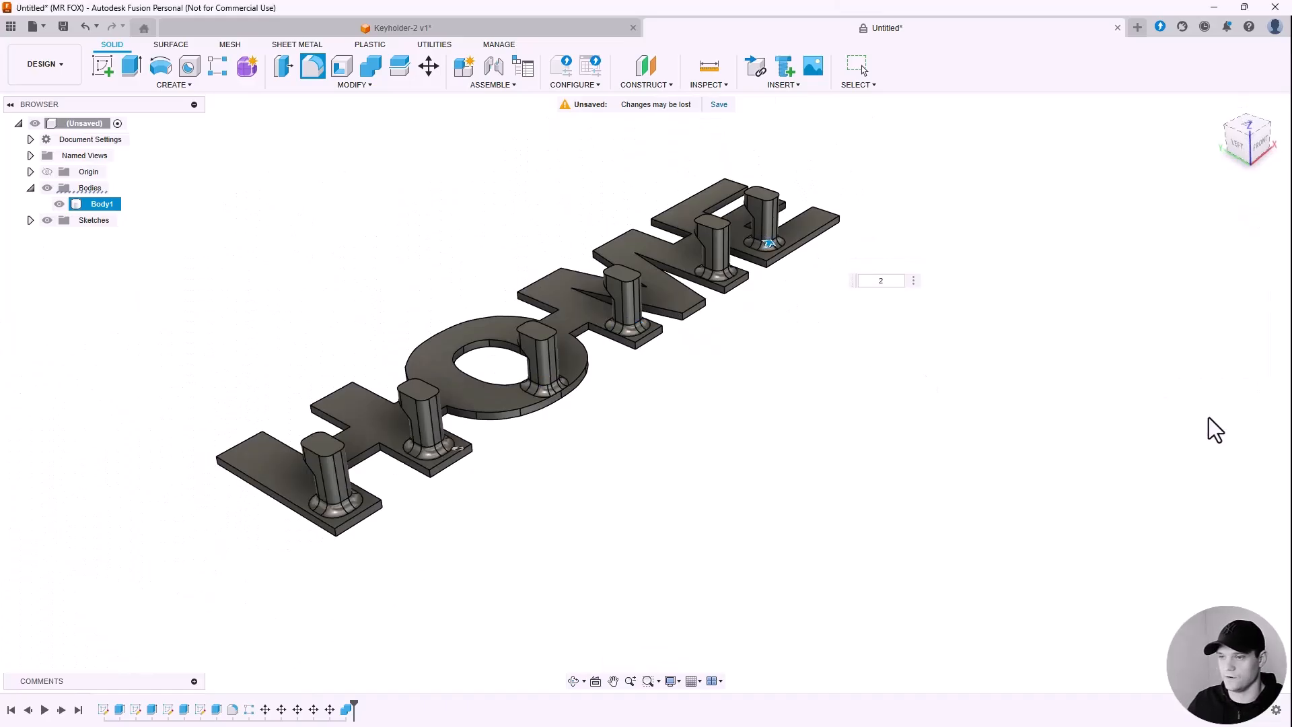
{"action": "middle_click_drag", "start_coordinate": [554, 446], "coordinate": [805, 413], "text": "shift"}
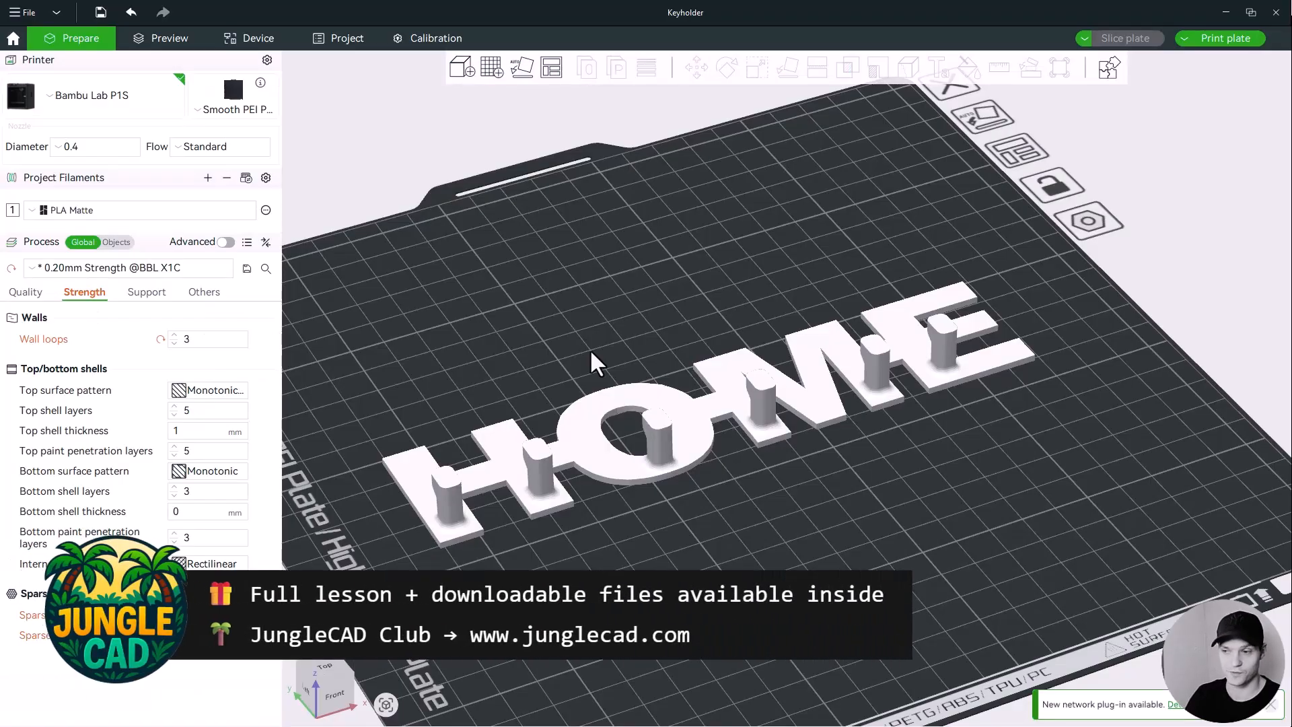
{"action": "left_click", "coordinate": [585, 436]}
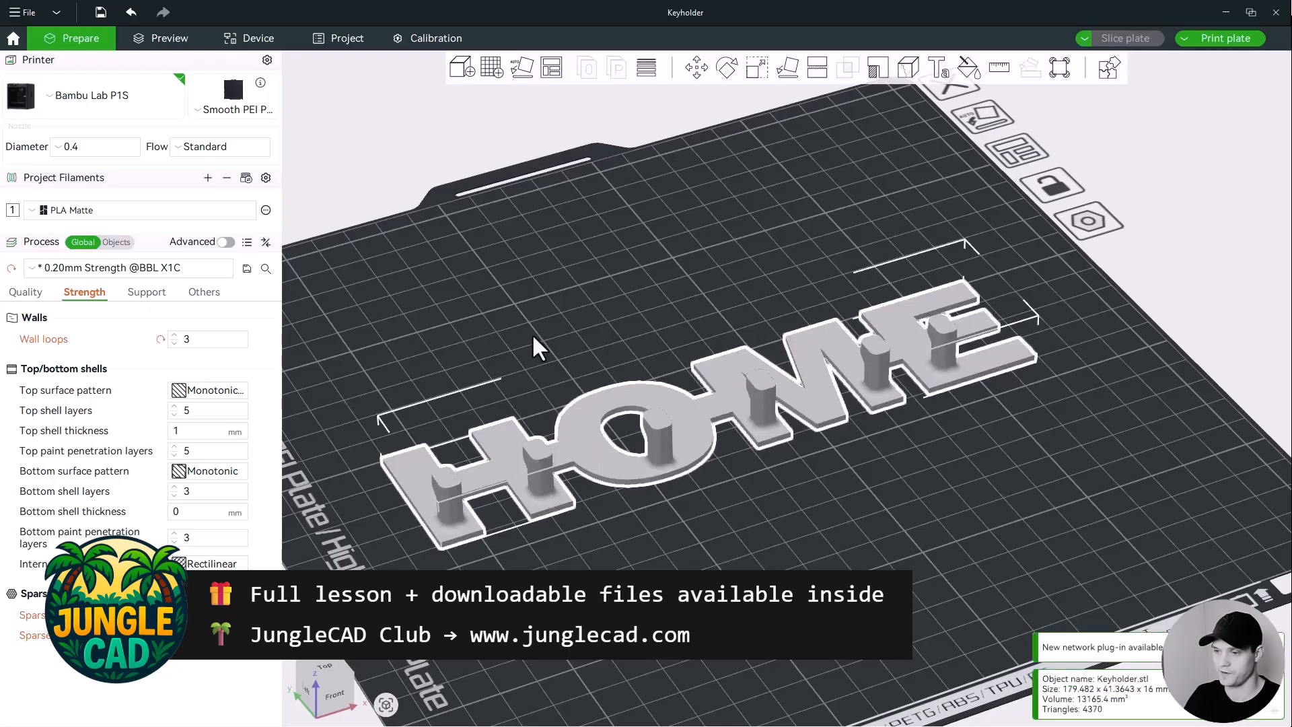
{"action": "left_click", "coordinate": [510, 323]}
{"action": "left_click_drag", "start_coordinate": [434, 341], "coordinate": [569, 342]}
{"action": "scroll", "coordinate": [822, 484], "scroll_direction": "up", "scroll_amount": 8}
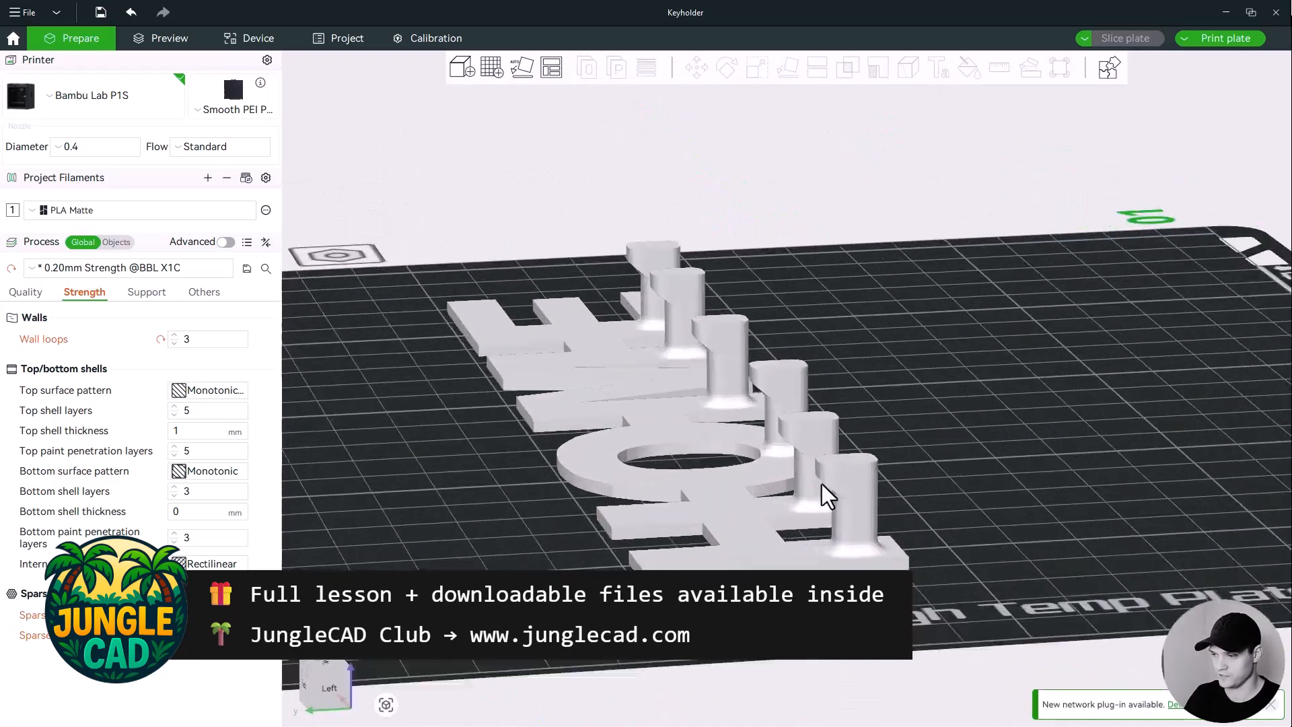
{"action": "left_click_drag", "start_coordinate": [894, 466], "coordinate": [926, 394]}
{"action": "scroll", "coordinate": [926, 393], "scroll_direction": "up", "scroll_amount": 3}
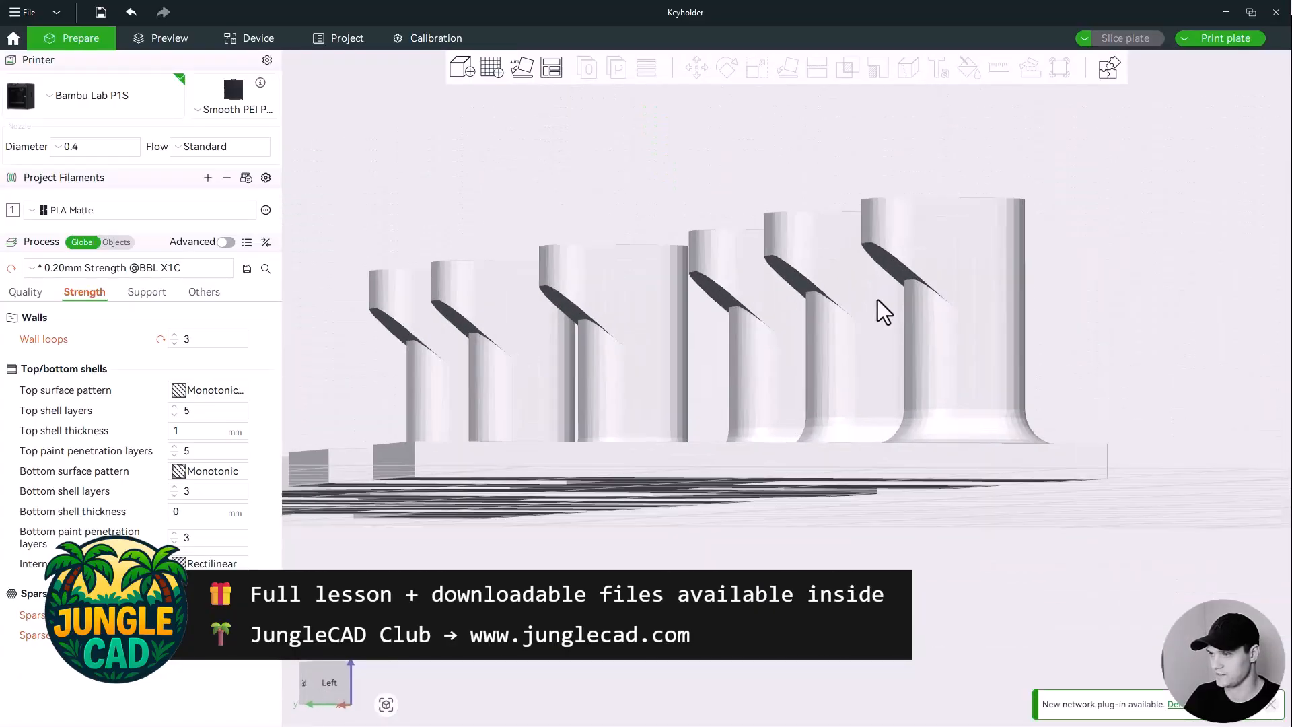
{"action": "left_click_drag", "start_coordinate": [855, 161], "coordinate": [844, 159]}
{"action": "left_click_drag", "start_coordinate": [792, 344], "coordinate": [871, 325]}
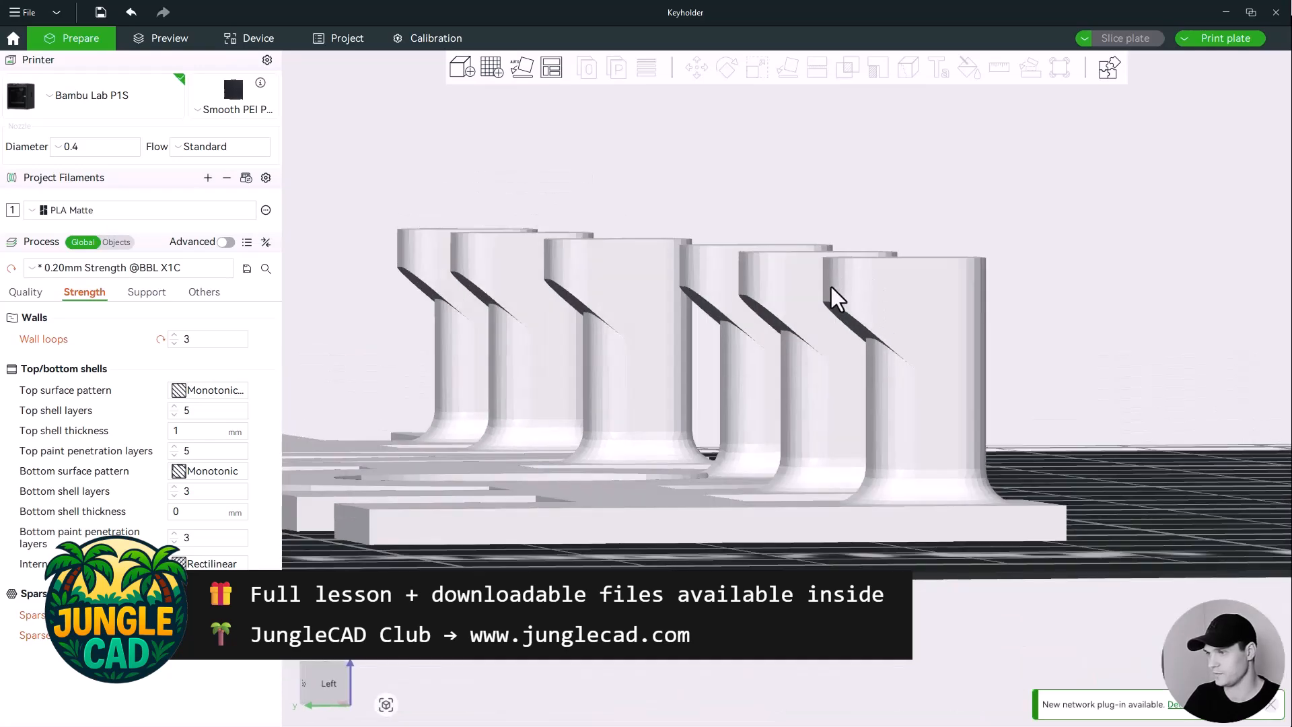
{"action": "left_click_drag", "start_coordinate": [810, 279], "coordinate": [954, 309]}
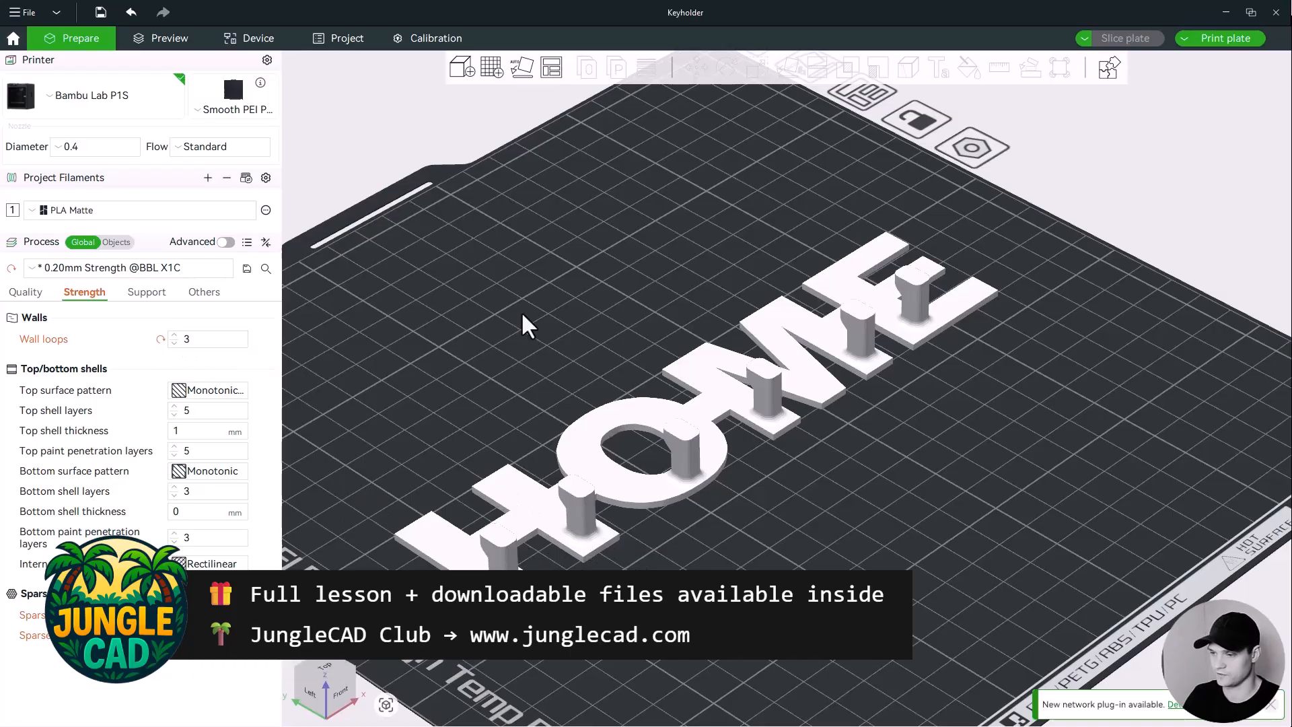
Step: Slice the HOME plate in Preview and scrub its layers: 15.57 g PLA Matte, 41m1s
{"action": "left_click", "coordinate": [161, 39]}
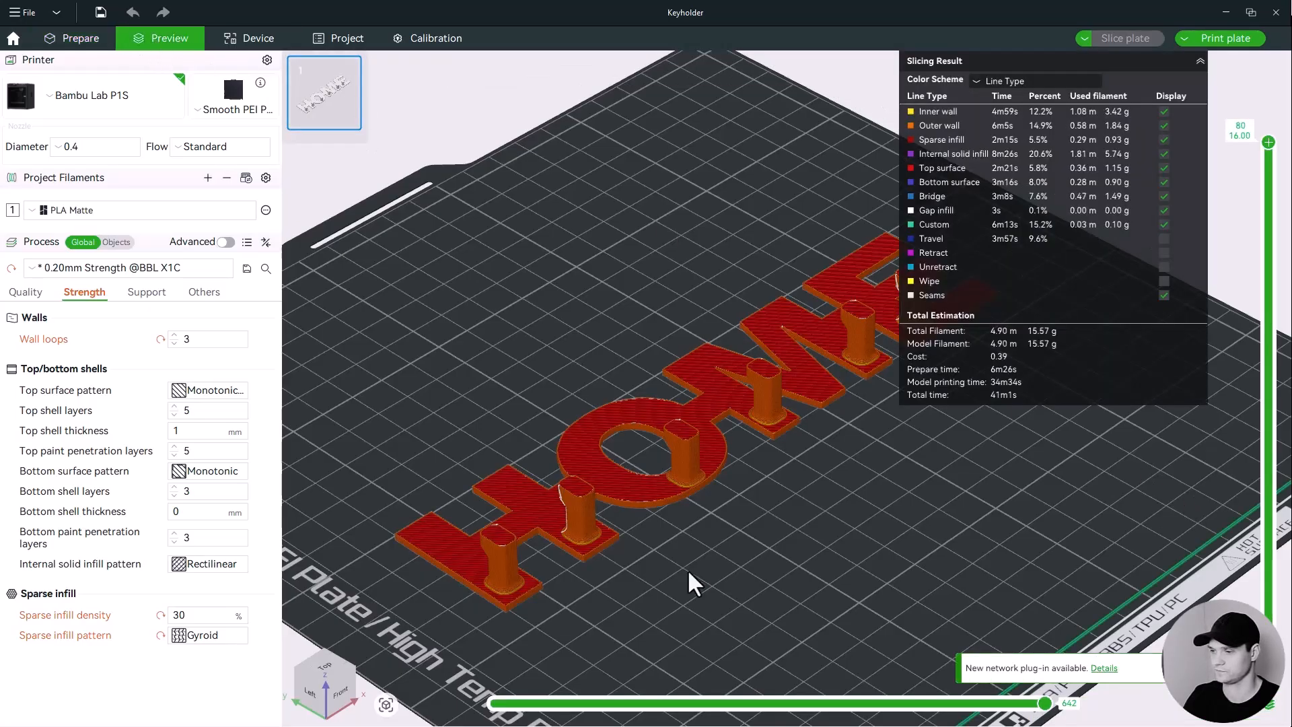
{"action": "scroll", "coordinate": [696, 562], "scroll_direction": "up", "scroll_amount": 8}
{"action": "mouse_move", "coordinate": [1268, 142]}
{"action": "left_mouse_down"}
{"action": "mouse_move", "coordinate": [1282, 638]}
{"action": "mouse_move", "coordinate": [1268, 140]}
{"action": "left_mouse_up"}
{"action": "scroll", "coordinate": [571, 412], "scroll_direction": "down", "scroll_amount": 5}
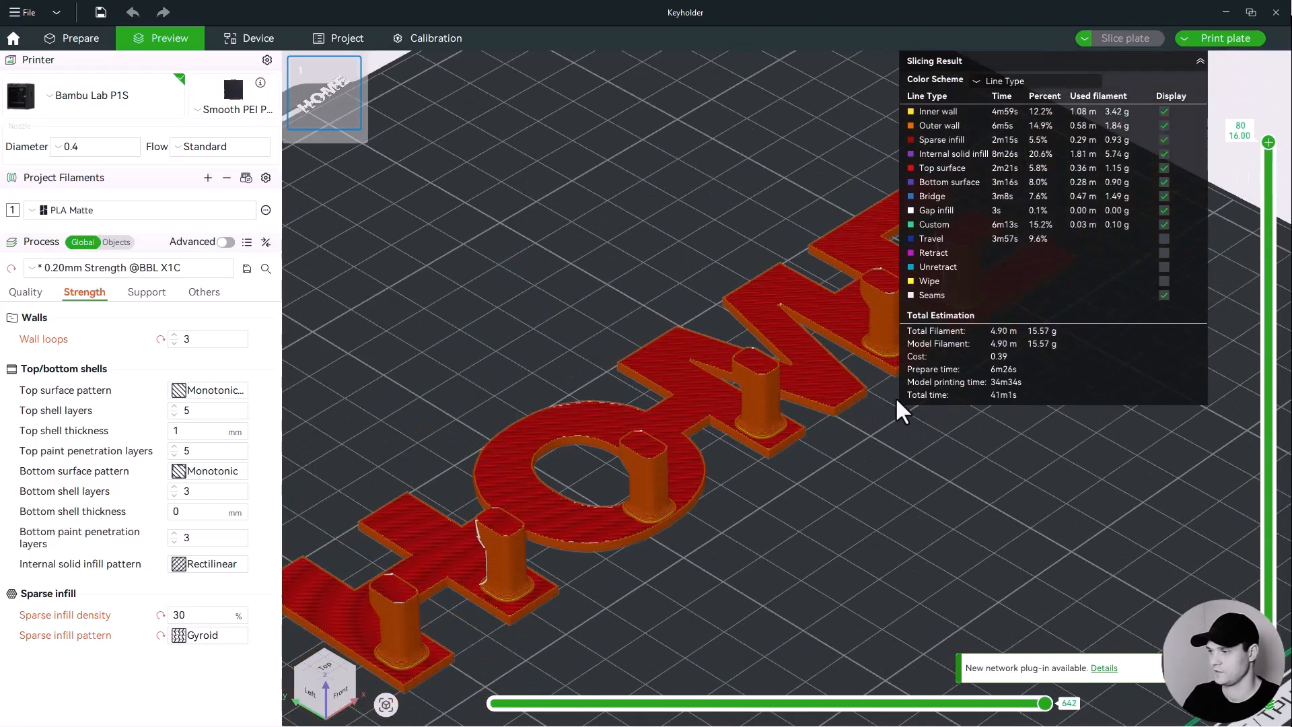